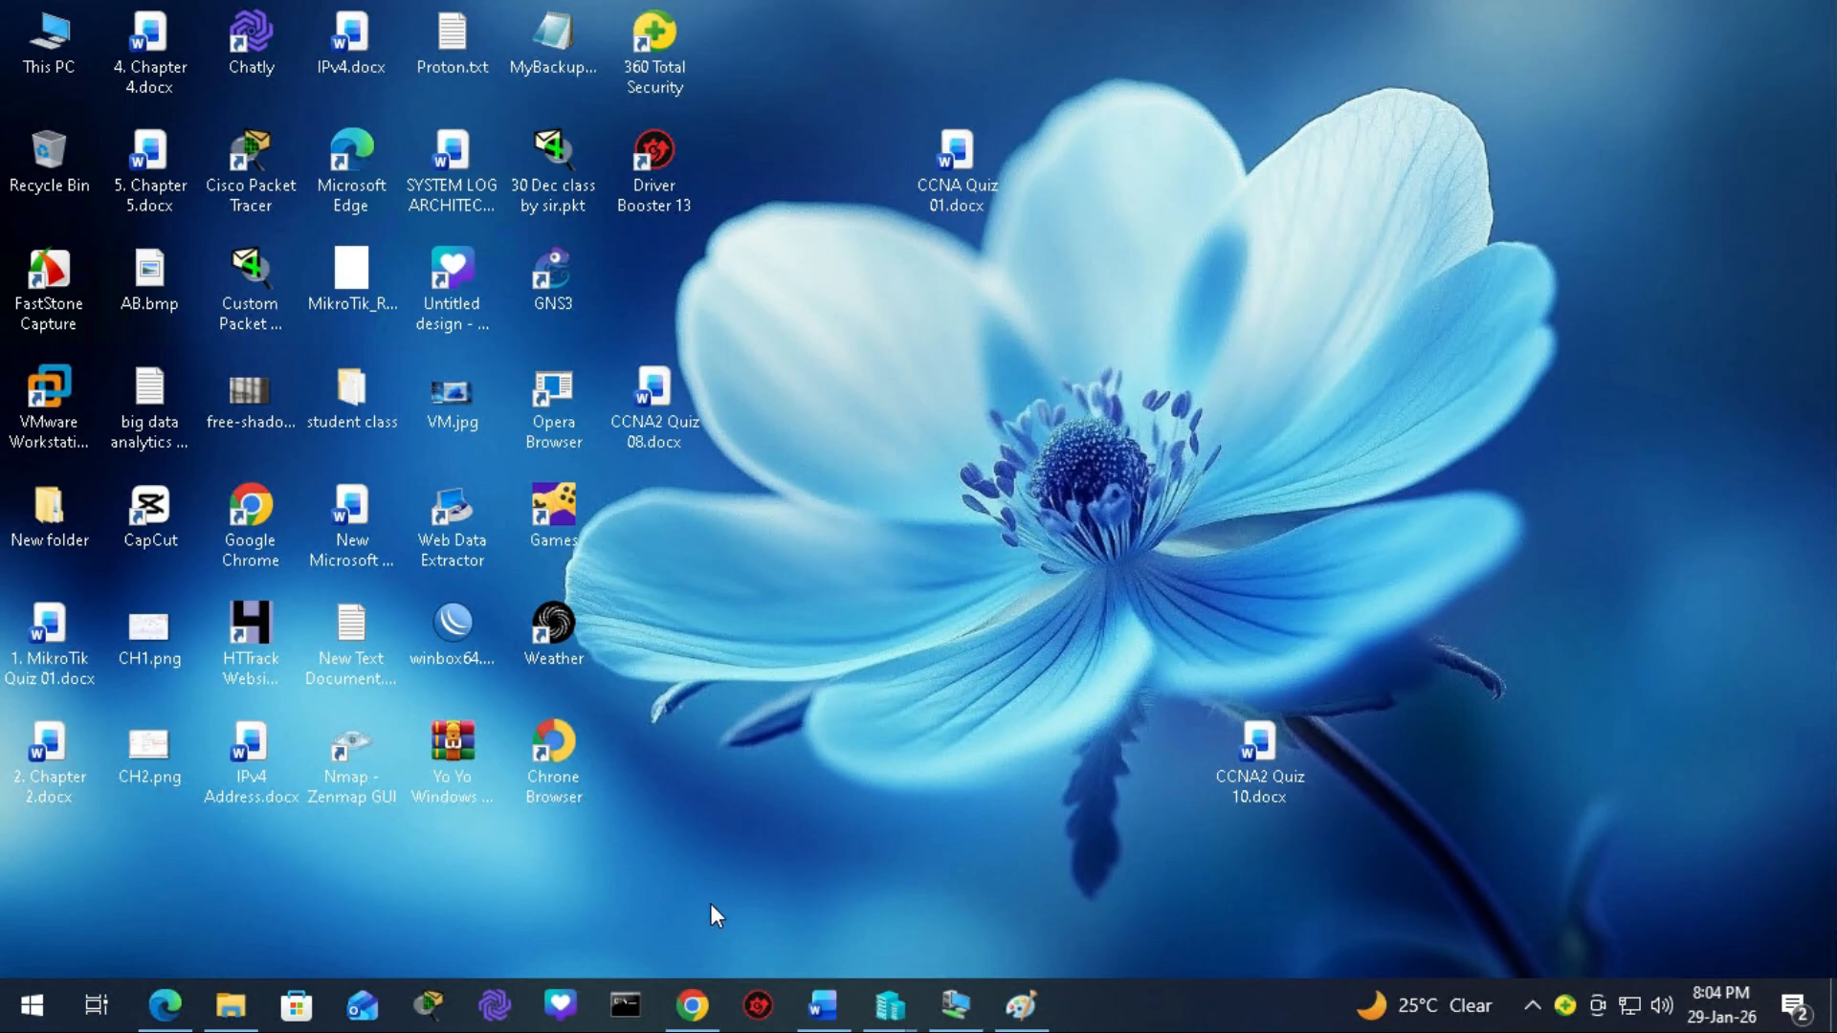
Search Google in Chrome for "download cisco csr 1000v iso" and open the Cisco Software Central CSR1000v result.
left_click(691, 1004)
left_click(546, 574)
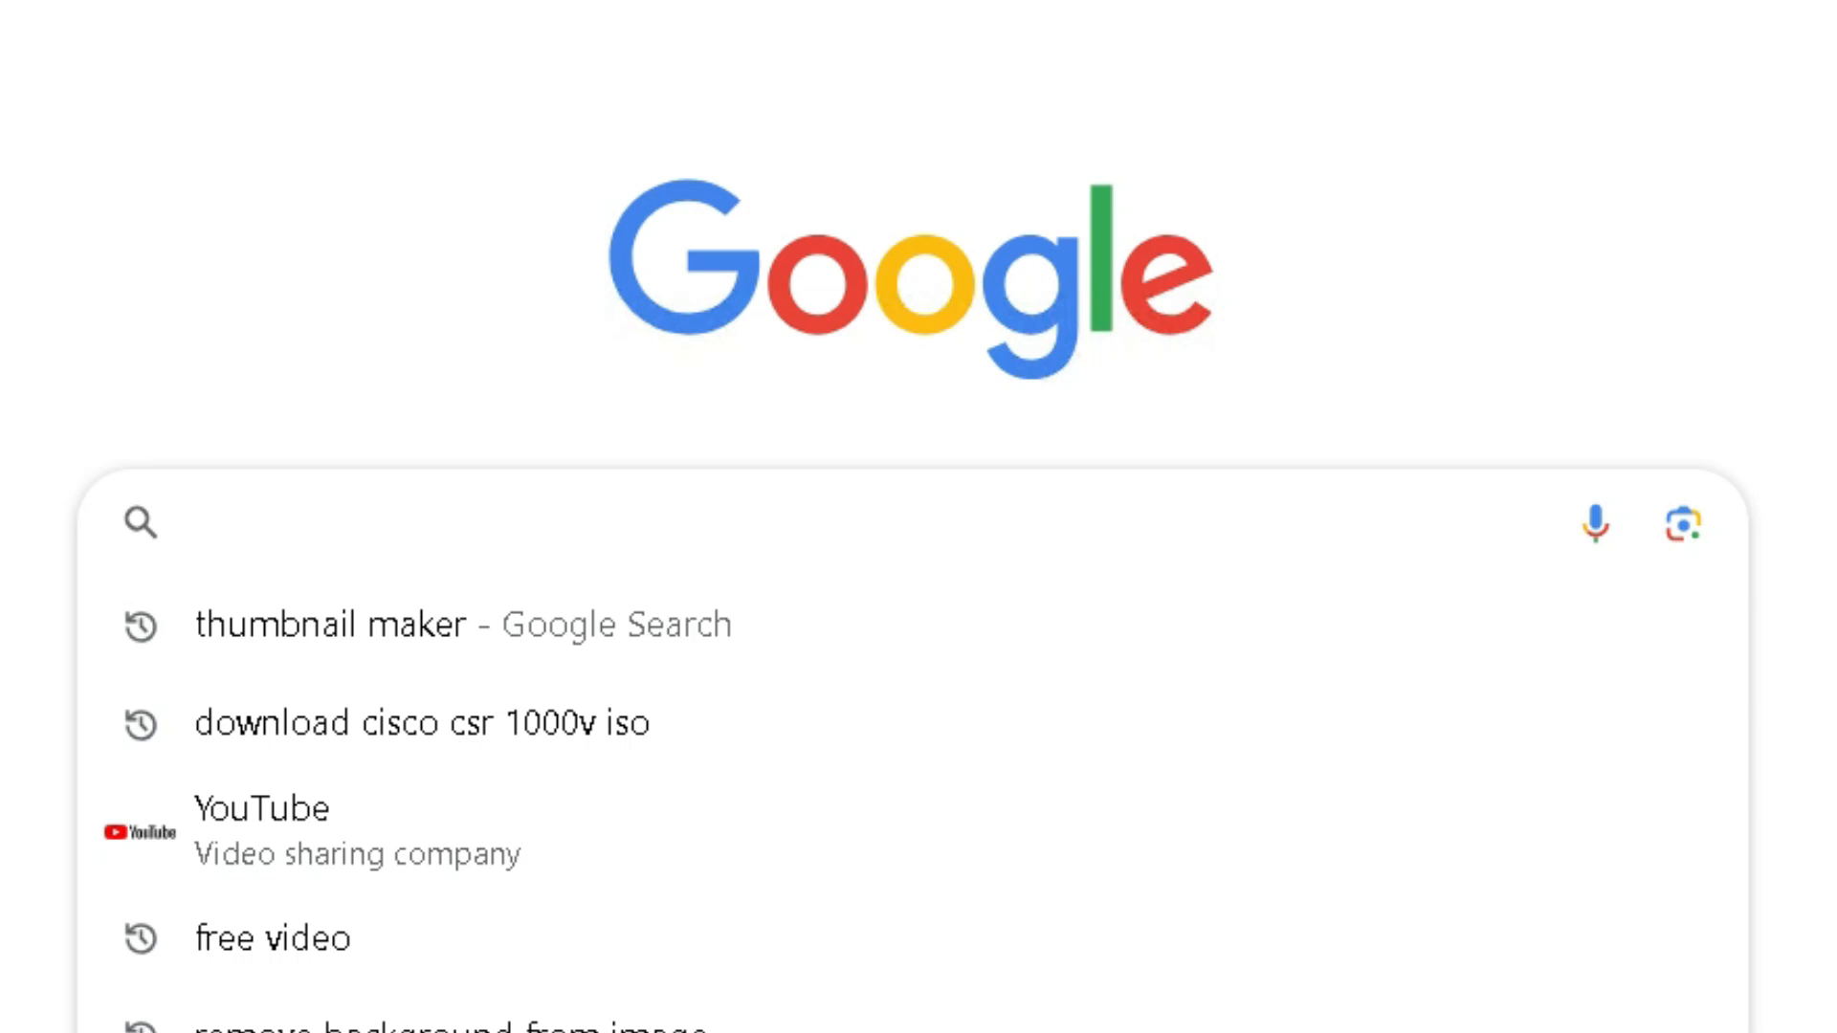
type("download cisco csr 1000v iso")
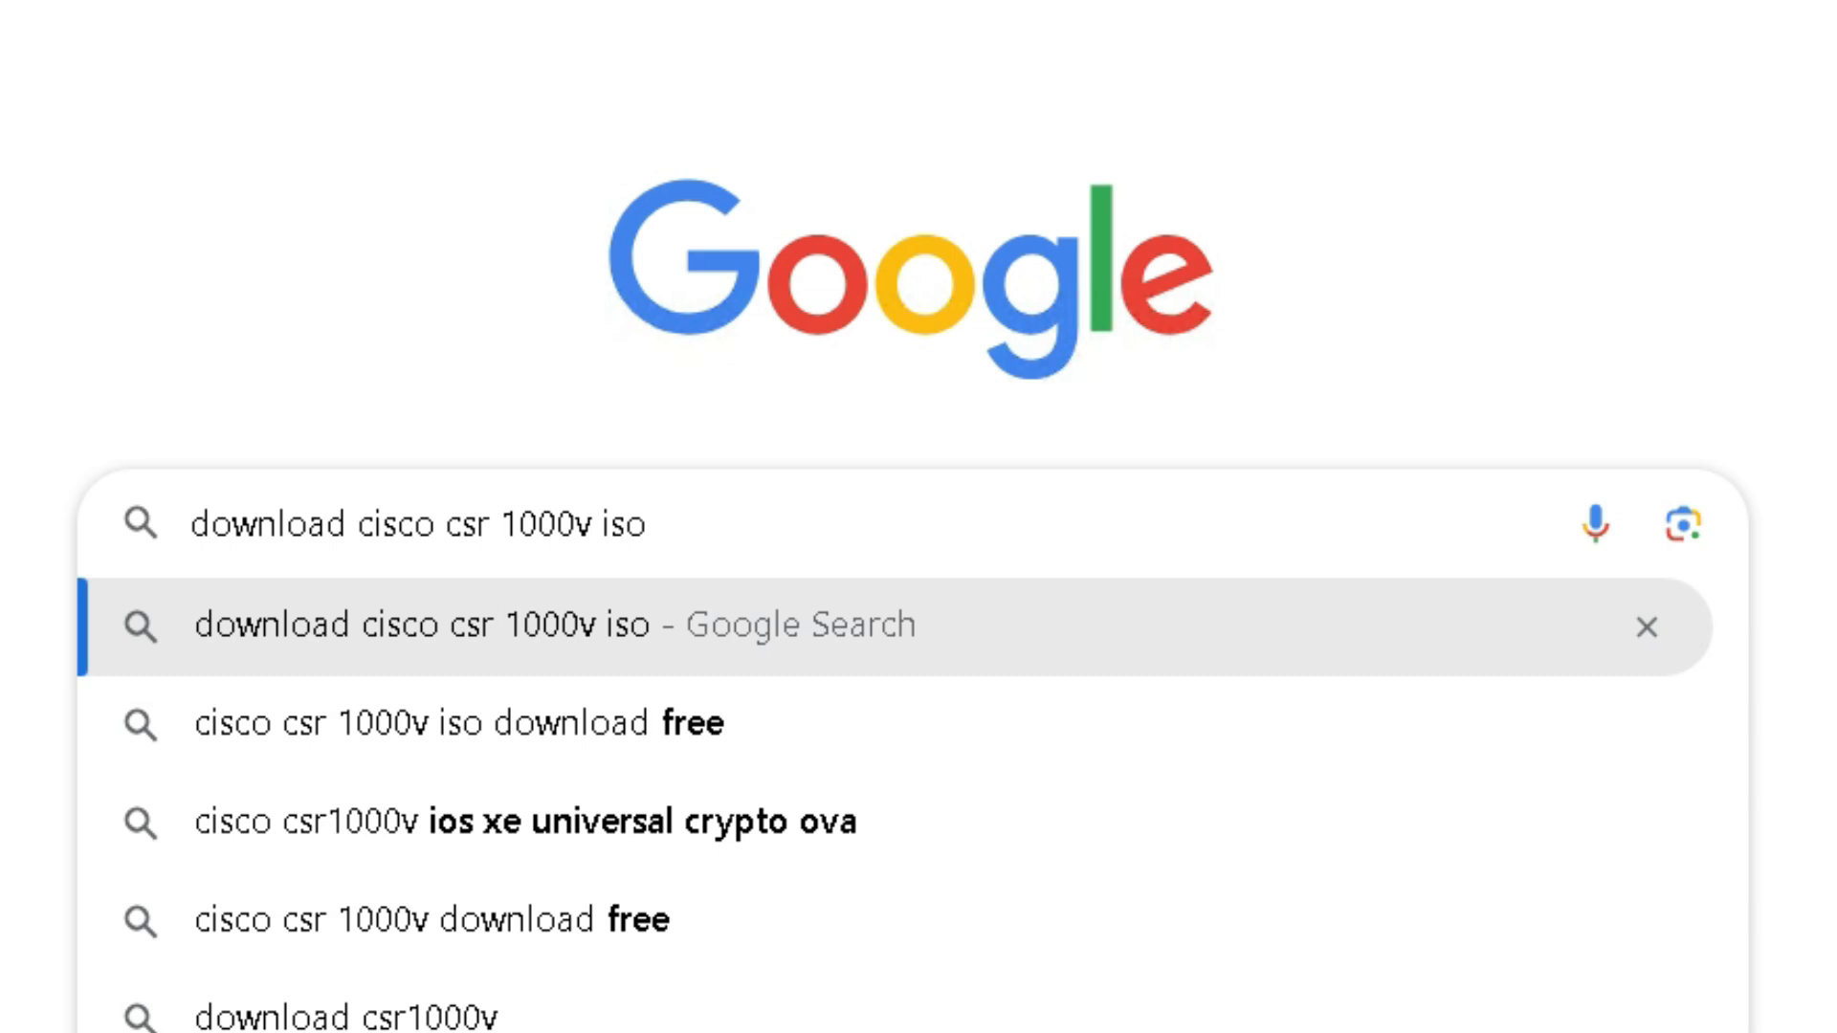
key("Return")
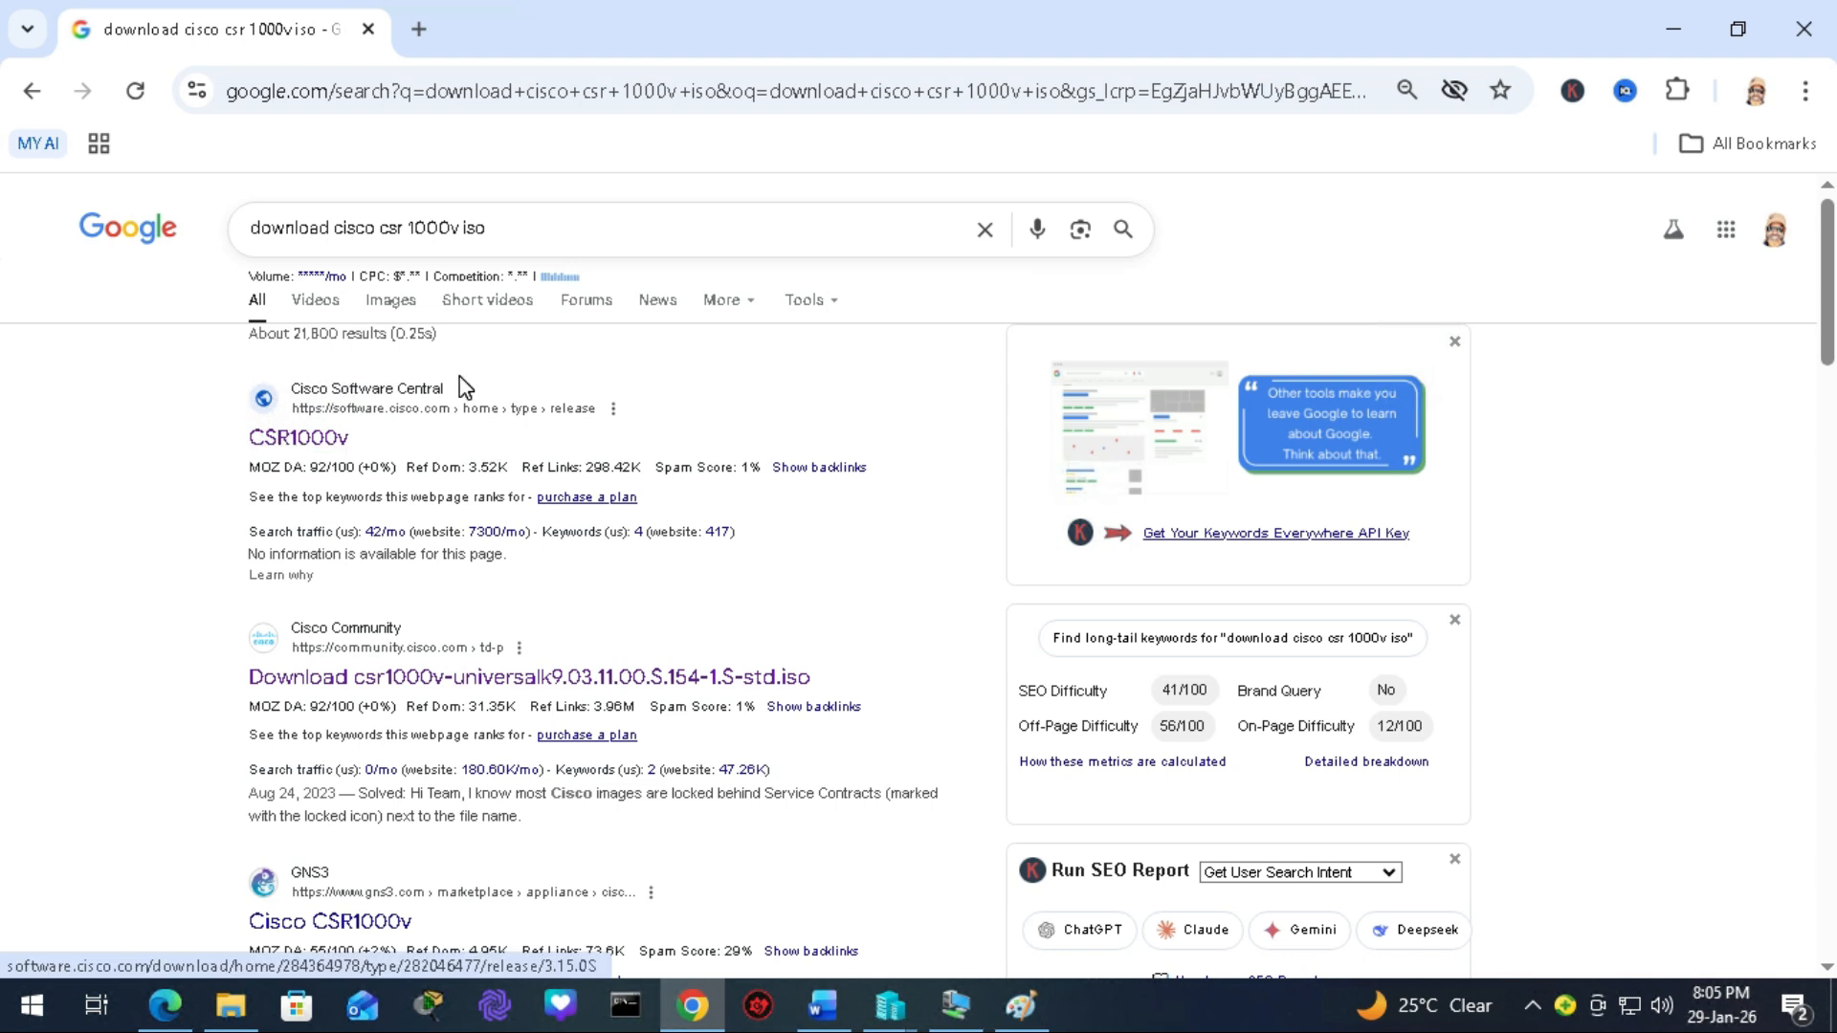
left_click(316, 446)
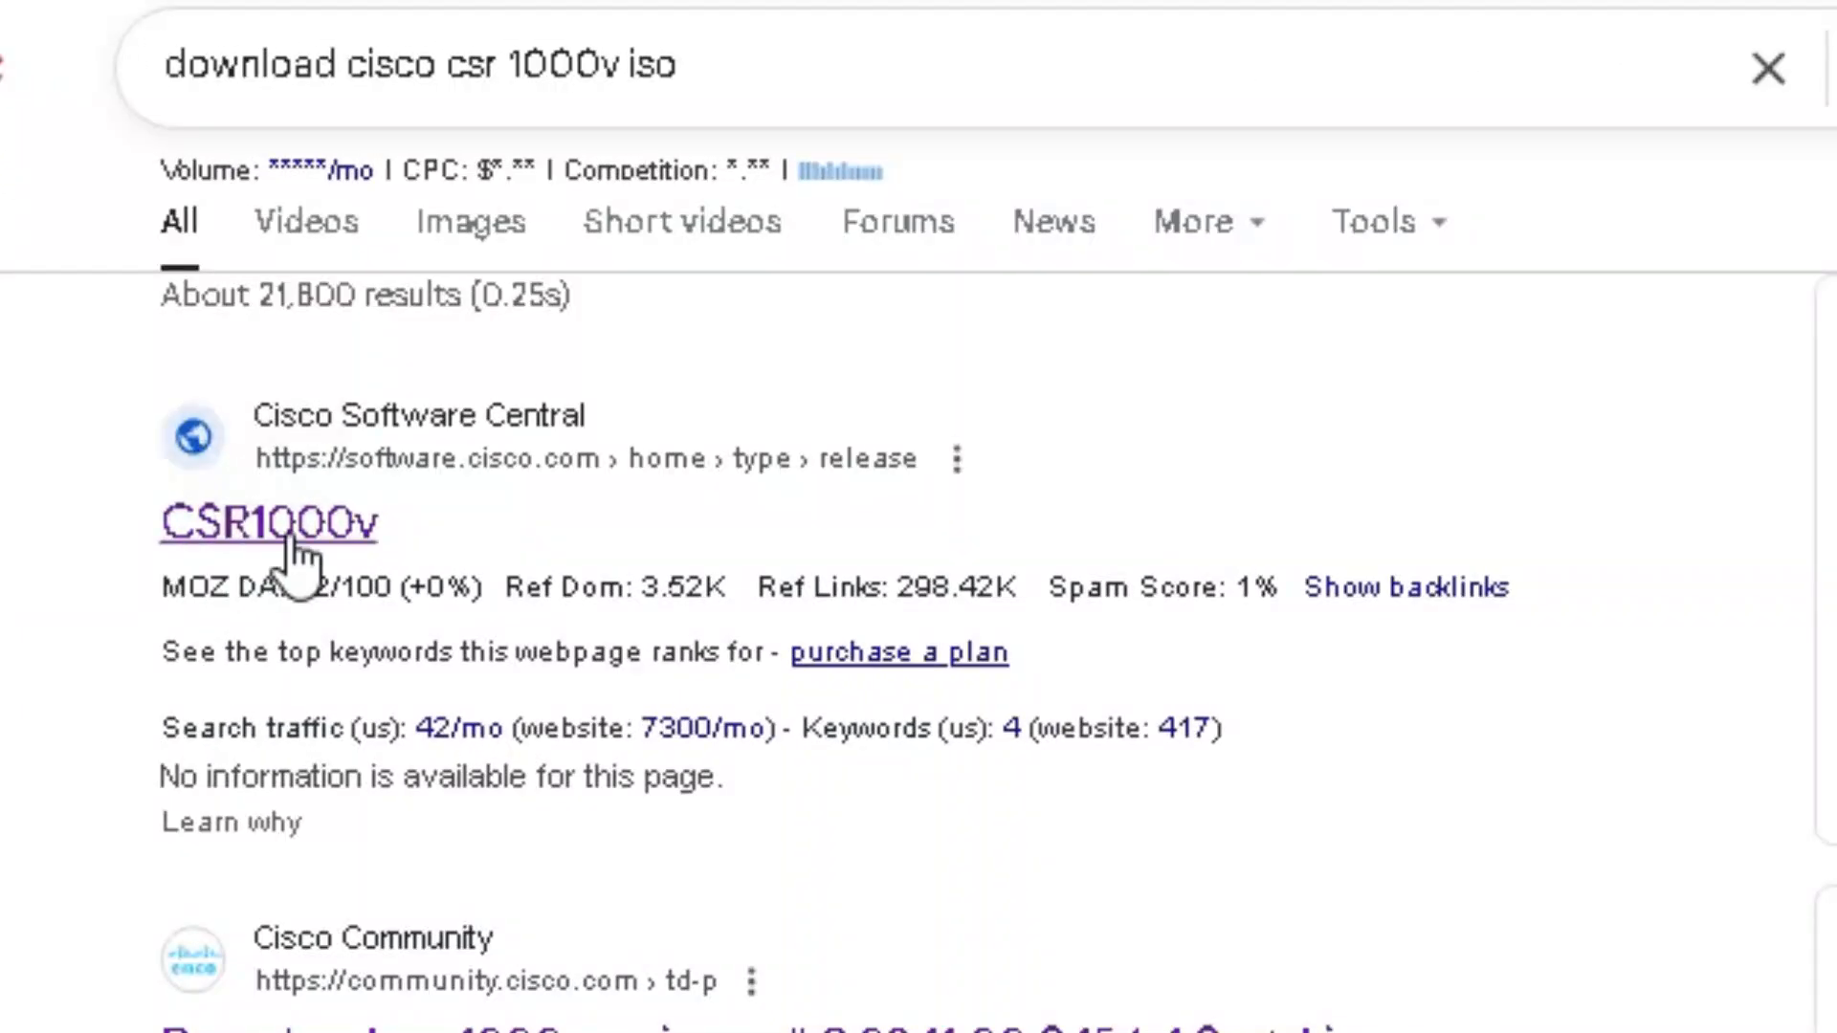
left_click(328, 538)
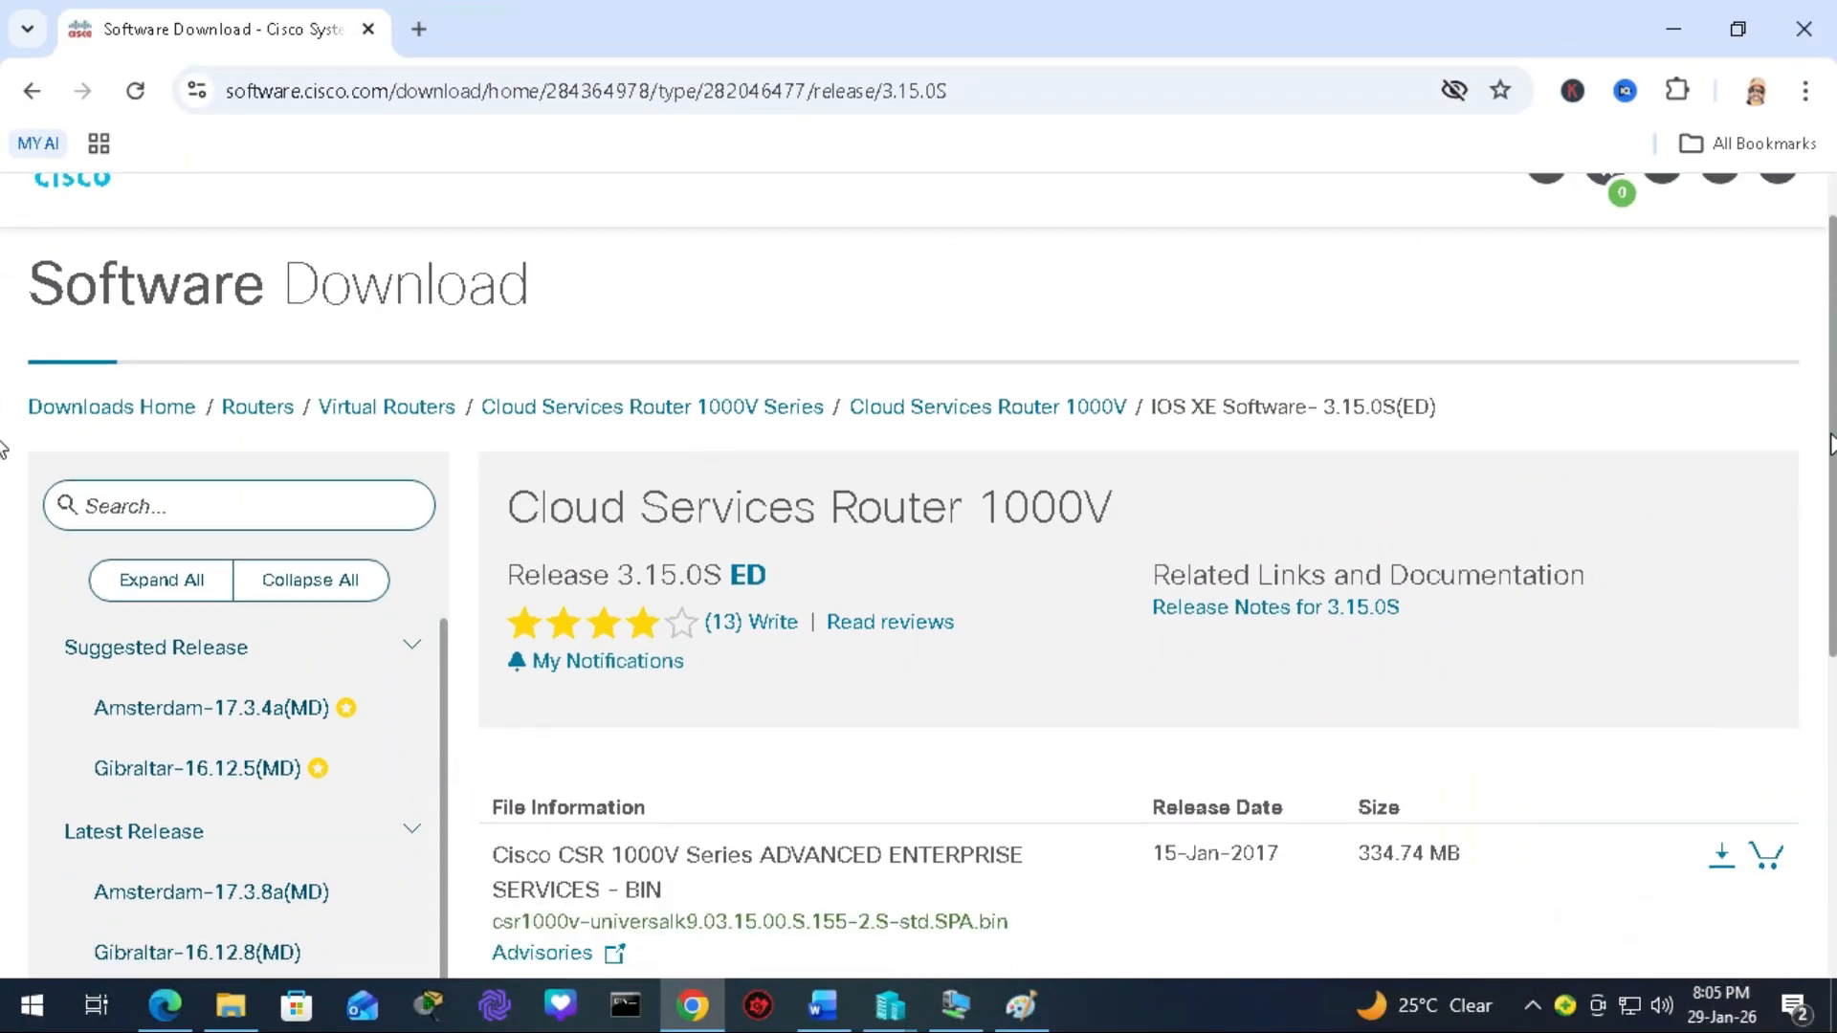
Examine the release 3.15.0S files for the Cloud Services Router 1000V and highlight the file name in the ISO image's details.
scroll(5, 665, "down", 4)
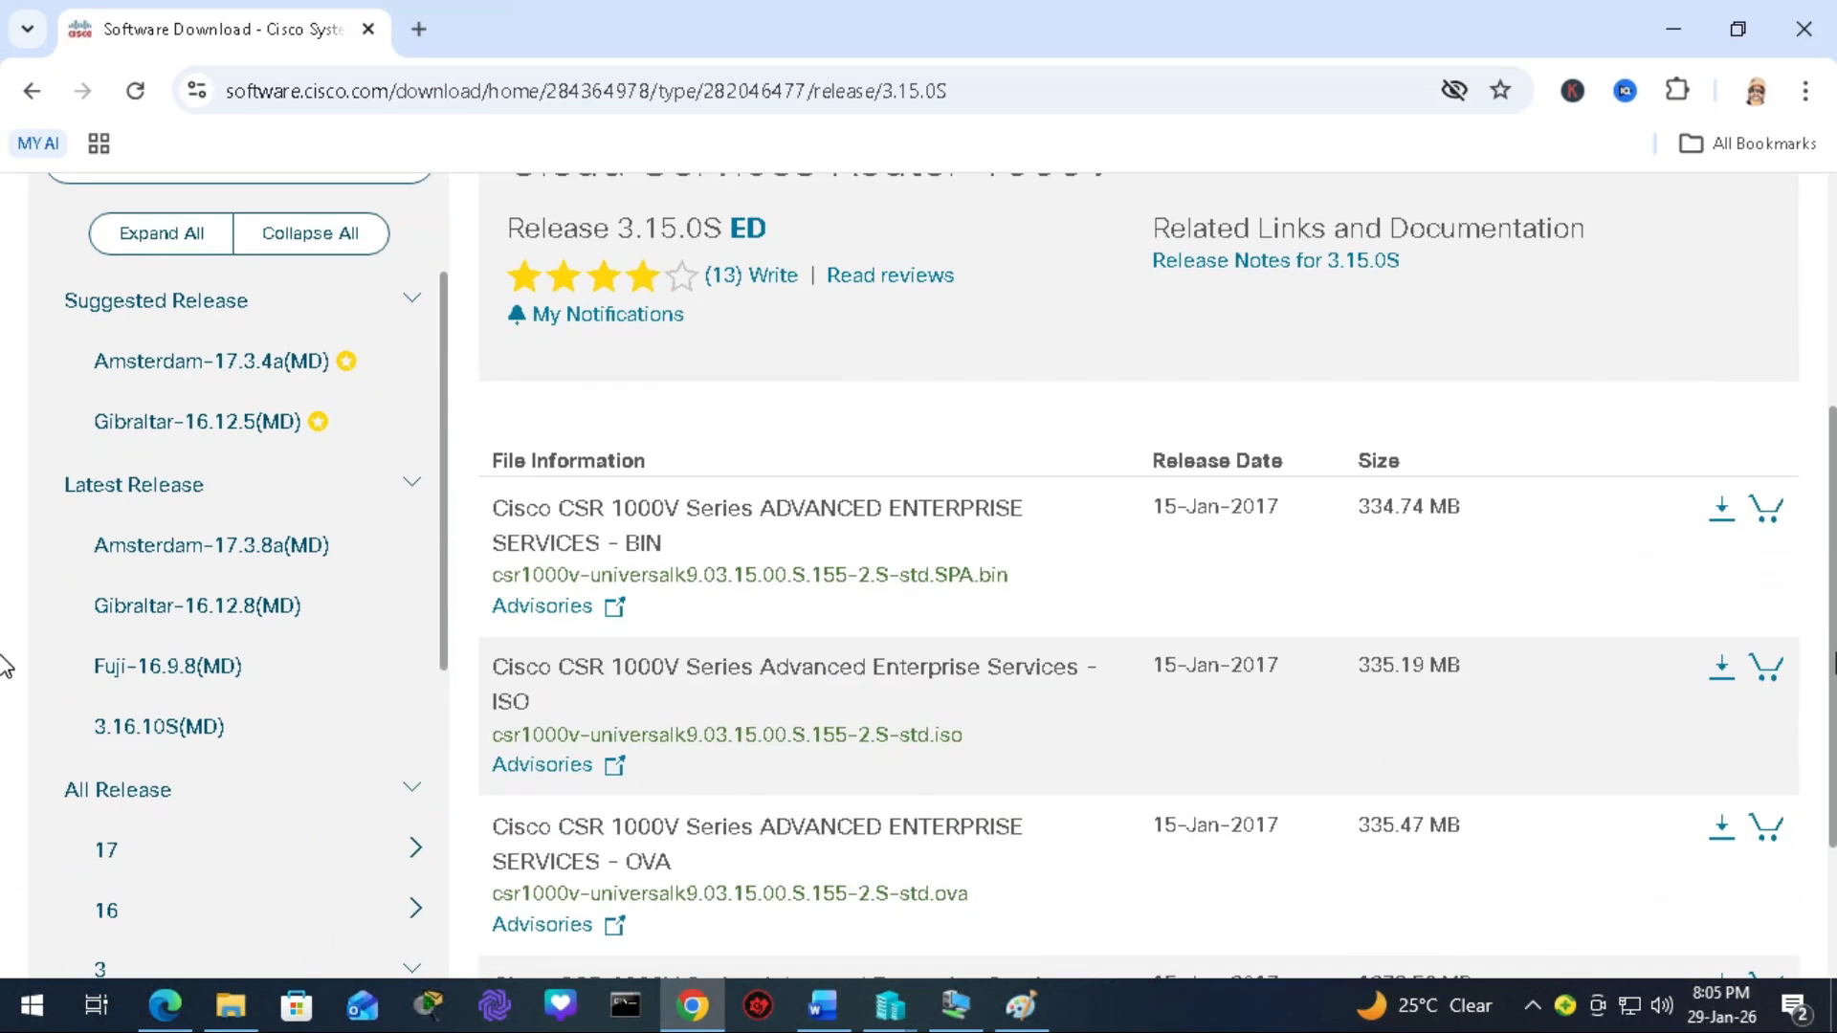
scroll(5, 665, "down", 2)
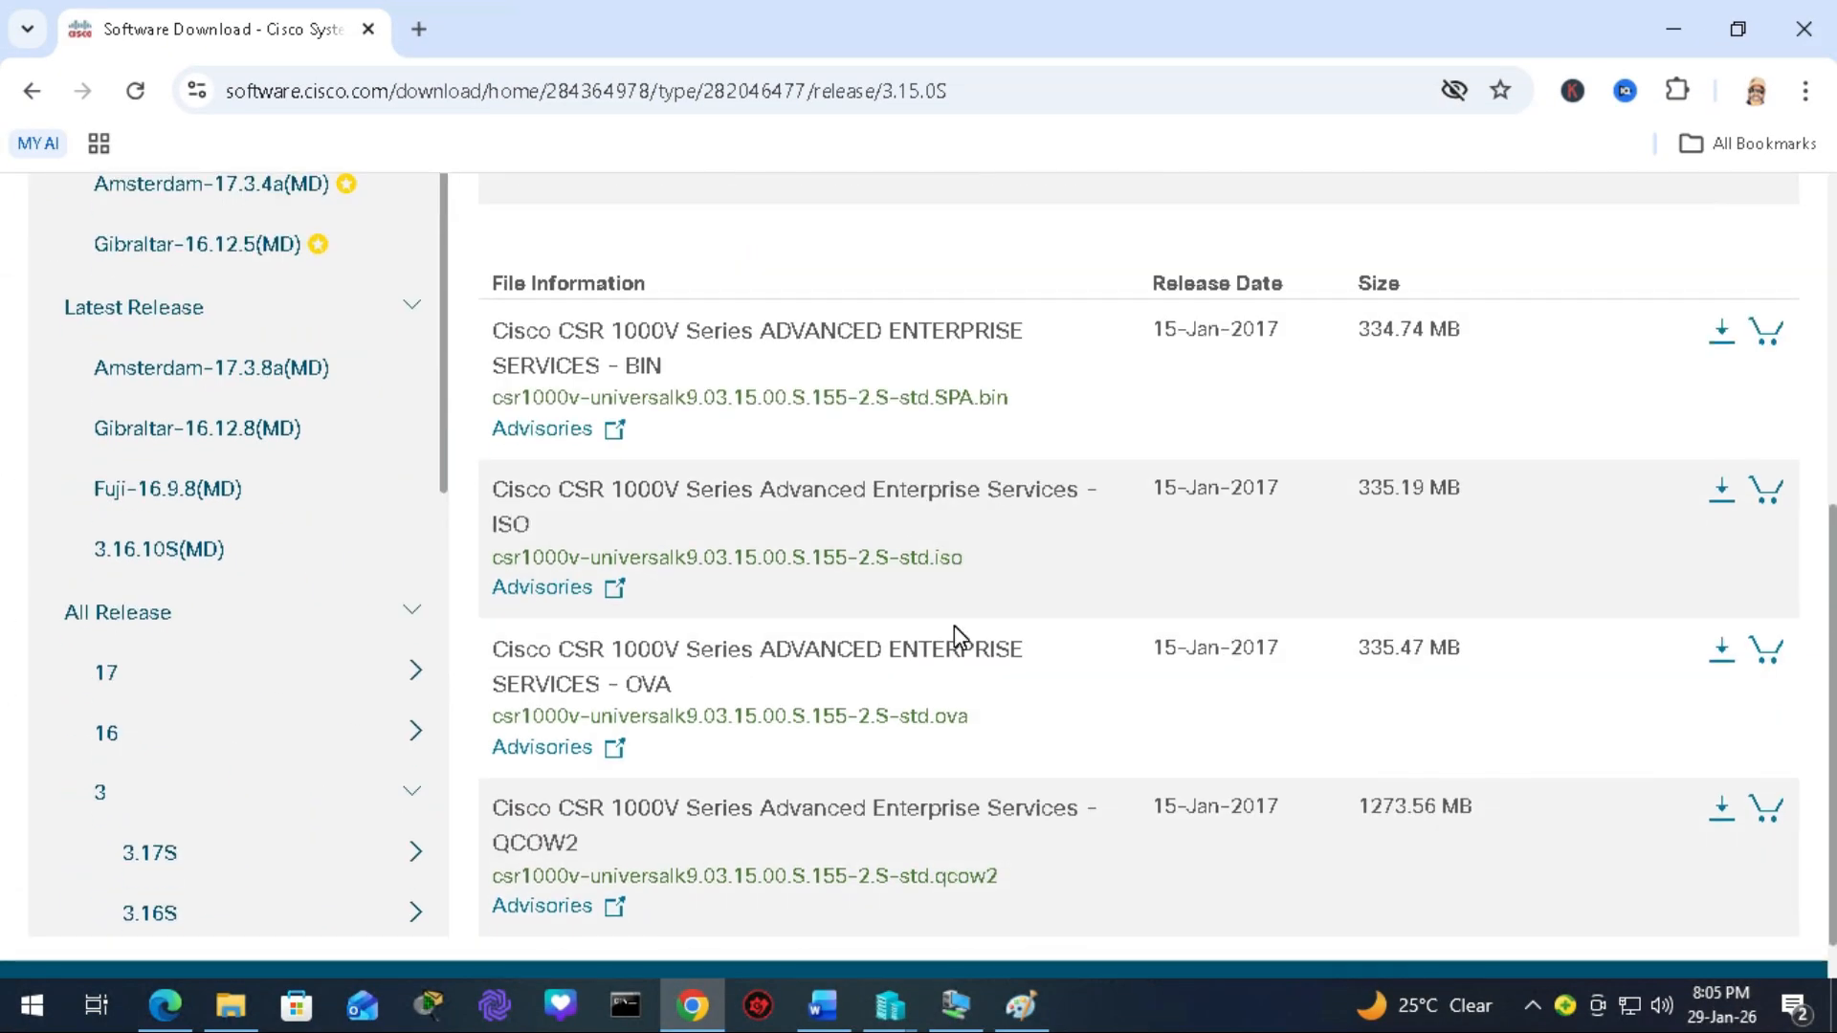
left_click(501, 507)
scroll(1821, 389, "up", 6)
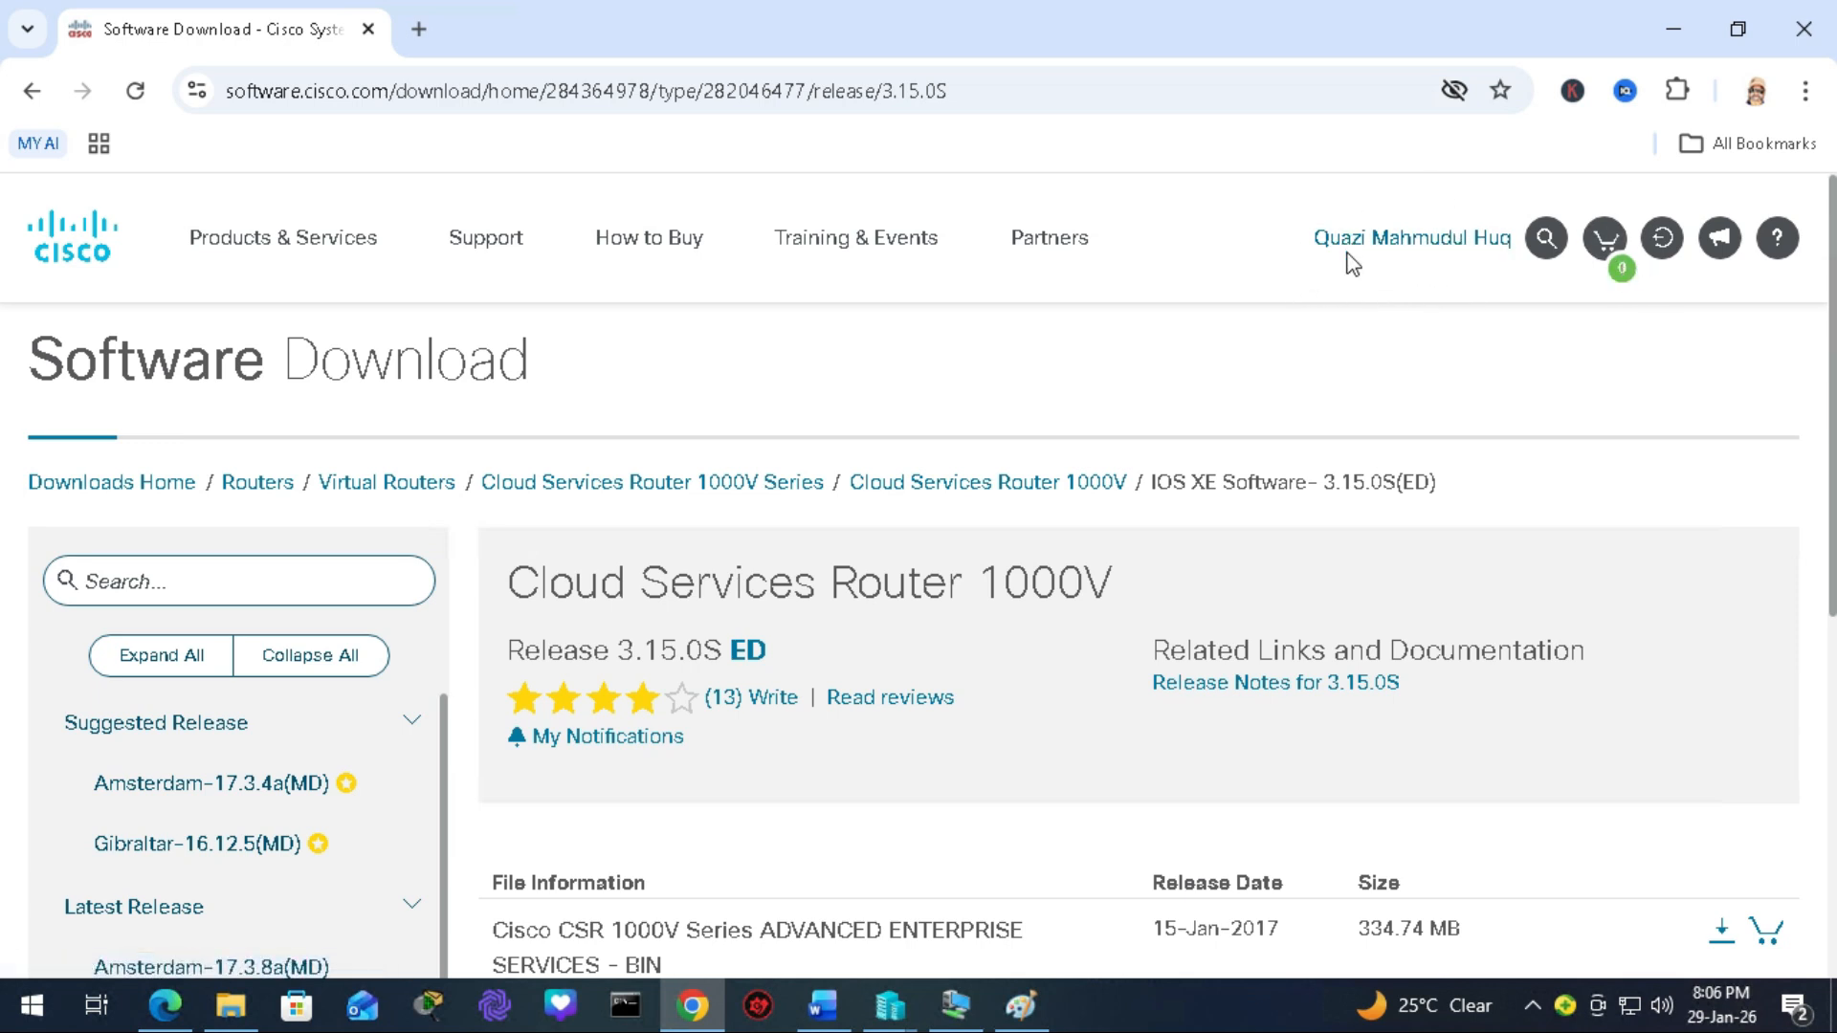
scroll(5, 574, "down", 5)
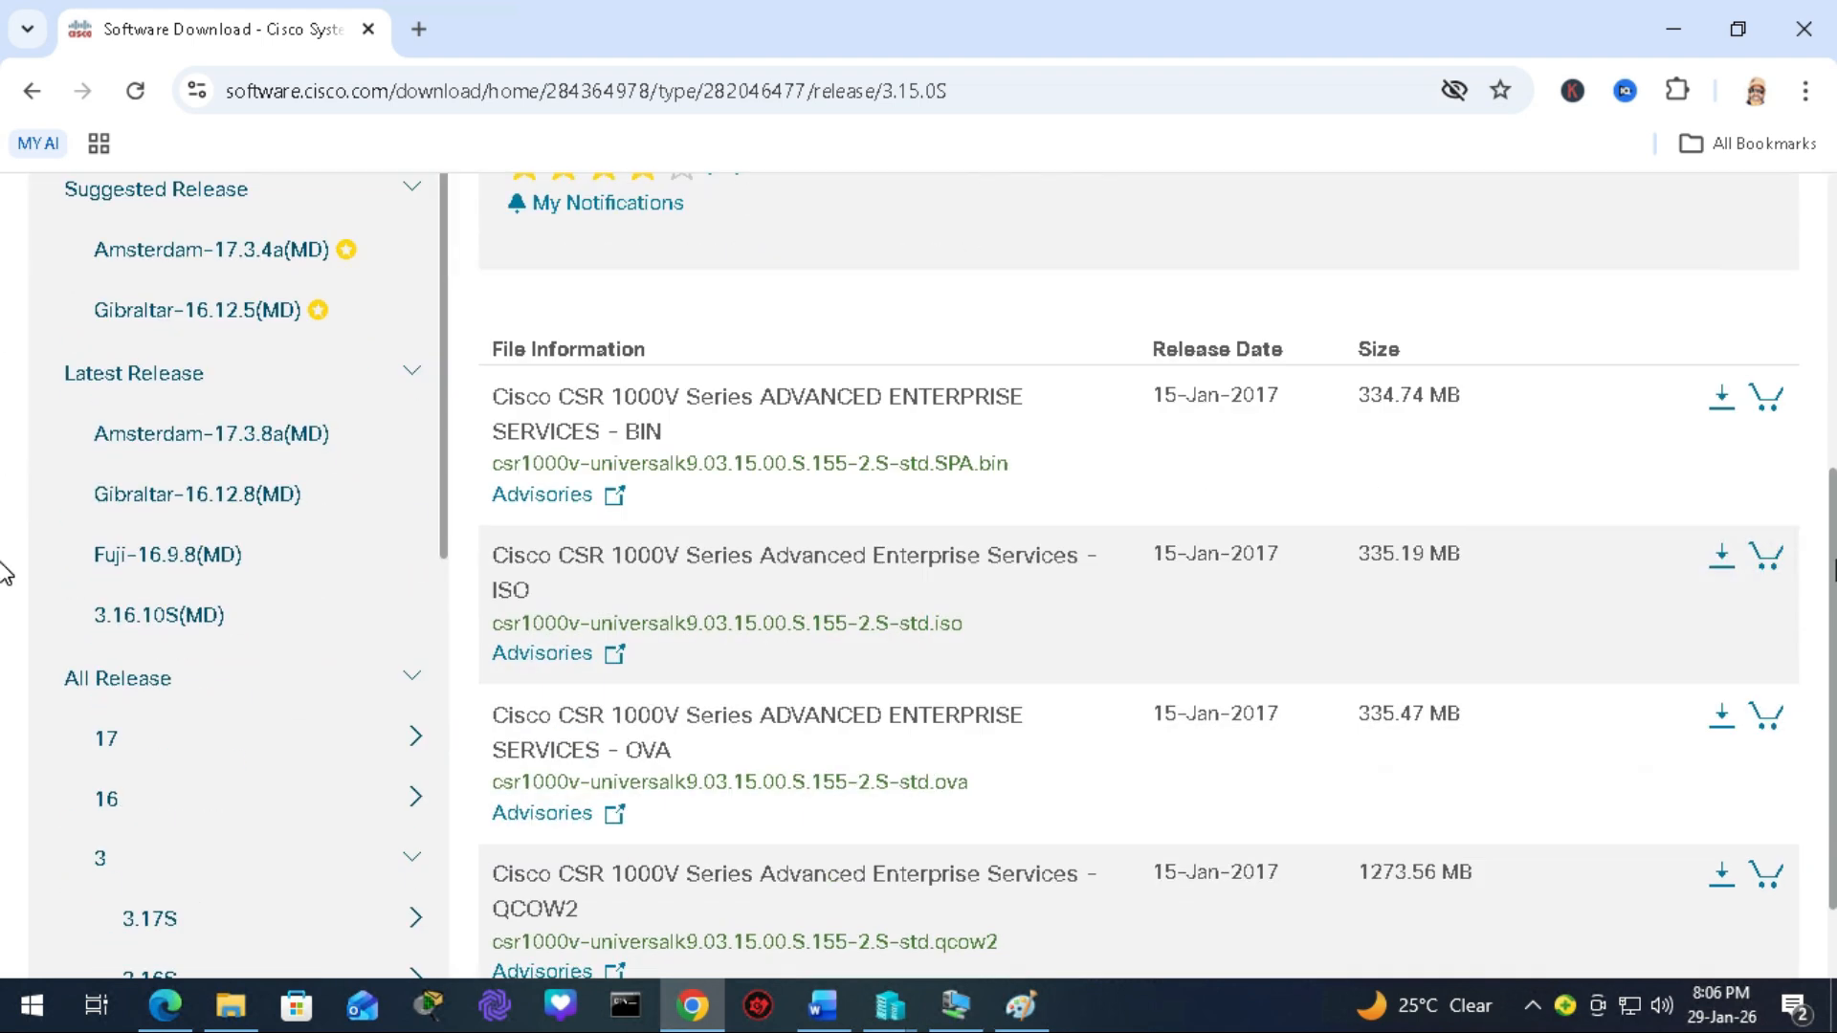
left_click_drag(1000, 358, 797, 357)
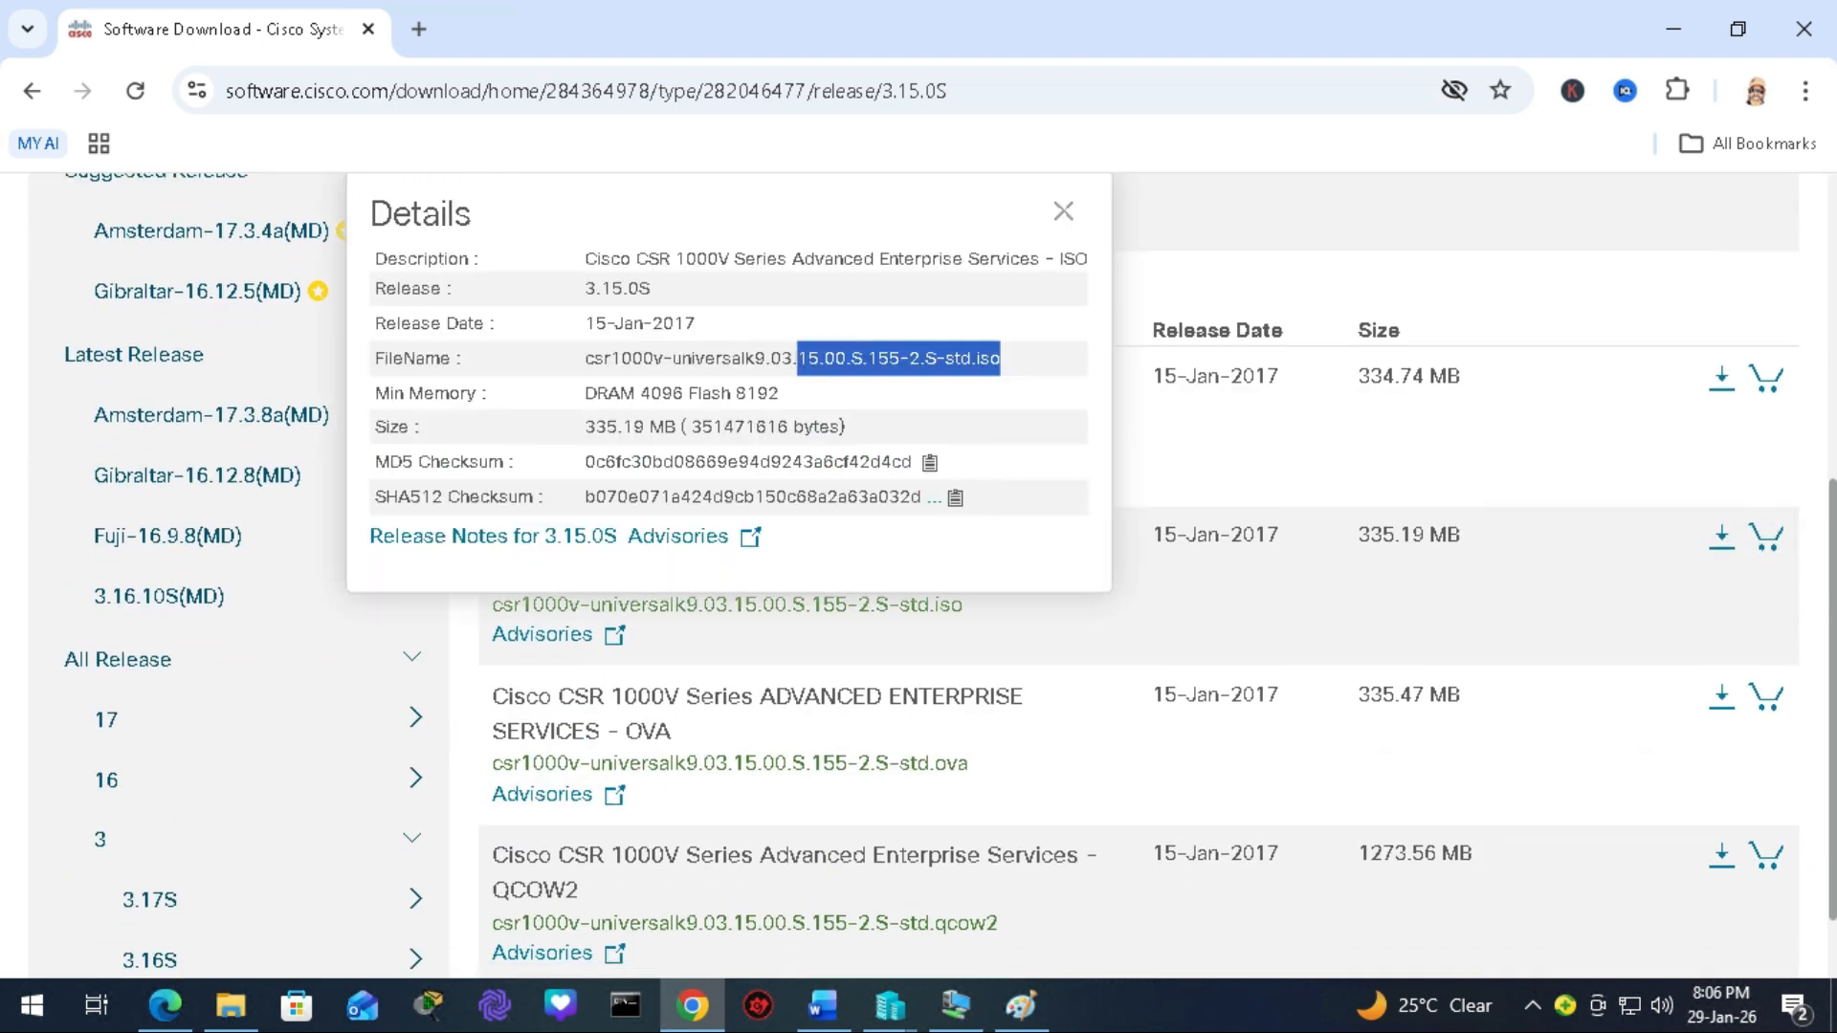
left_click_drag(584, 359, 1000, 359)
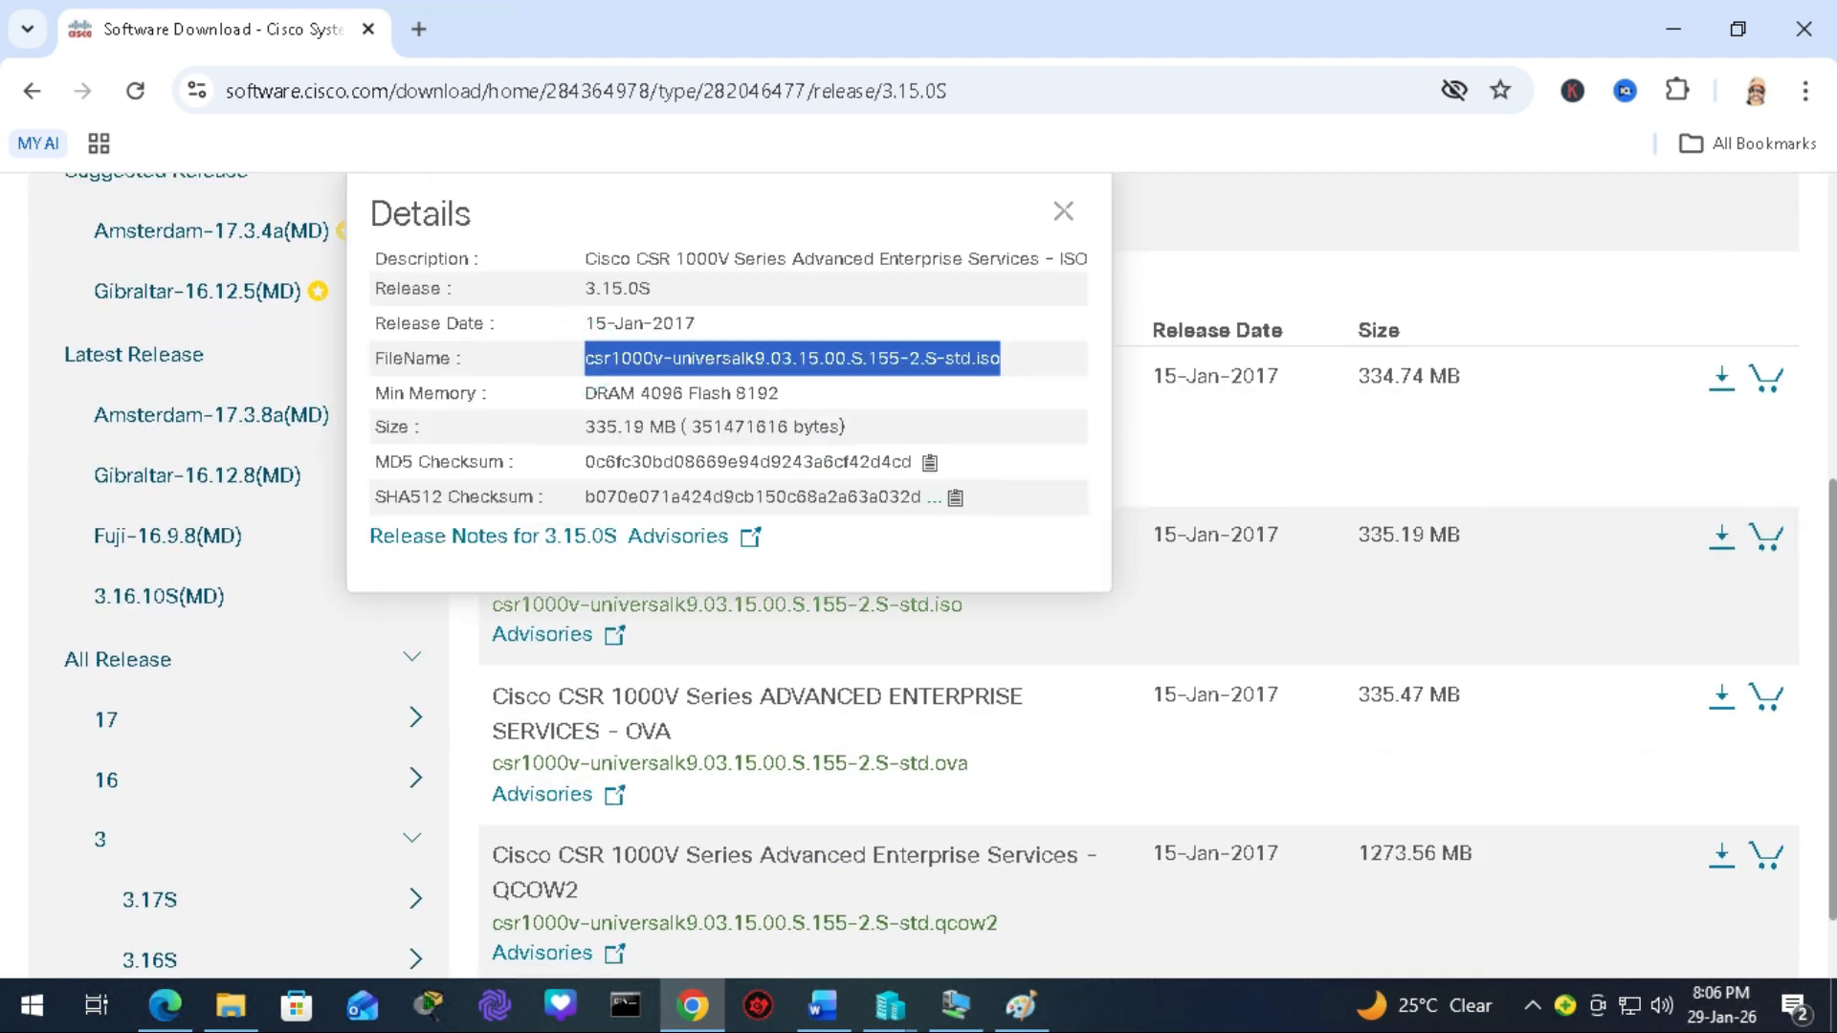
Download csr1000v-universalk9.03.15.00.S.155-2.S-std.iso and accept the Cisco General Terms.
left_click(1719, 544)
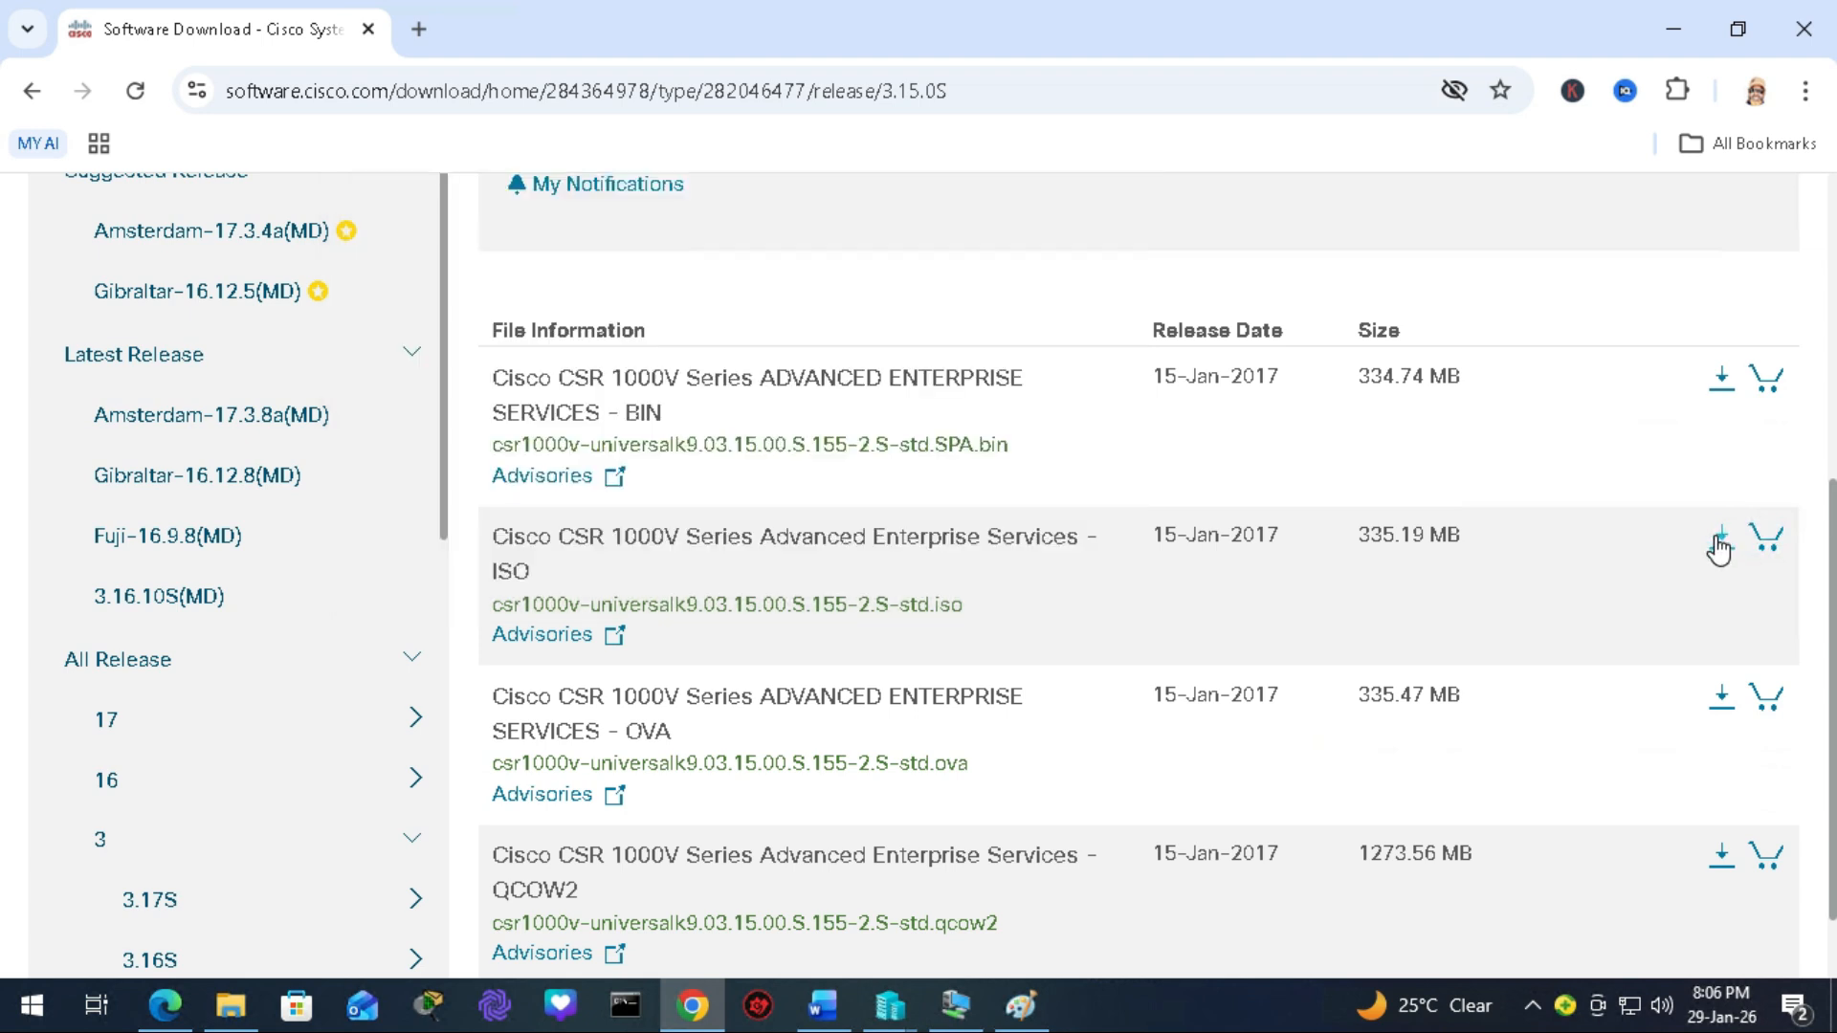
left_click(1719, 540)
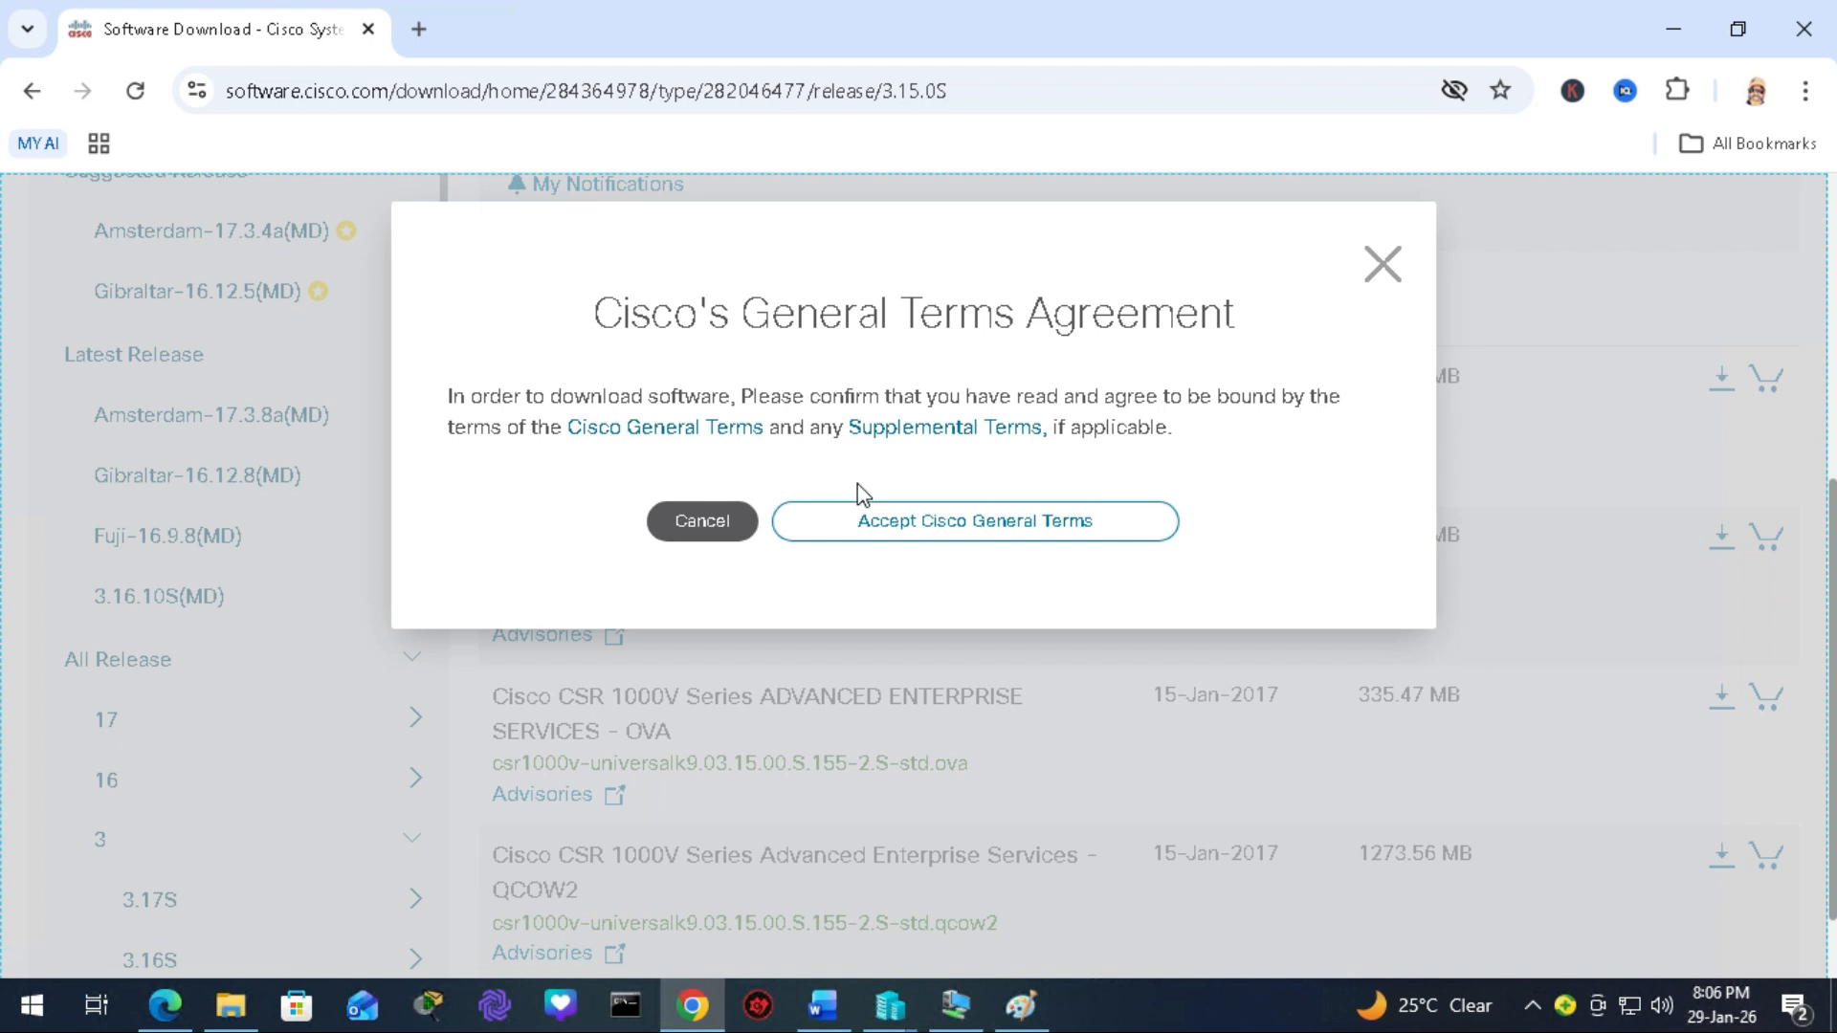
left_click(967, 528)
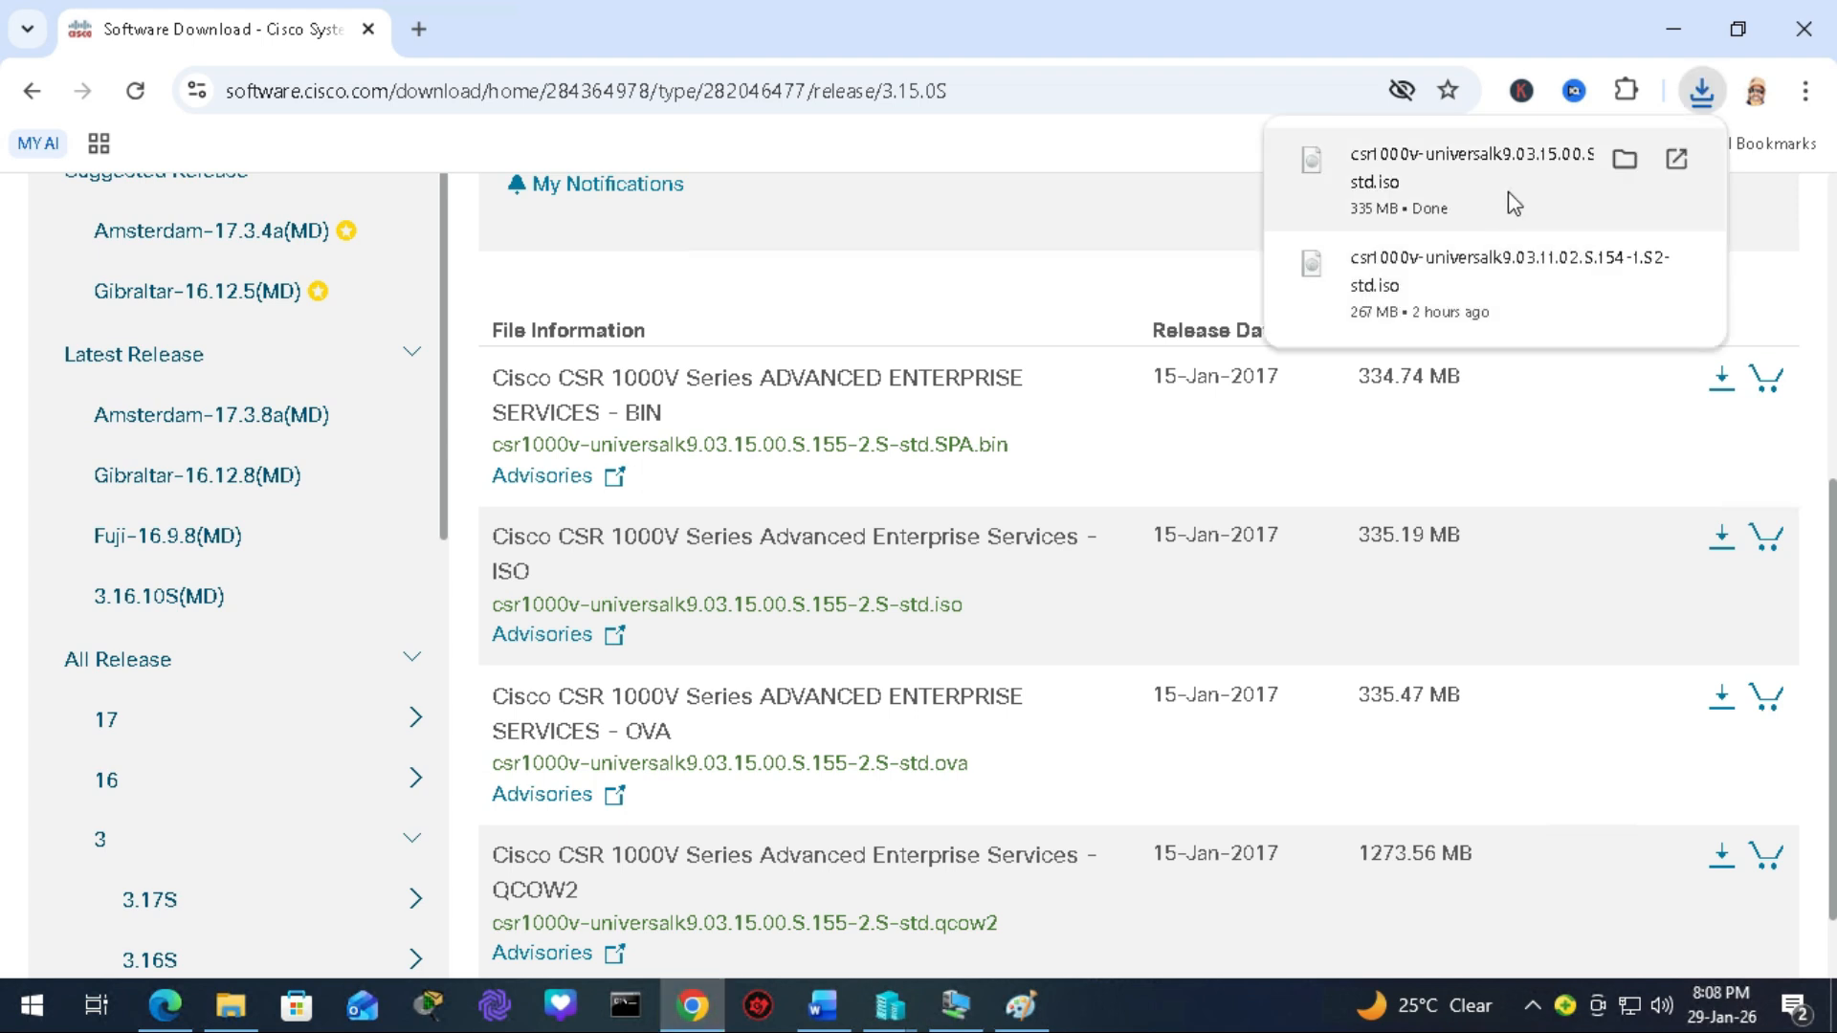
Locate the downloaded csr1000v-universalk9.03.15.00.S.155-2.S-std.iso in the Downloads folder, minimize the folder window and close the browser.
left_click(1627, 158)
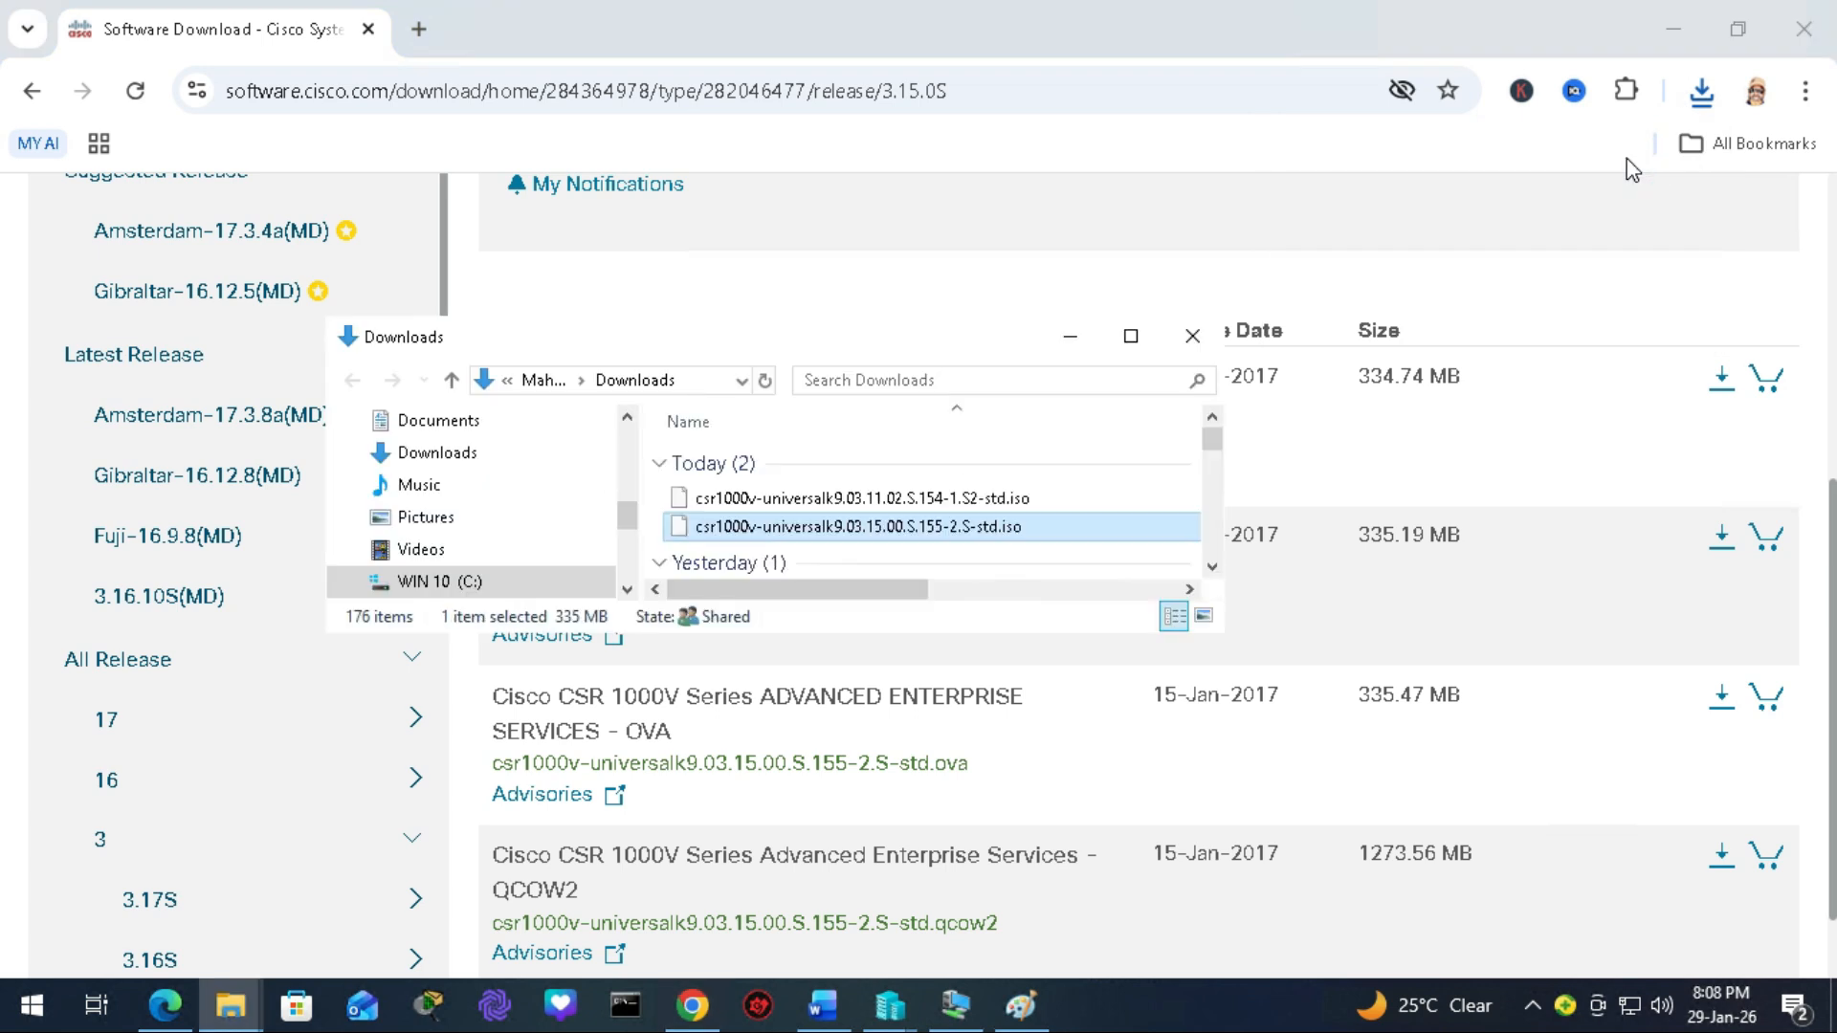
left_click(514, 330)
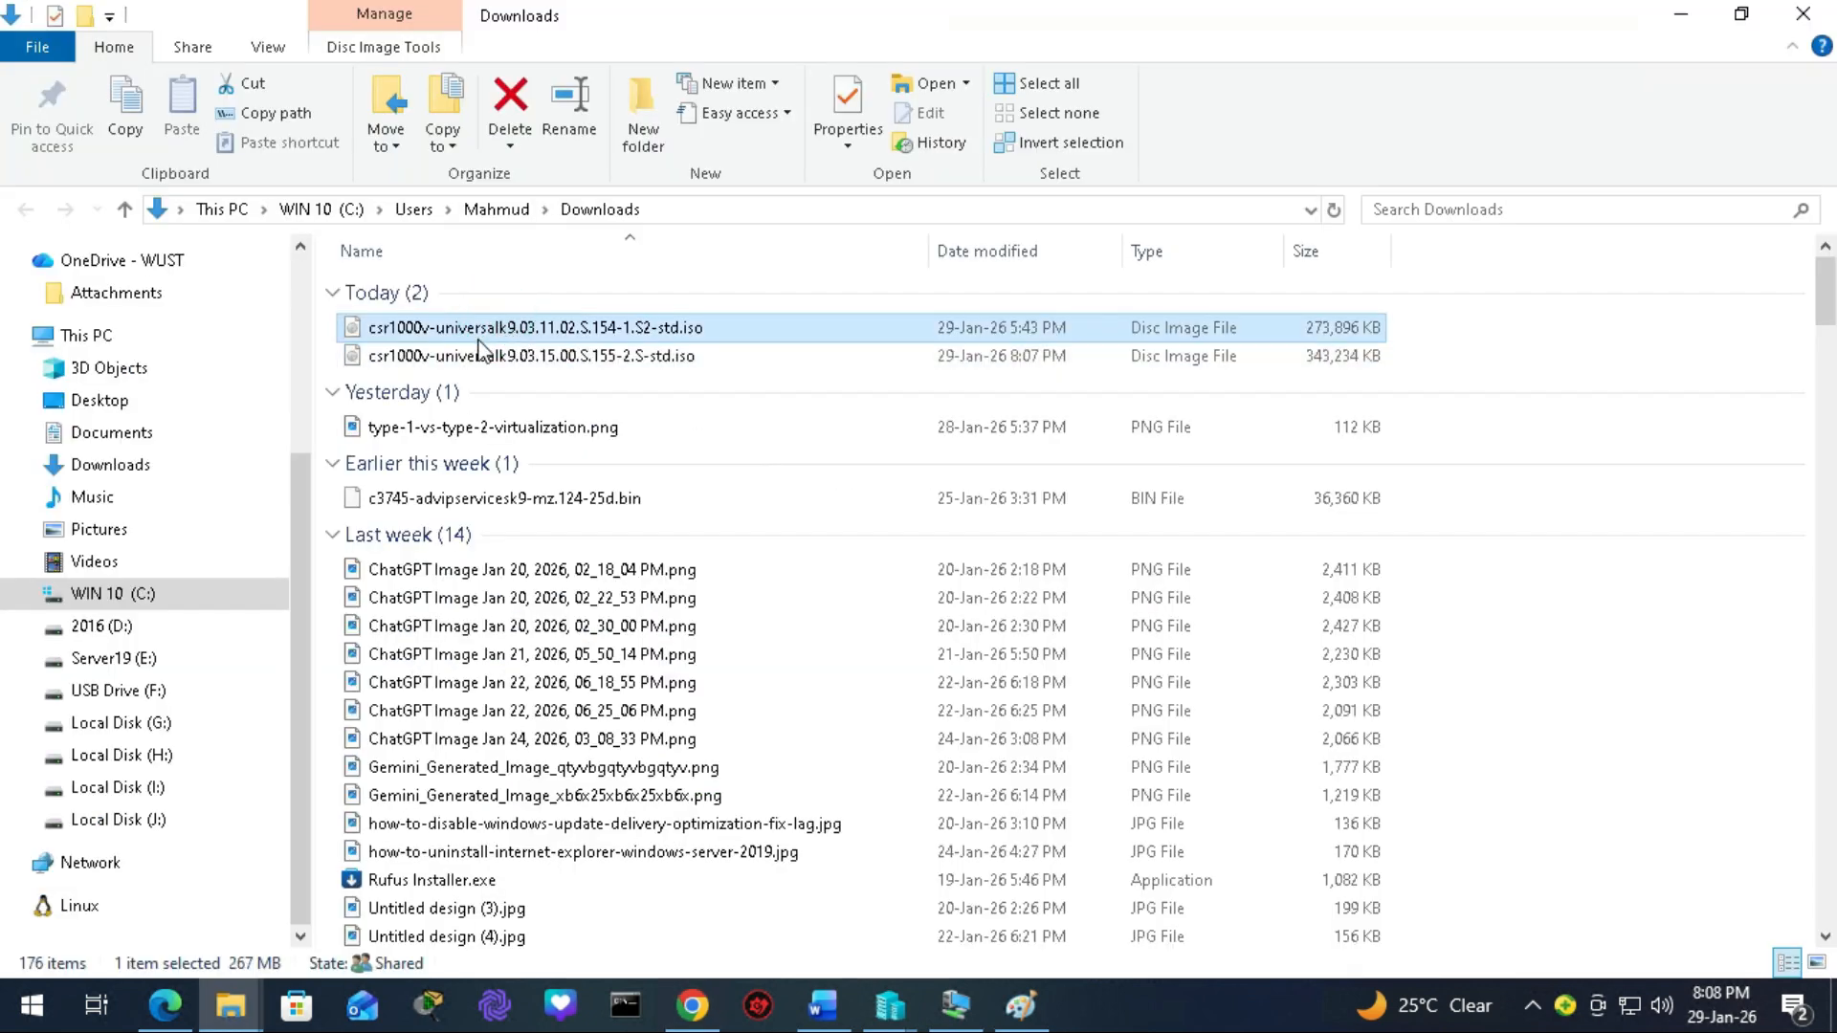
left_click(522, 356)
left_click(1697, 16)
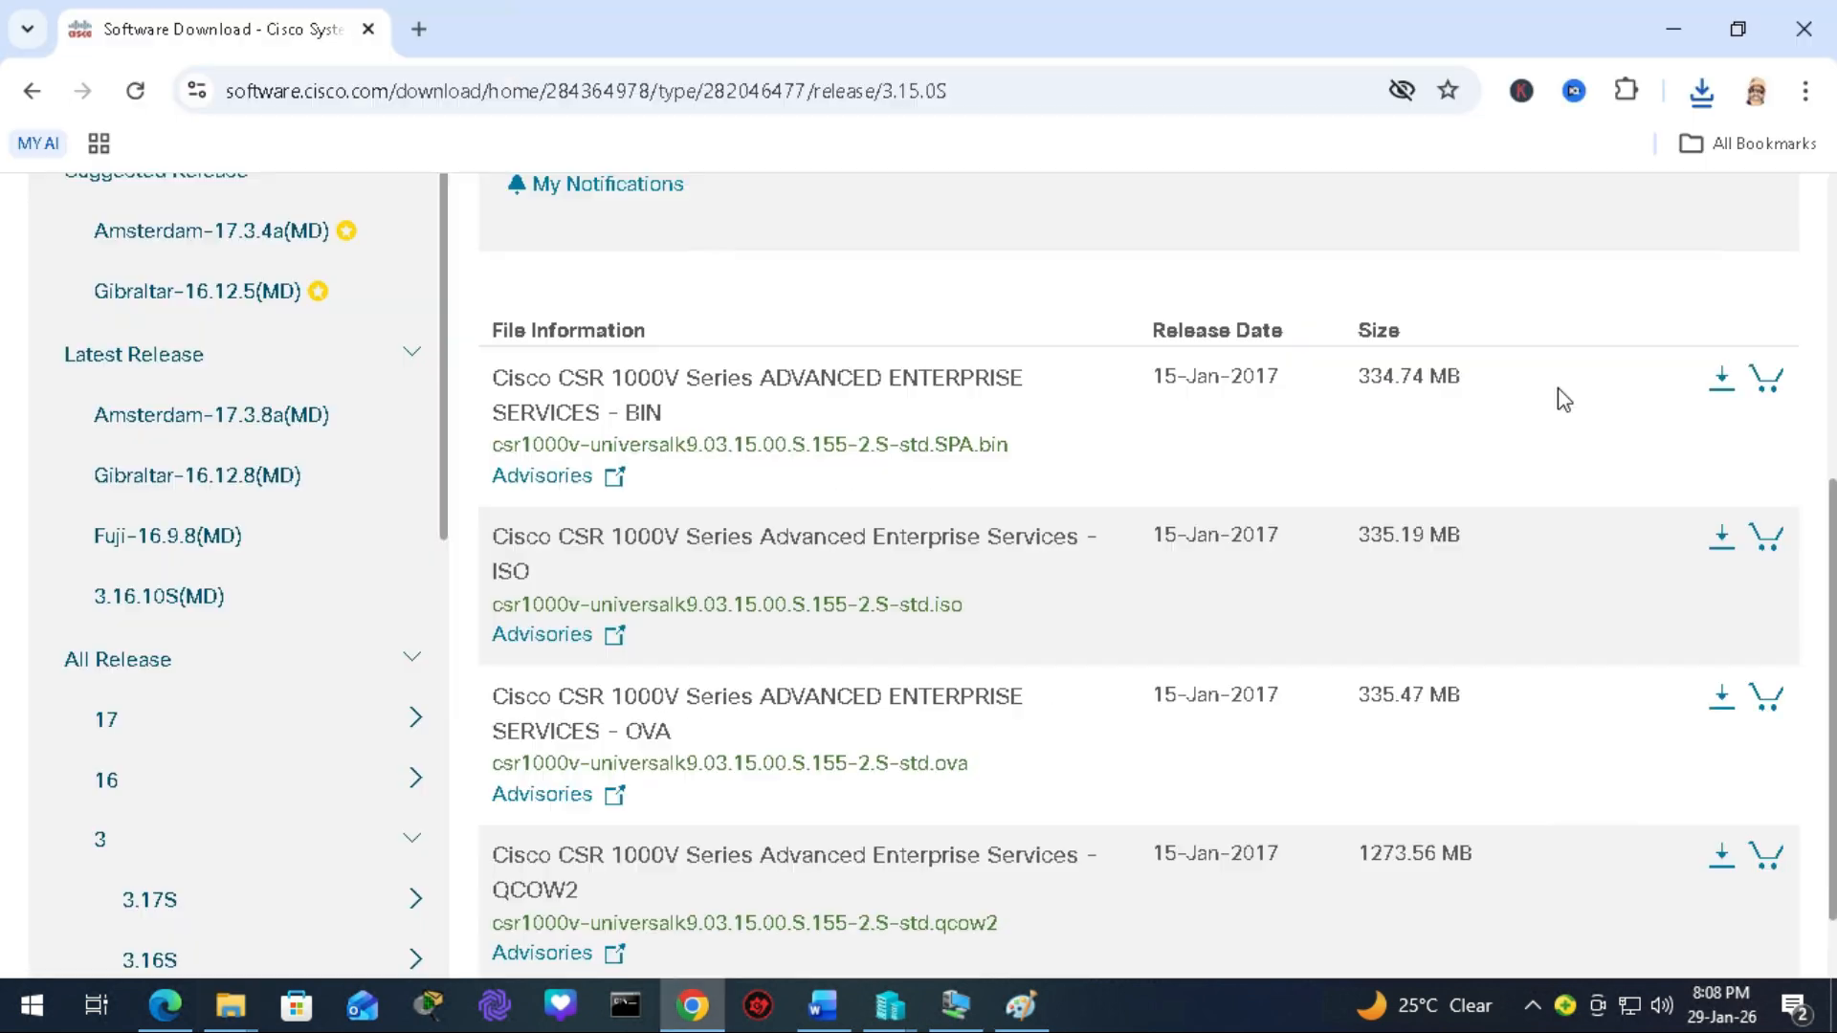
left_click(1803, 28)
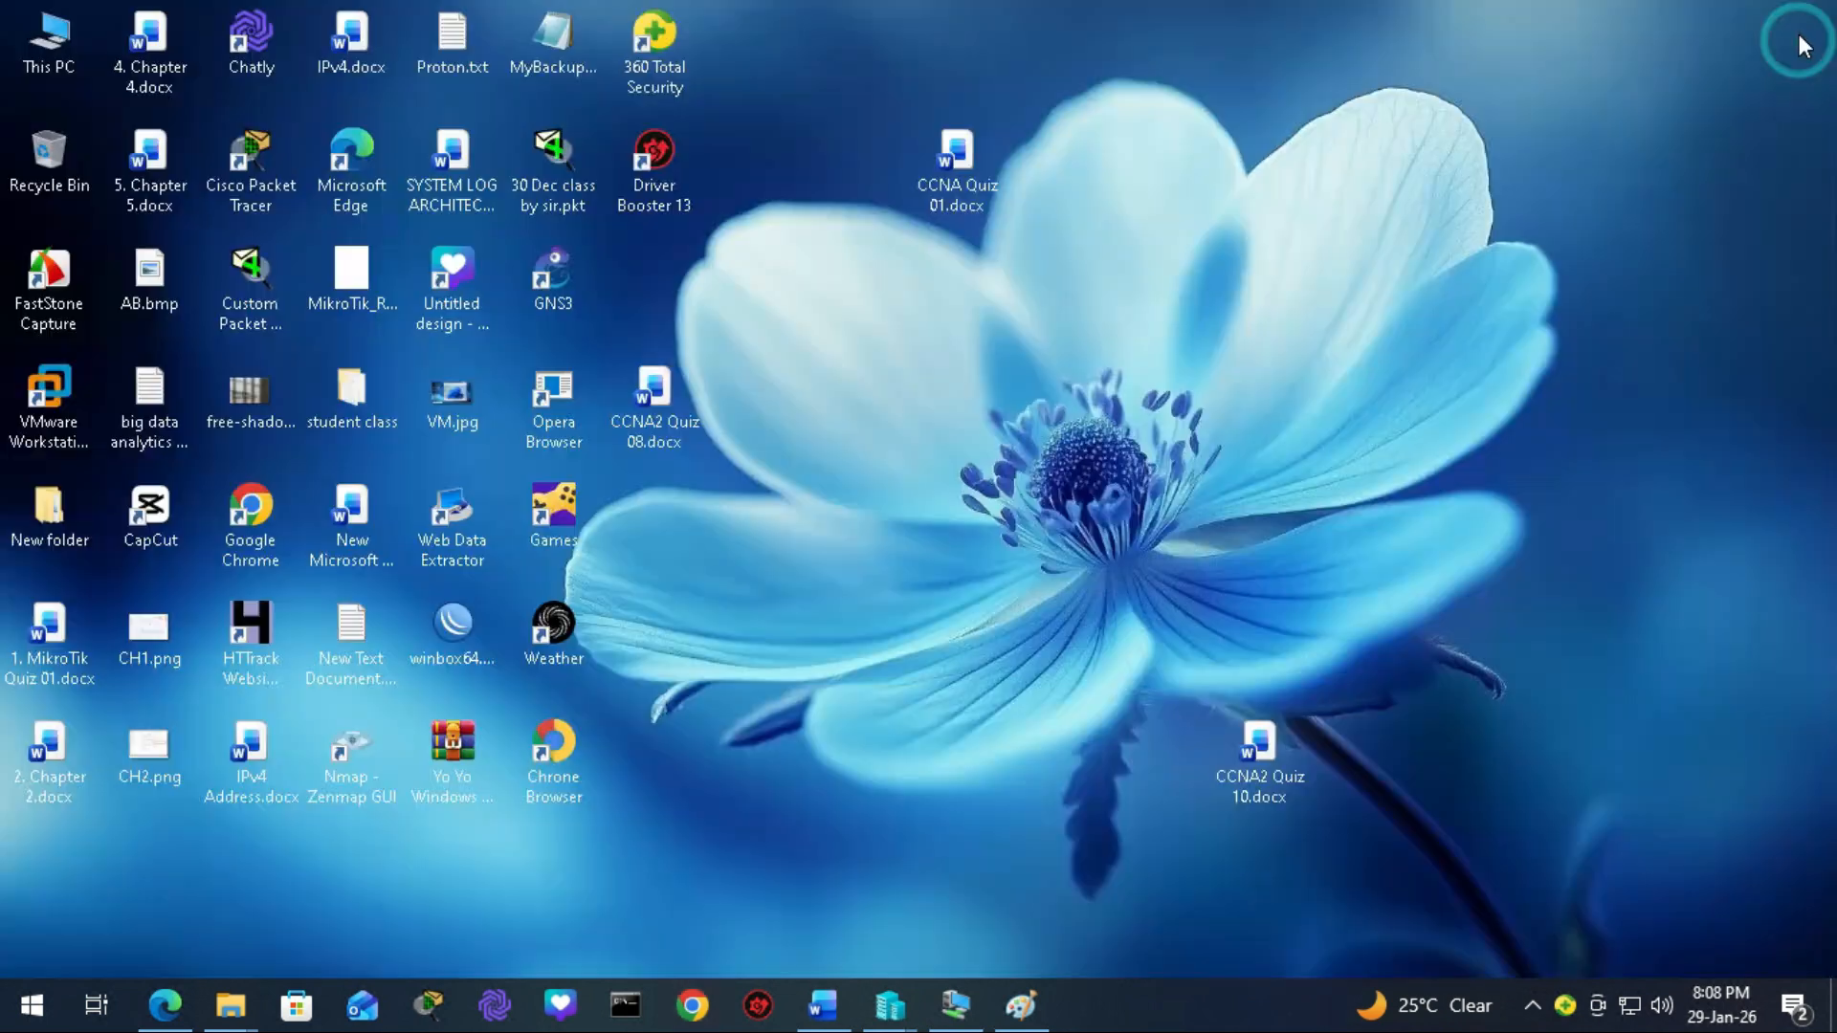
Switch to Hyper-V Manager and start creating a new virtual machine on HOST0 with a custom configuration.
left_click(892, 1013)
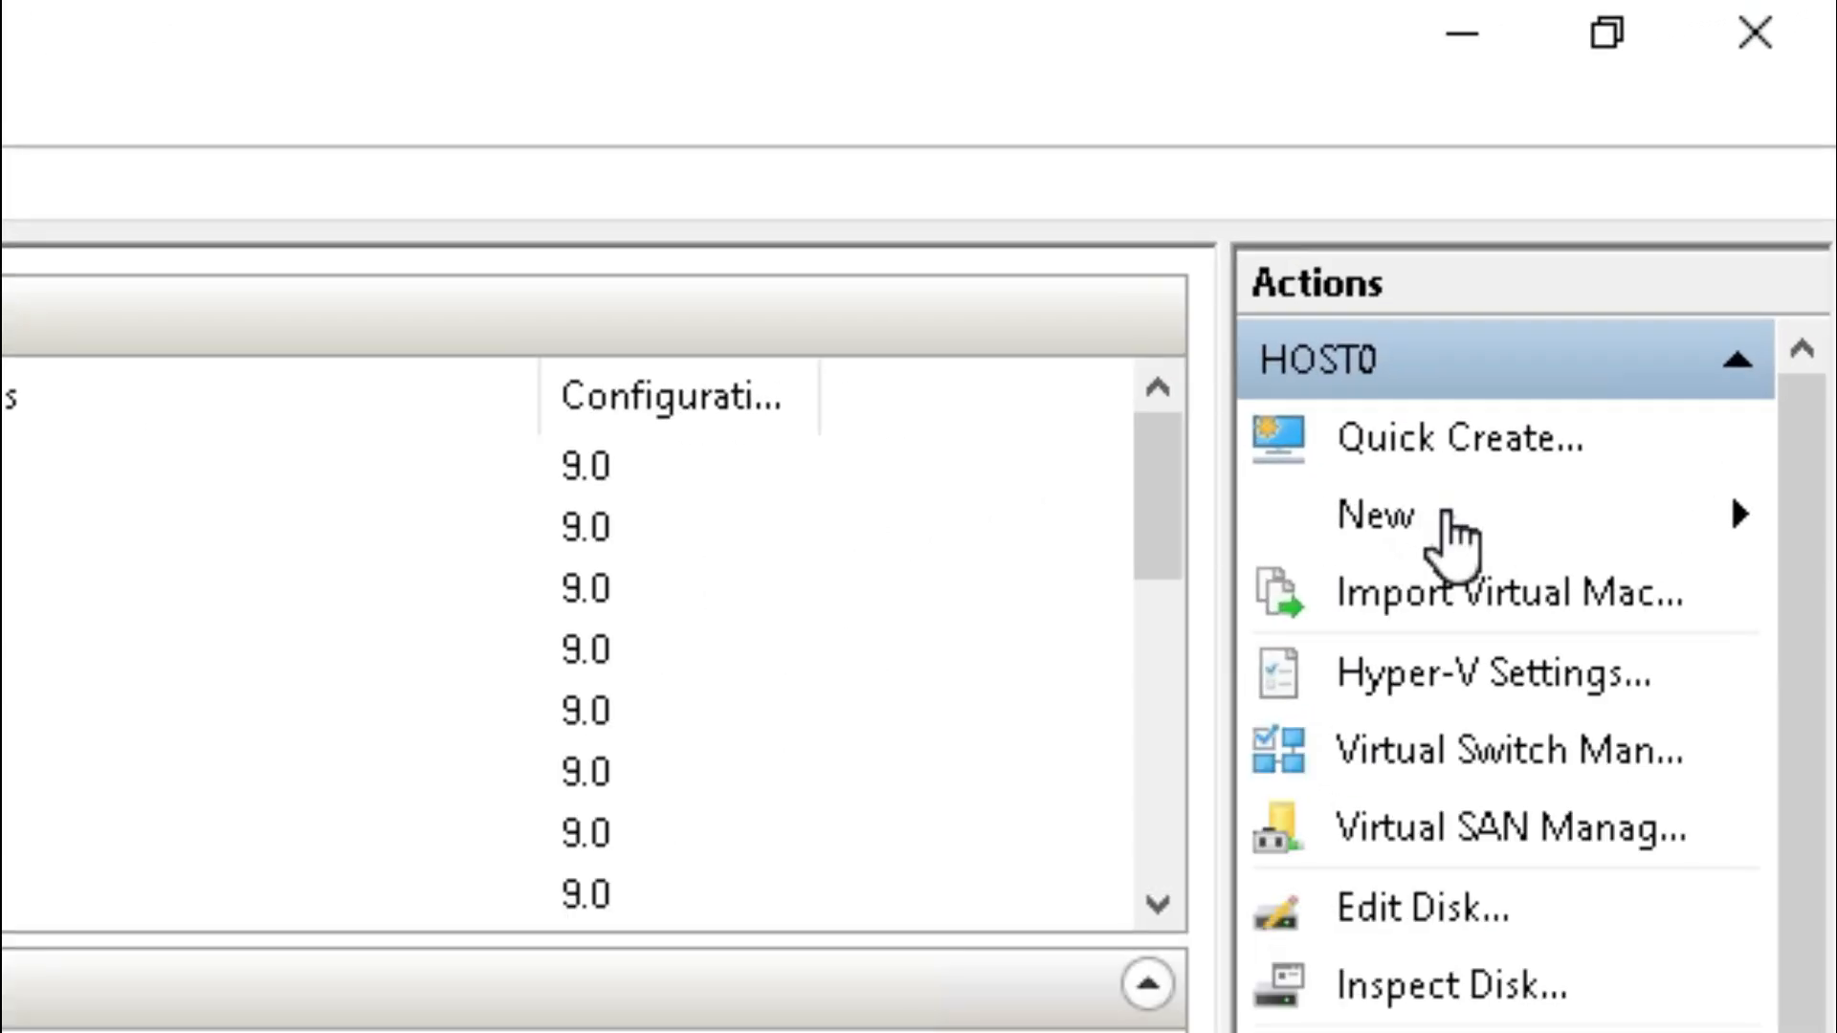
left_click(1447, 517)
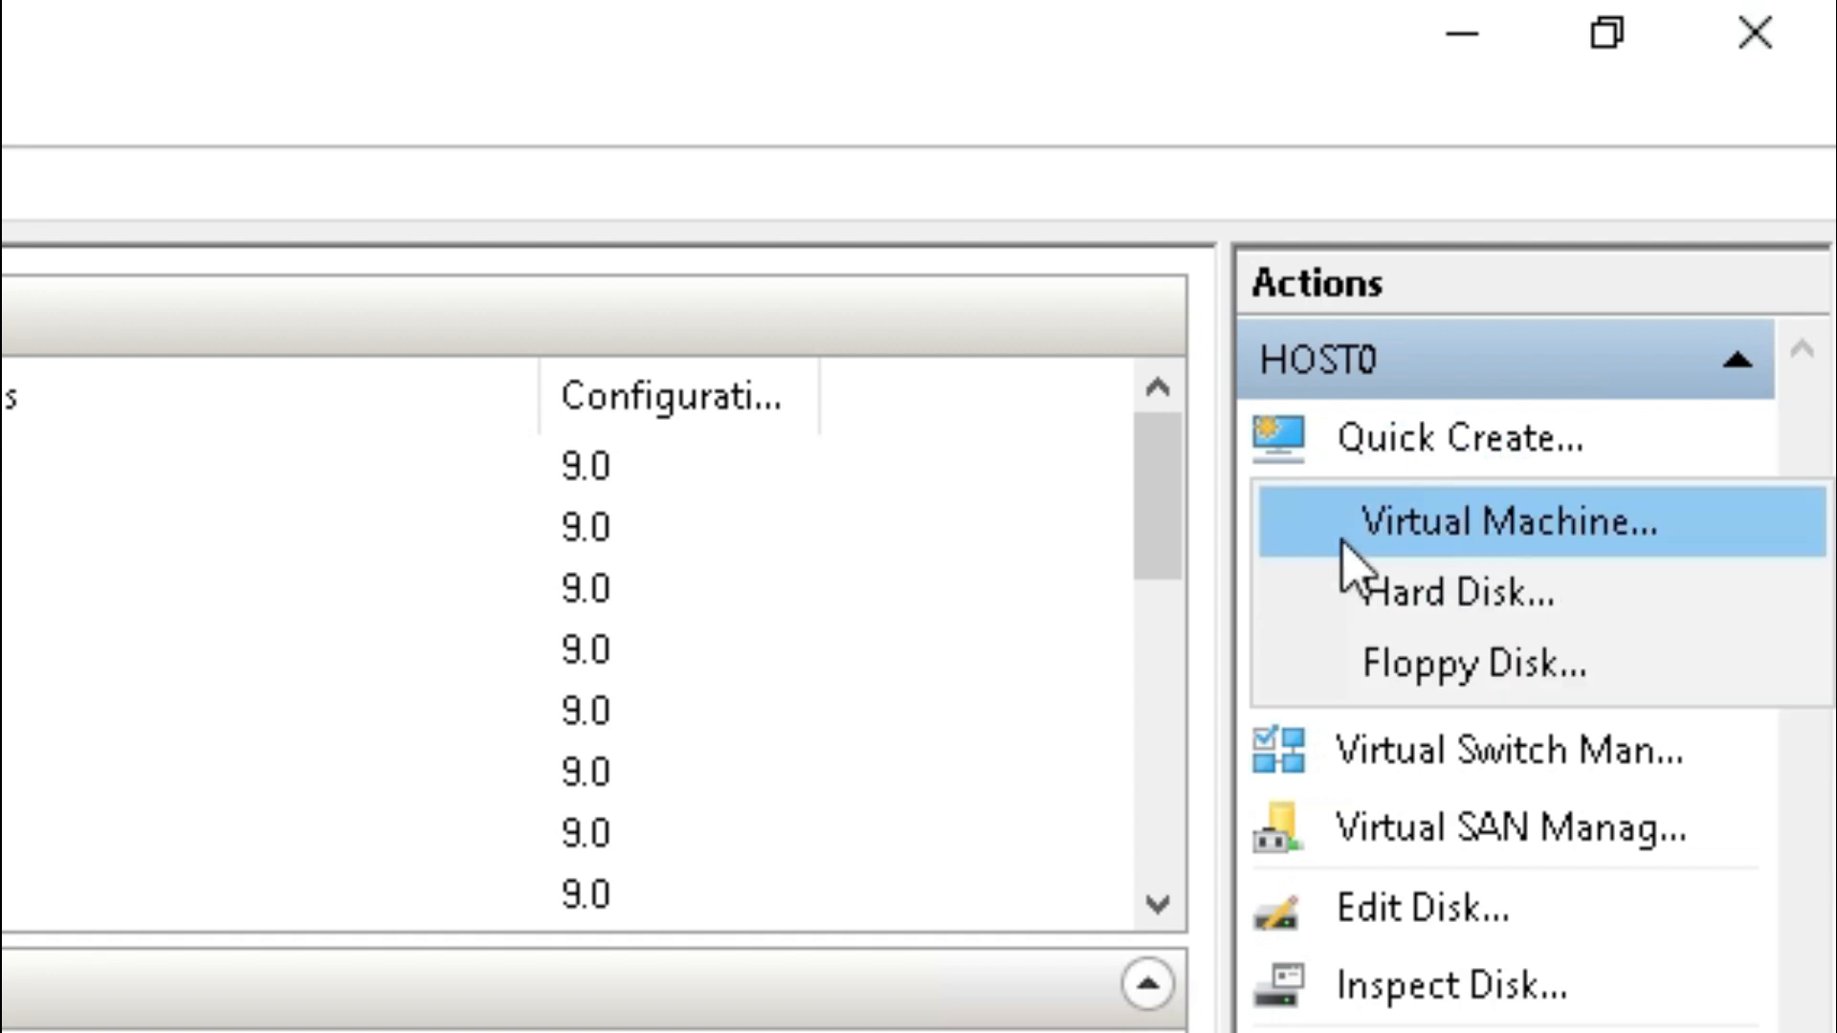
left_click(1501, 526)
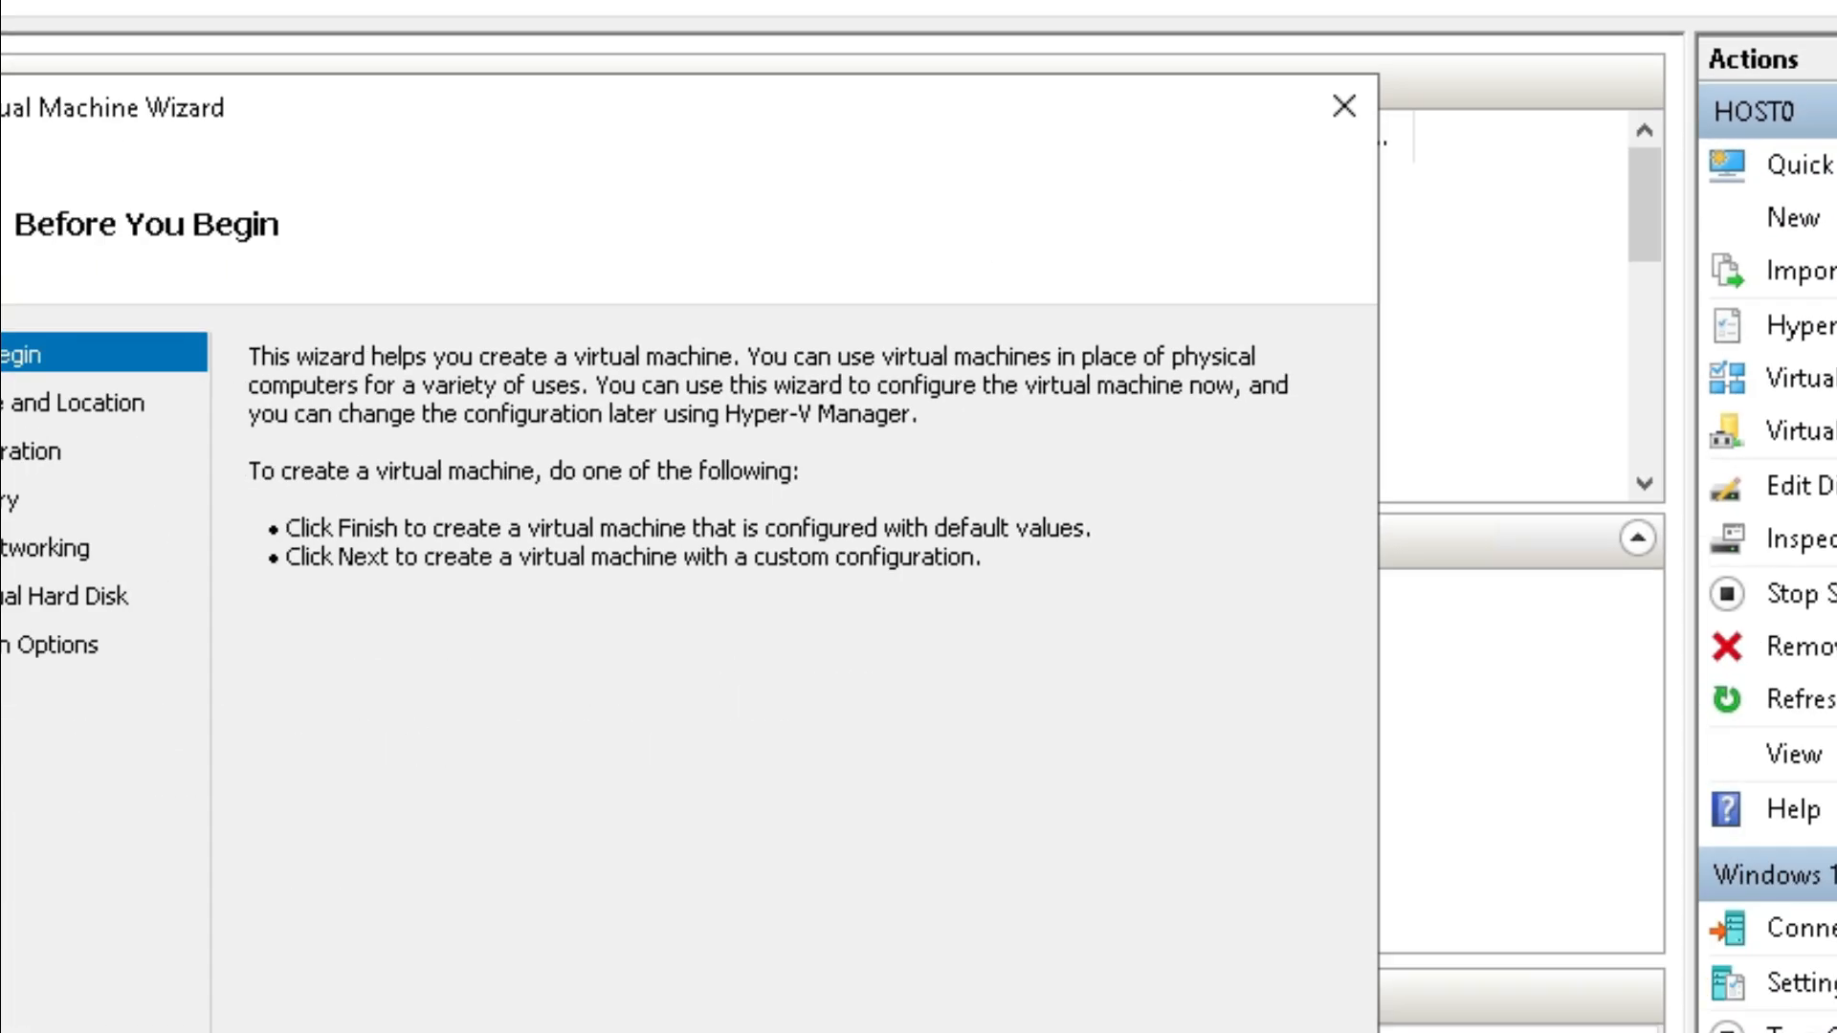
left_click(1137, 964)
Name the new virtual machine CISCO ROUTER OS and make it a Generation 1 machine.
left_click(869, 363)
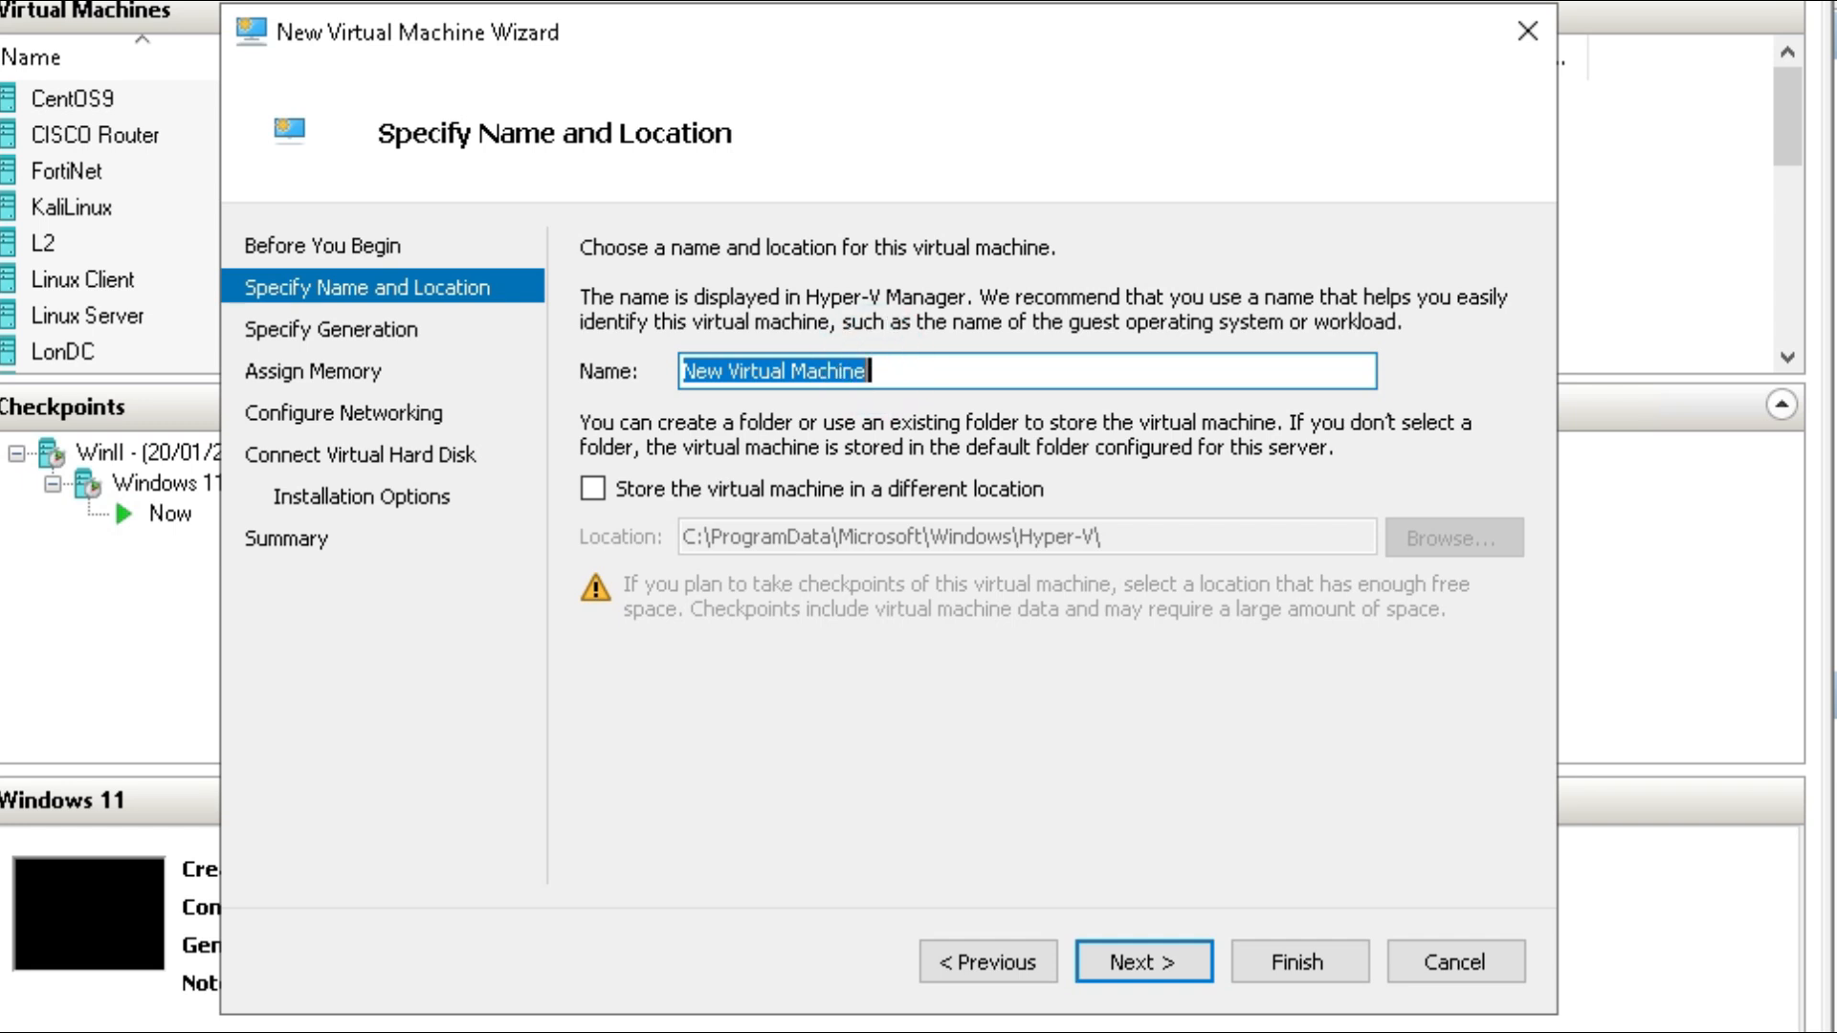
left_click_drag(870, 372, 685, 372)
type("CISCO ROUT")
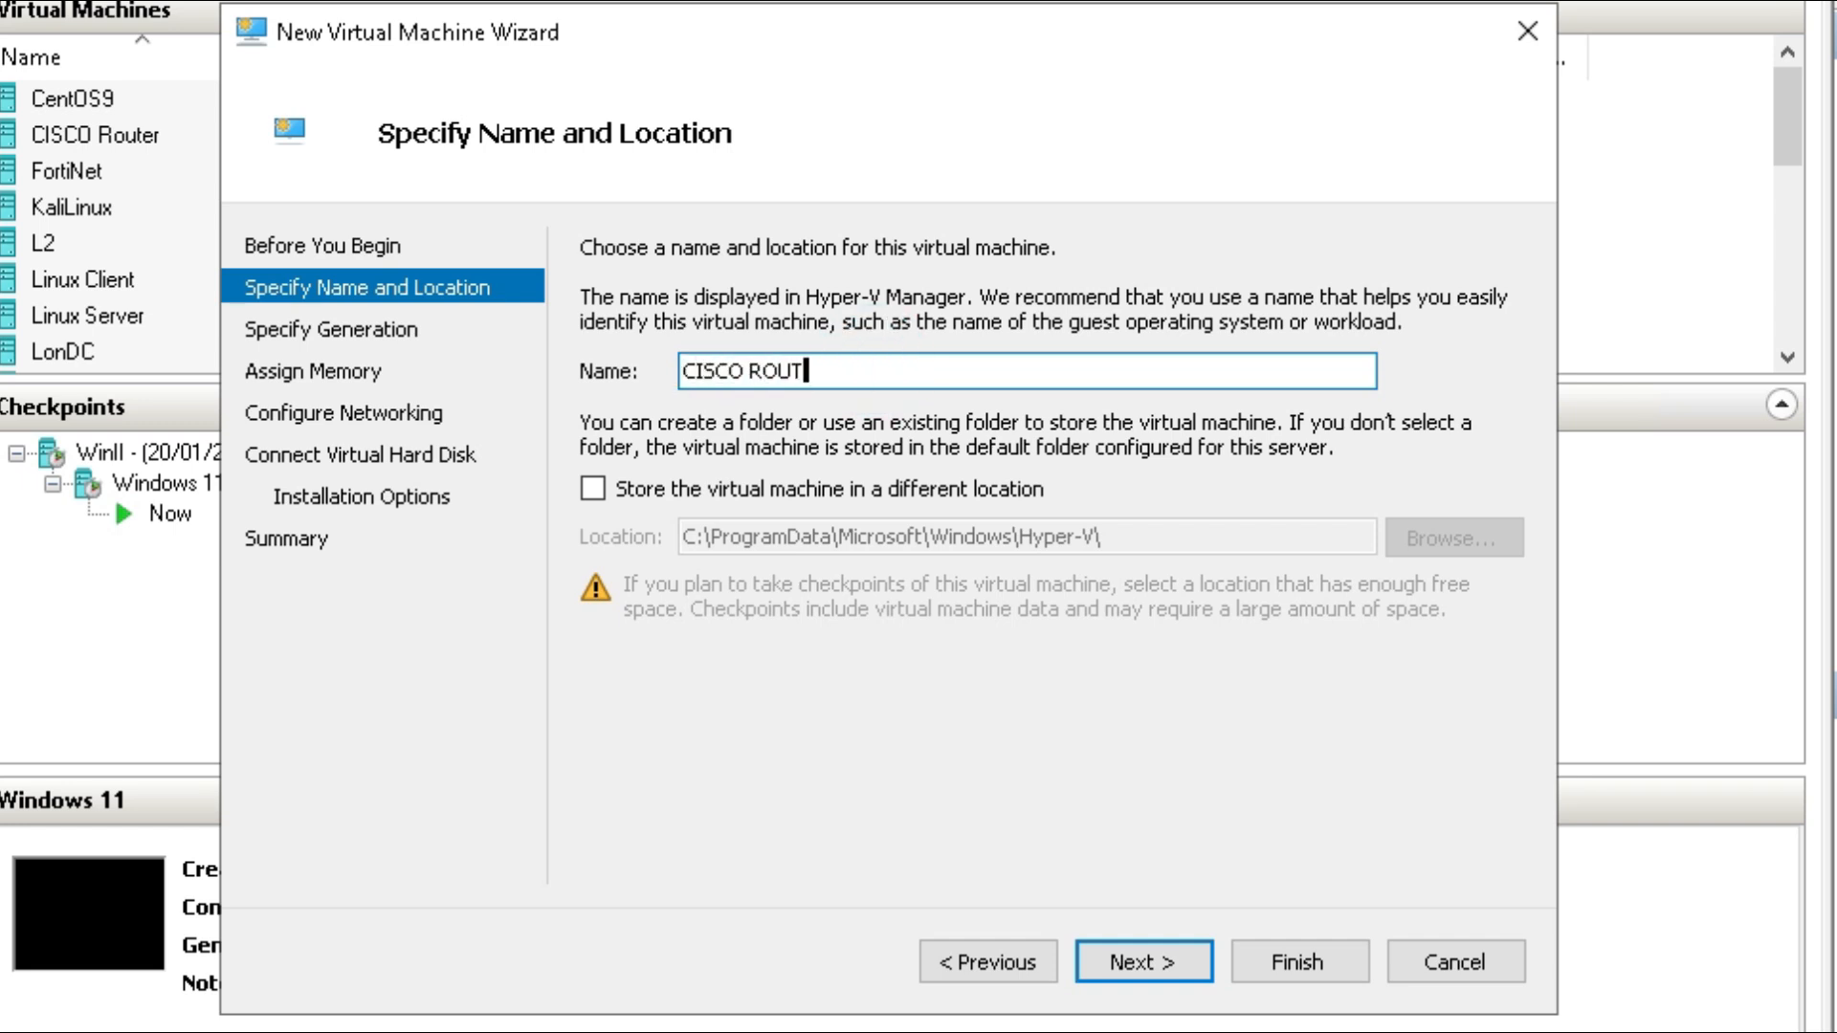
type("ER OS")
left_click(1146, 959)
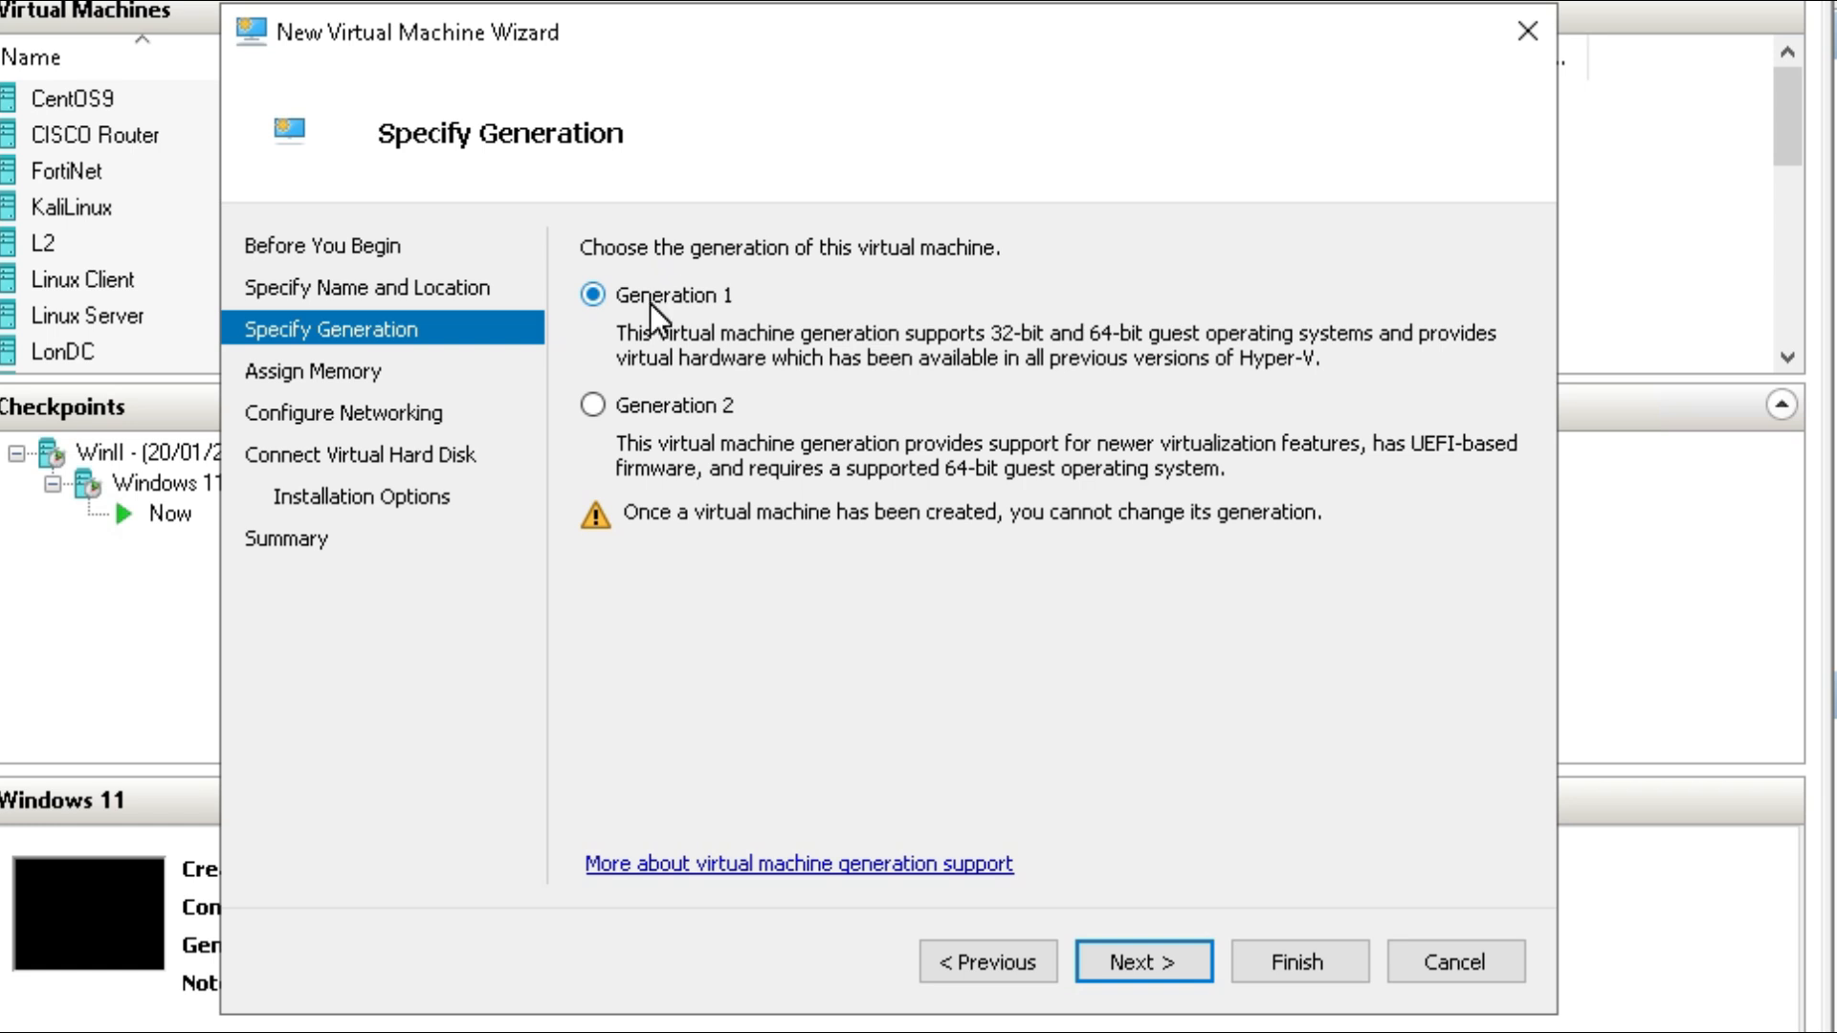
left_click(692, 297)
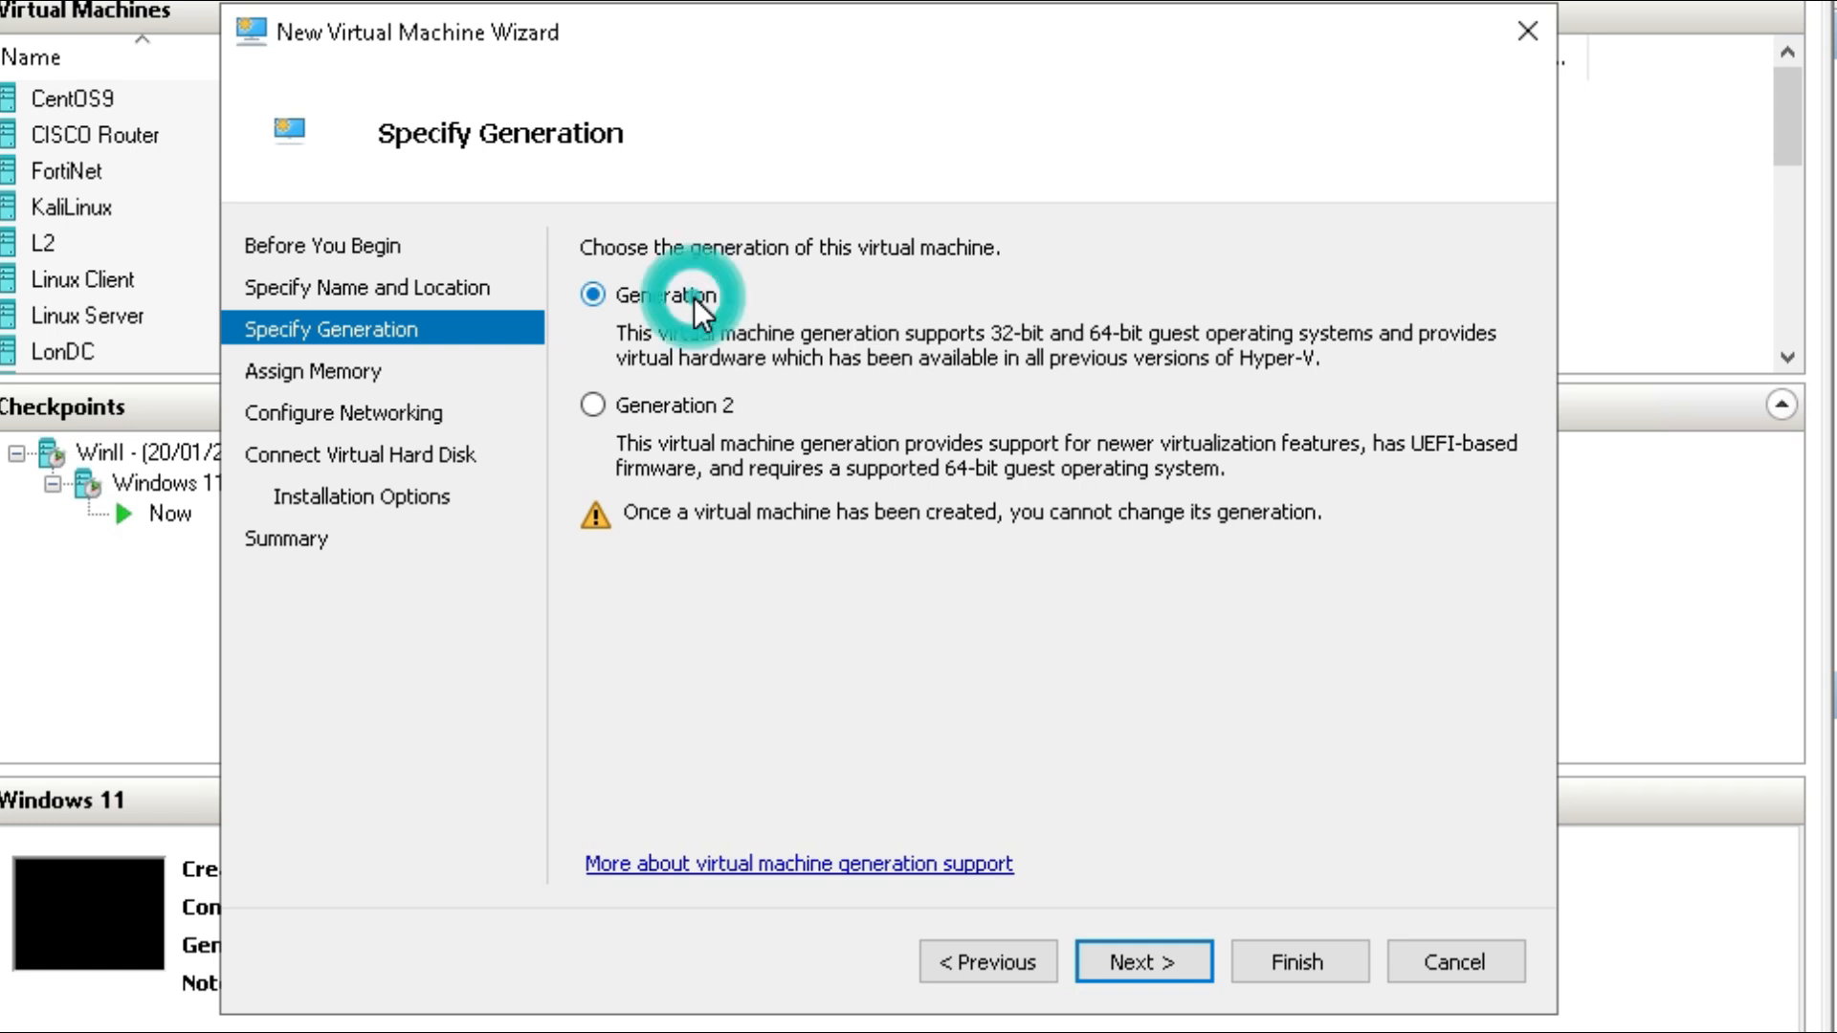
left_click(1162, 964)
Assign 4096 MB of startup memory to the virtual machine and disable Dynamic Memory.
left_click(793, 342)
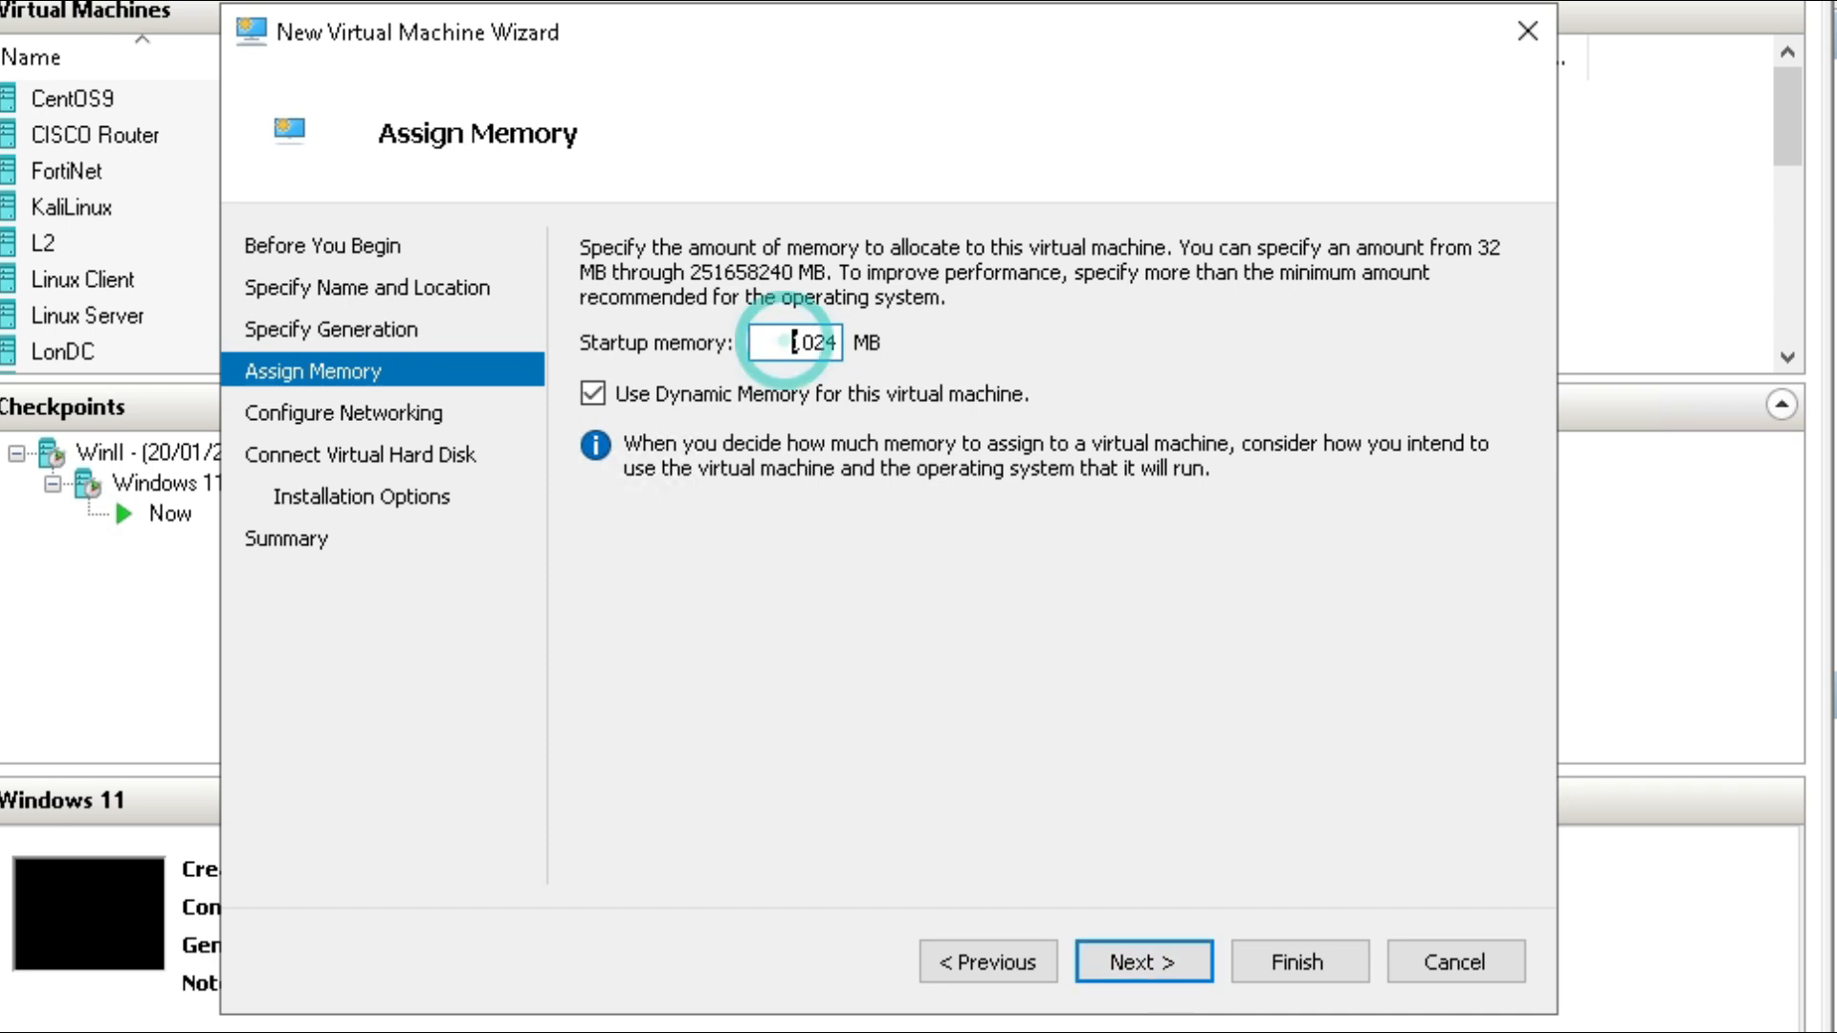
left_click_drag(791, 342, 836, 342)
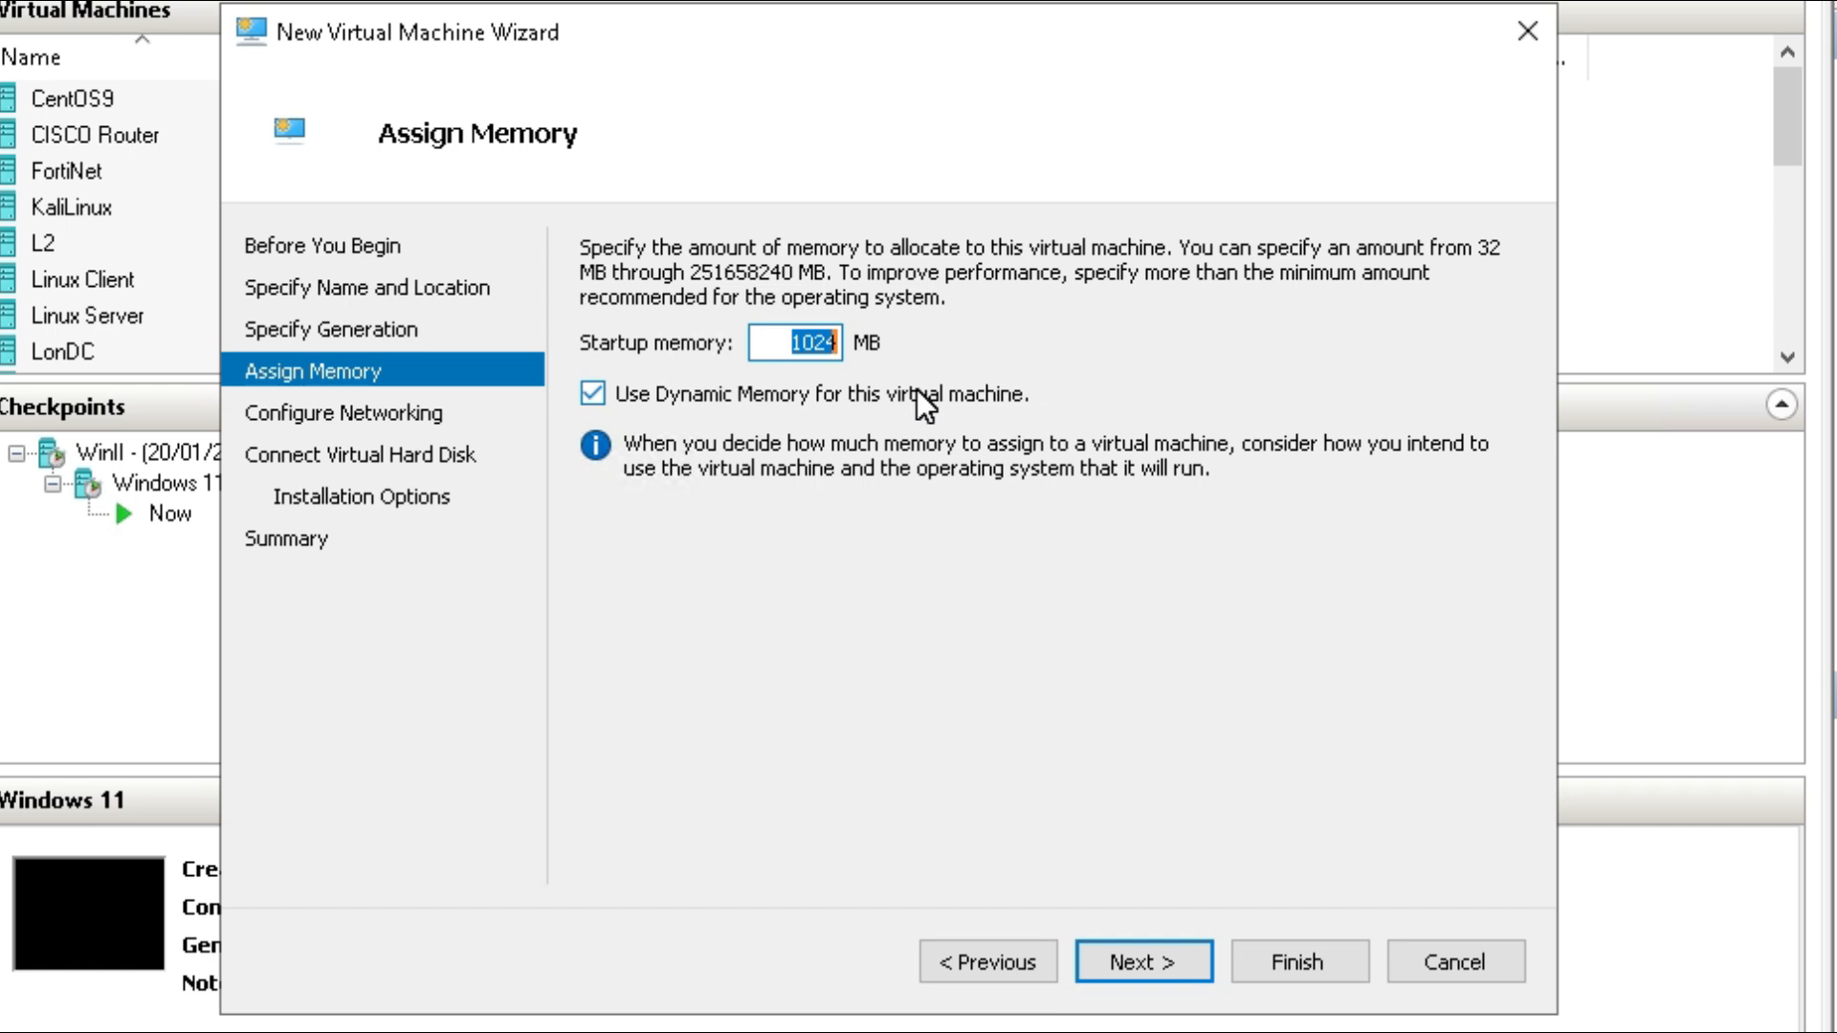
type("40")
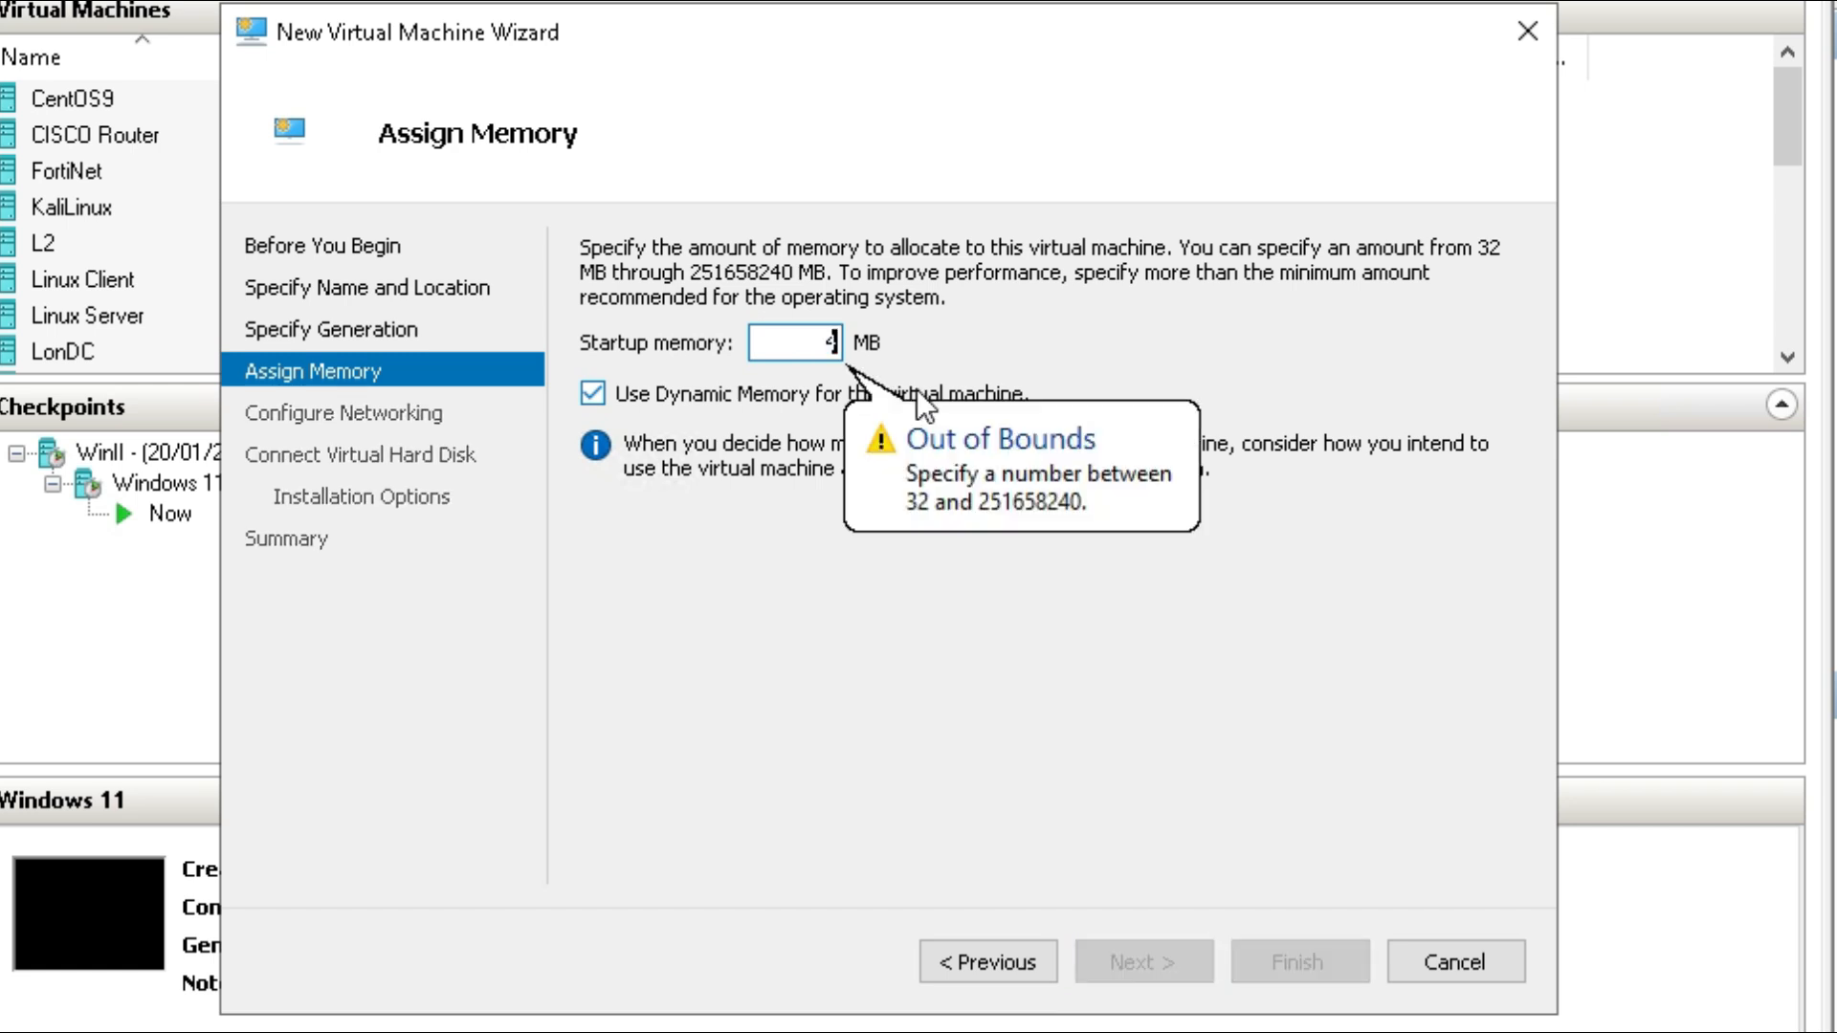
type("96")
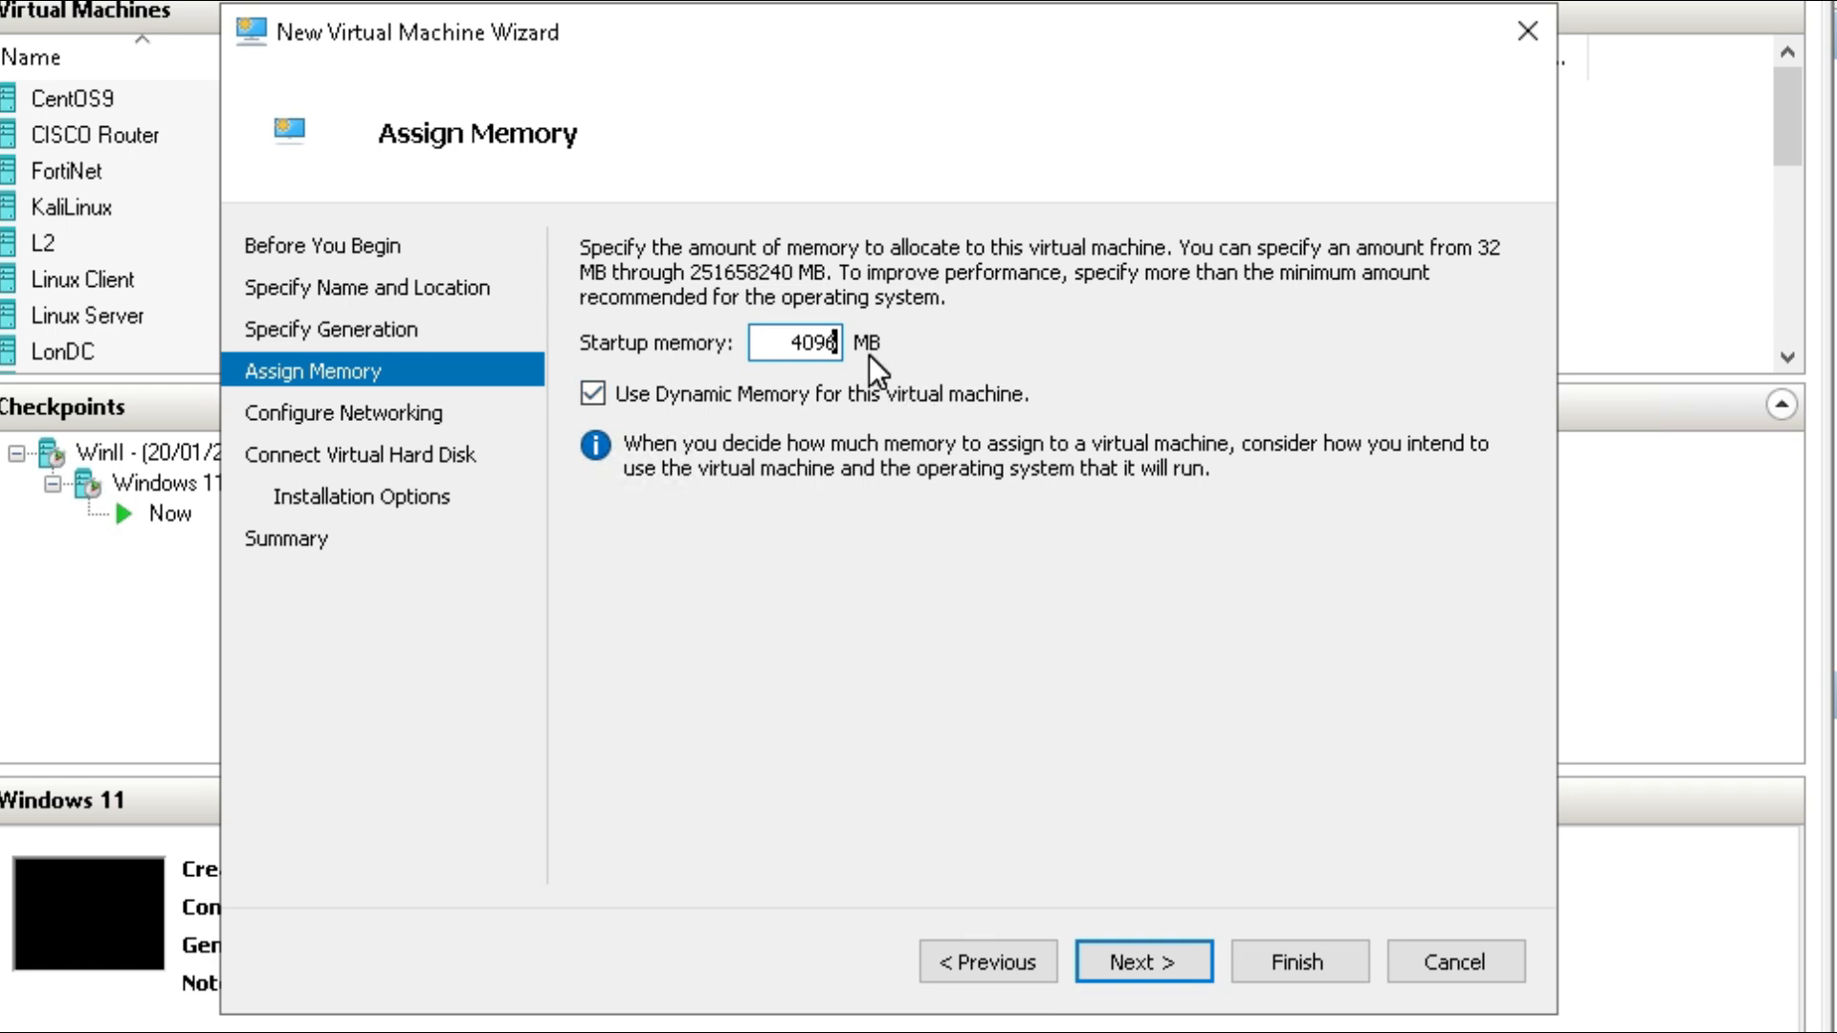
left_click(591, 397)
left_click_drag(791, 343, 835, 343)
left_click(853, 383)
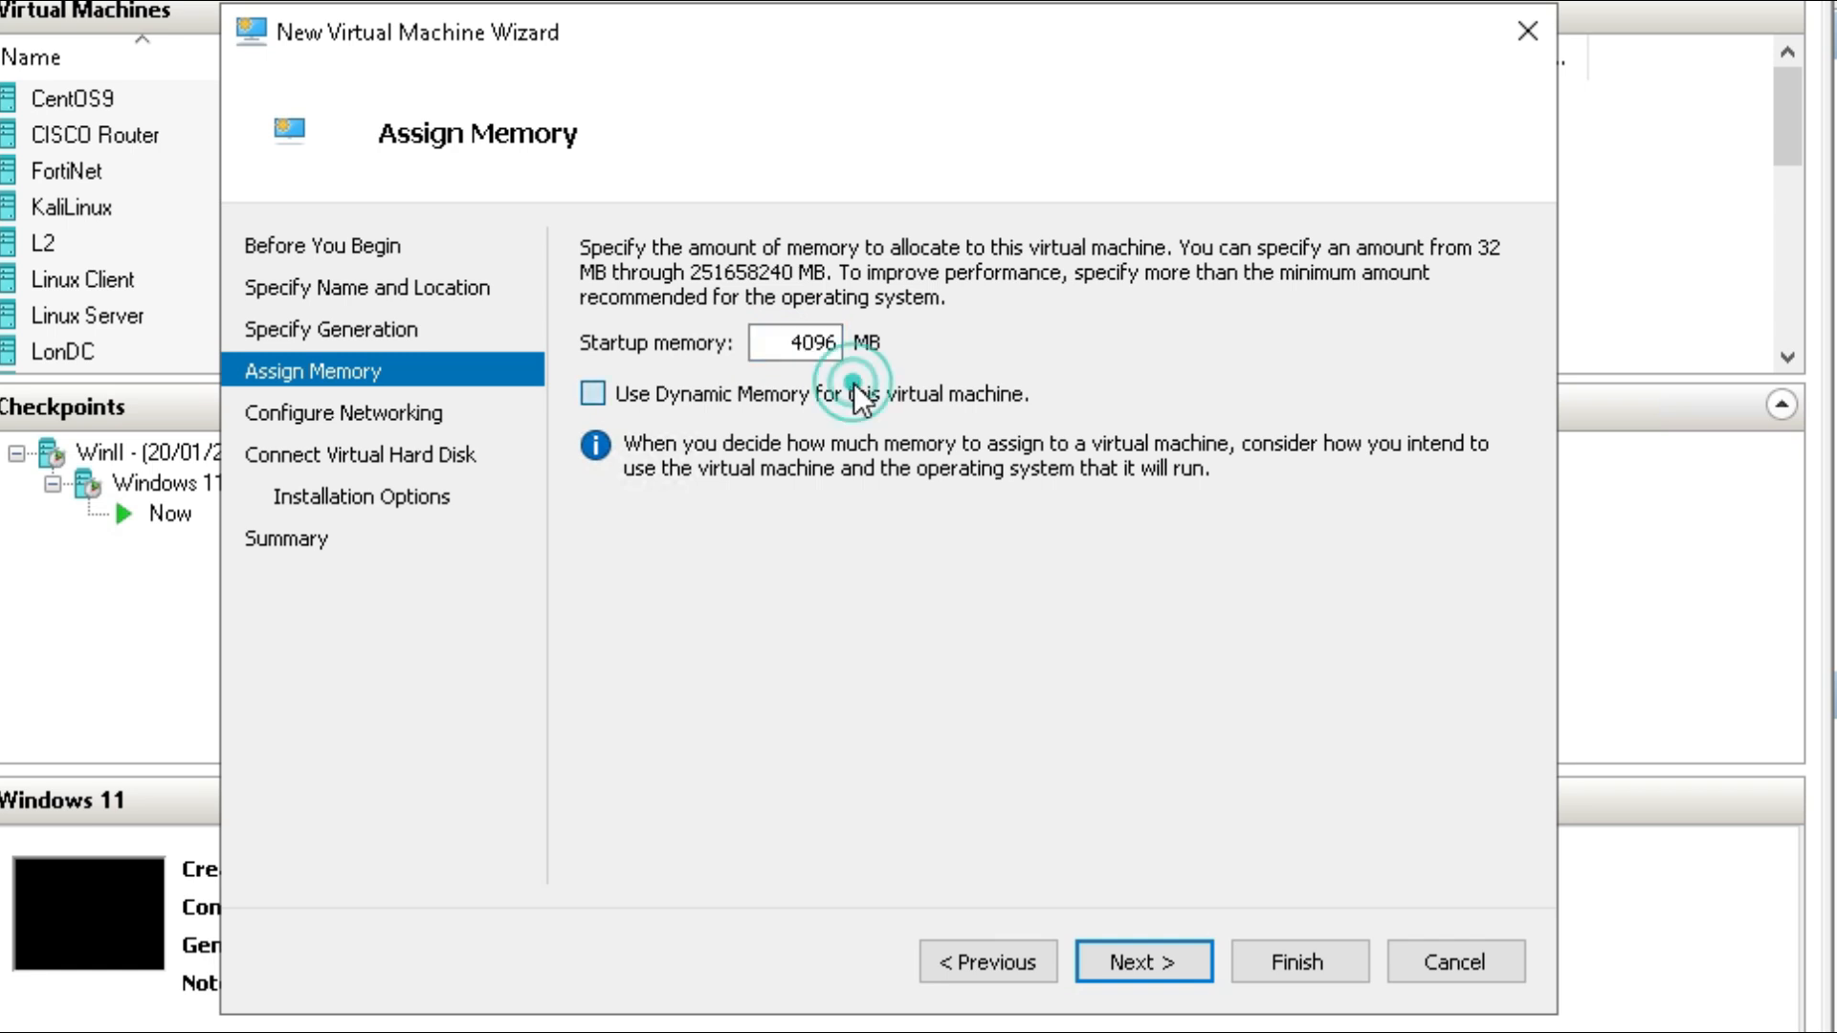
left_click(847, 393)
left_click(1159, 957)
Review the available network connections and check the properties of Ex Virtual Switch and IN Virtual Switch in the Virtual Switch Manager.
left_click(840, 320)
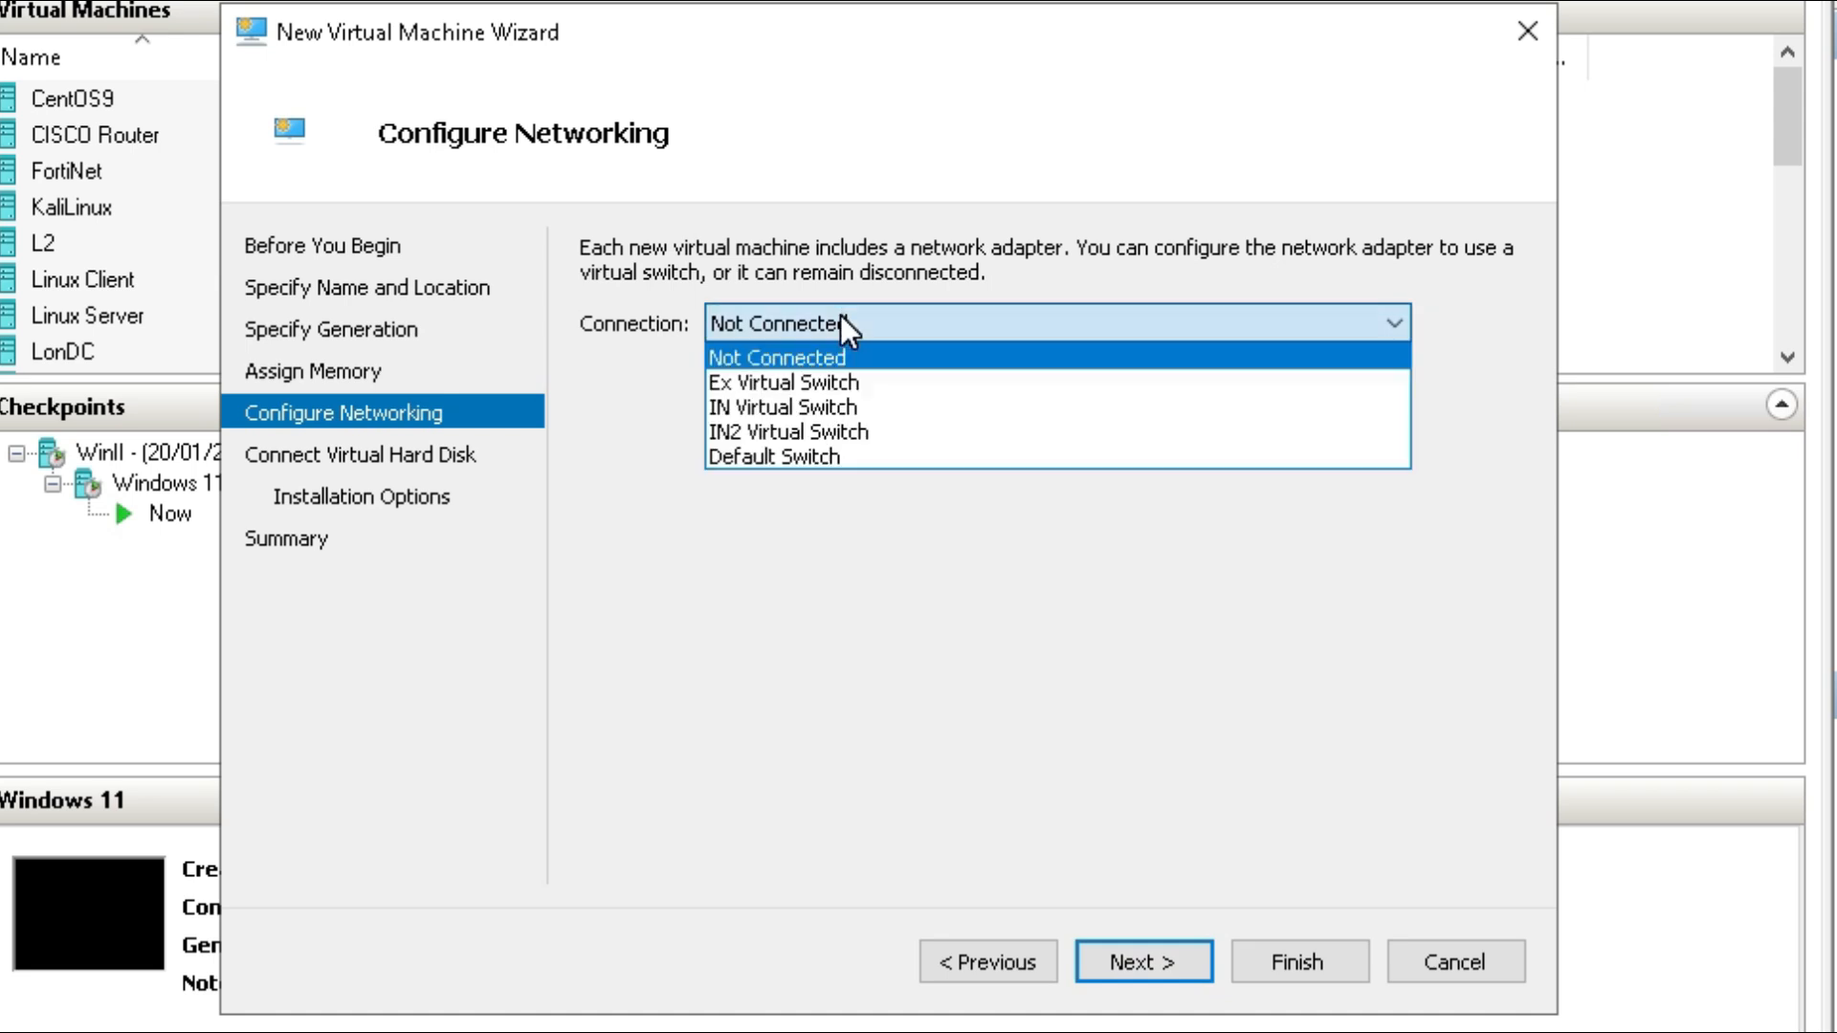
left_click(840, 315)
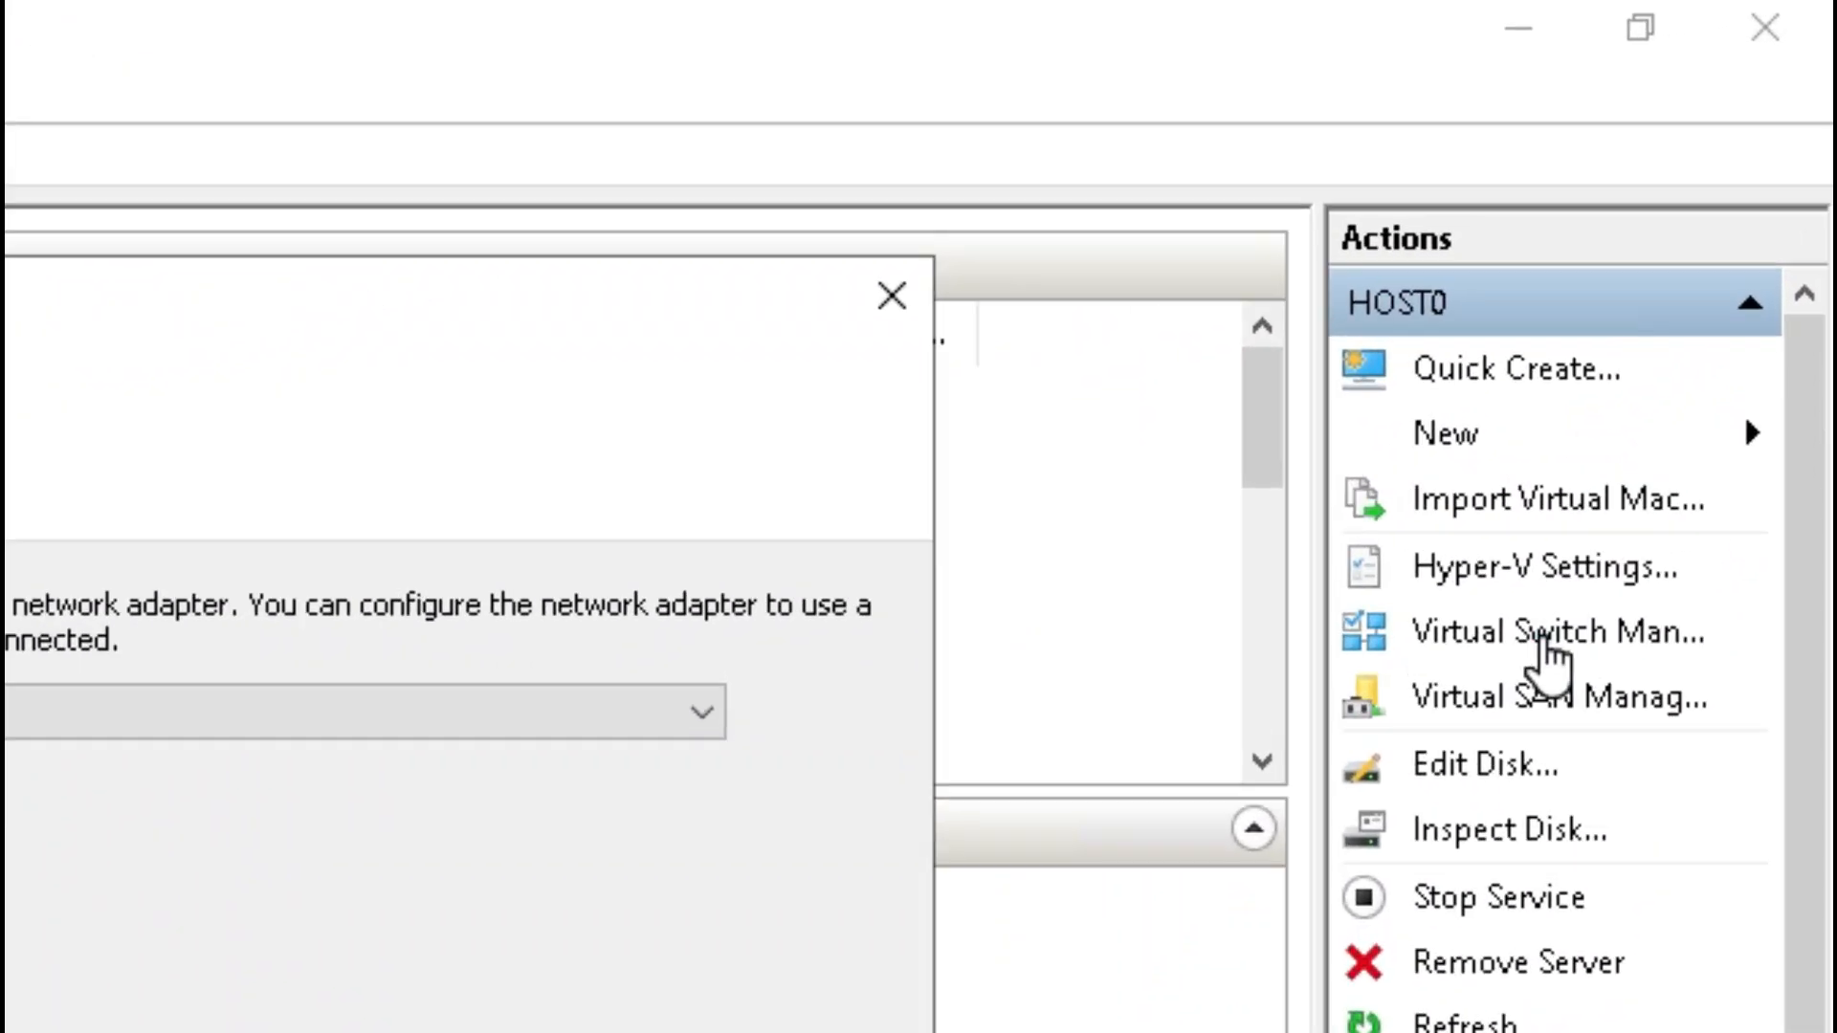
left_click(1644, 412)
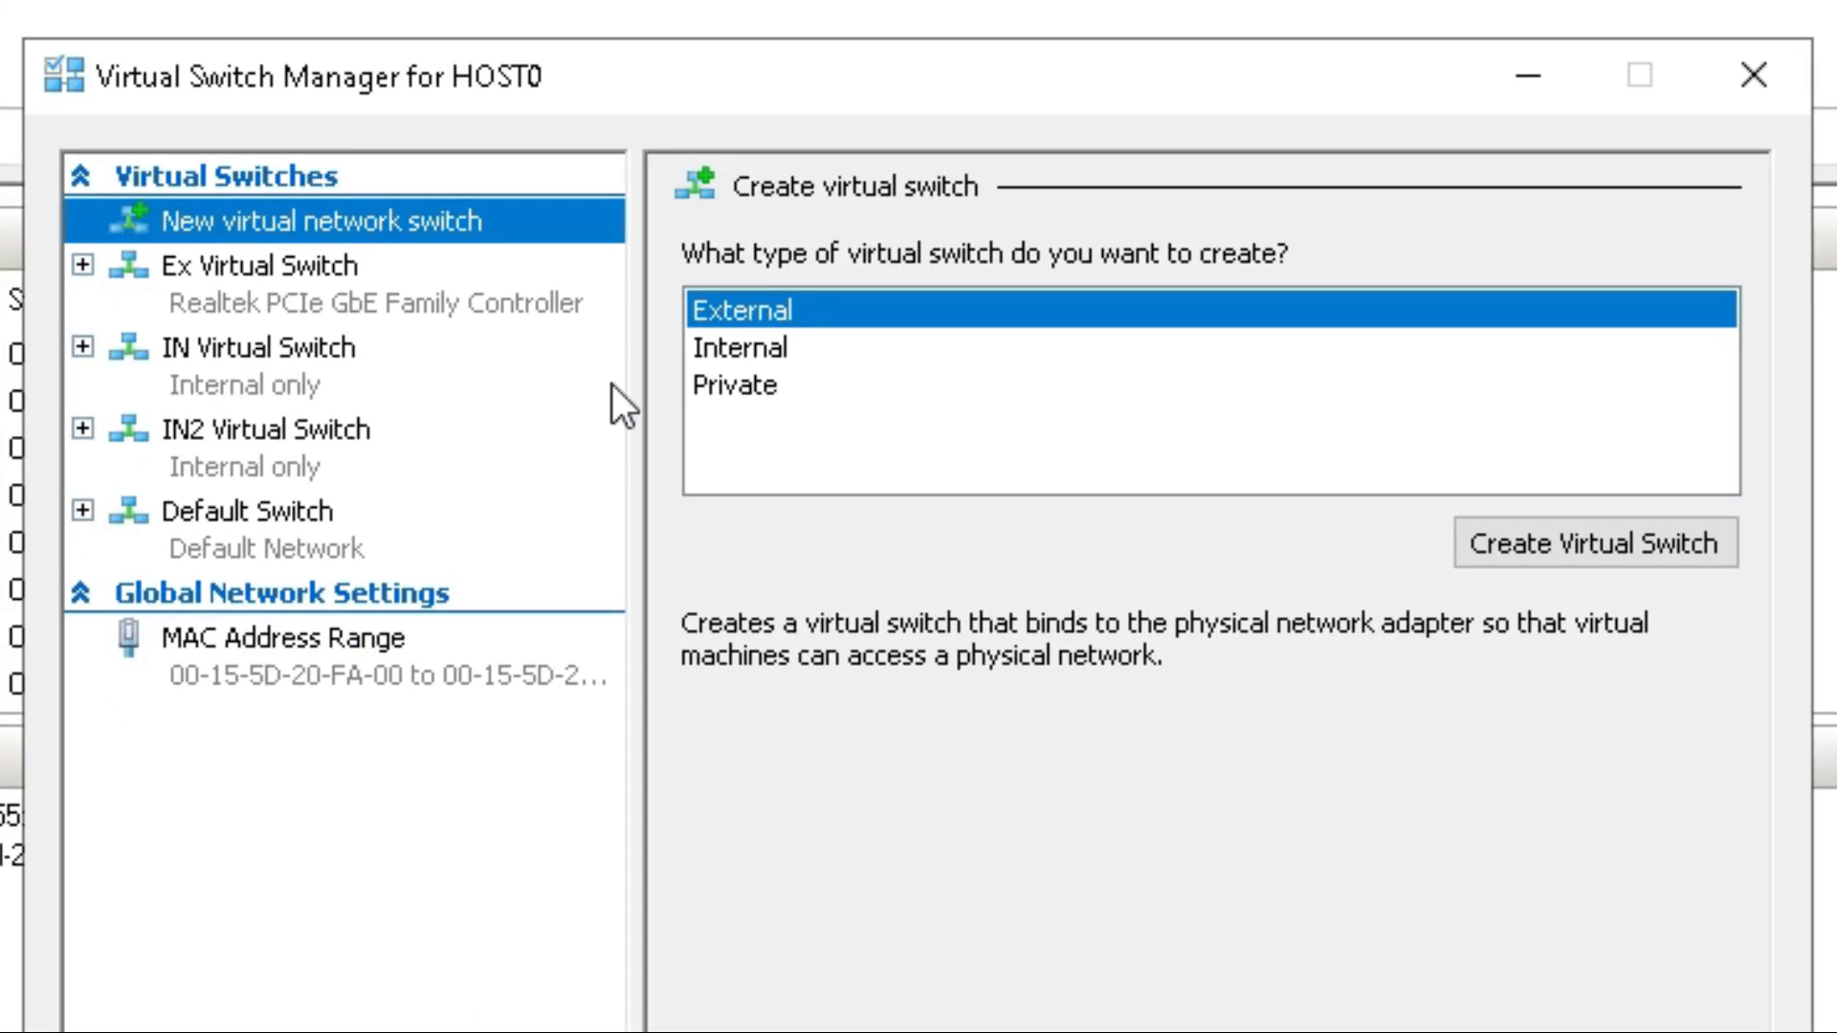
left_click(318, 283)
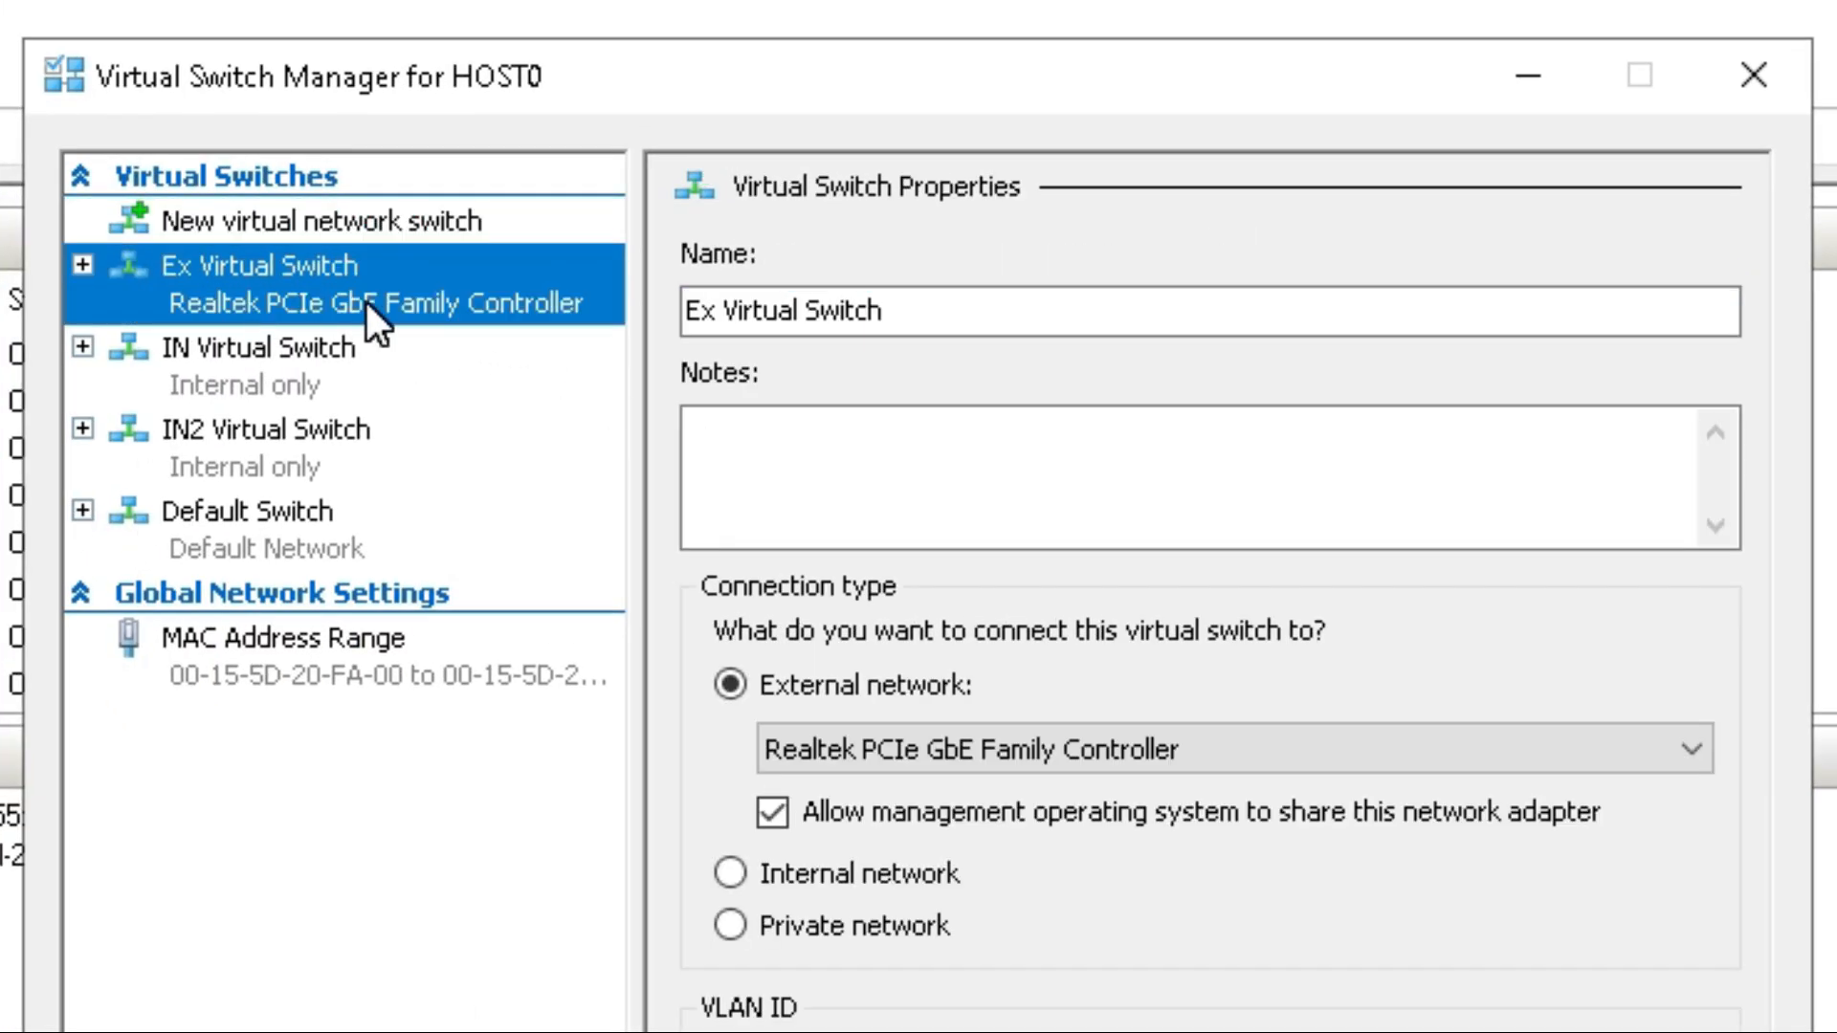
left_click(273, 353)
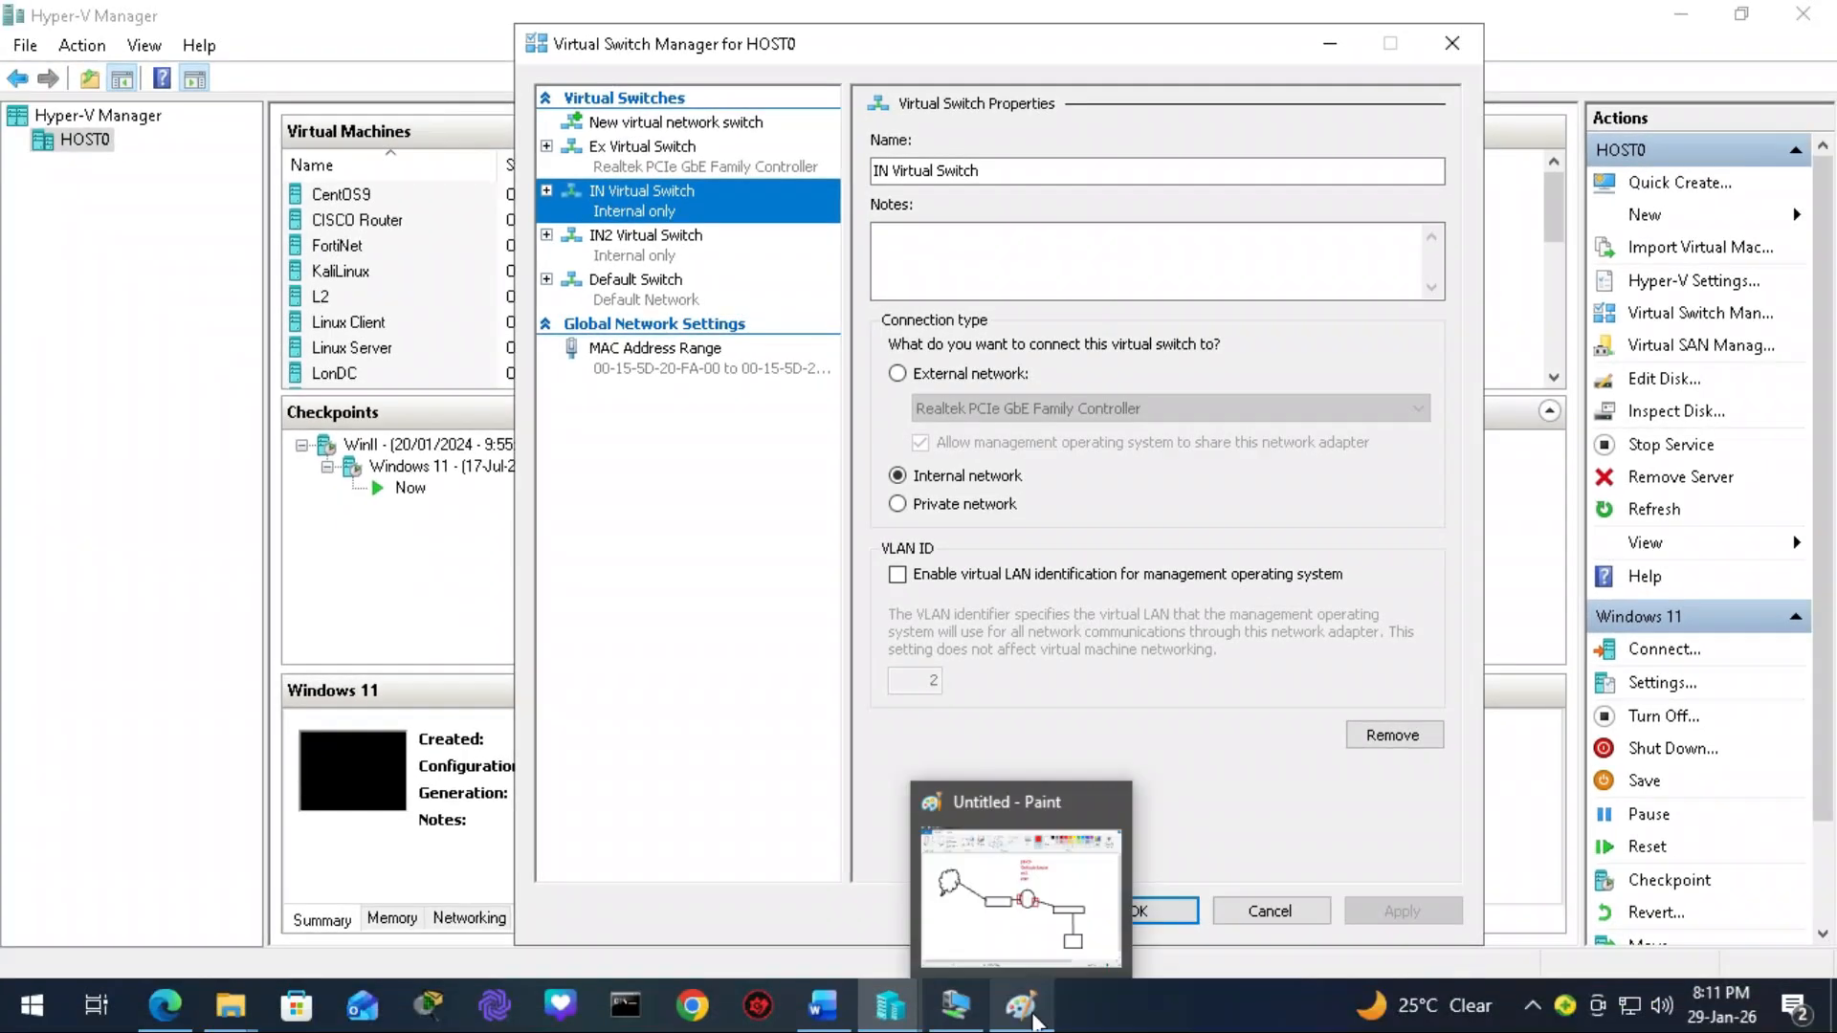
Switch to the Paint network diagram and label the switch near the cloud EX and the other switch IN.
left_click(1029, 1009)
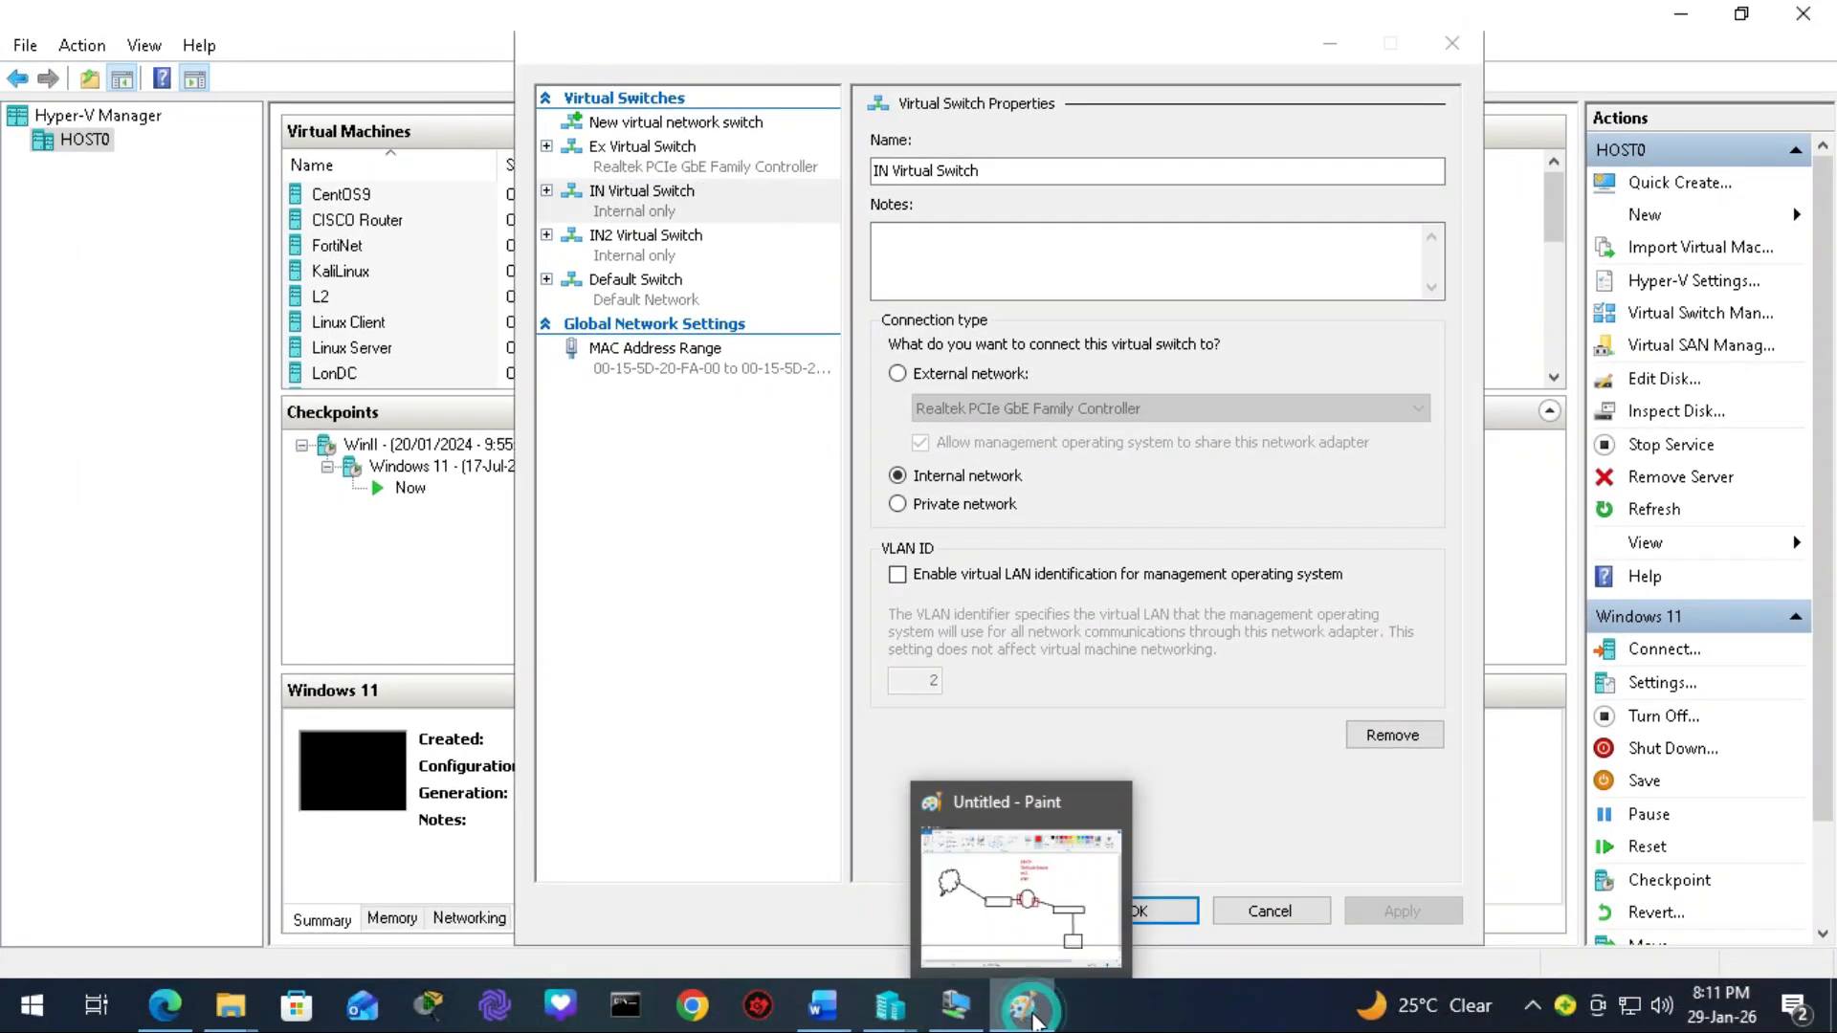
left_click(1031, 1015)
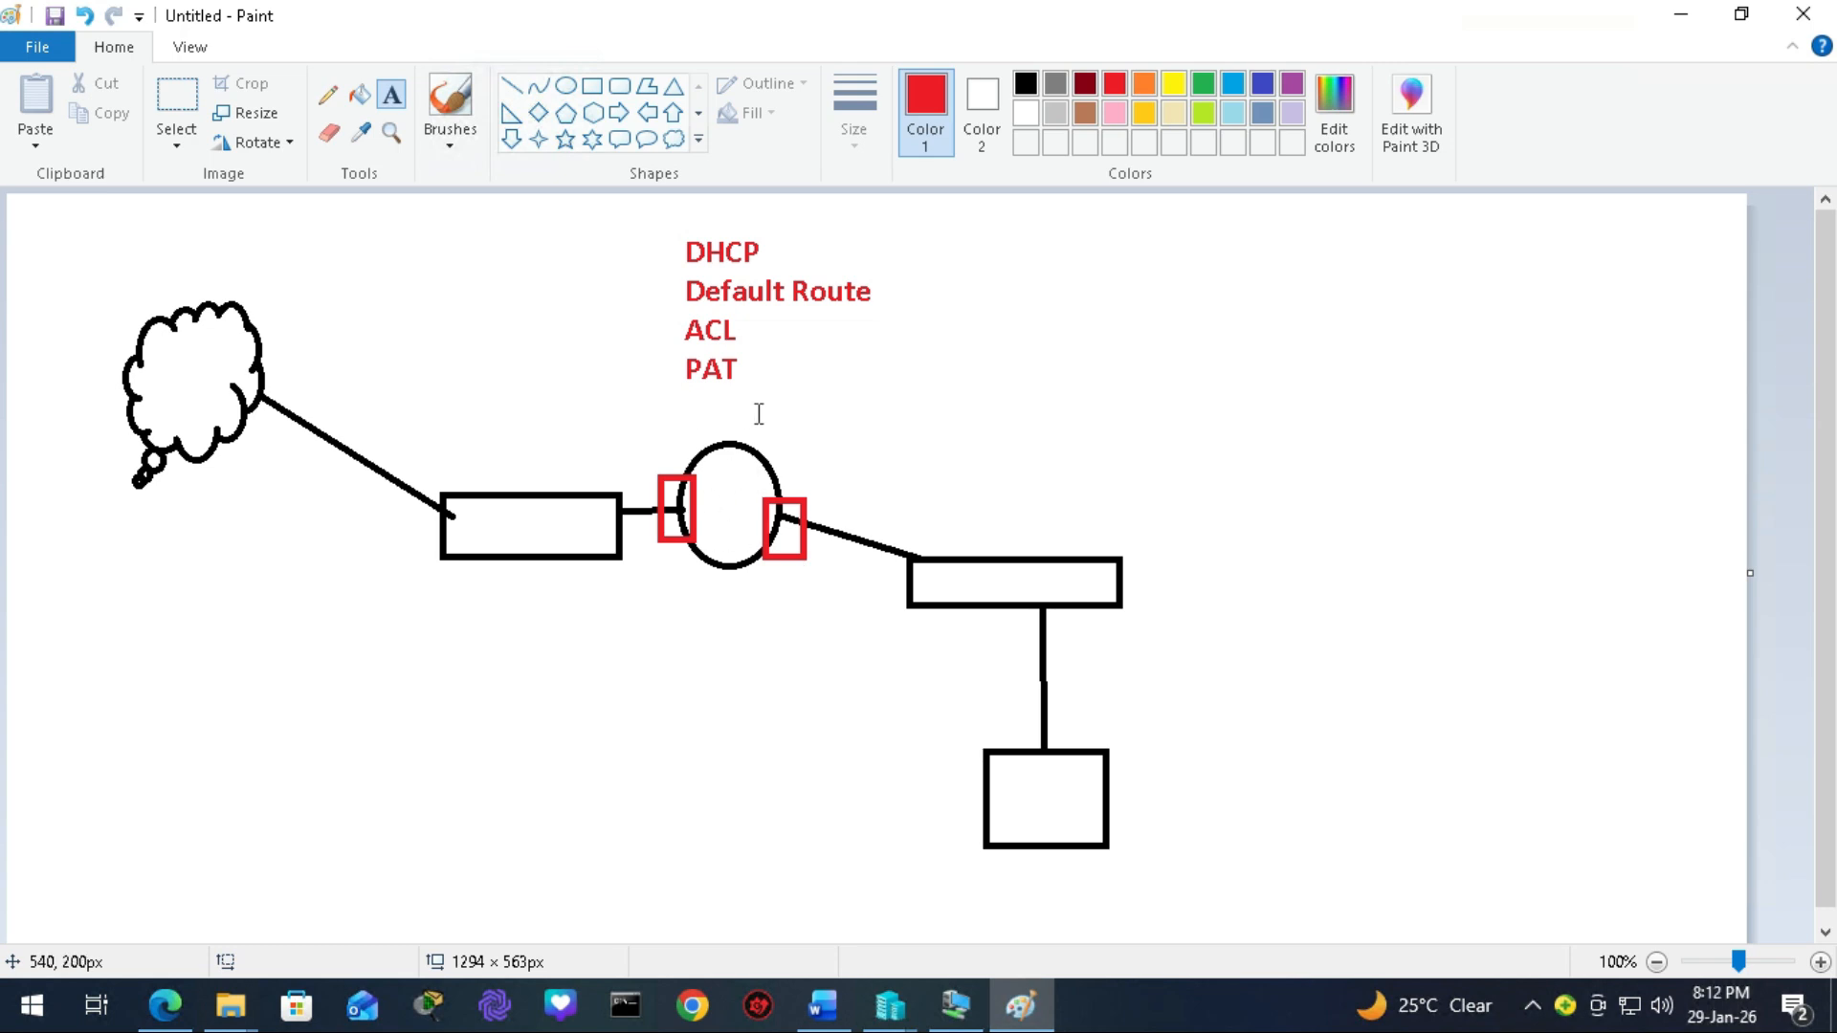
left_click(483, 520)
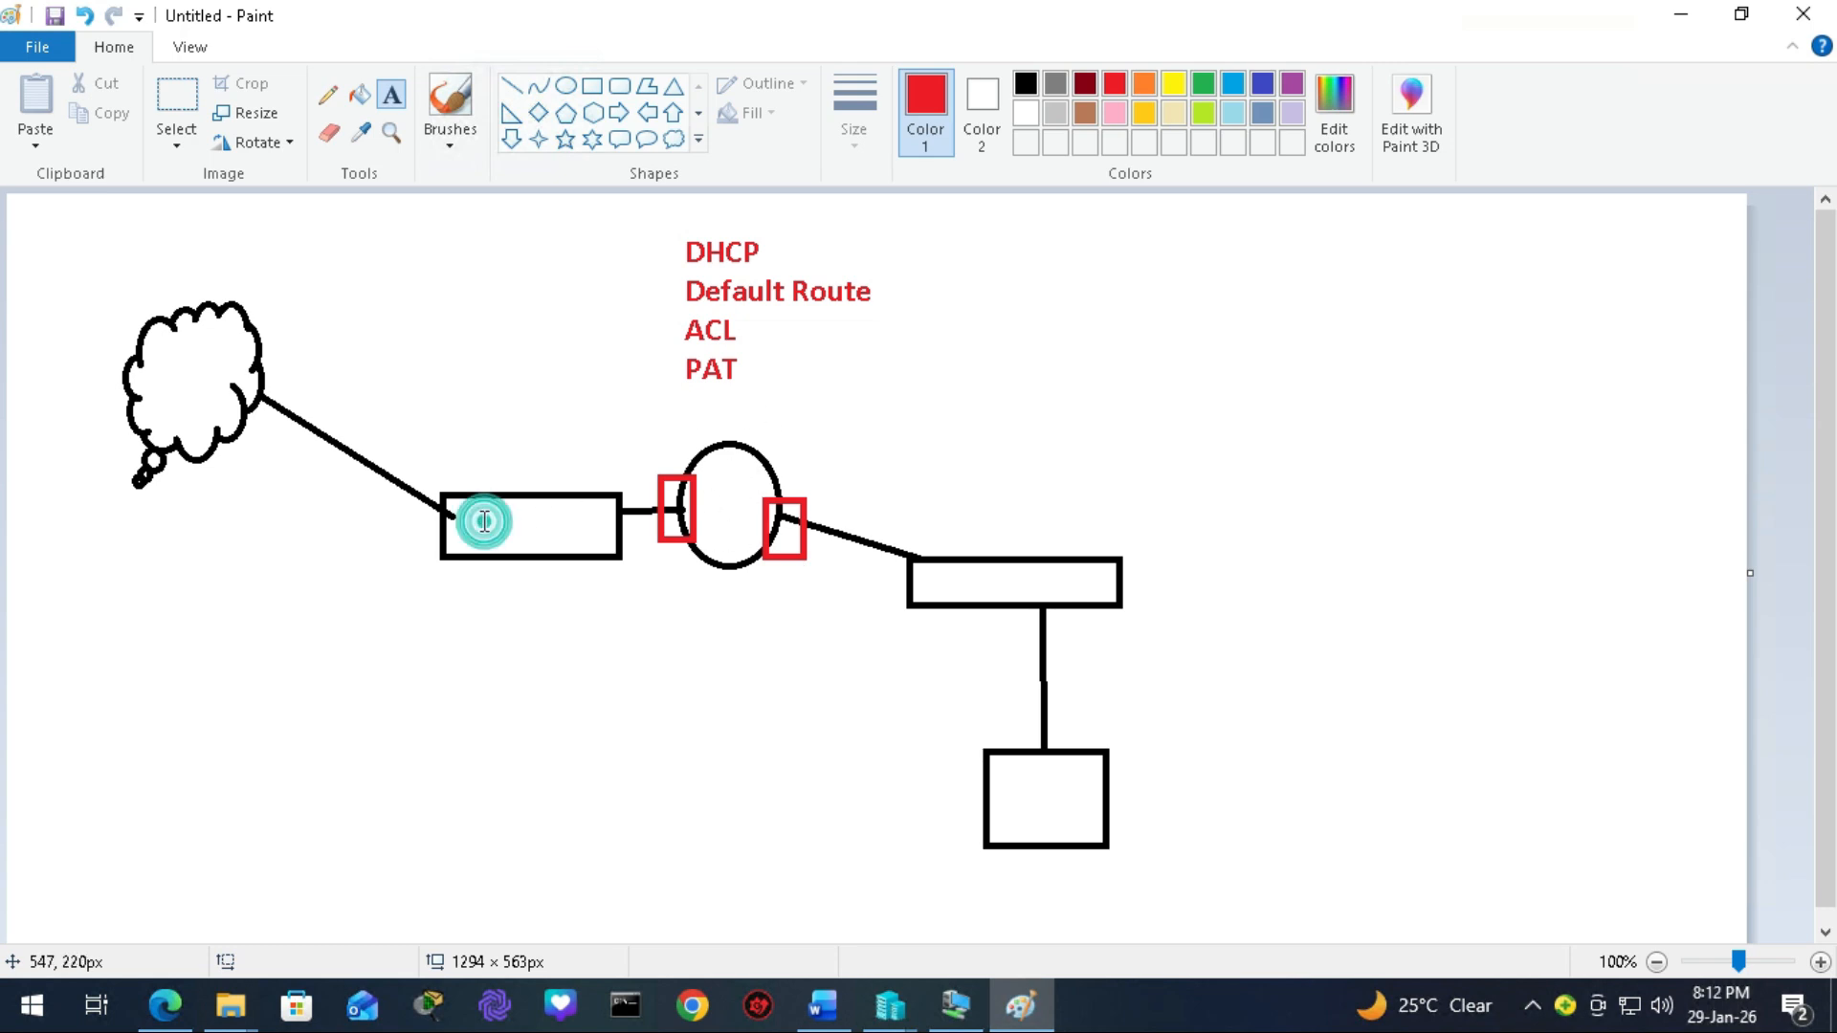
left_click(458, 525)
left_click(458, 523)
type("EX")
left_click(938, 581)
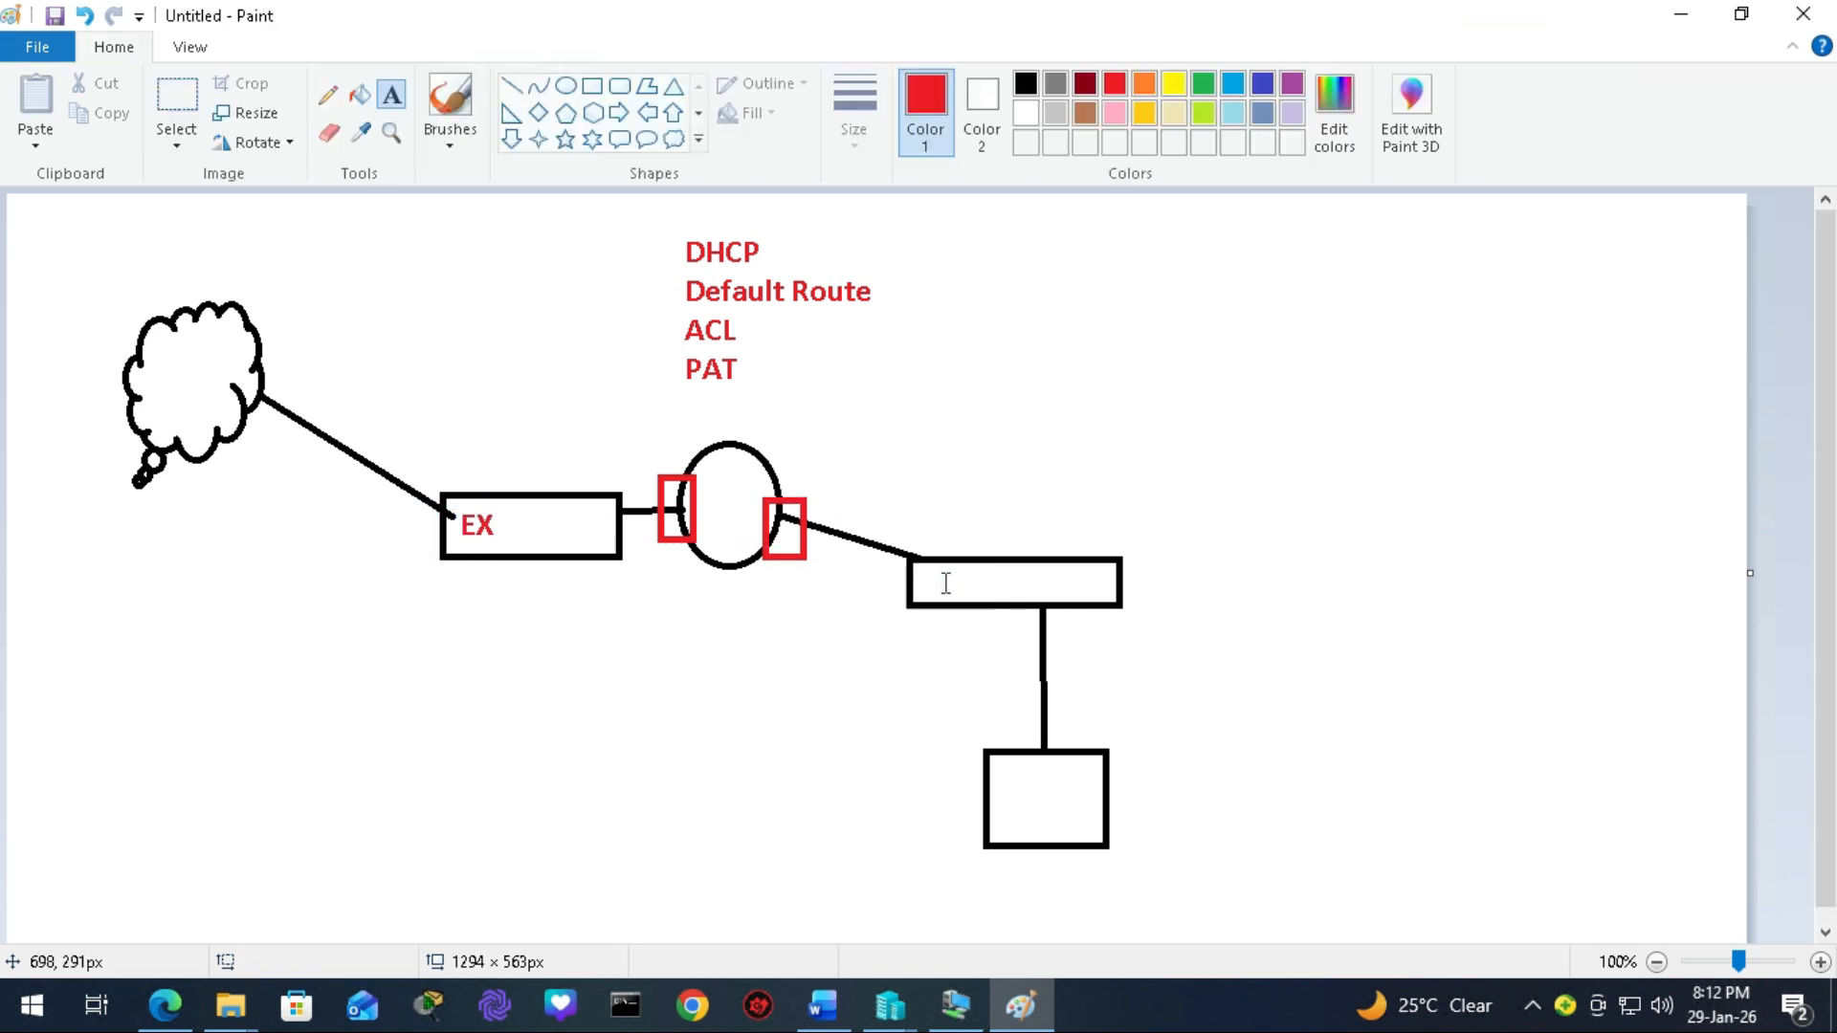
left_click(946, 582)
type("IN")
Add the label G1 above the router interface that faces the EX switch.
left_click(644, 443)
left_click(644, 443)
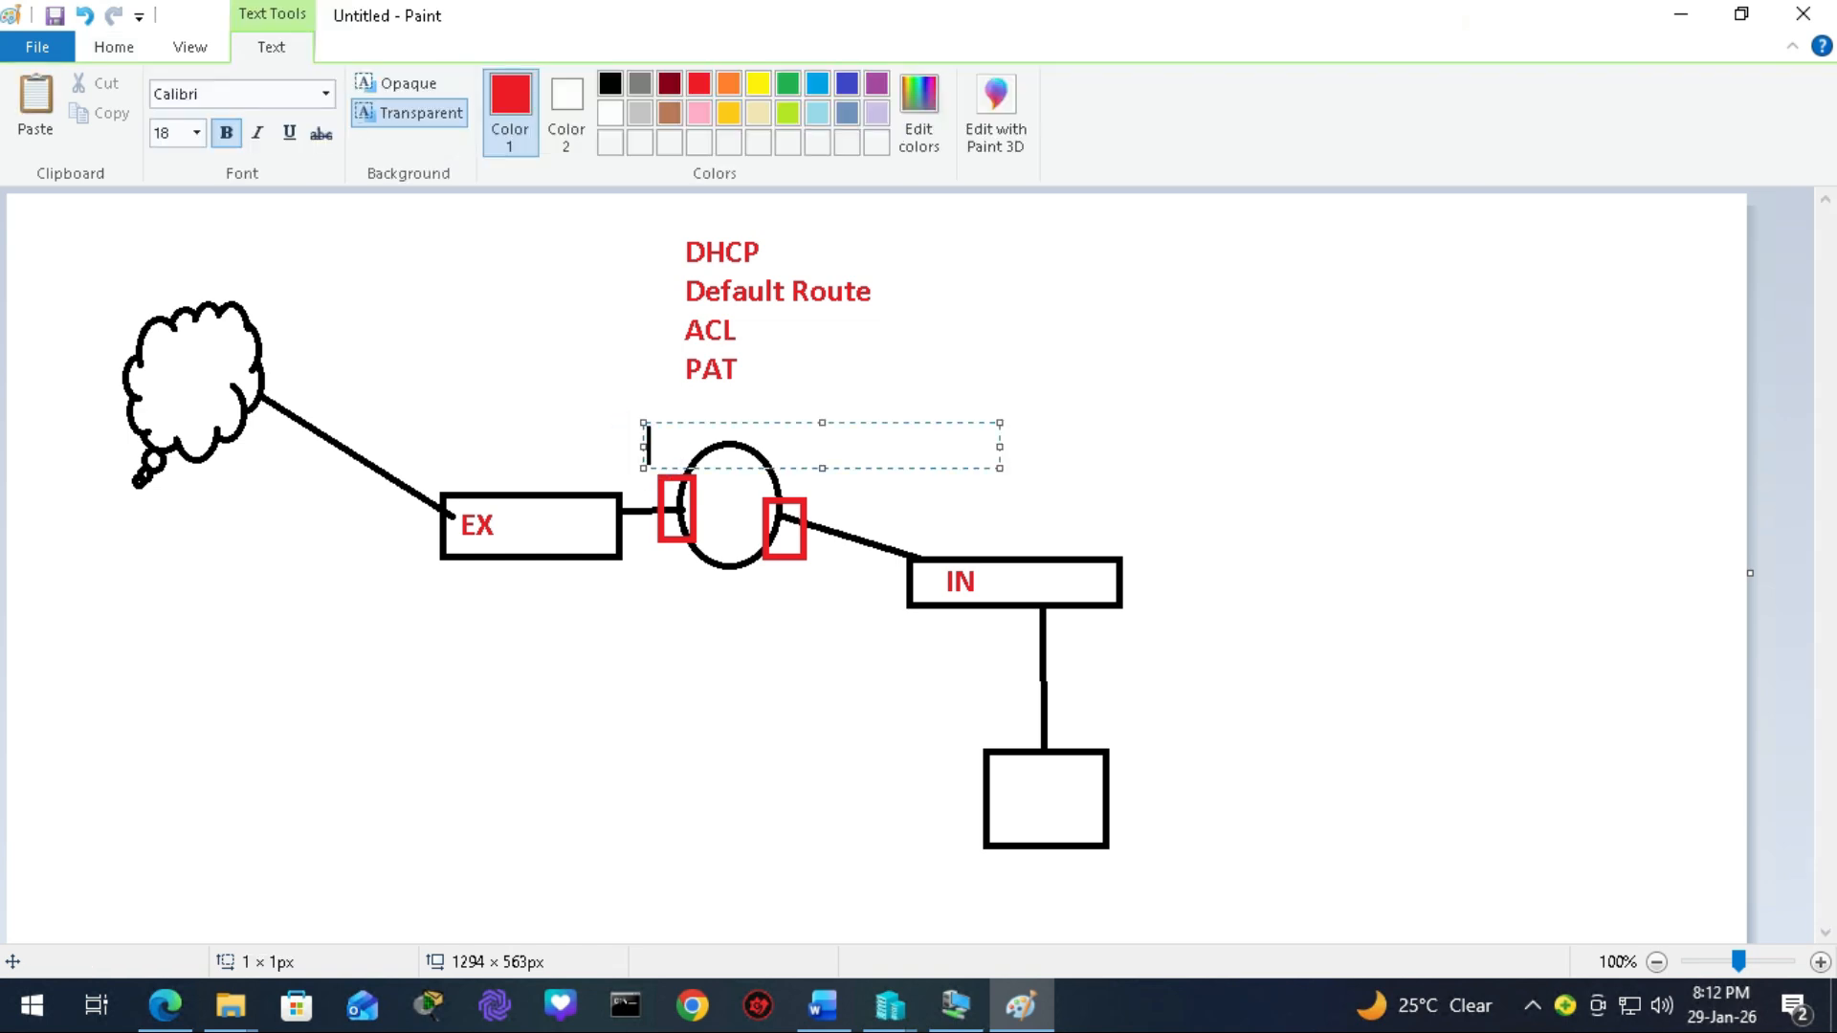
type("G1")
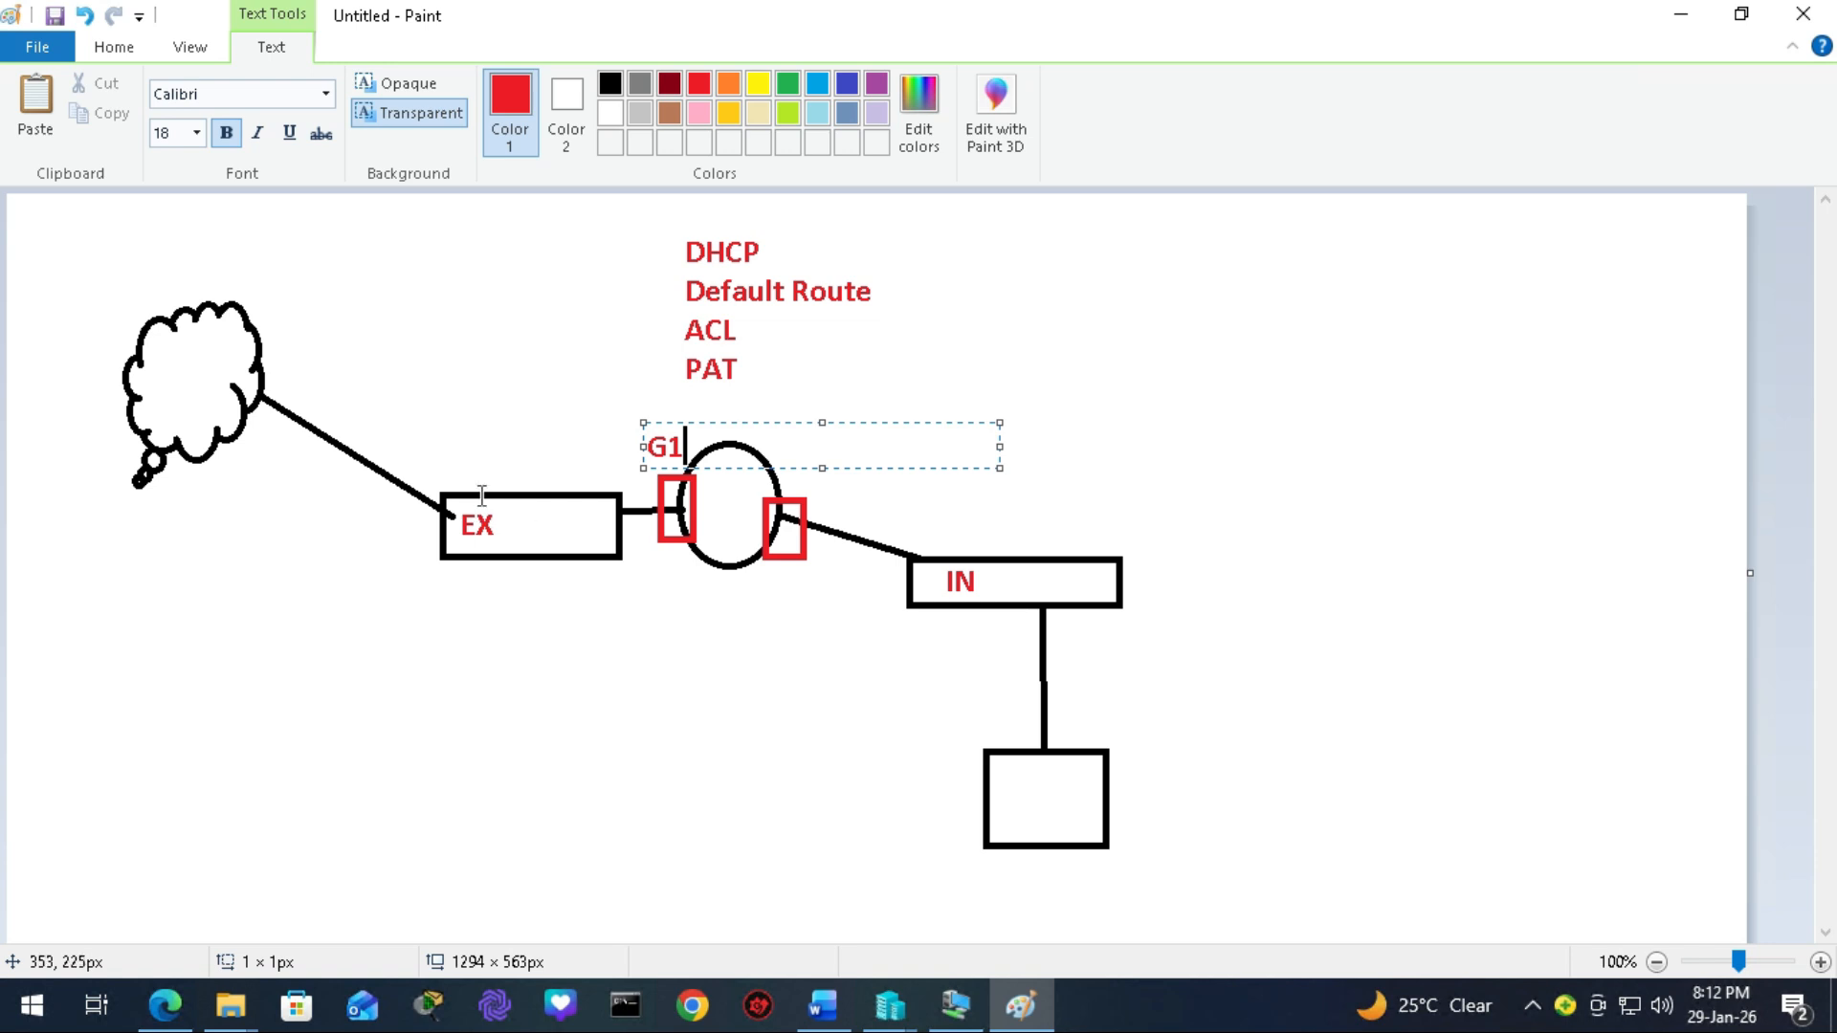
Return to Hyper-V Manager, review the Ex and IN Virtual Switch properties again and close the Virtual Switch Manager.
left_click(1681, 14)
left_click(644, 149)
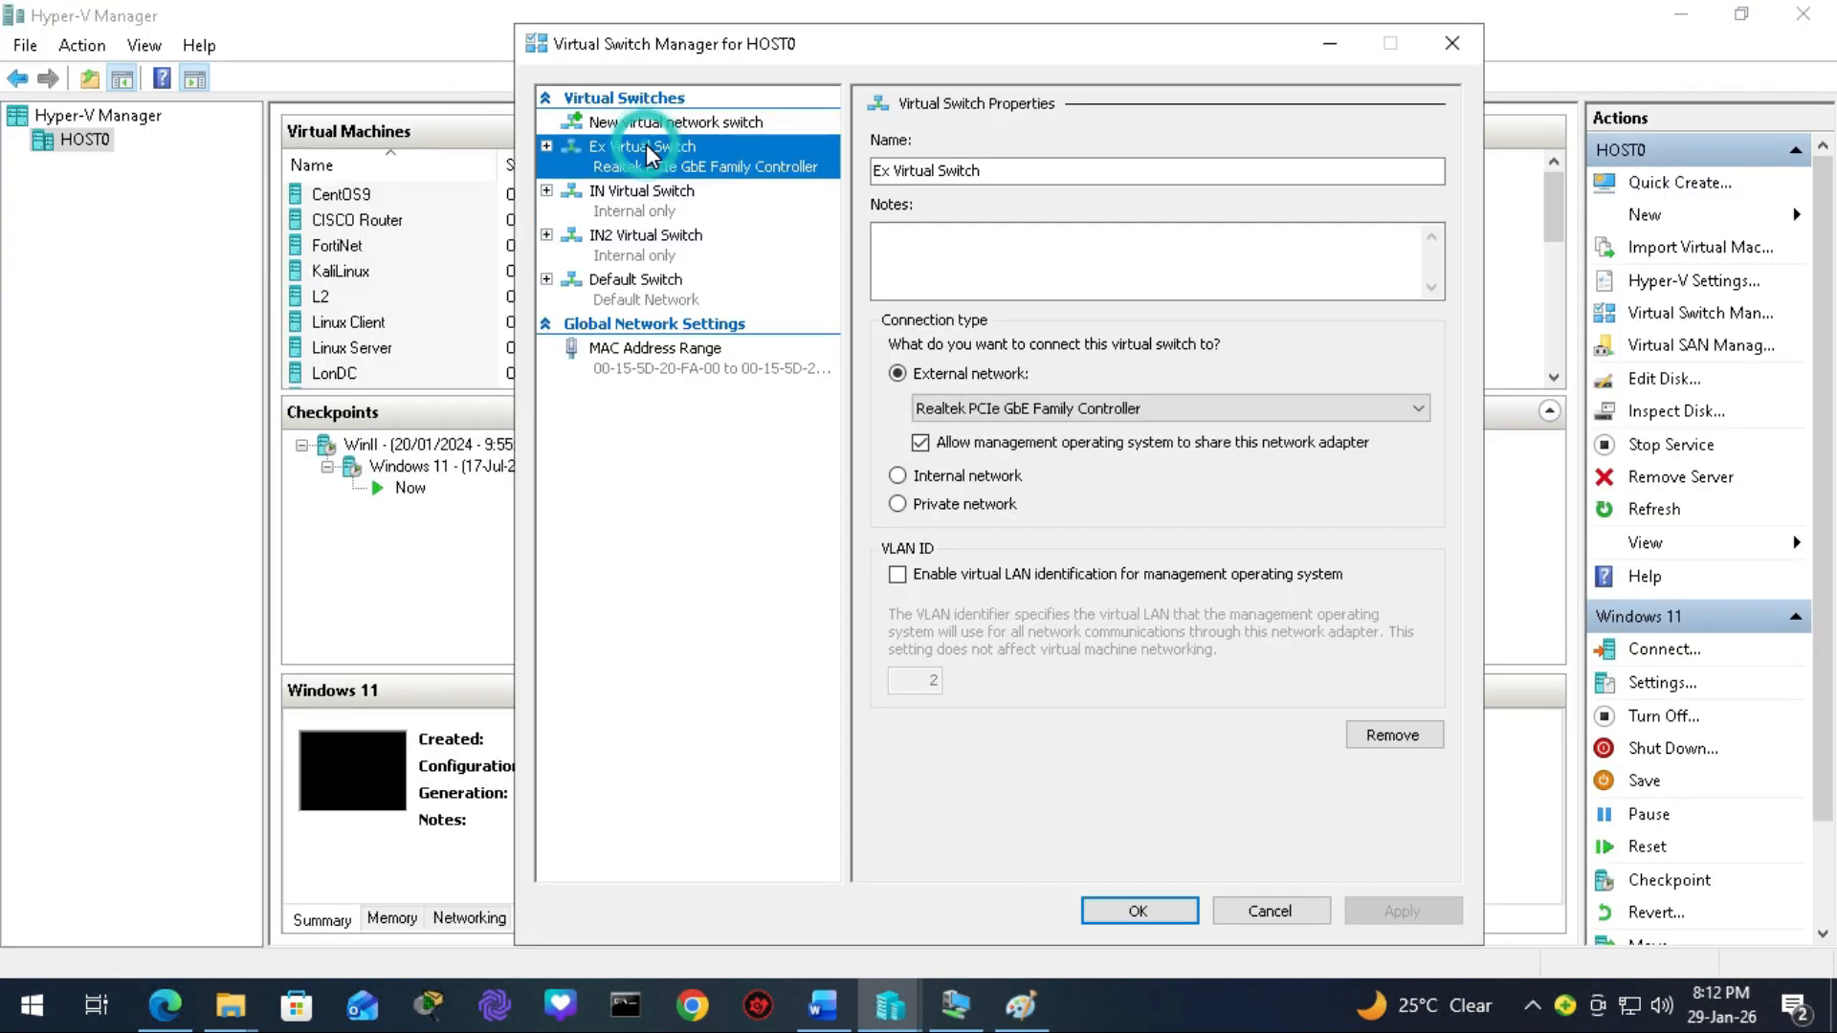
left_click(655, 203)
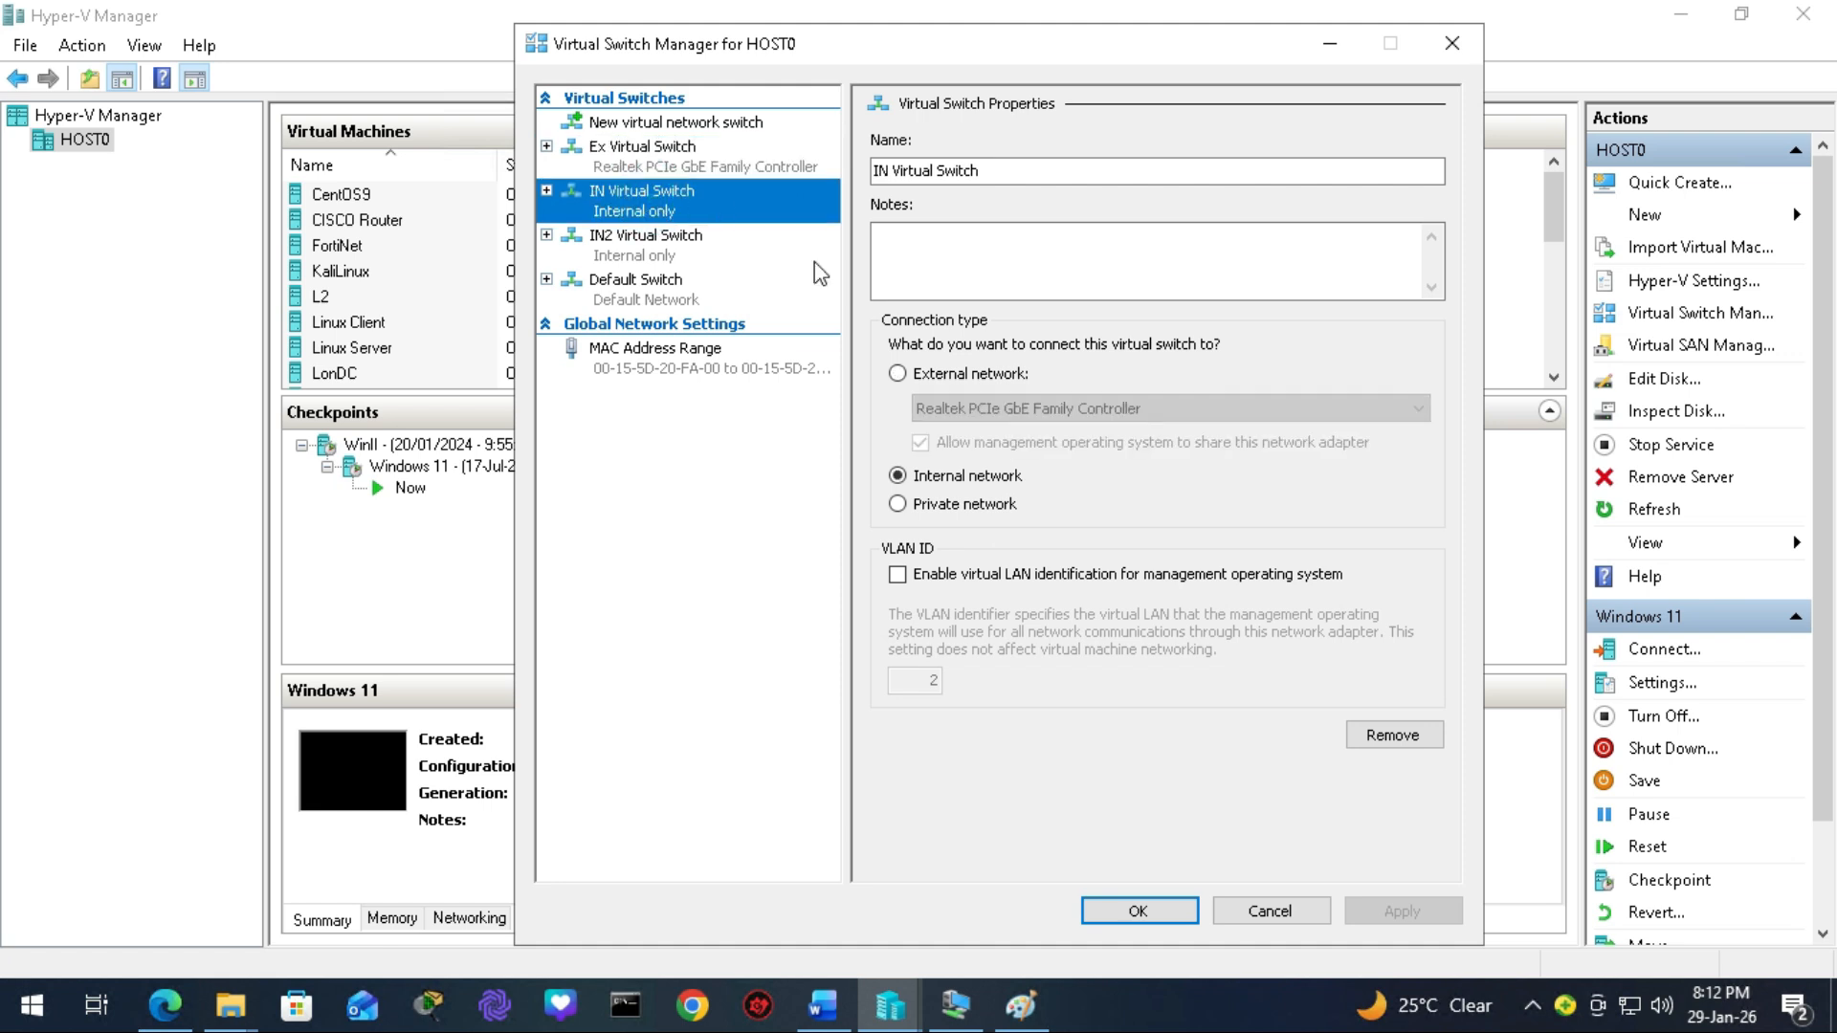
left_click(1146, 911)
Return to the New Virtual Machine Wizard and connect the network adapter to Ex Virtual Switch.
mouse_move(909, 1012)
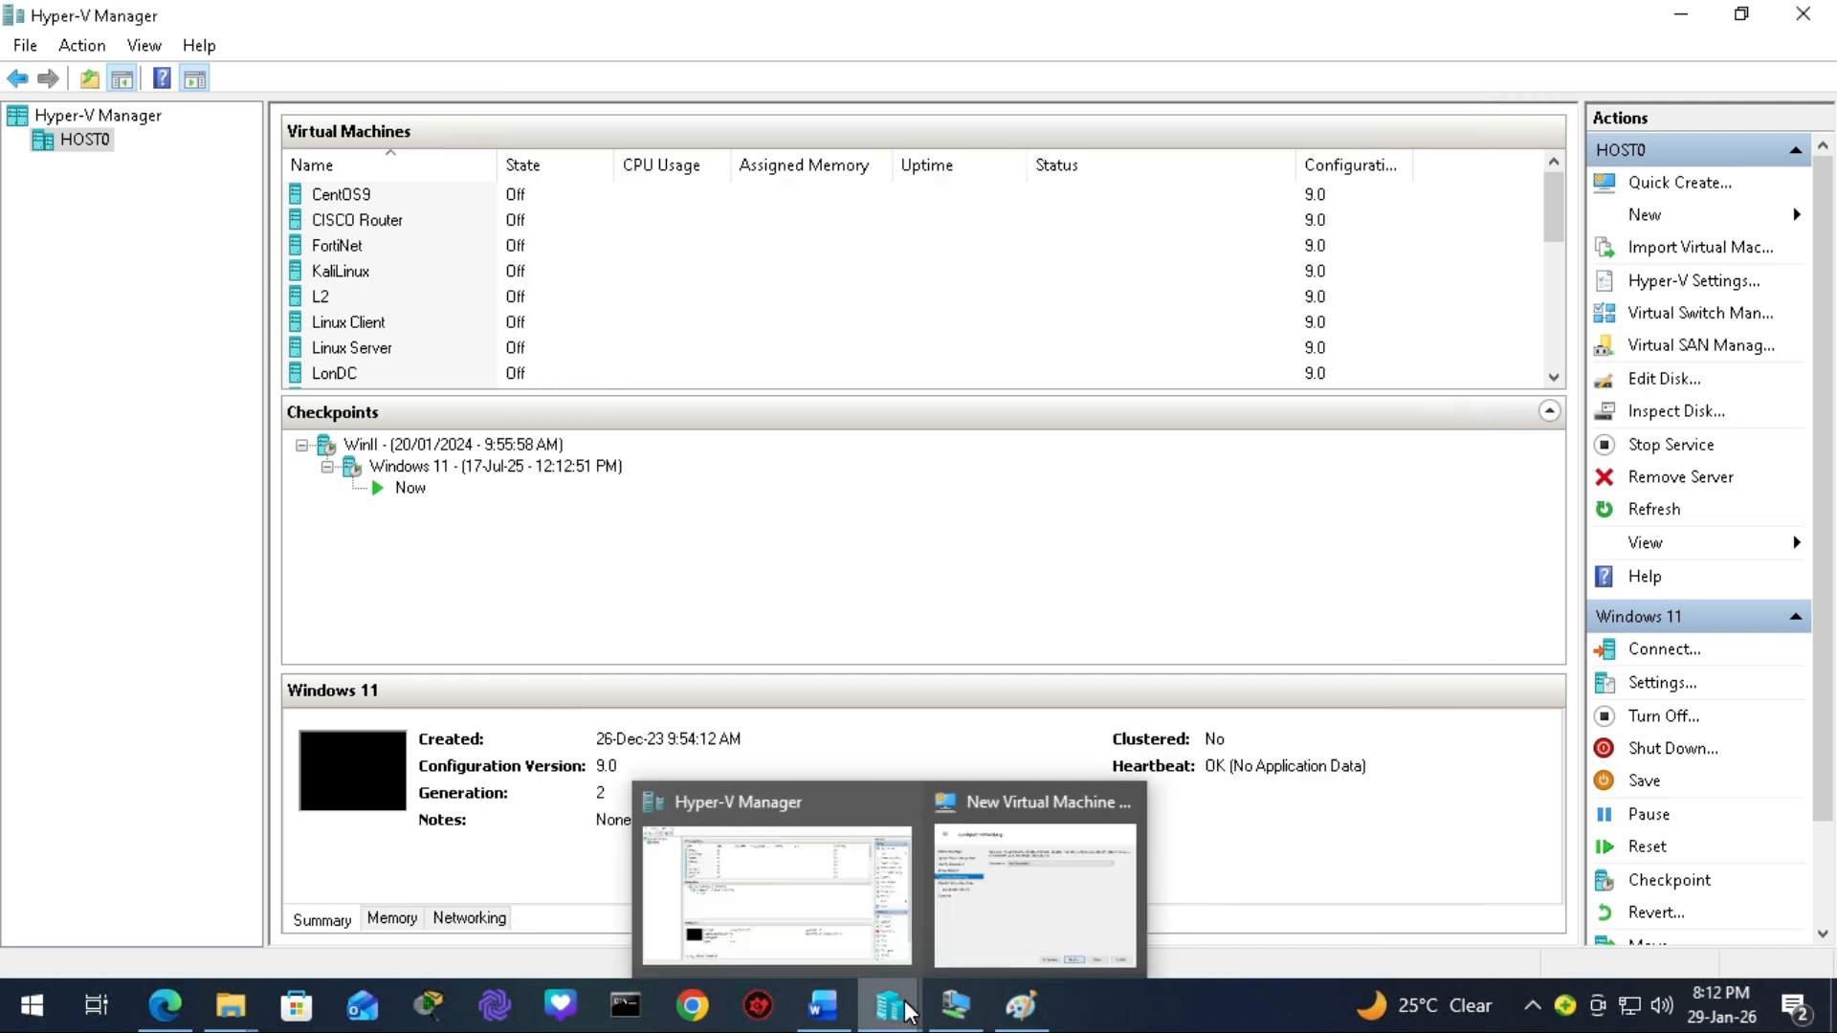
left_click(972, 904)
left_click(883, 354)
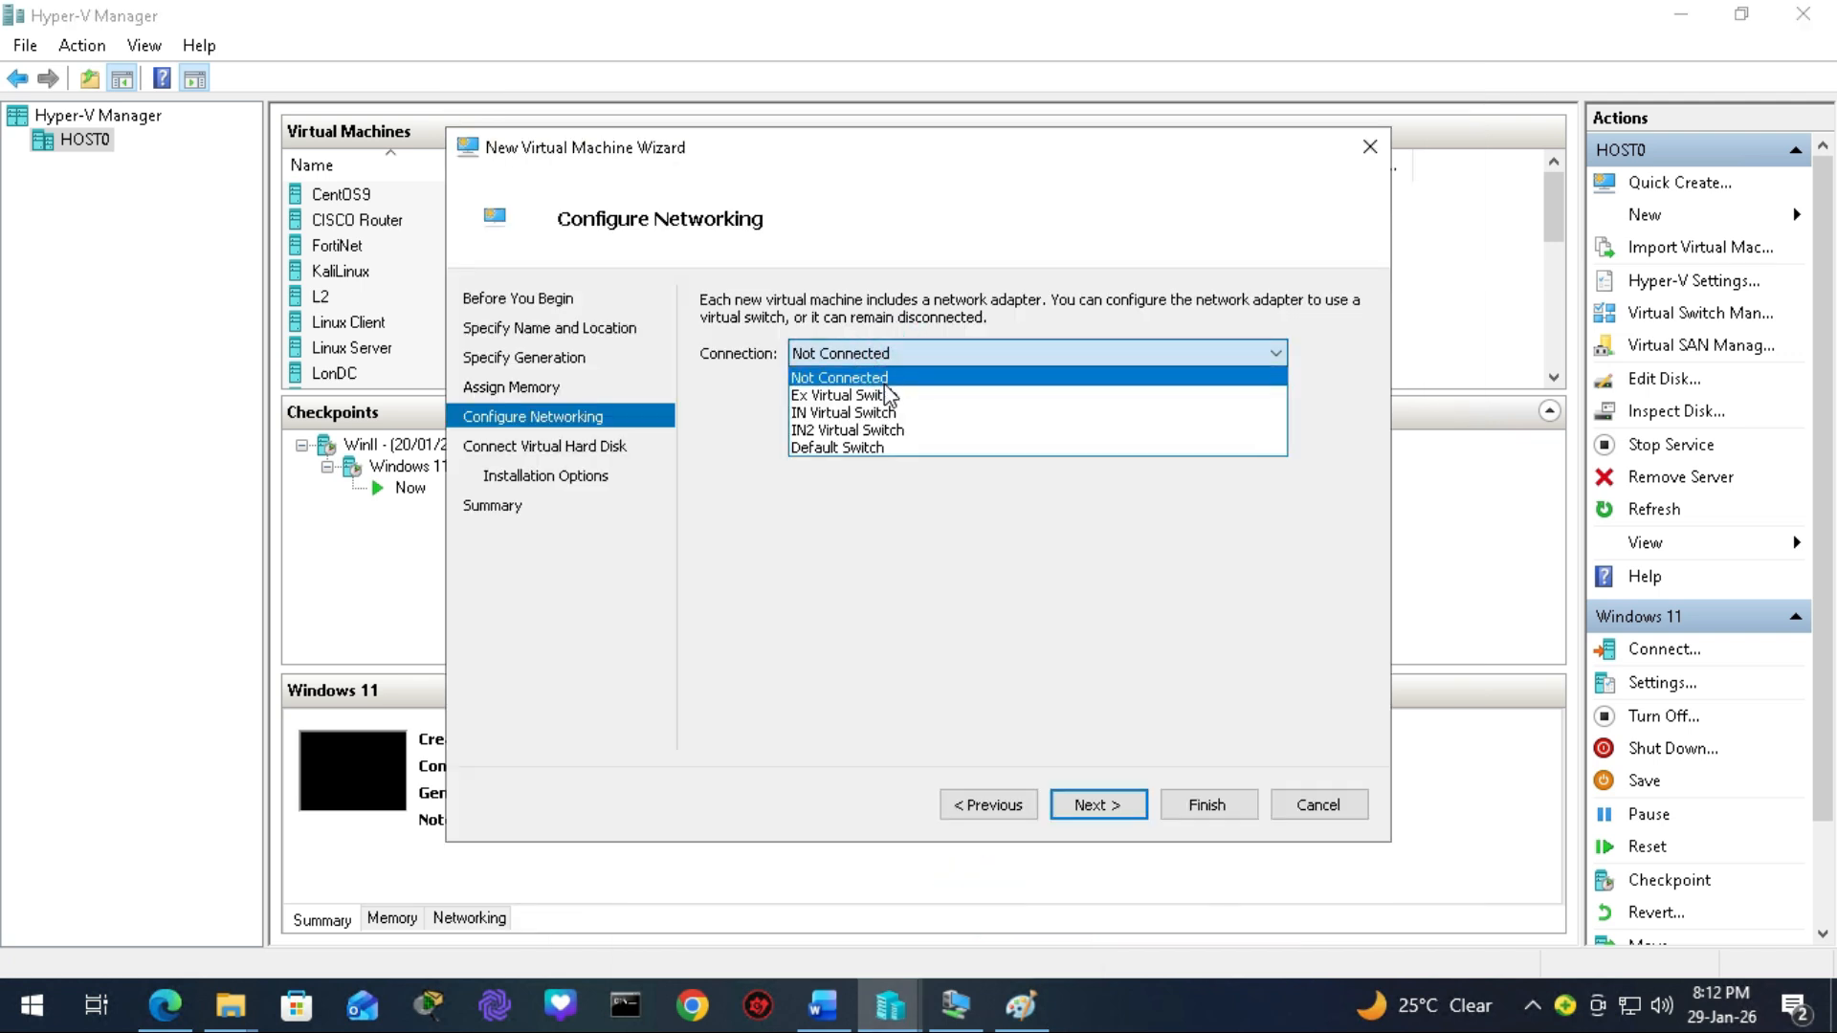
left_click(866, 397)
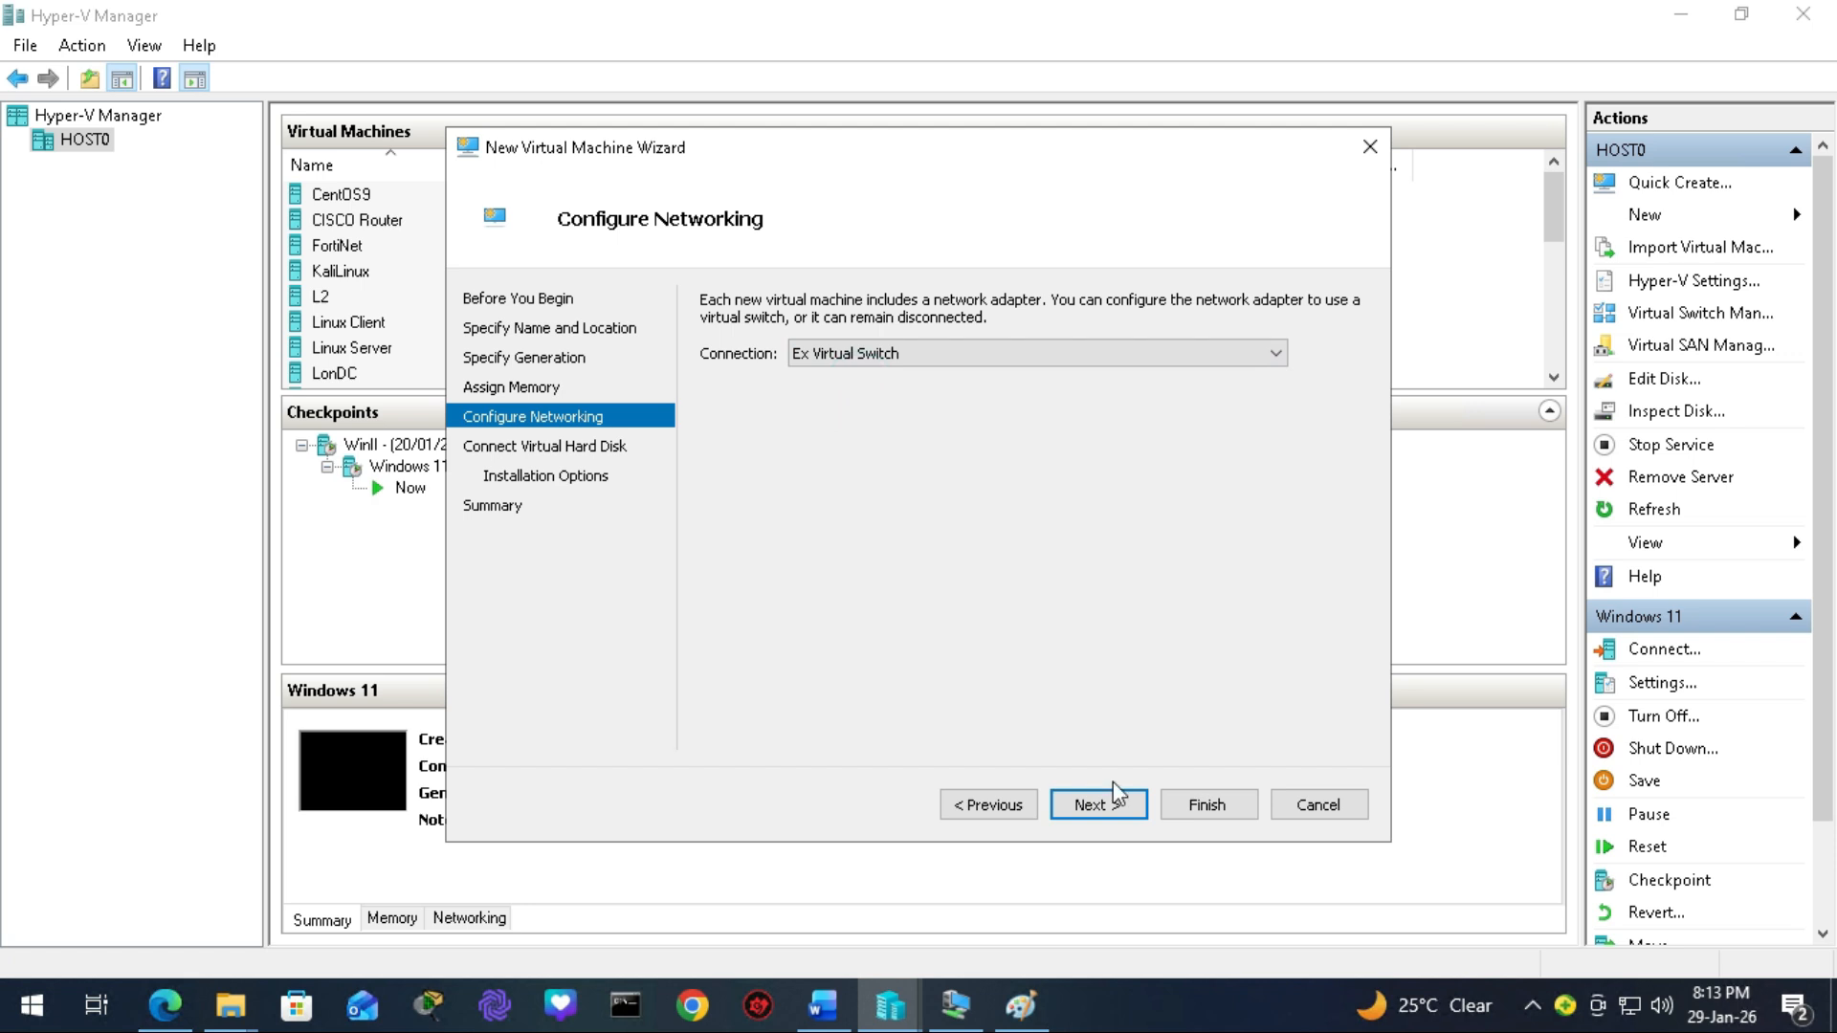
left_click(1106, 805)
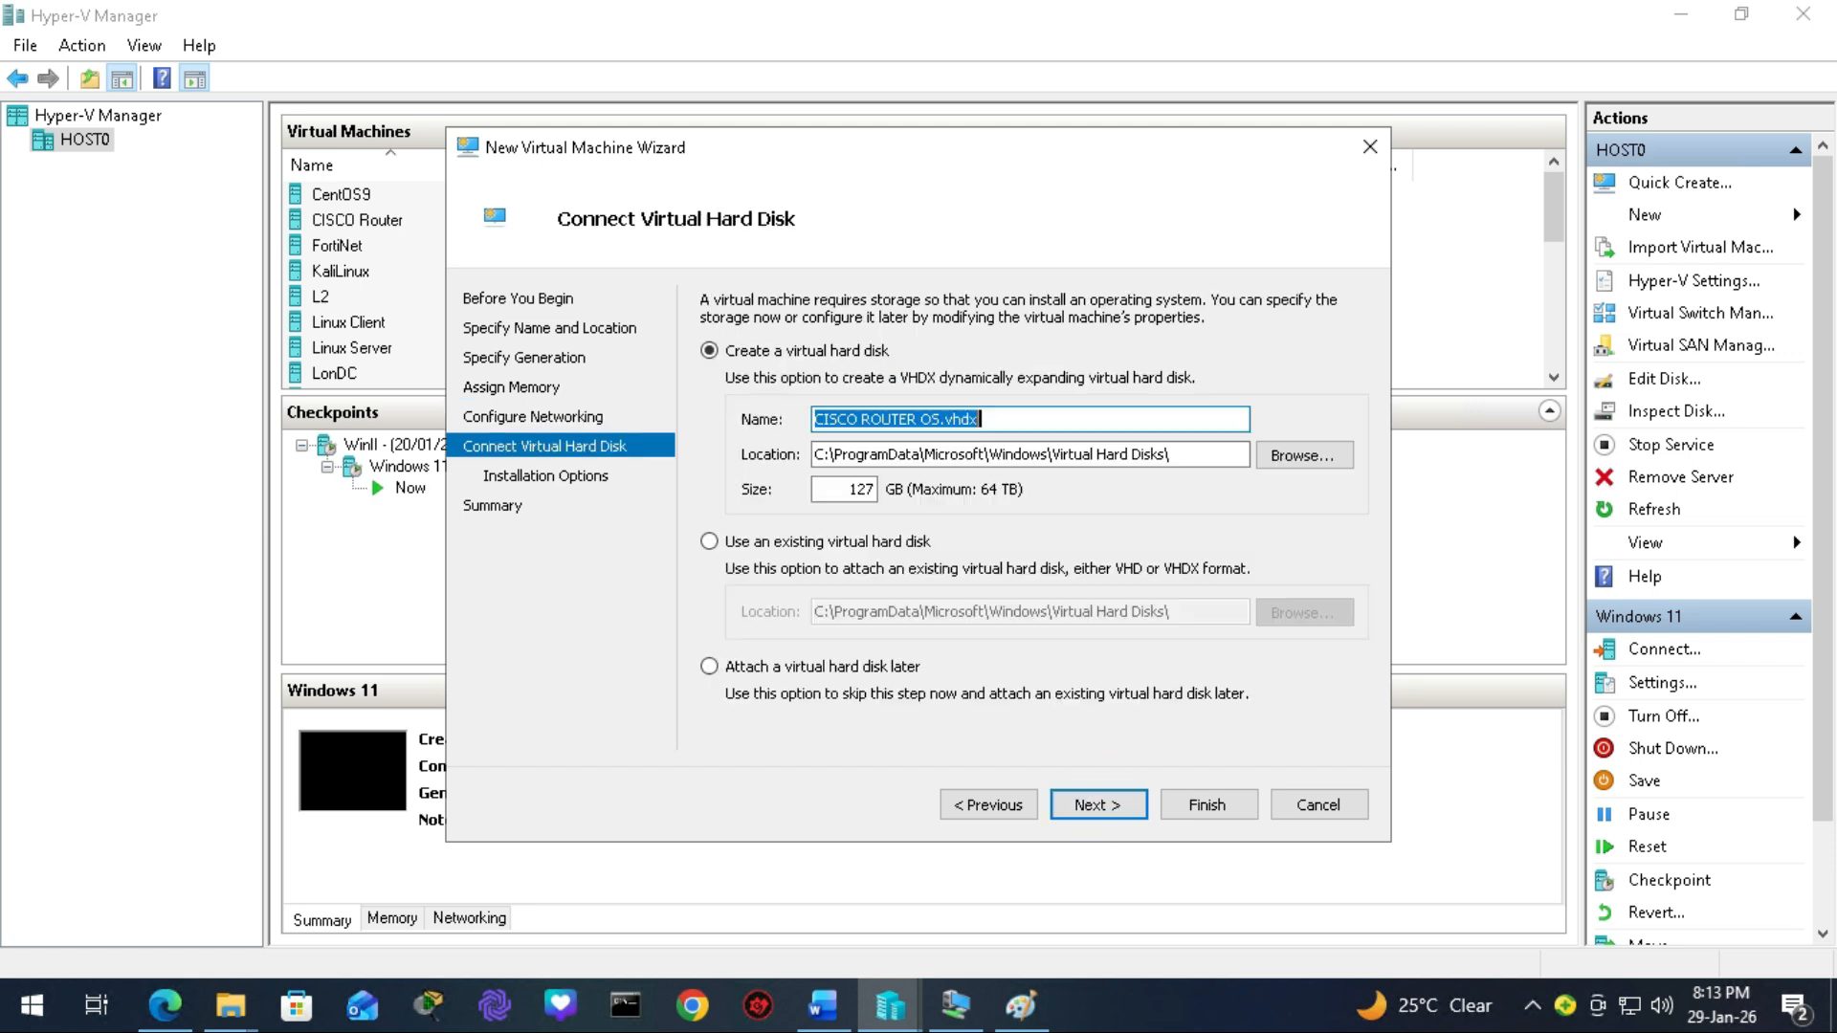
Name the new virtual hard disk CISCO ROUTEROS.vhdx and set its size to 8 GB.
left_click(924, 419)
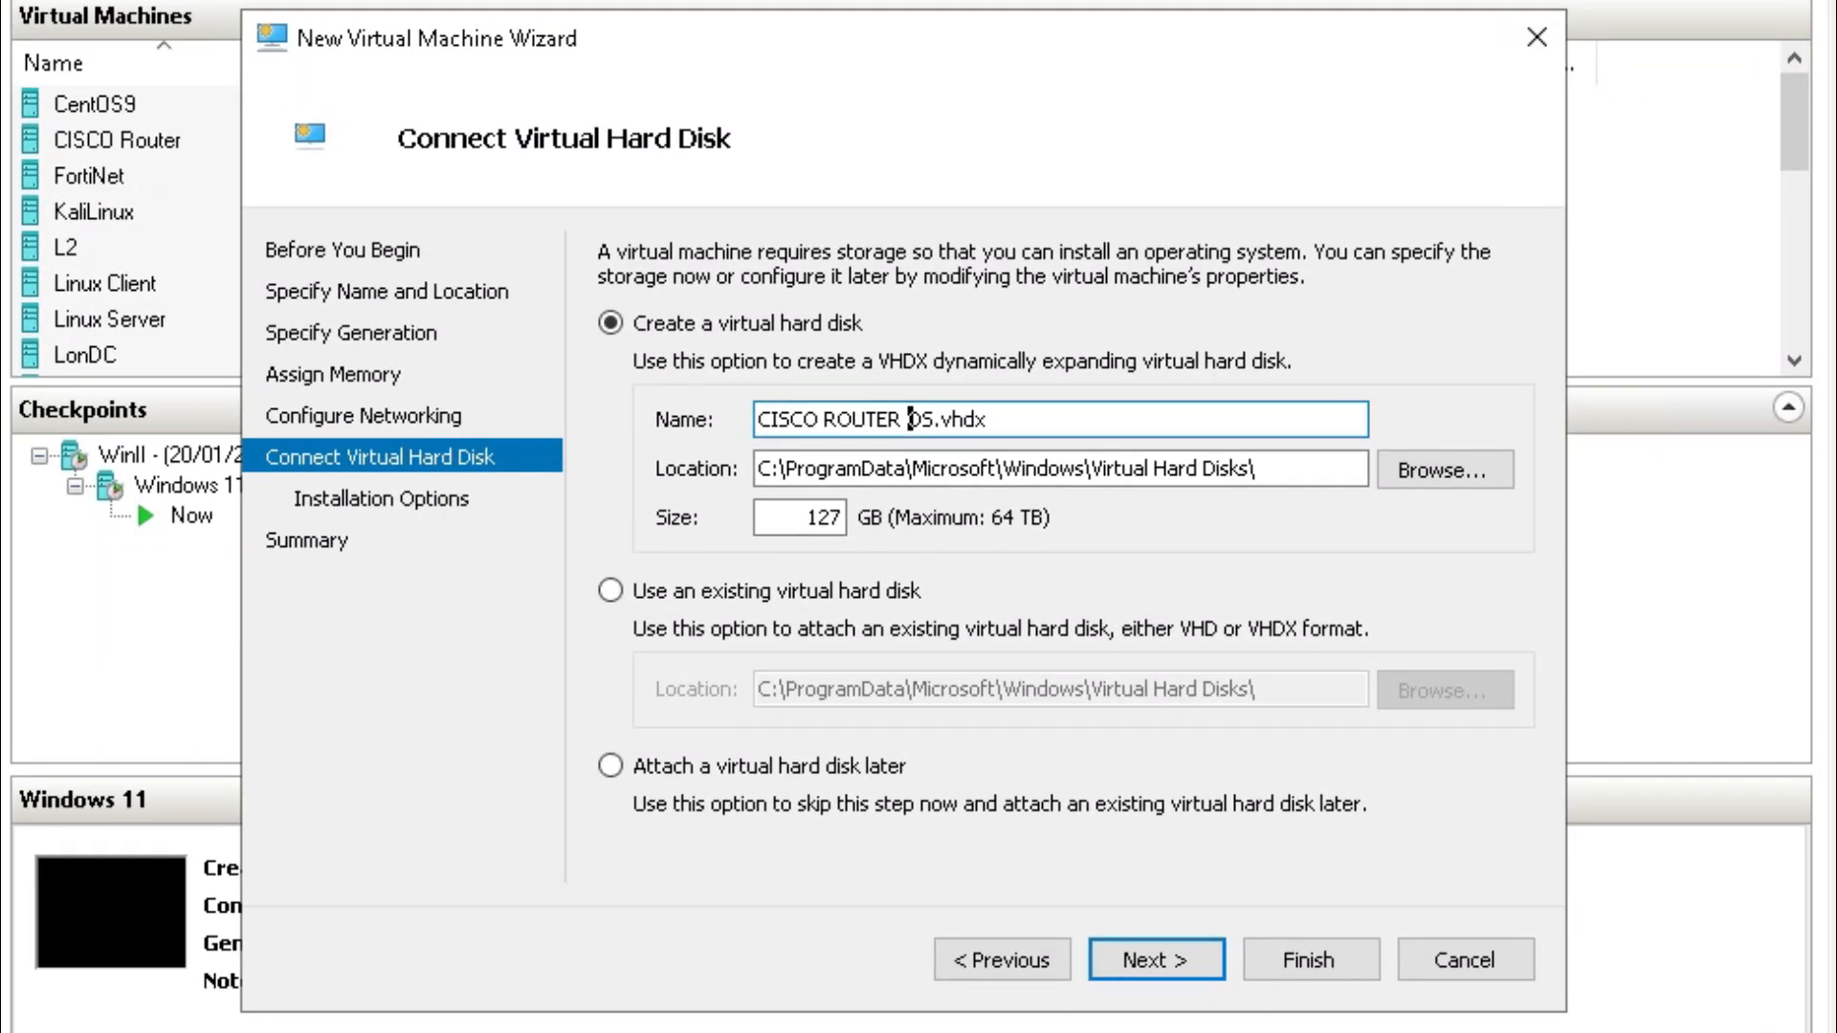
key("BackSpace")
left_click(810, 518)
left_click_drag(809, 517, 838, 518)
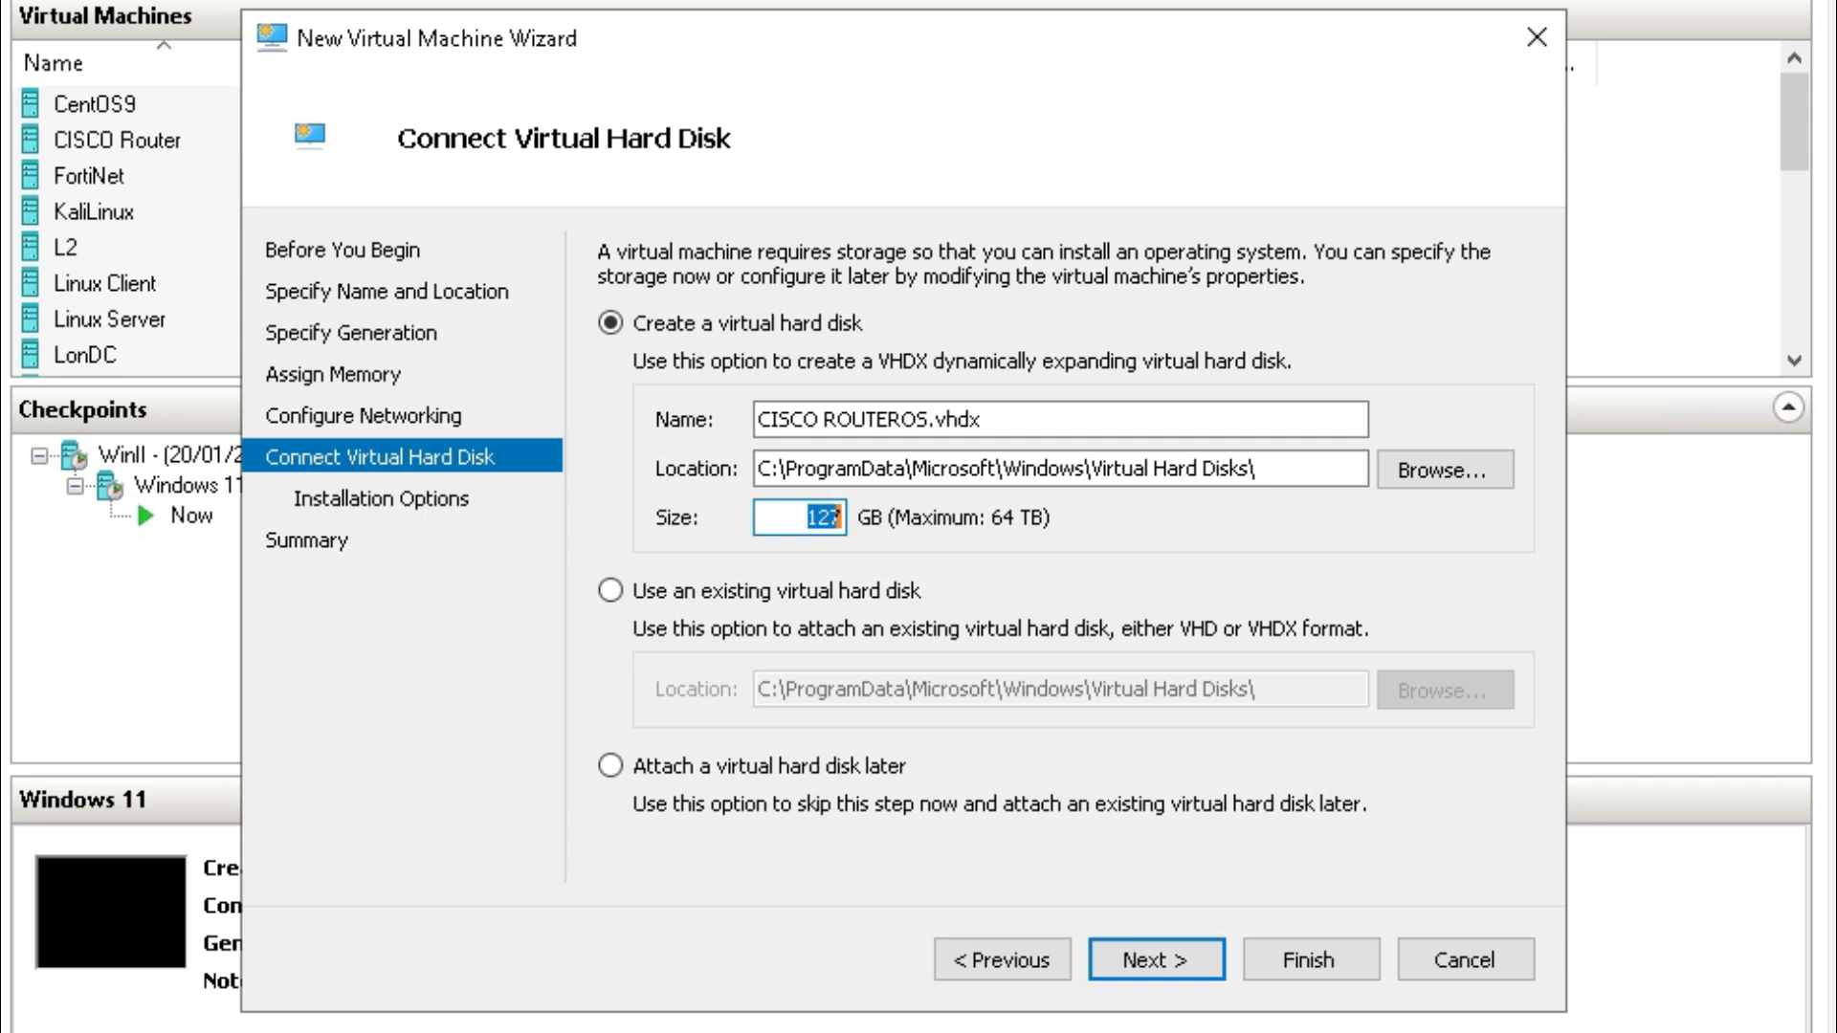
type("8")
left_click(1255, 471)
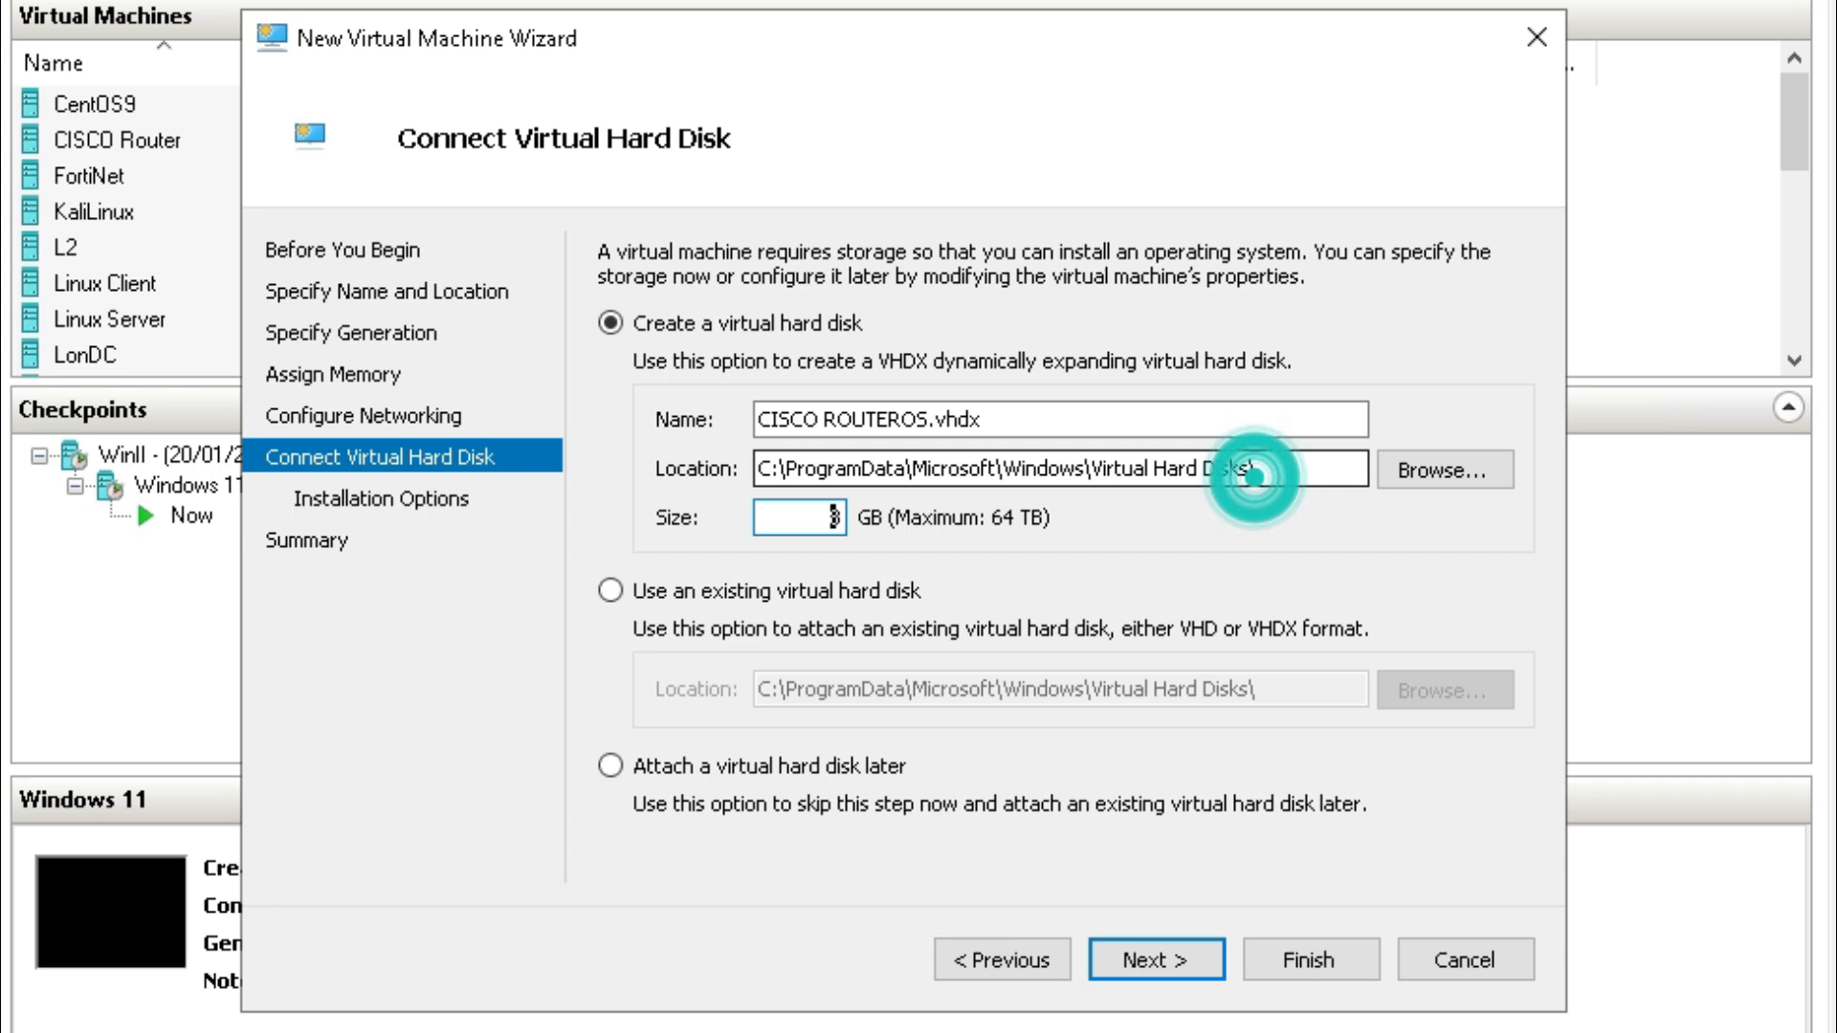
Postpone the operating system installation and finish creating the virtual machine.
left_click(1147, 953)
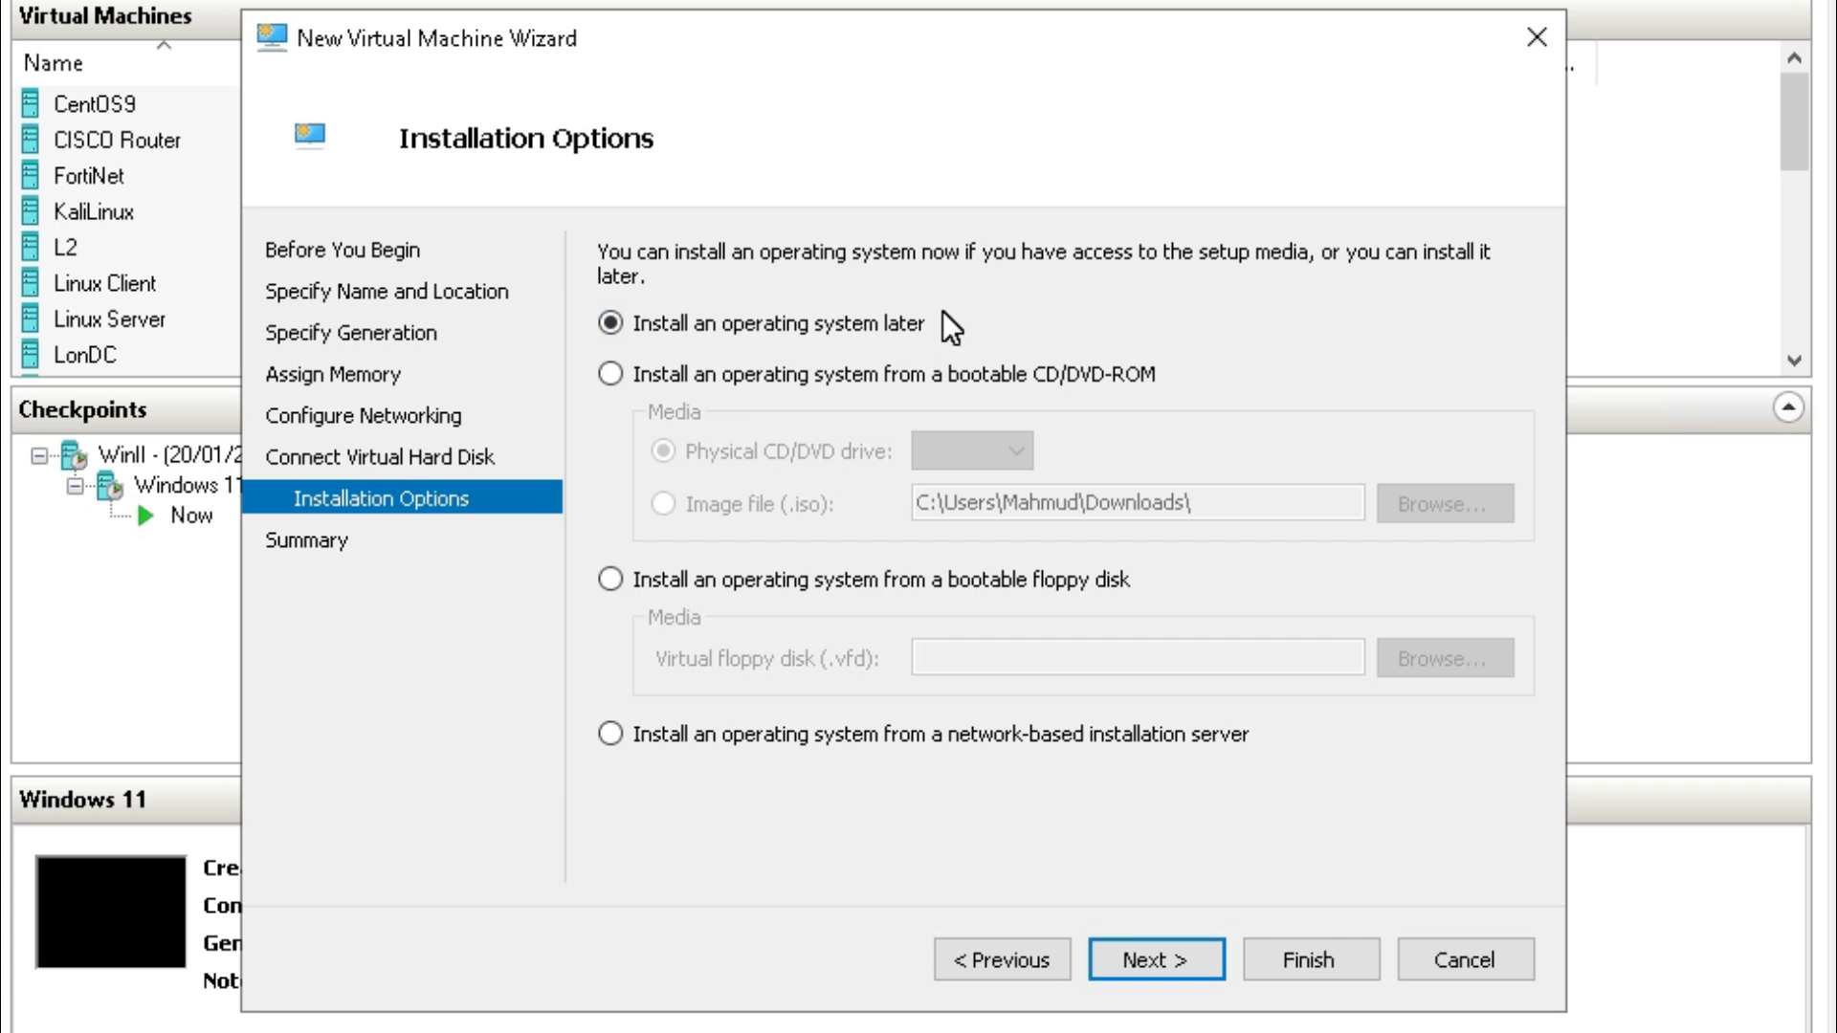
left_click(1146, 950)
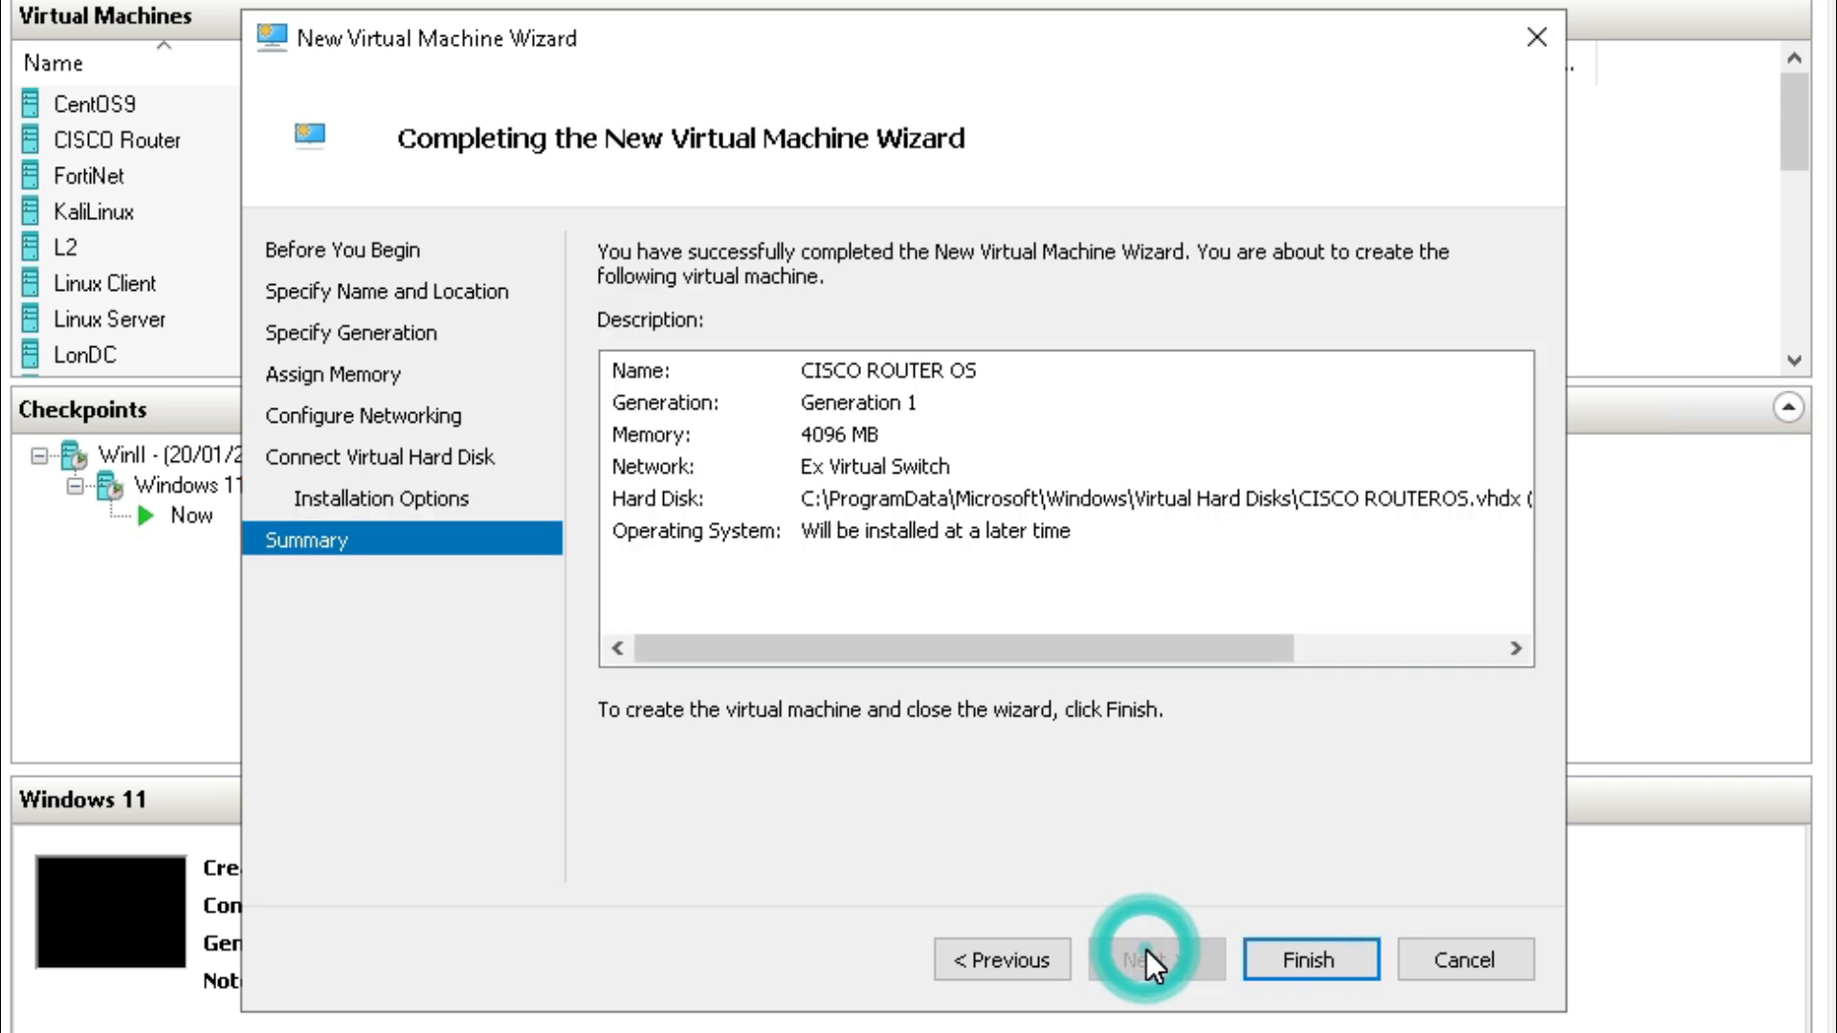
left_click(1307, 958)
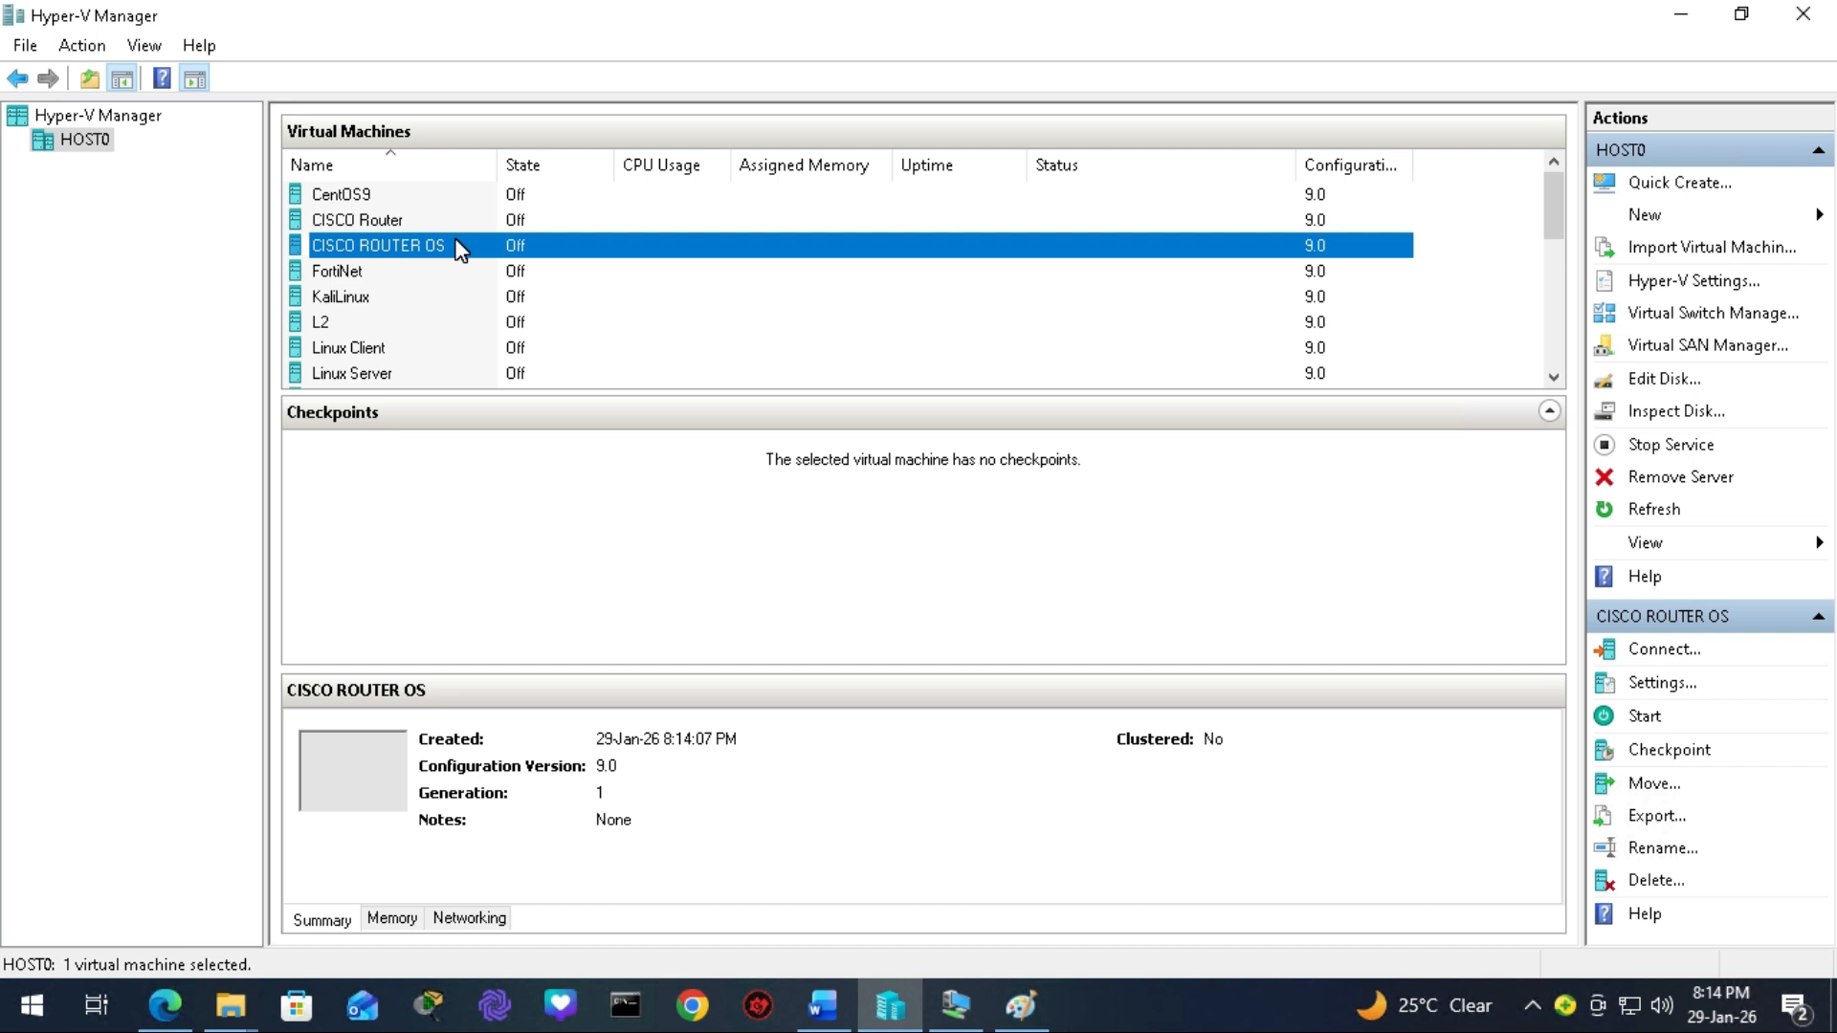
Open the settings of the CISCO ROUTER OS virtual machine and assign it 2 virtual processors.
right_click(457, 248)
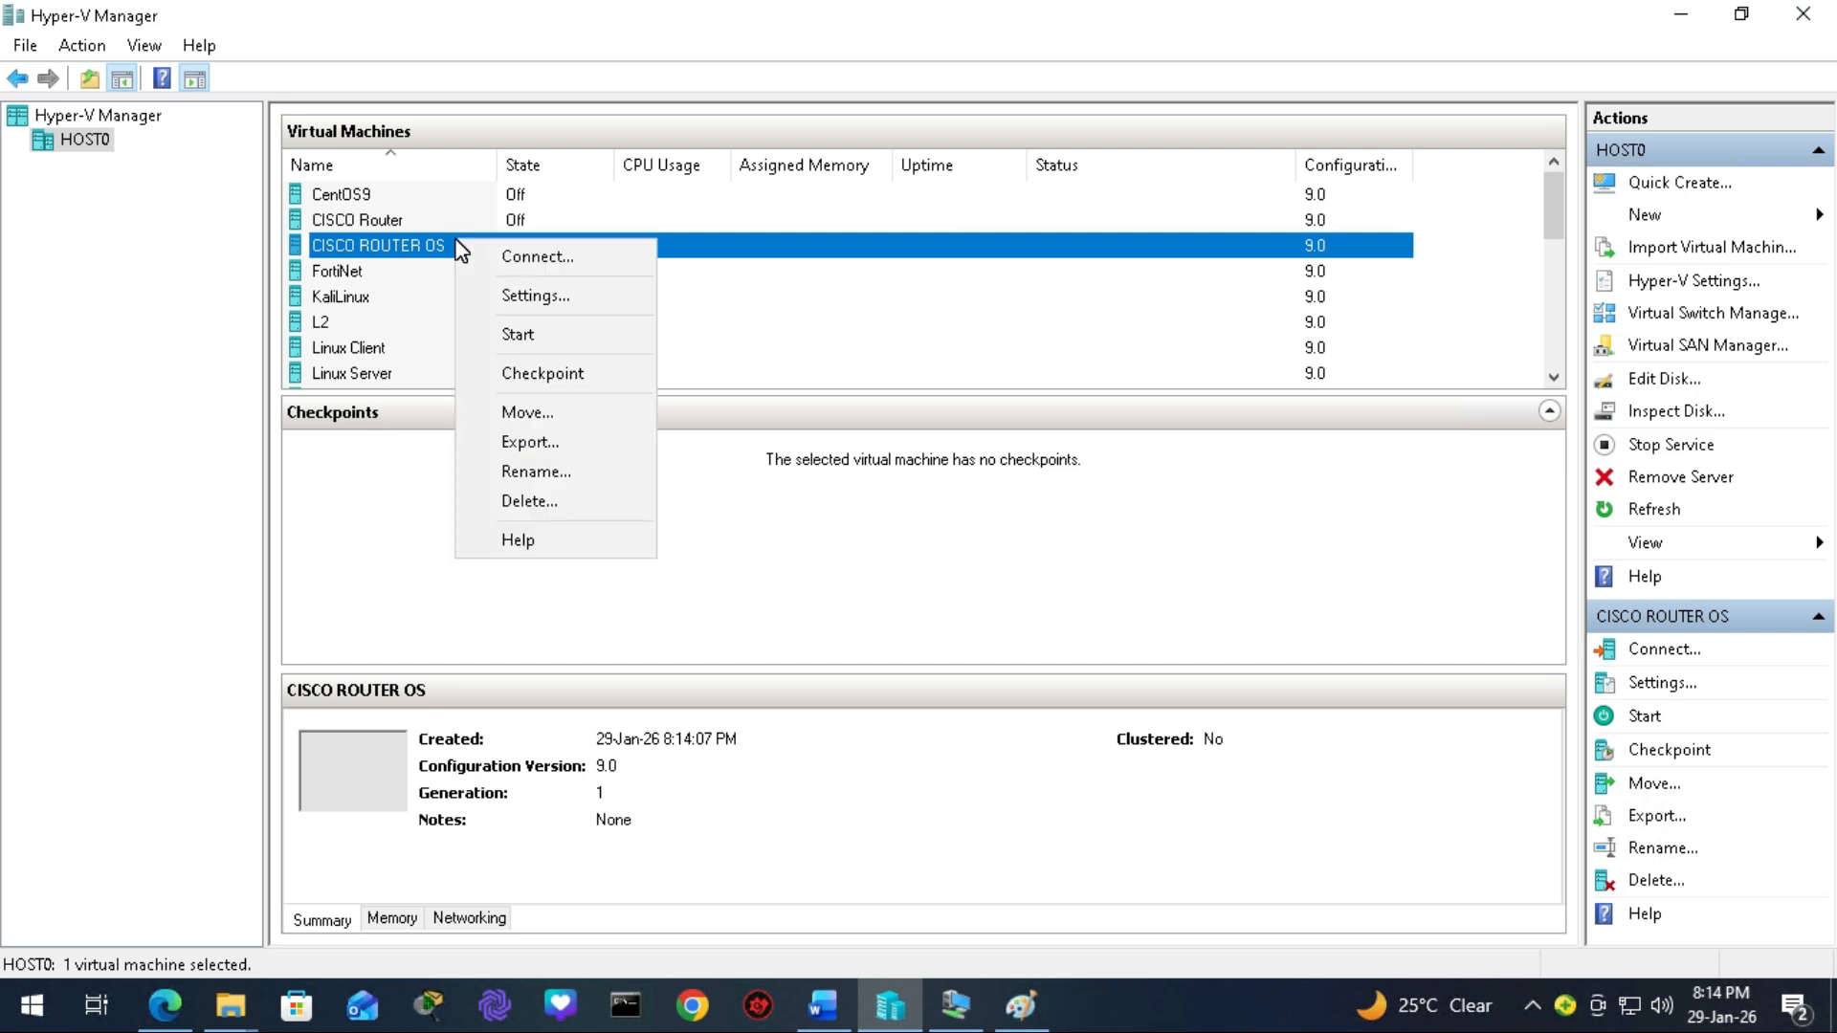
left_click(547, 296)
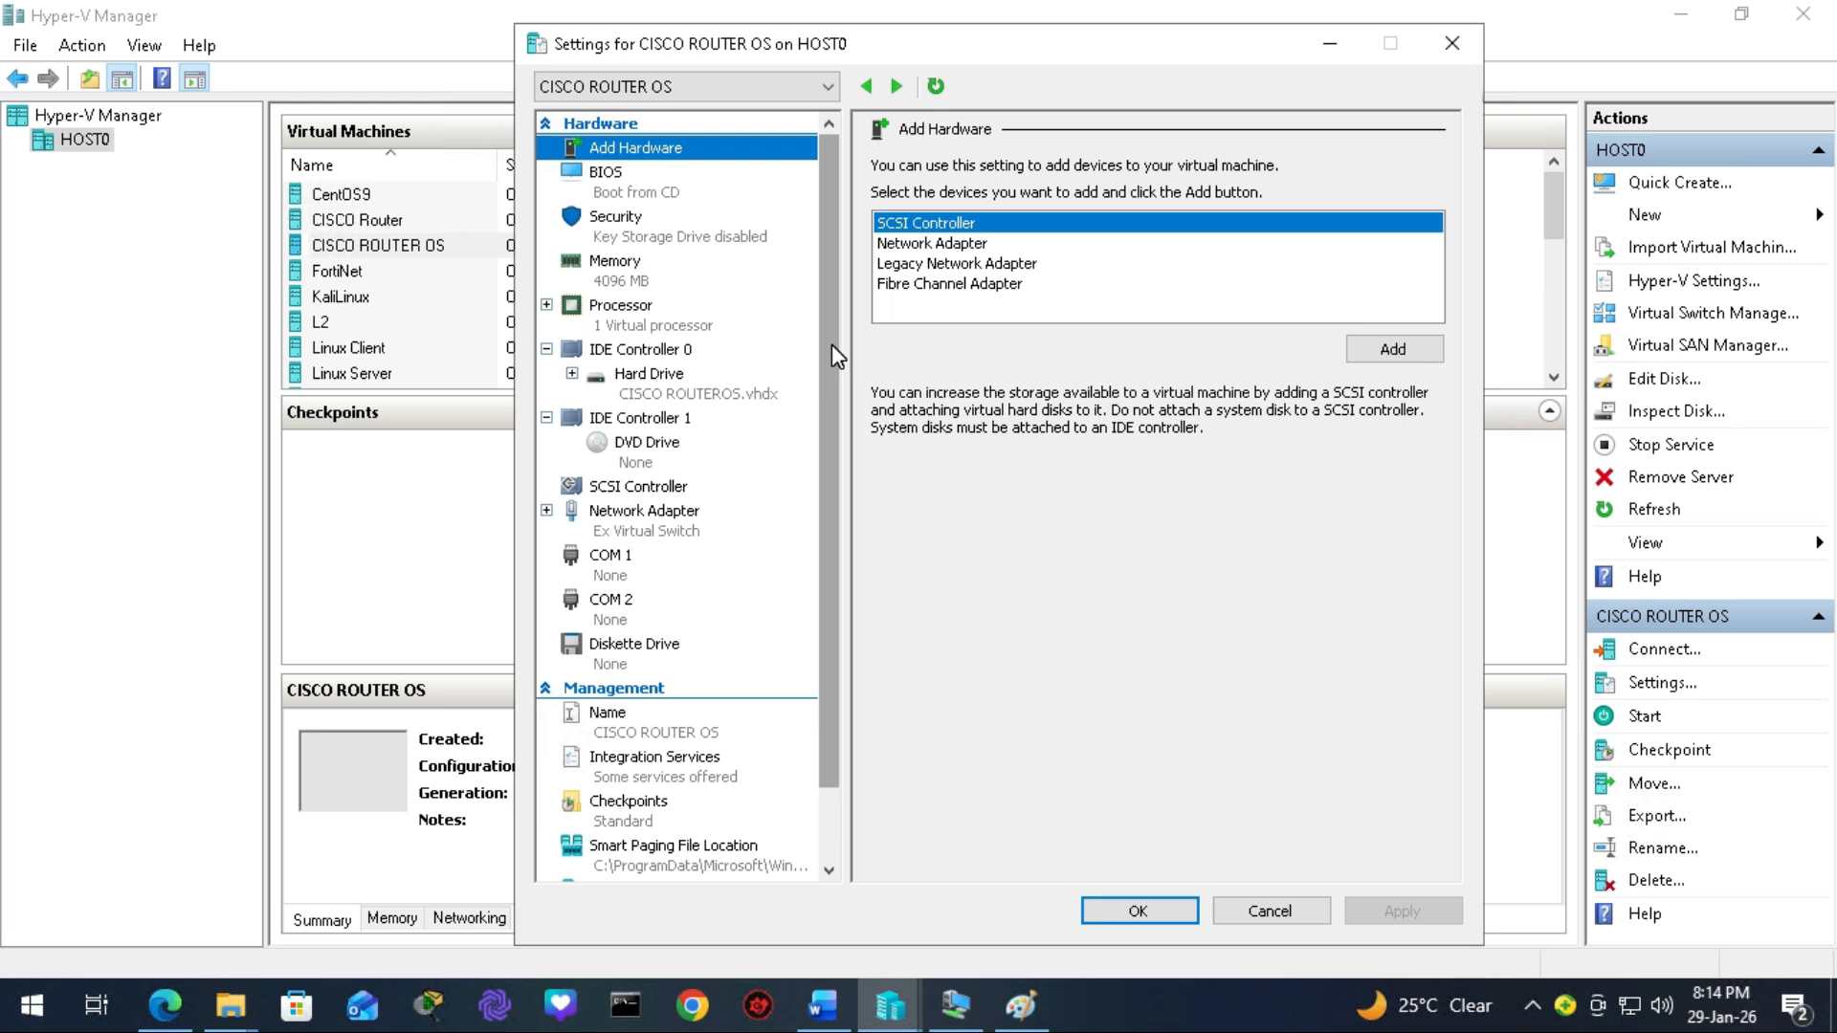
left_click(622, 308)
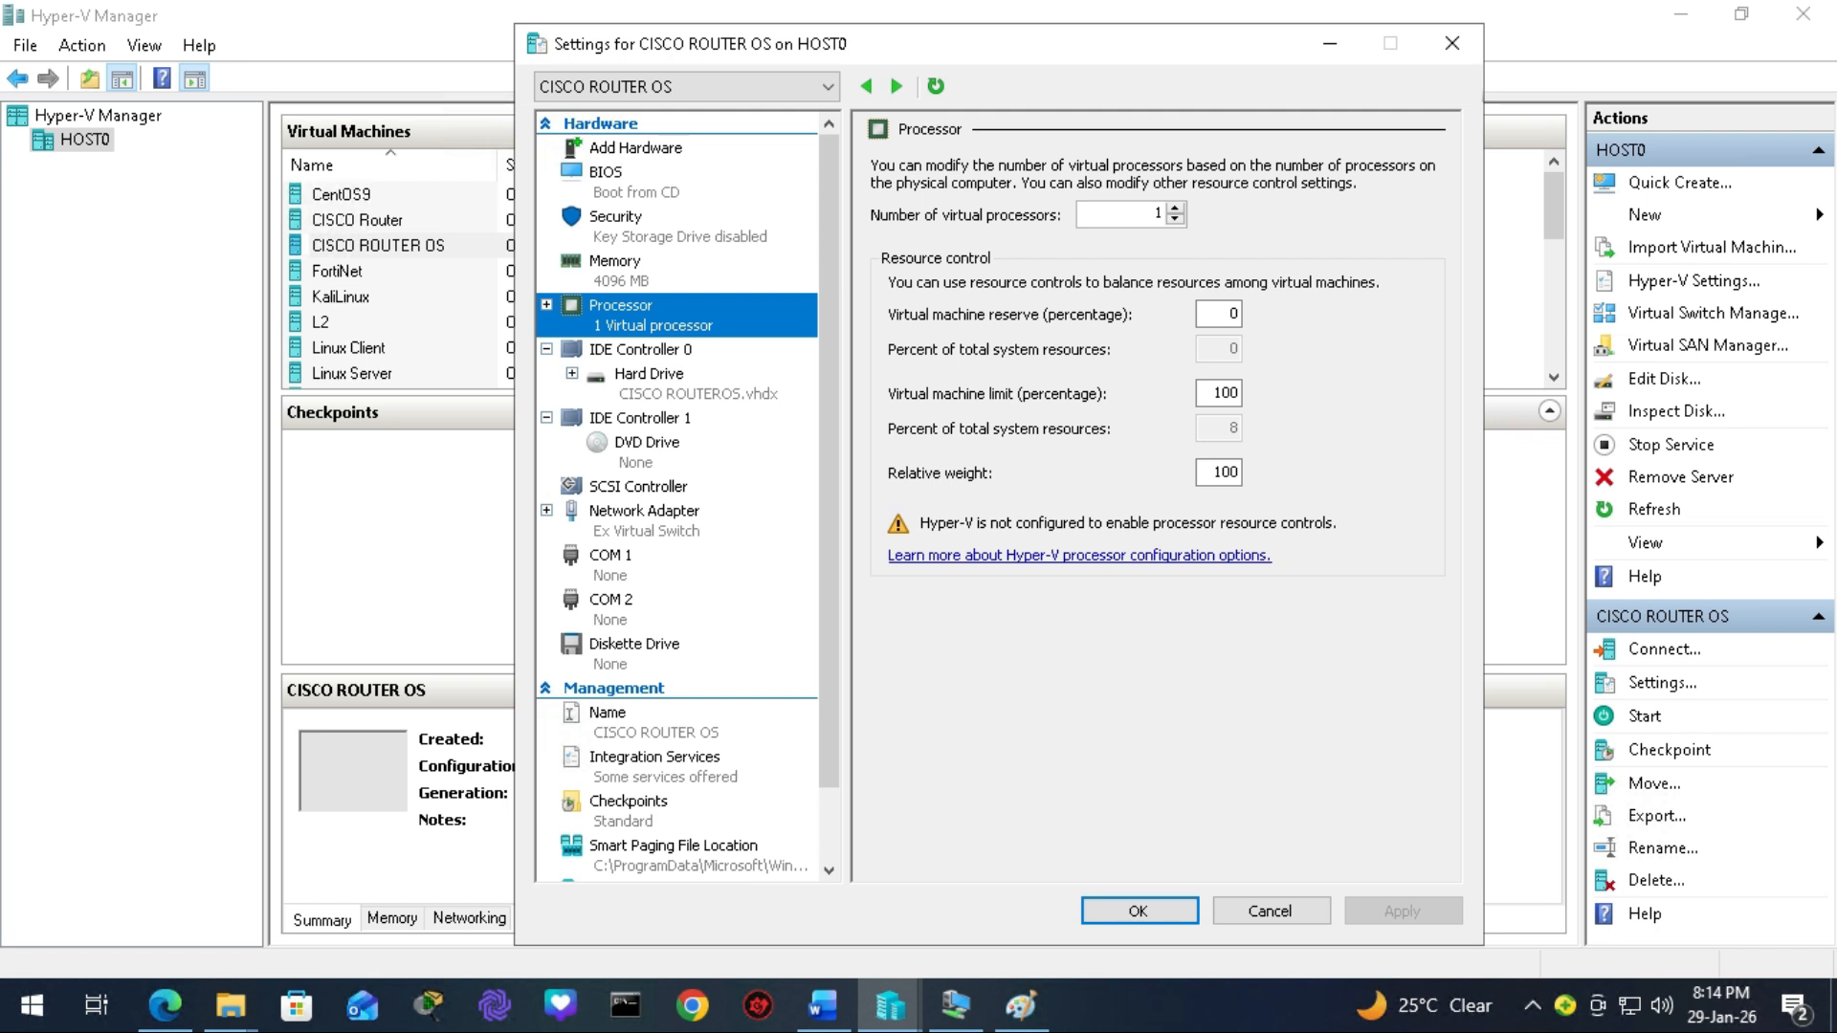
left_click(1175, 208)
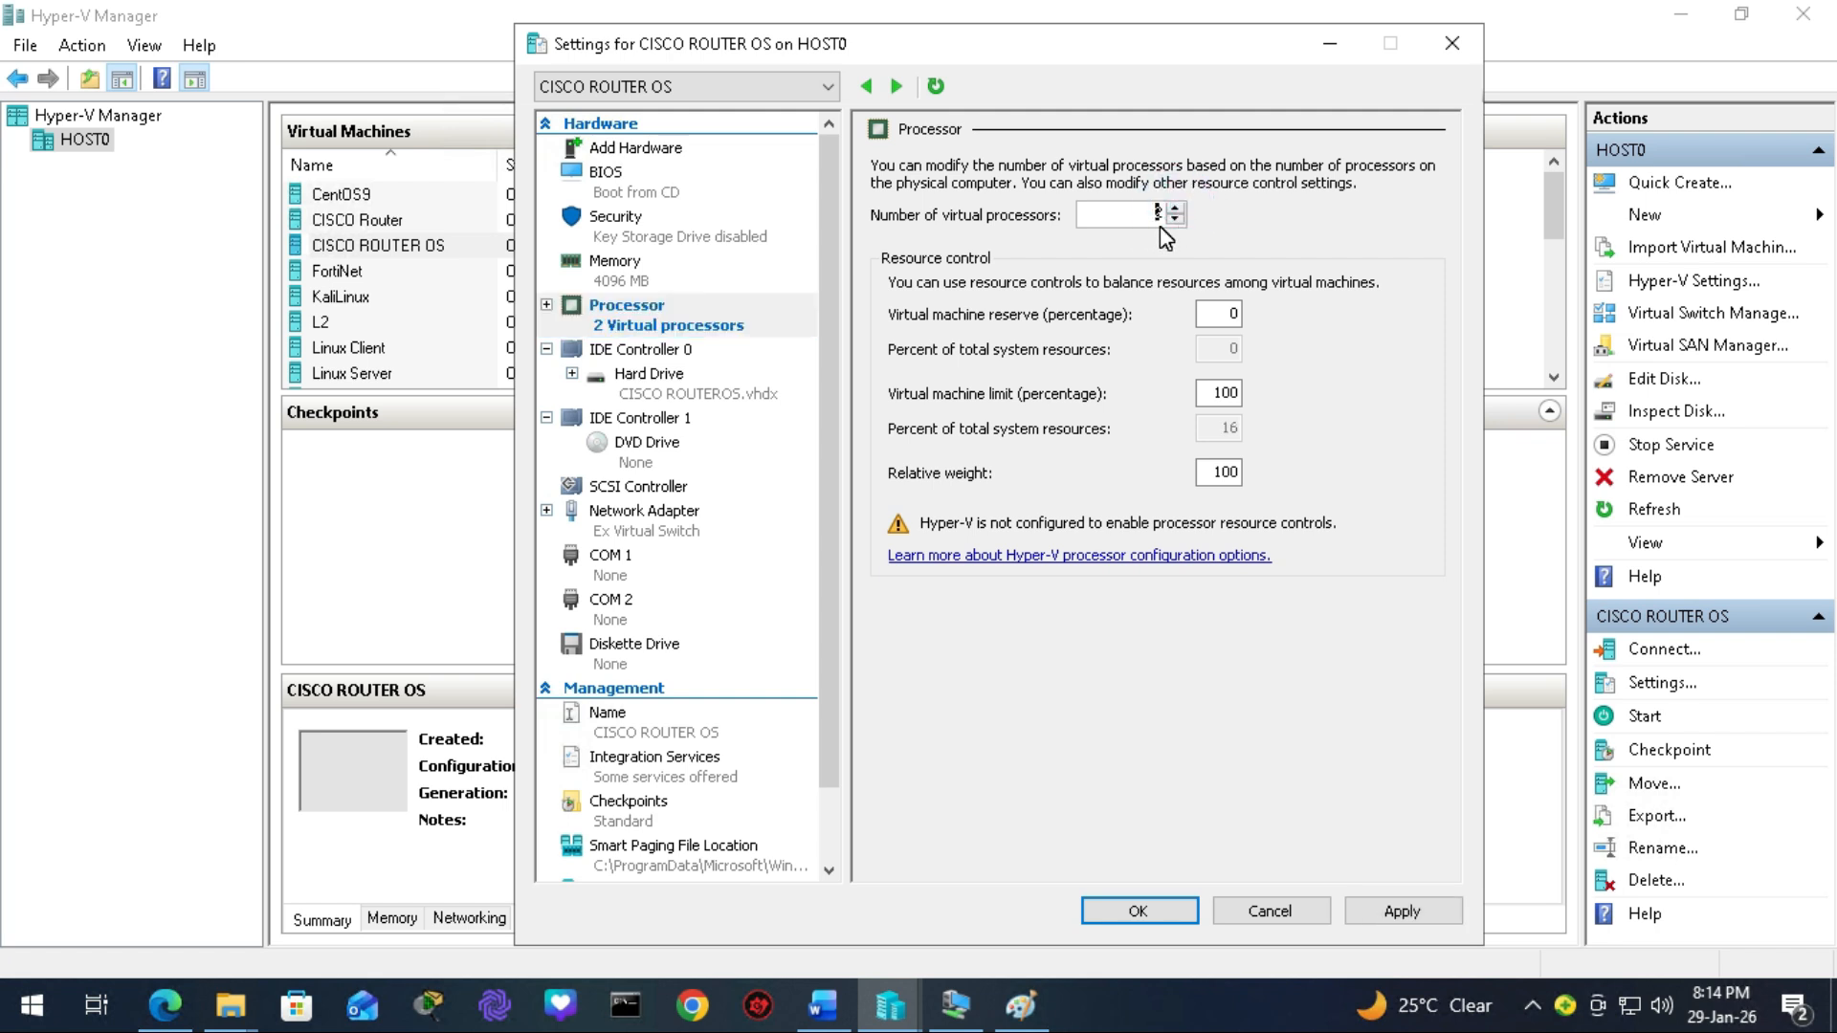
key("Tab")
Attach csr1000v-universalk9.03.11.02.S.154-1.S2-std.iso from Downloads to the virtual DVD drive and save the virtual machine's settings.
left_click(641, 448)
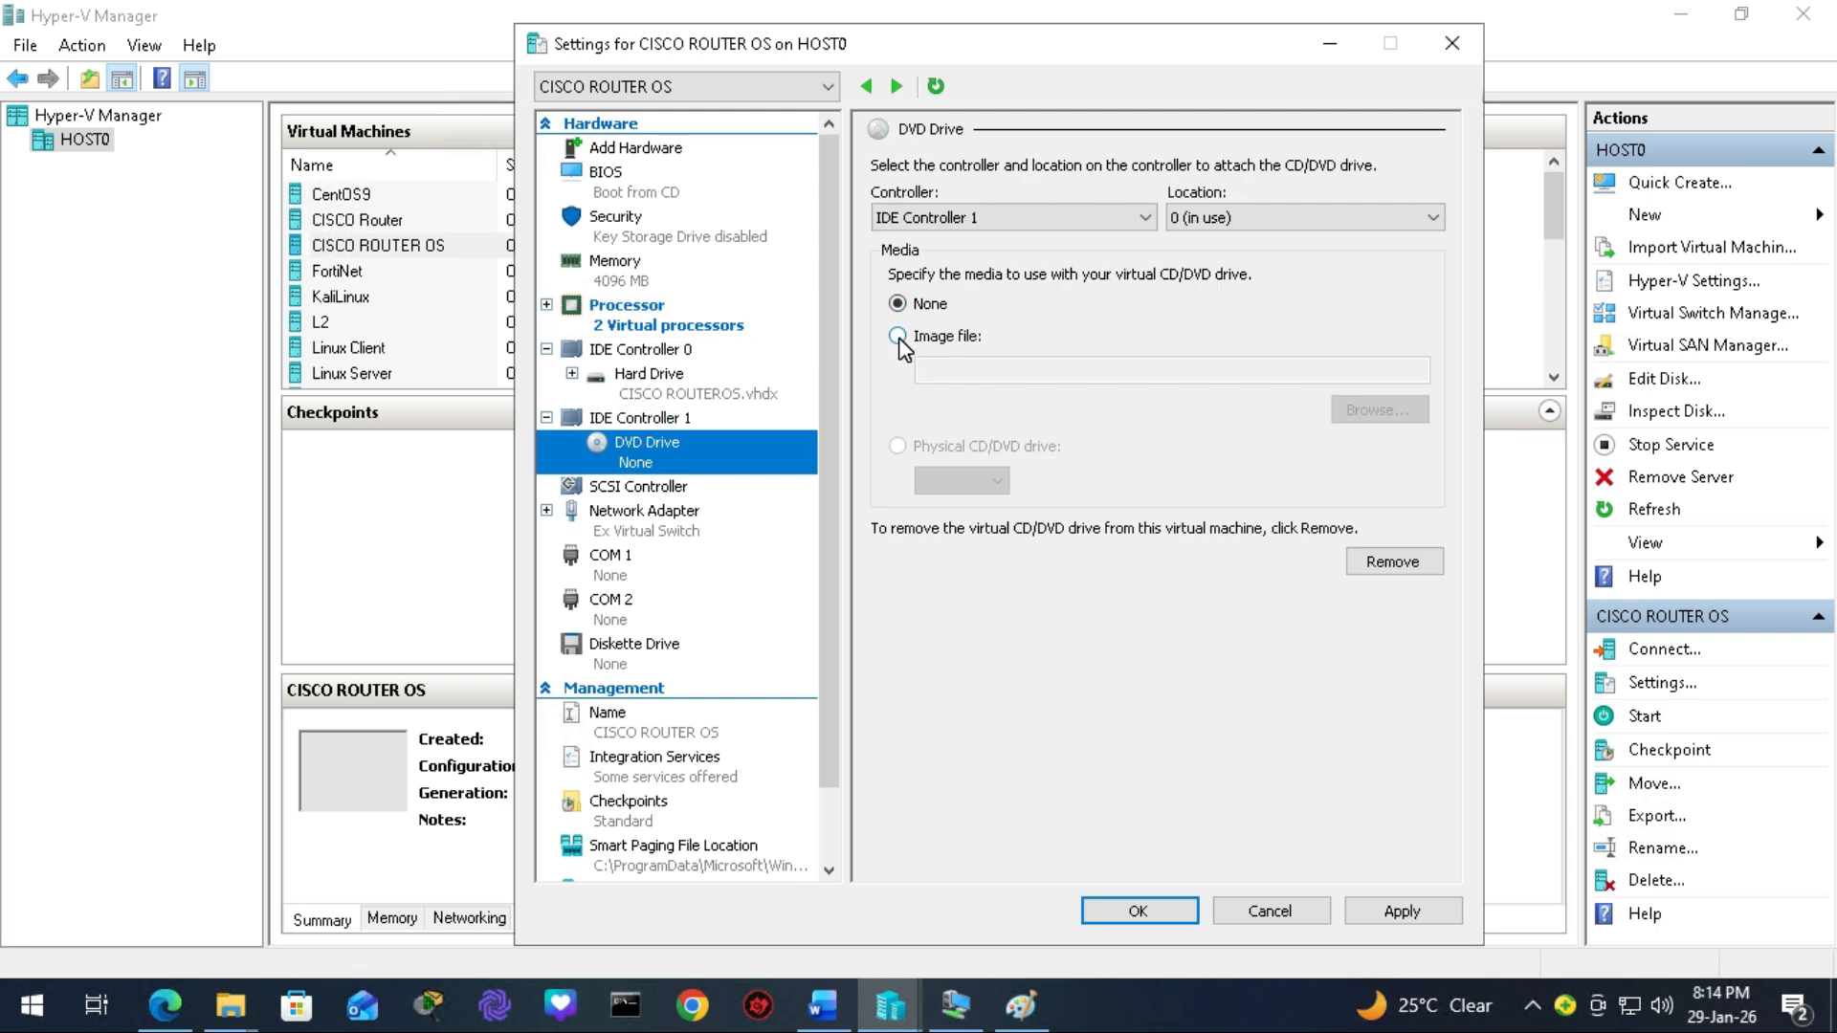
left_click(898, 336)
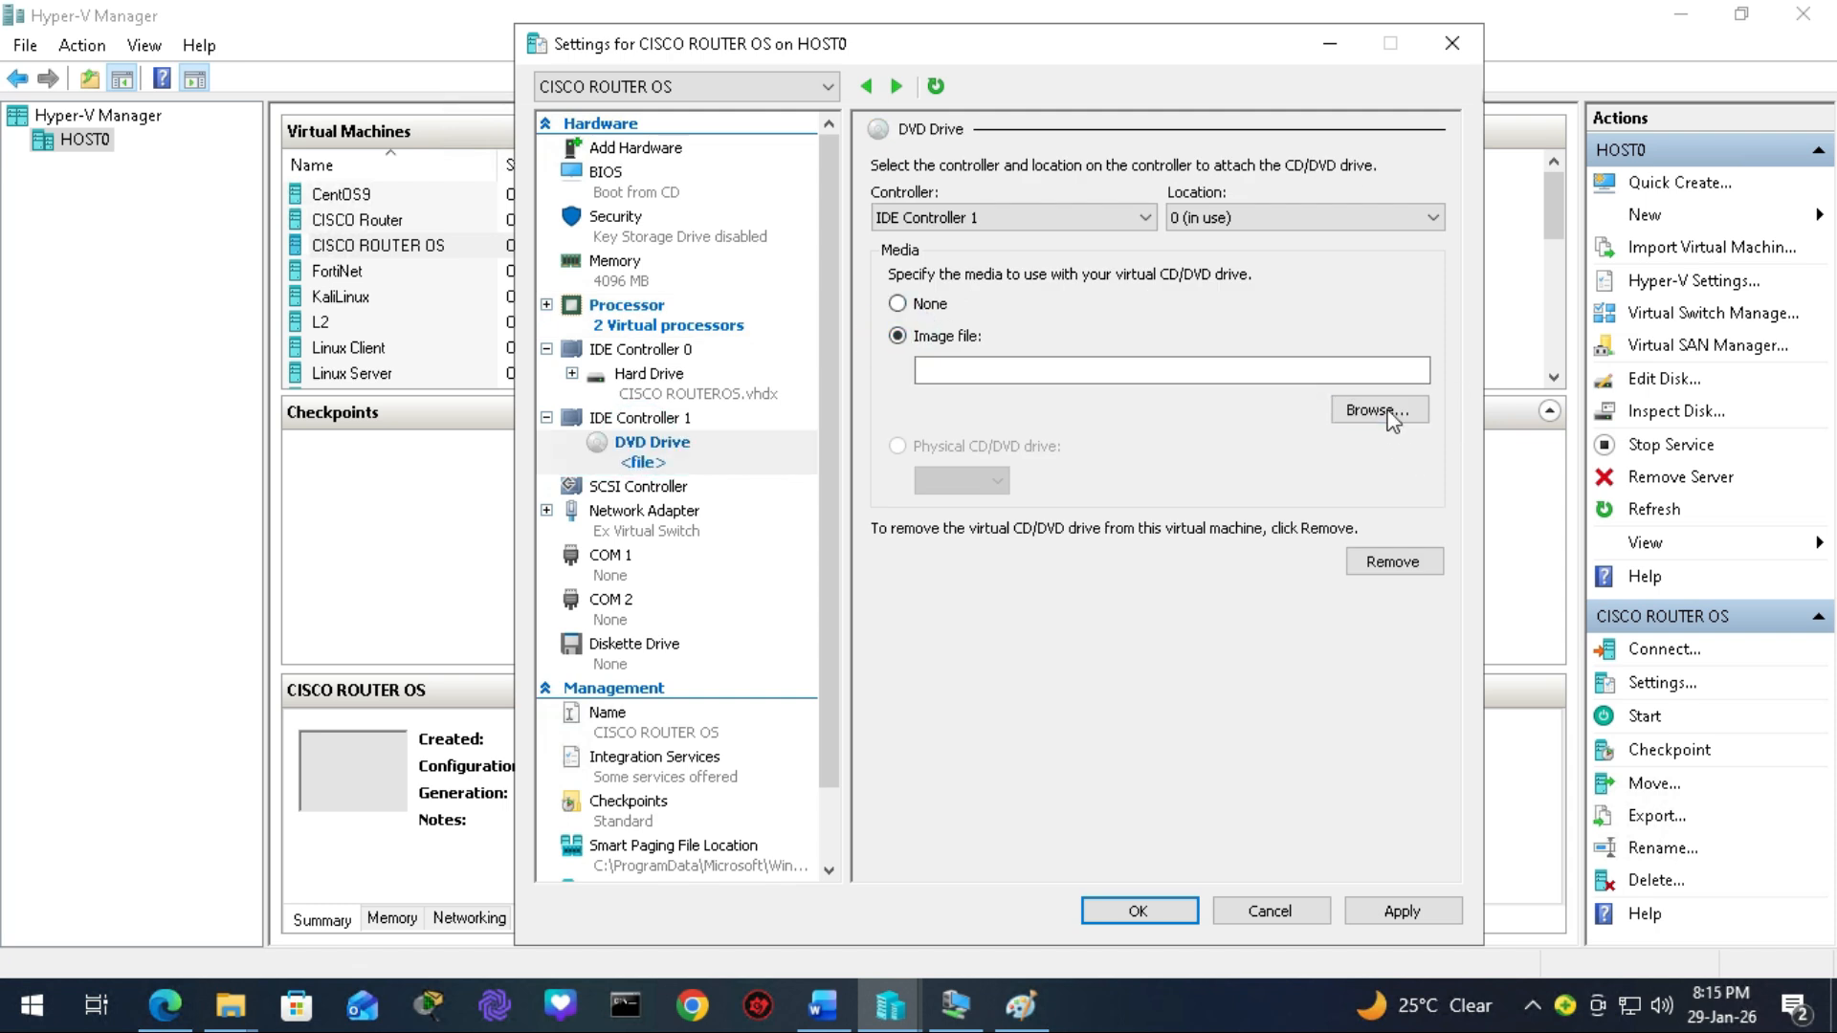
left_click(1389, 412)
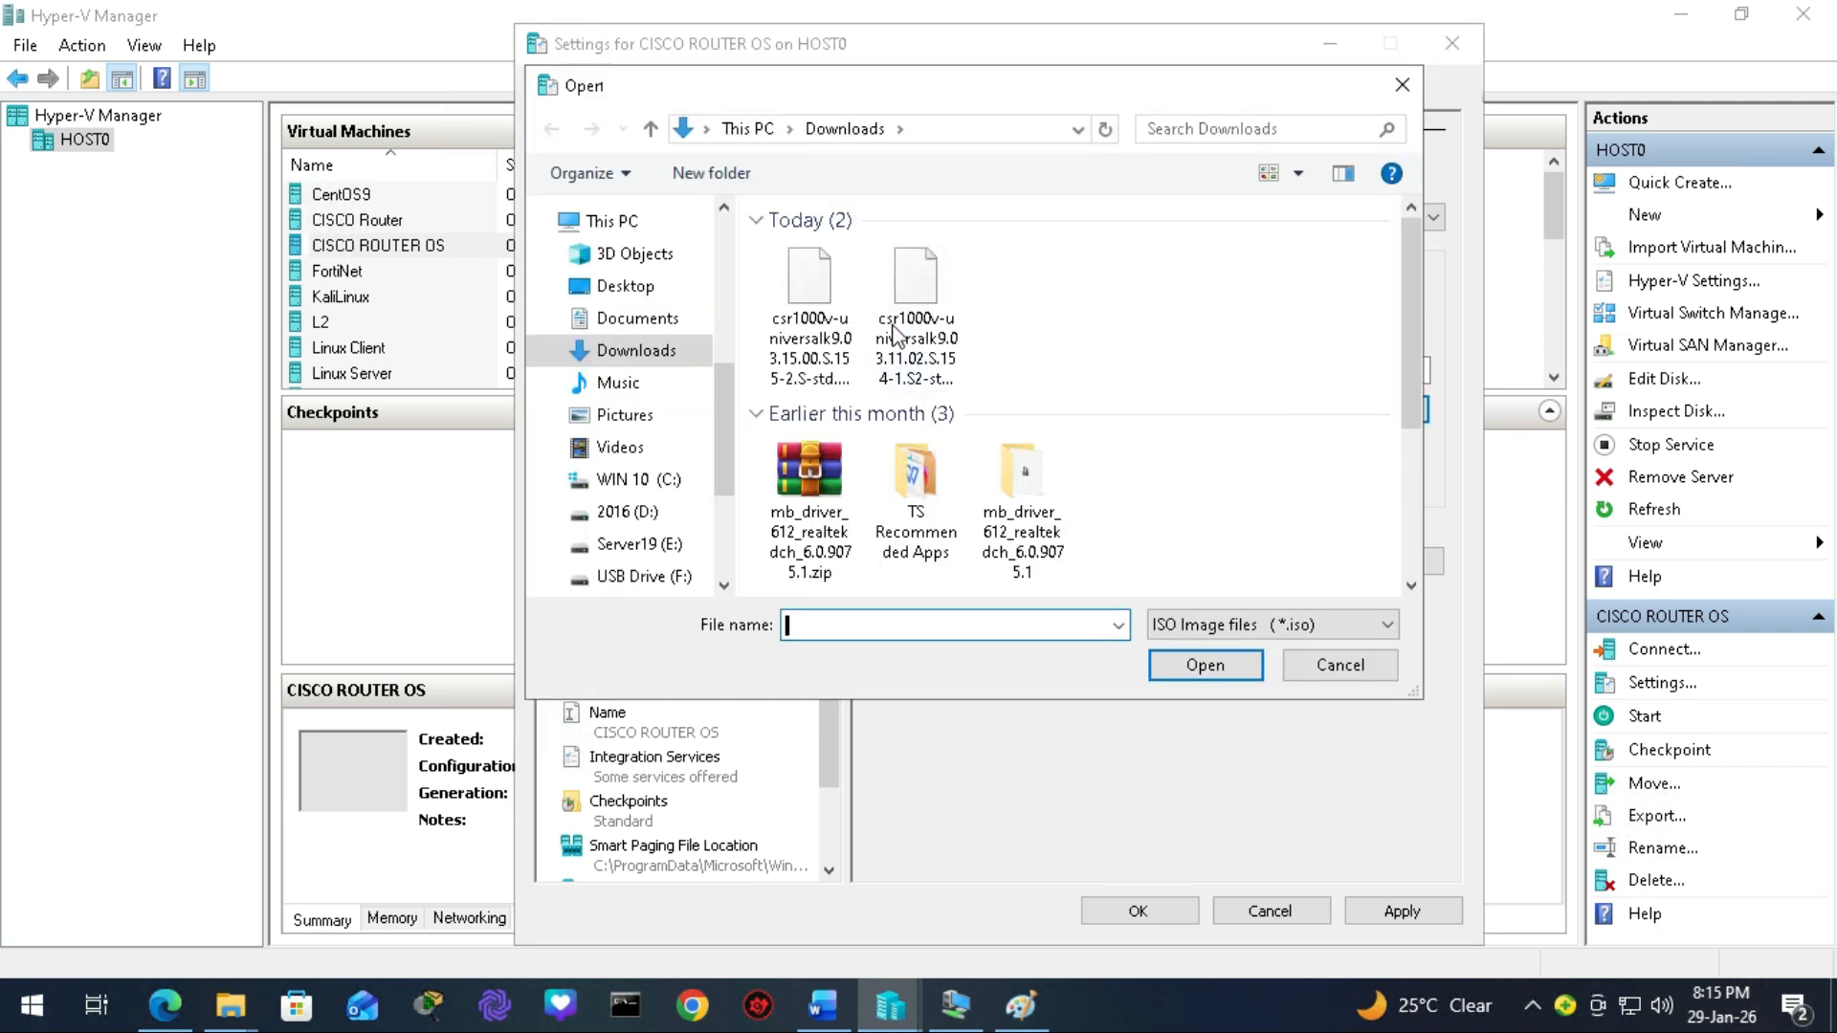
left_click(909, 301)
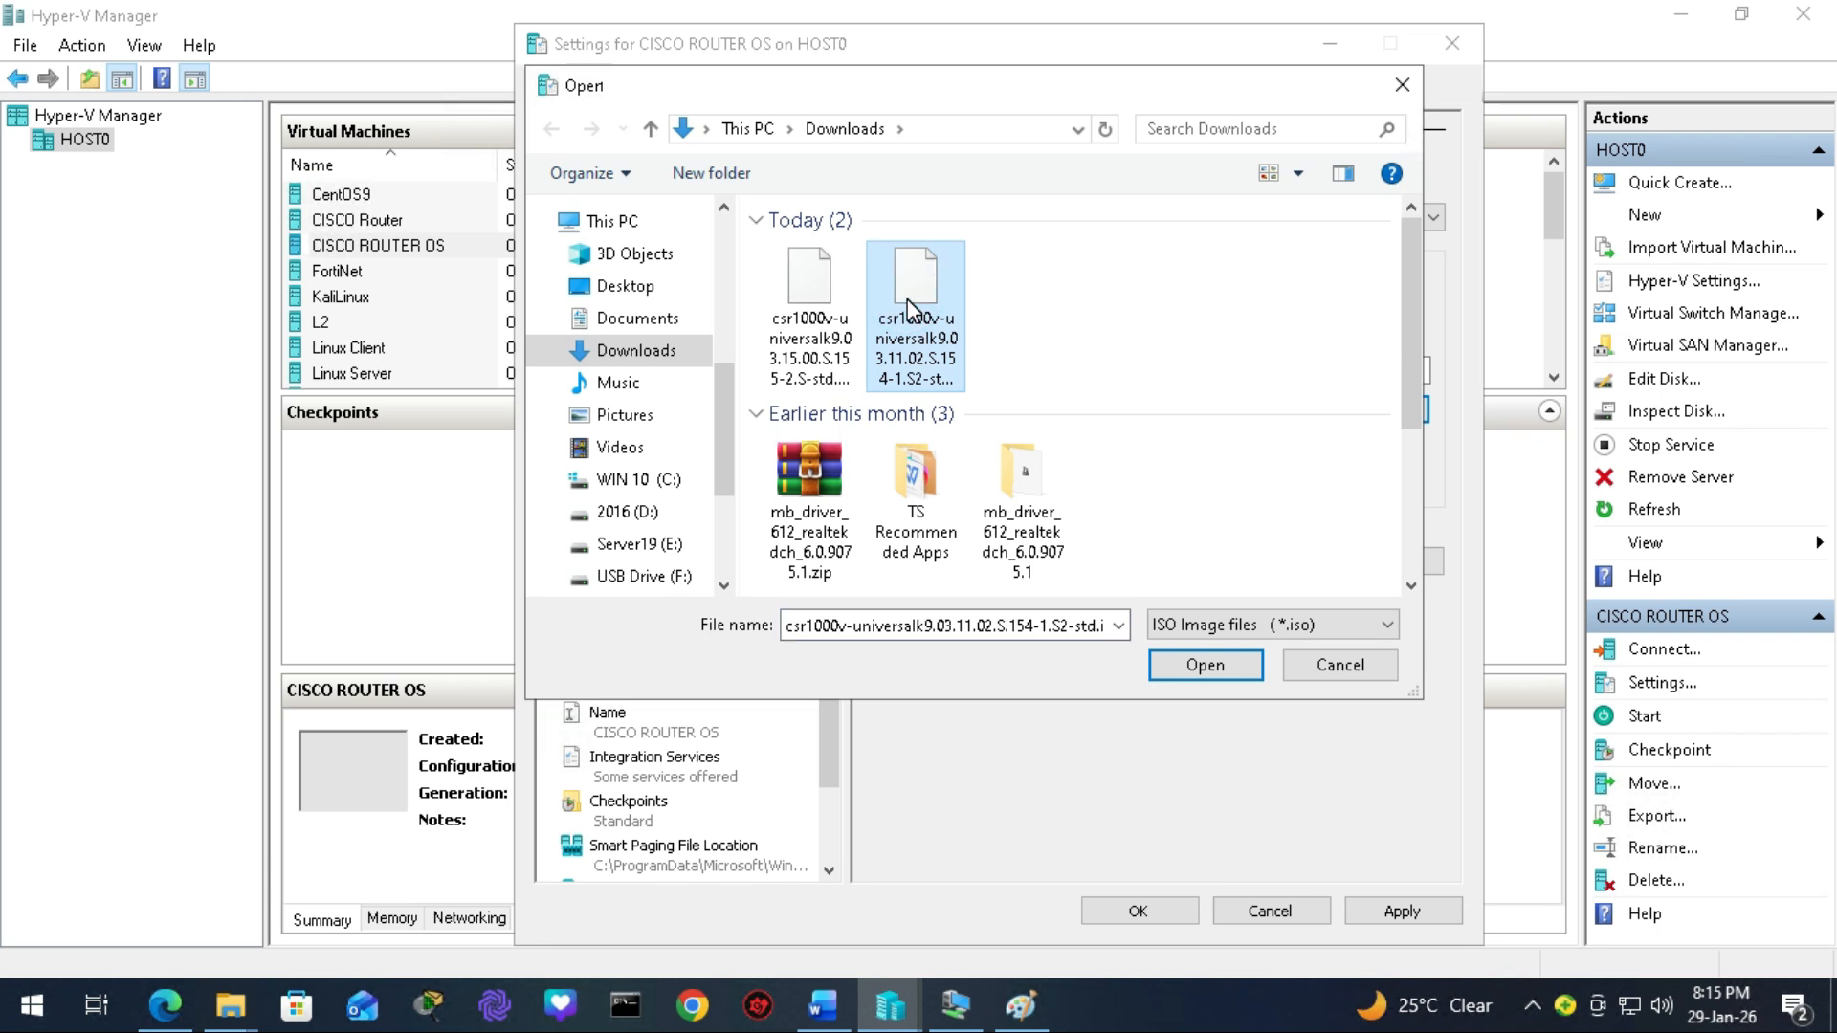
left_click(1203, 667)
left_click(1399, 913)
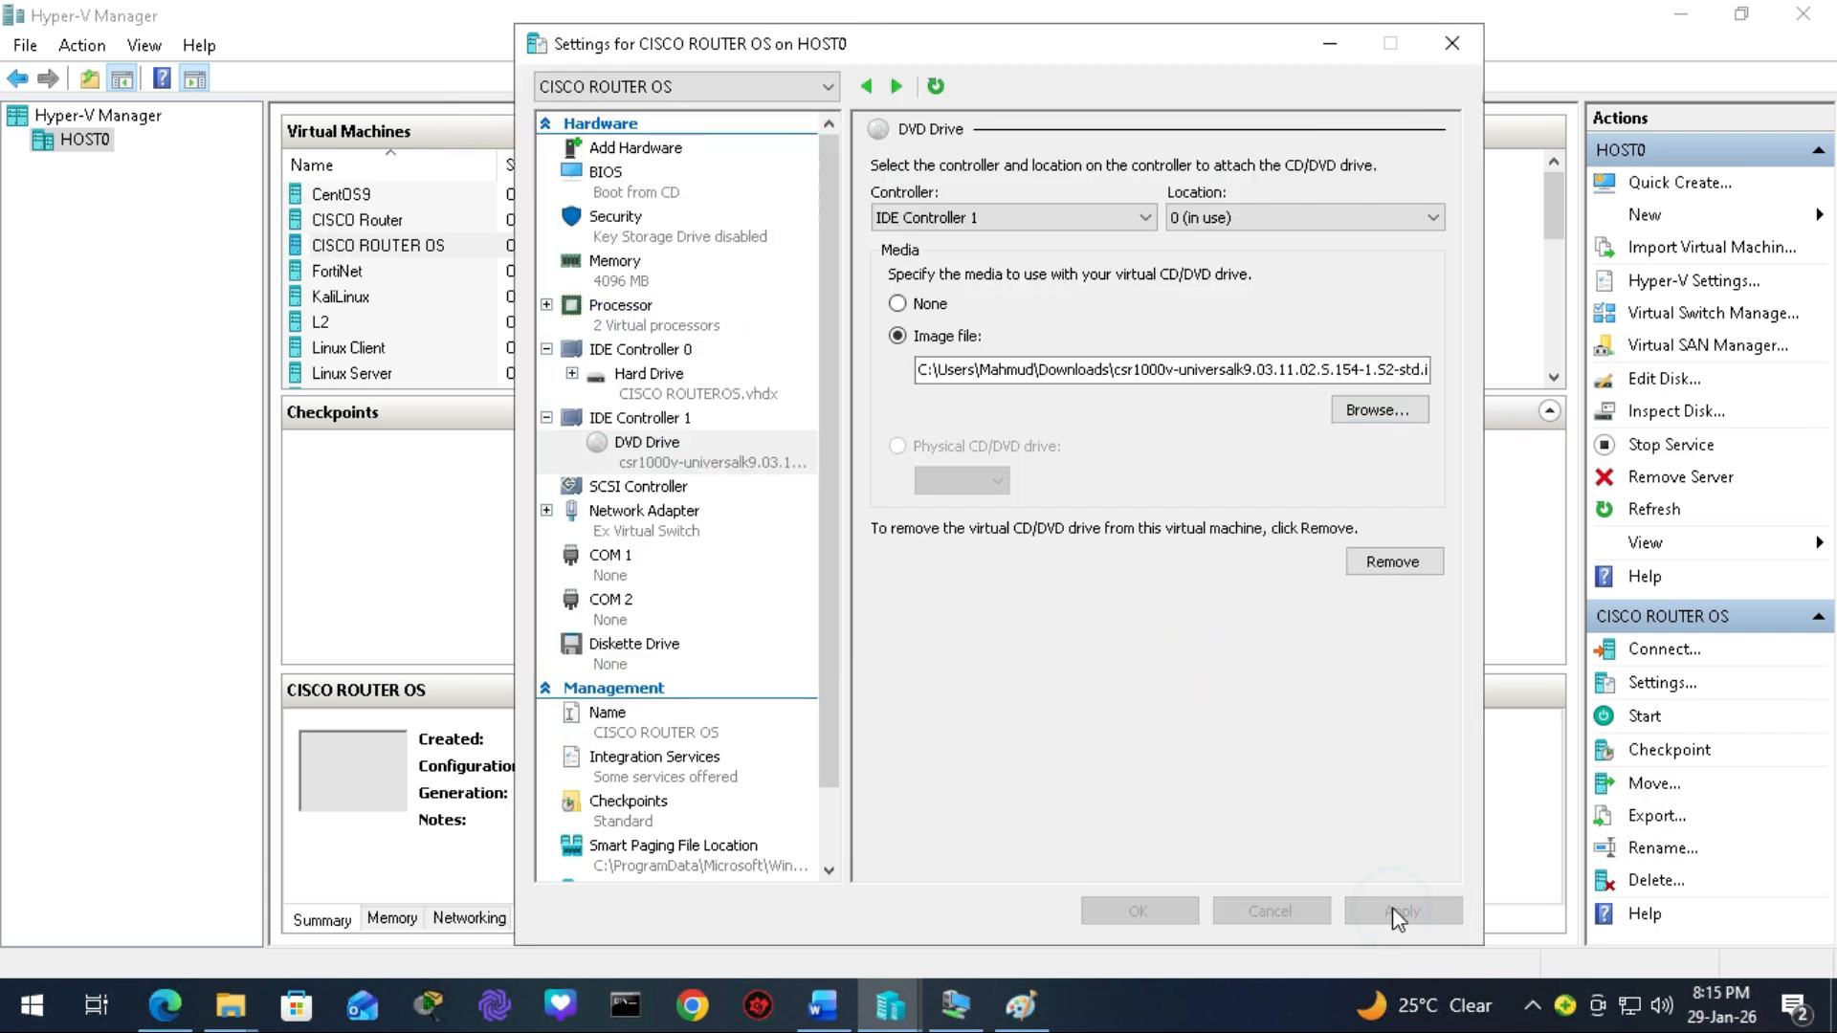
left_click(1153, 909)
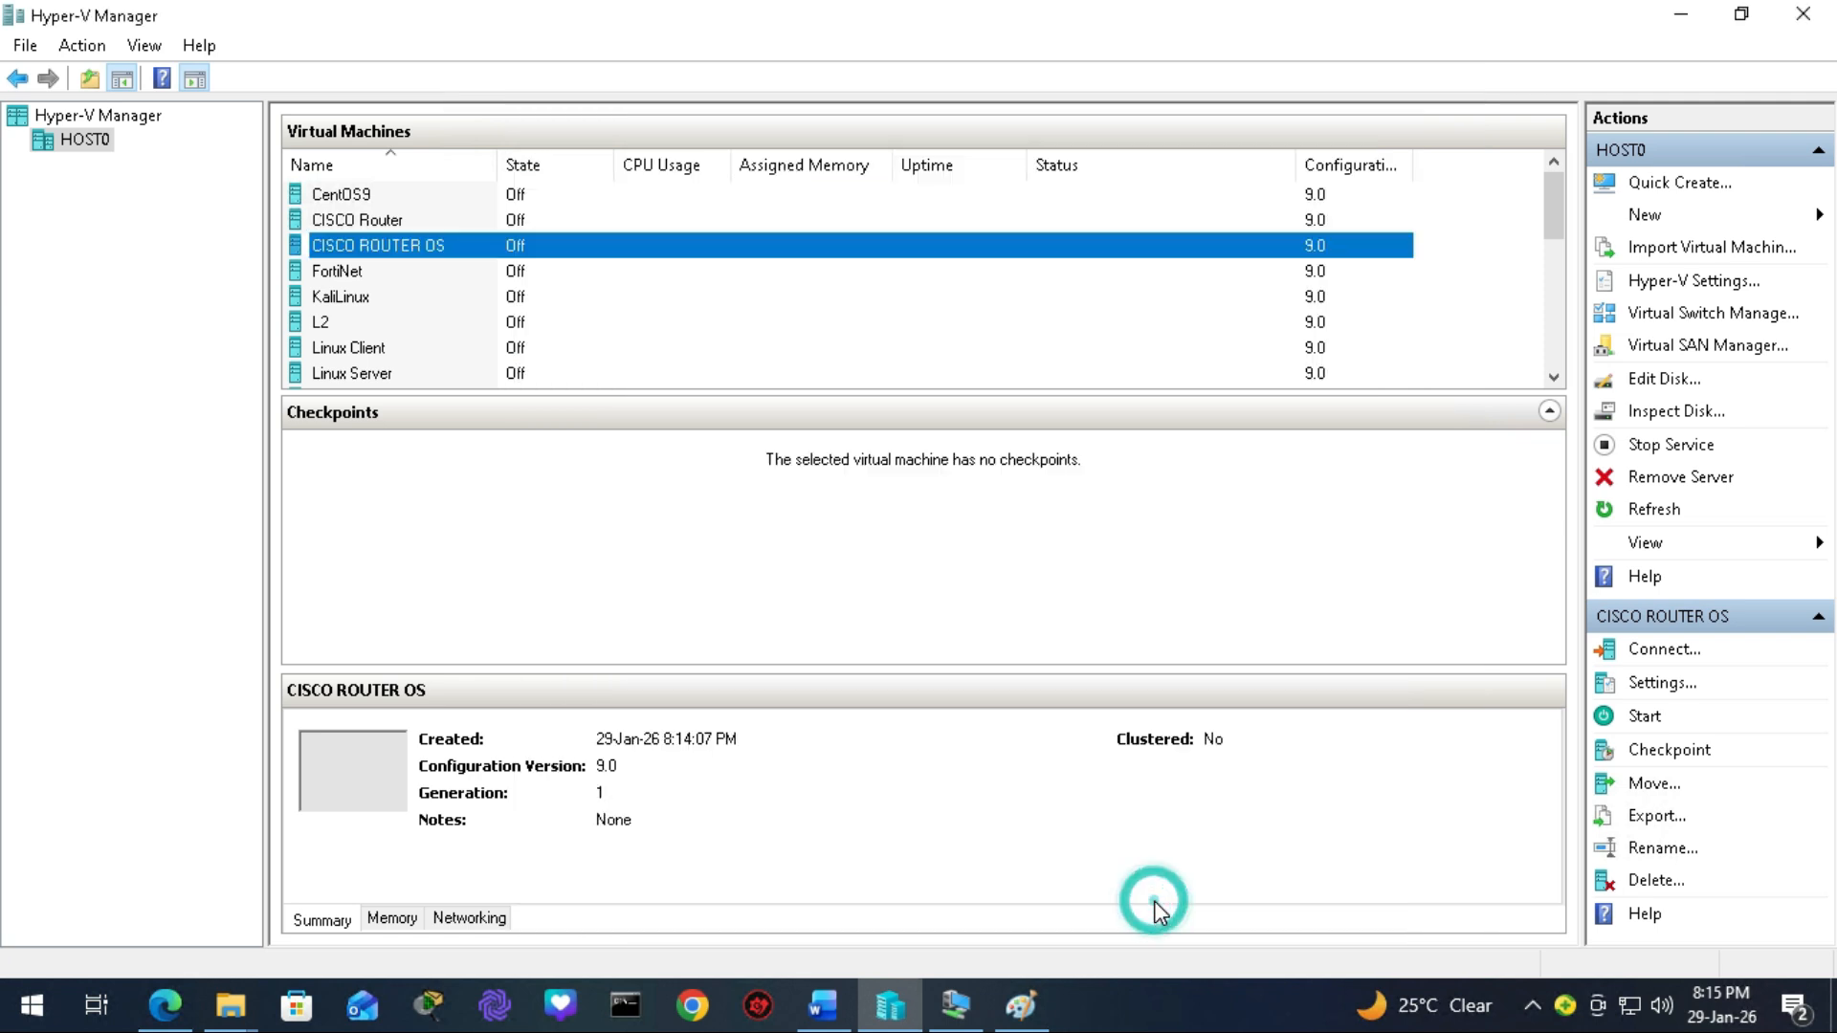
Connect to CISCO ROUTER OS, start it and boot the CSR 1000V Virtual Console entry.
right_click(464, 250)
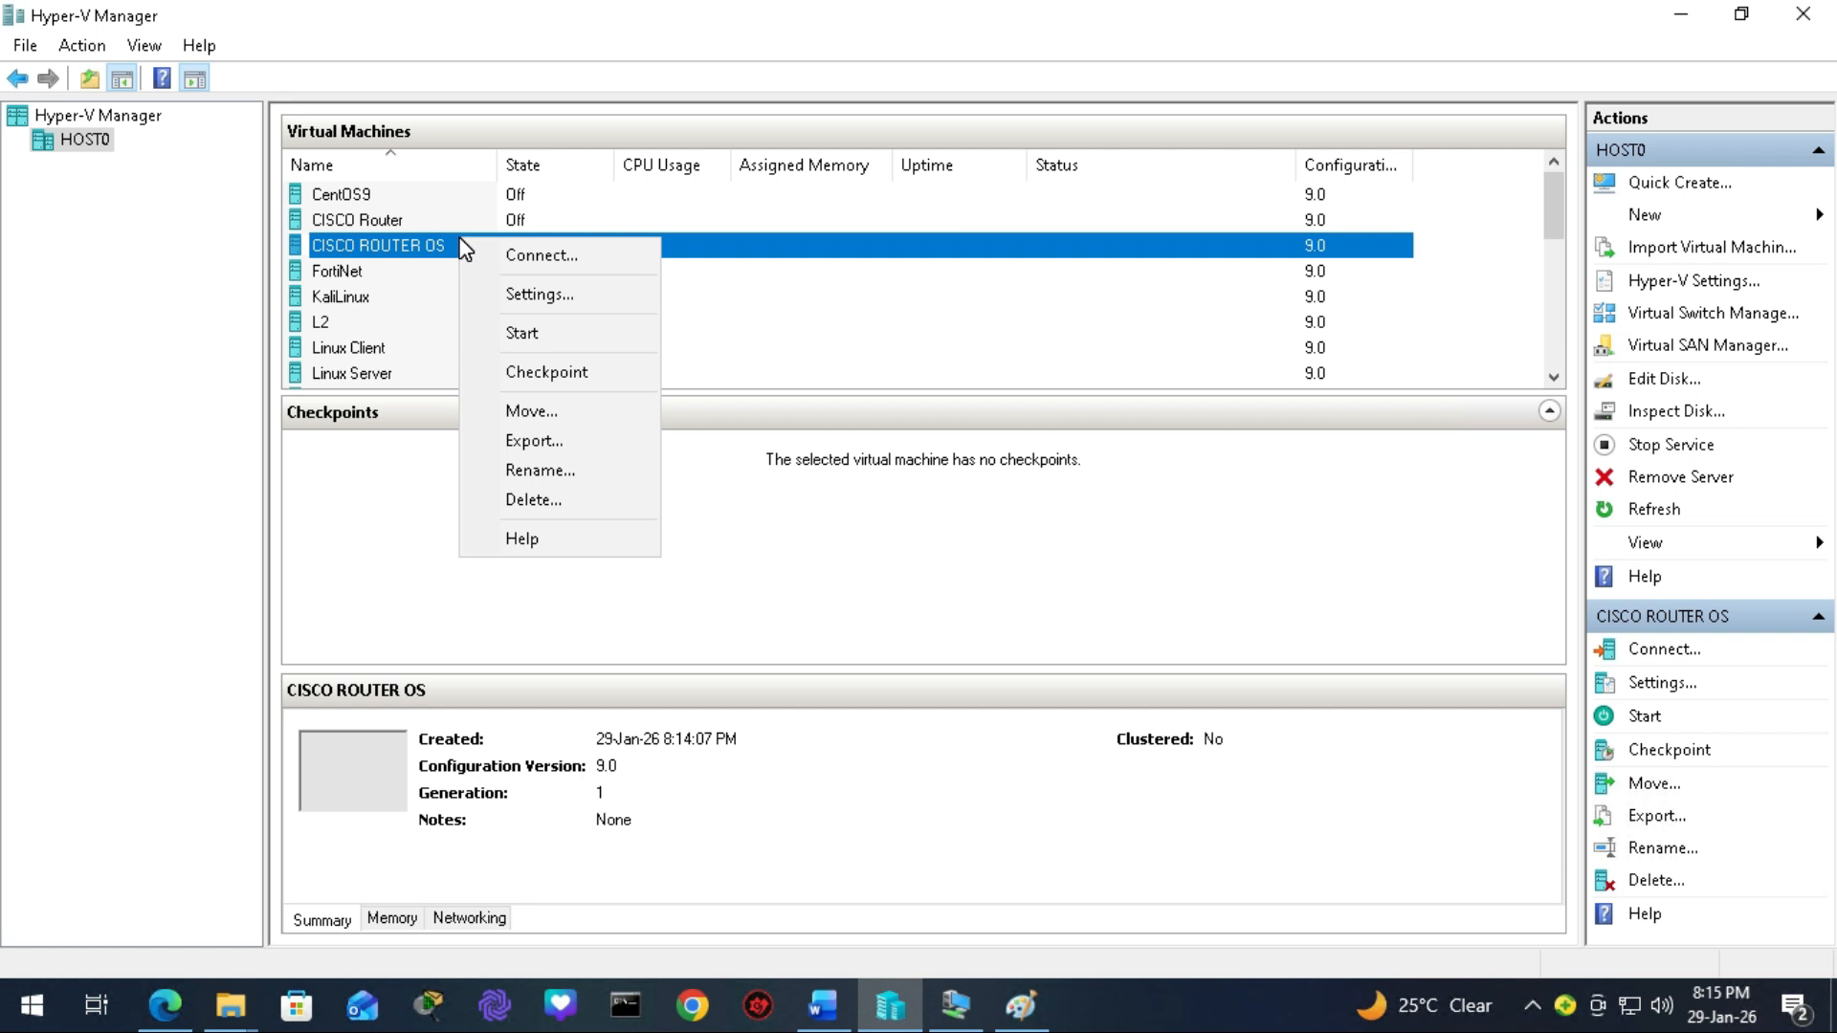
left_click(540, 255)
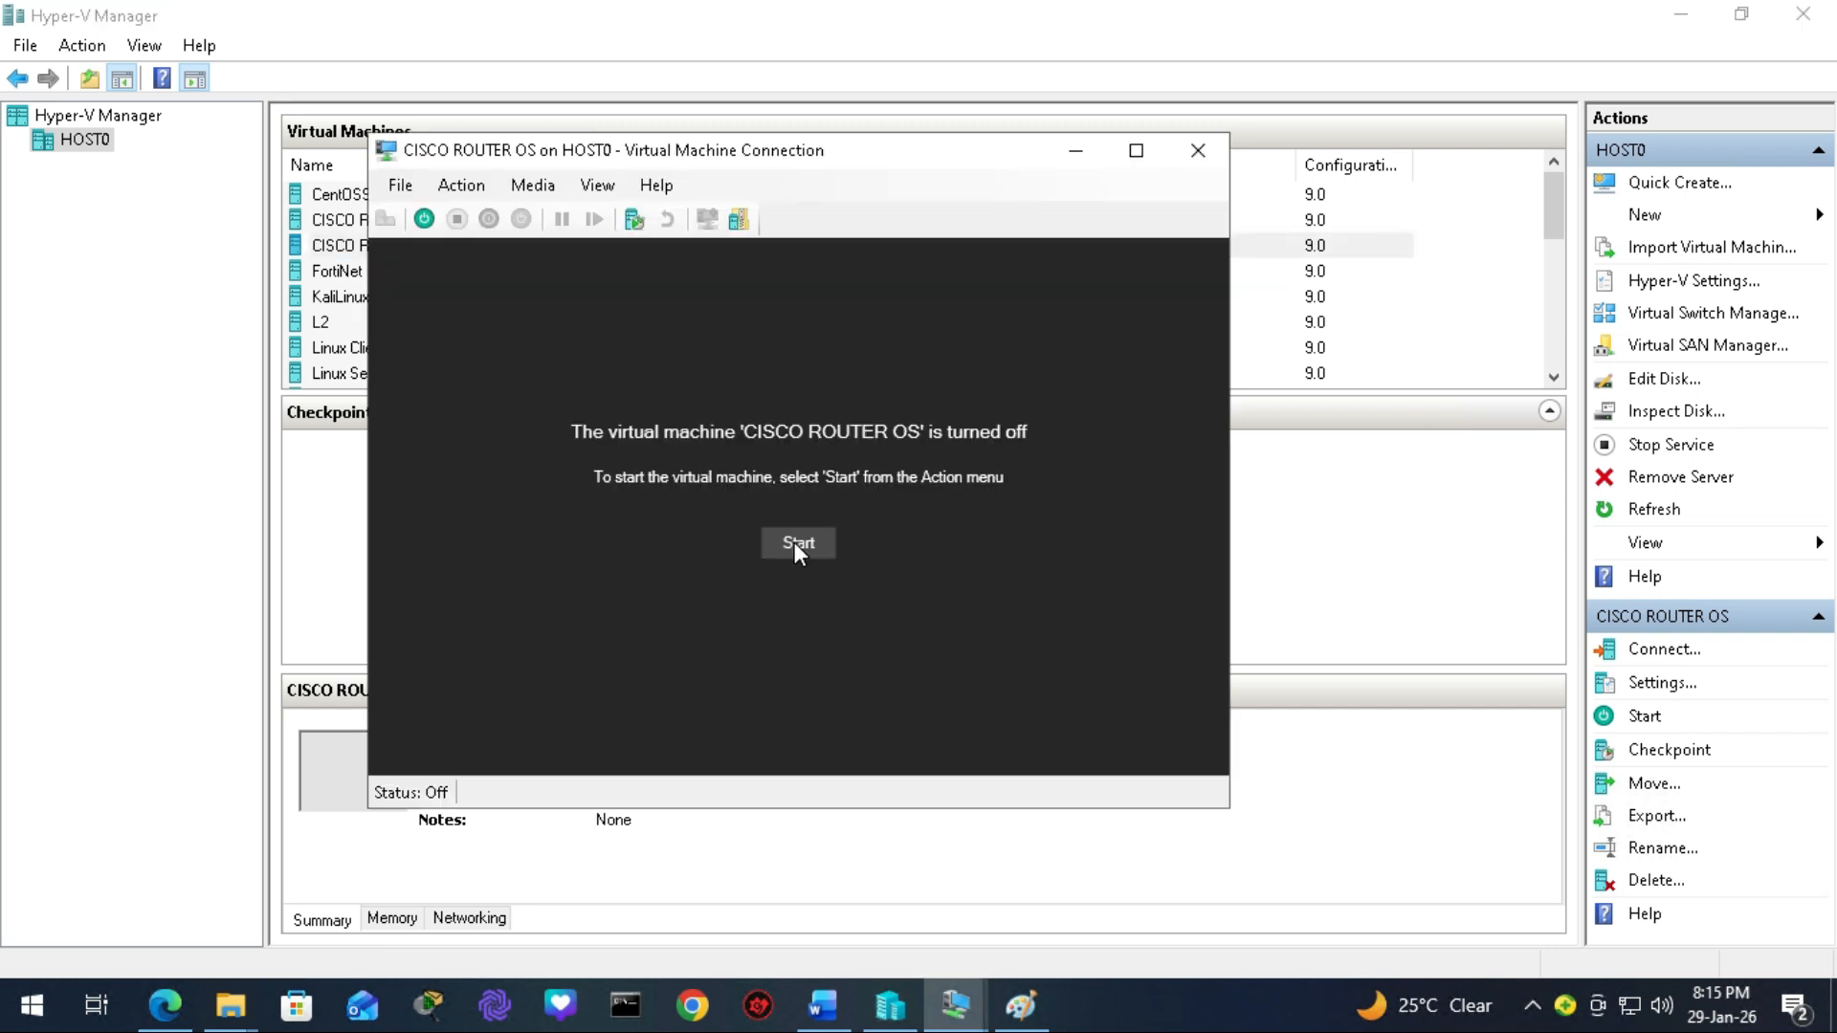
left_click(798, 543)
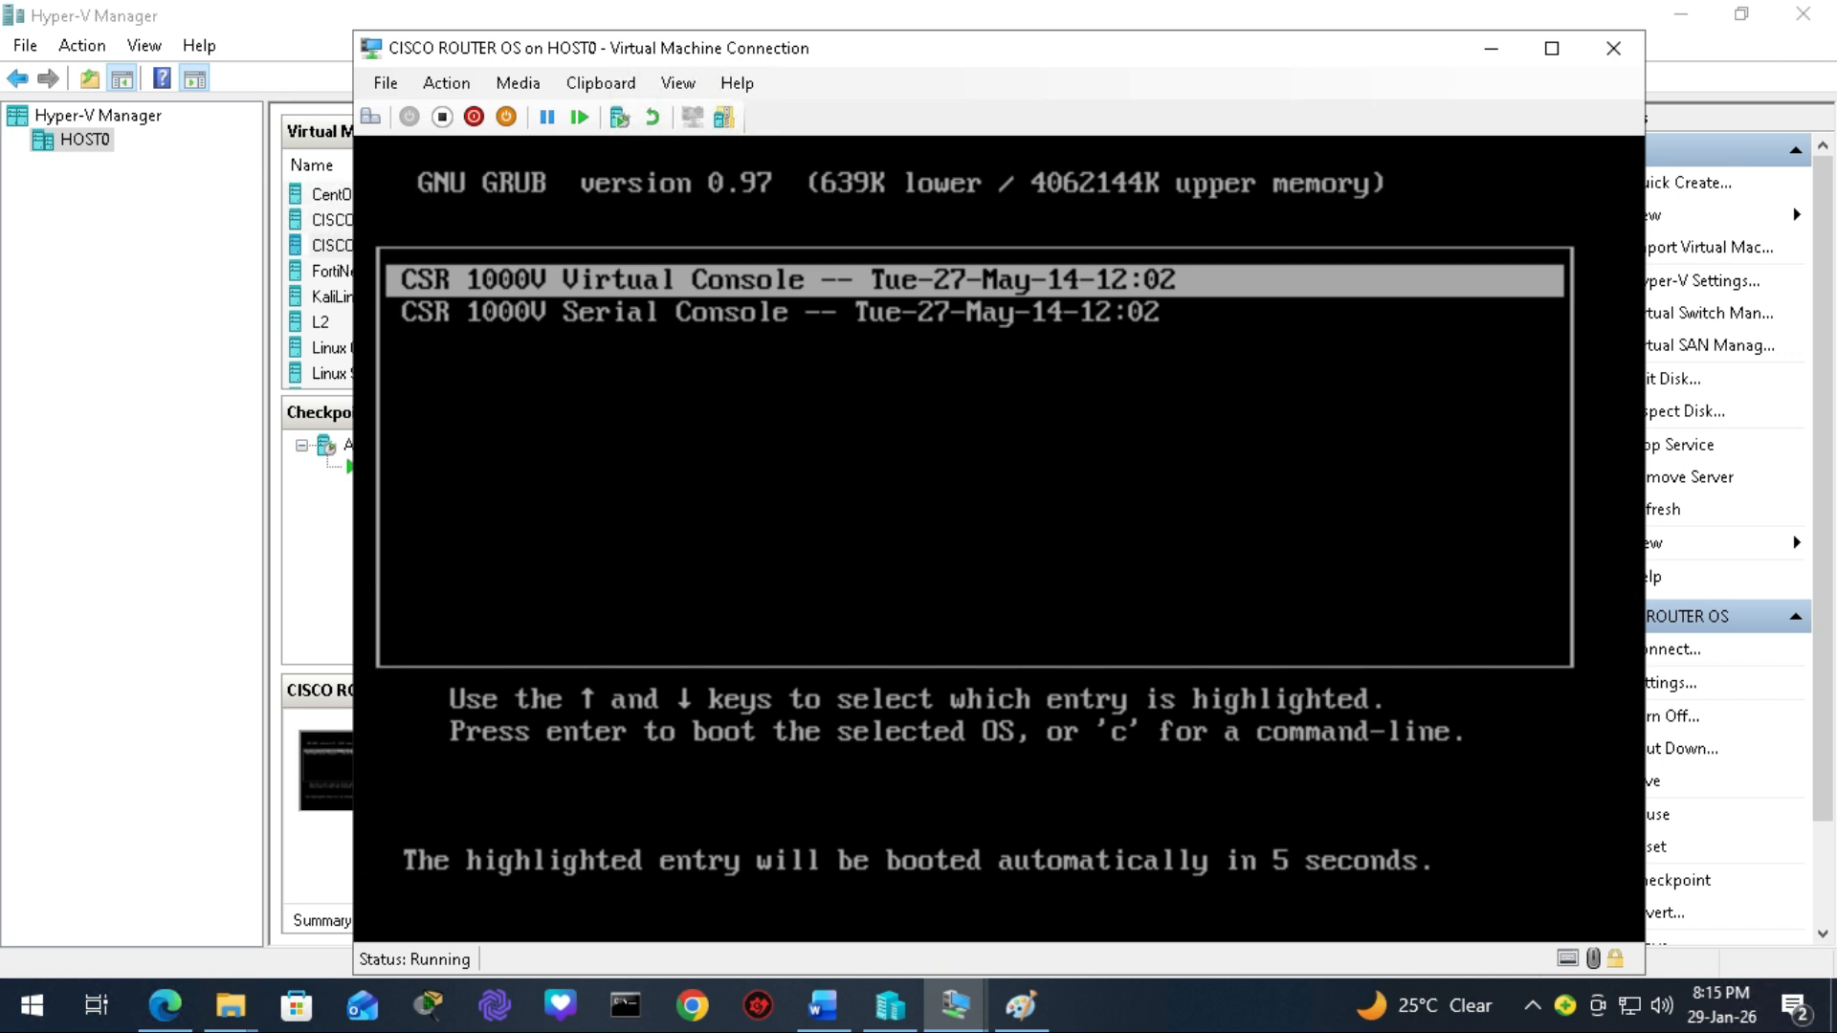
key("Return")
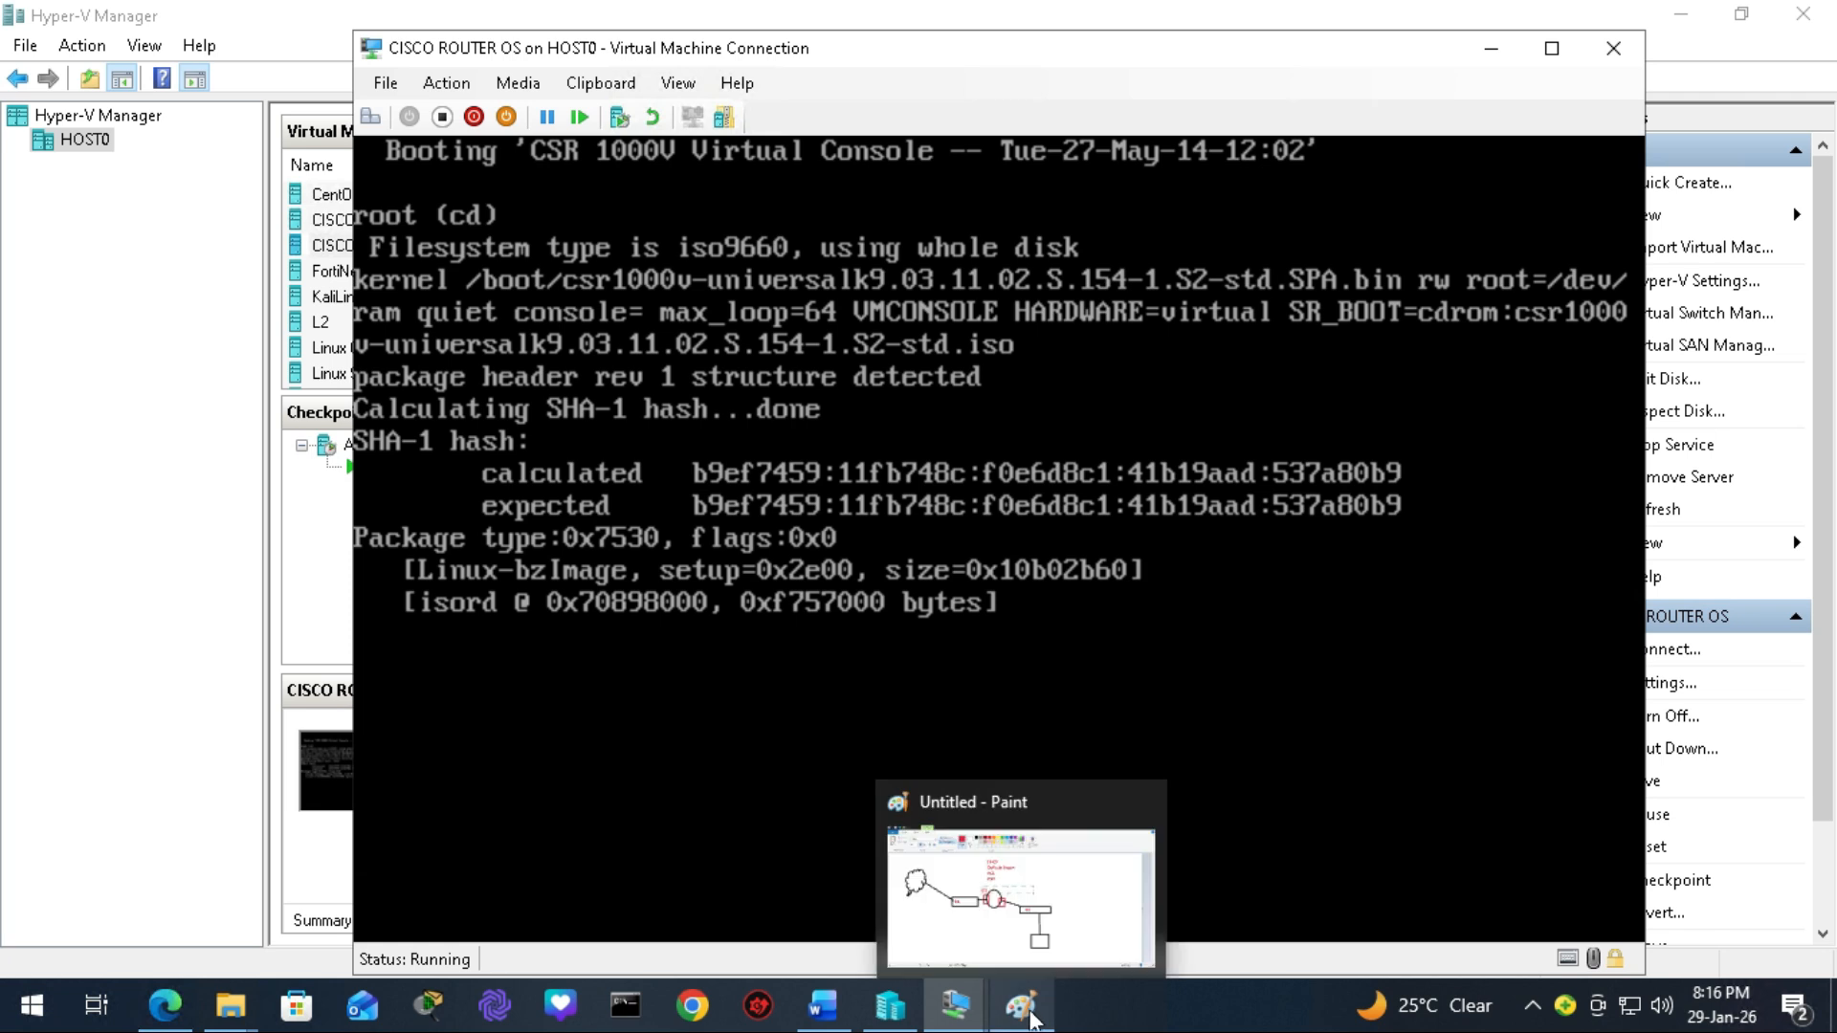
Switch to Paint and label the router circle R and its inner-side interface box G2.
left_click(1021, 1005)
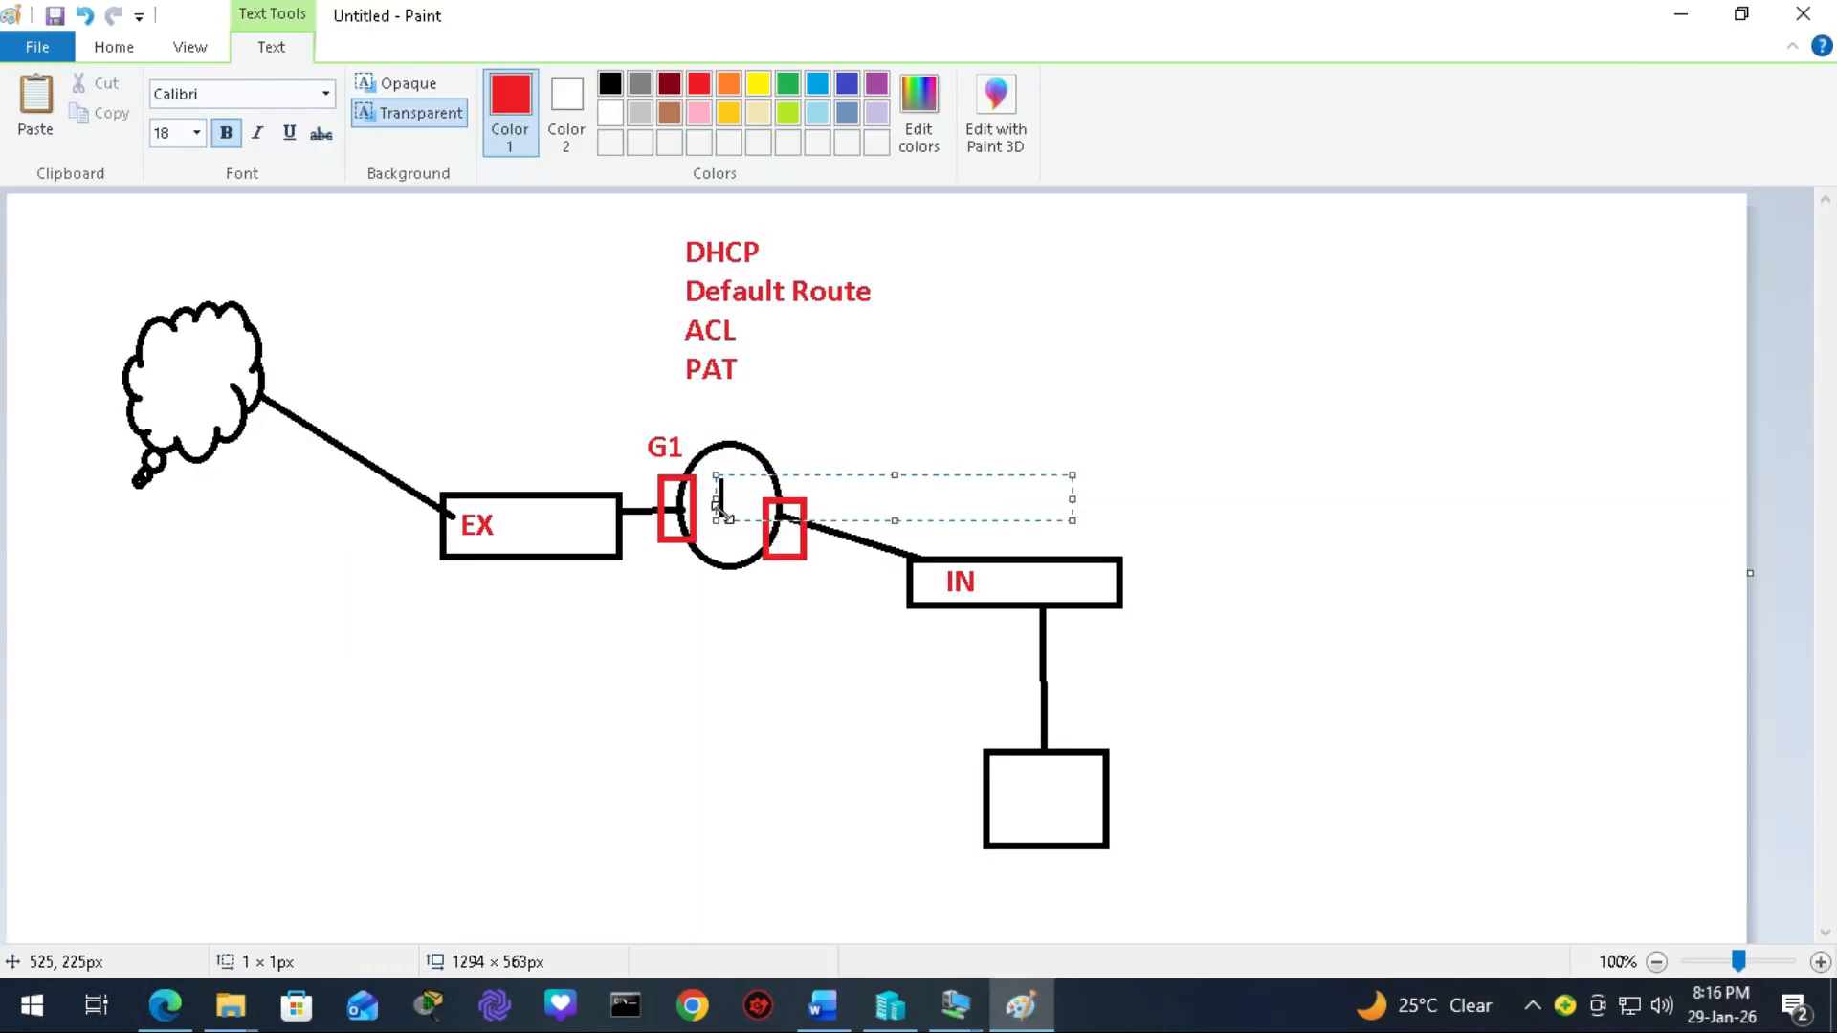
type("R")
left_click(812, 595)
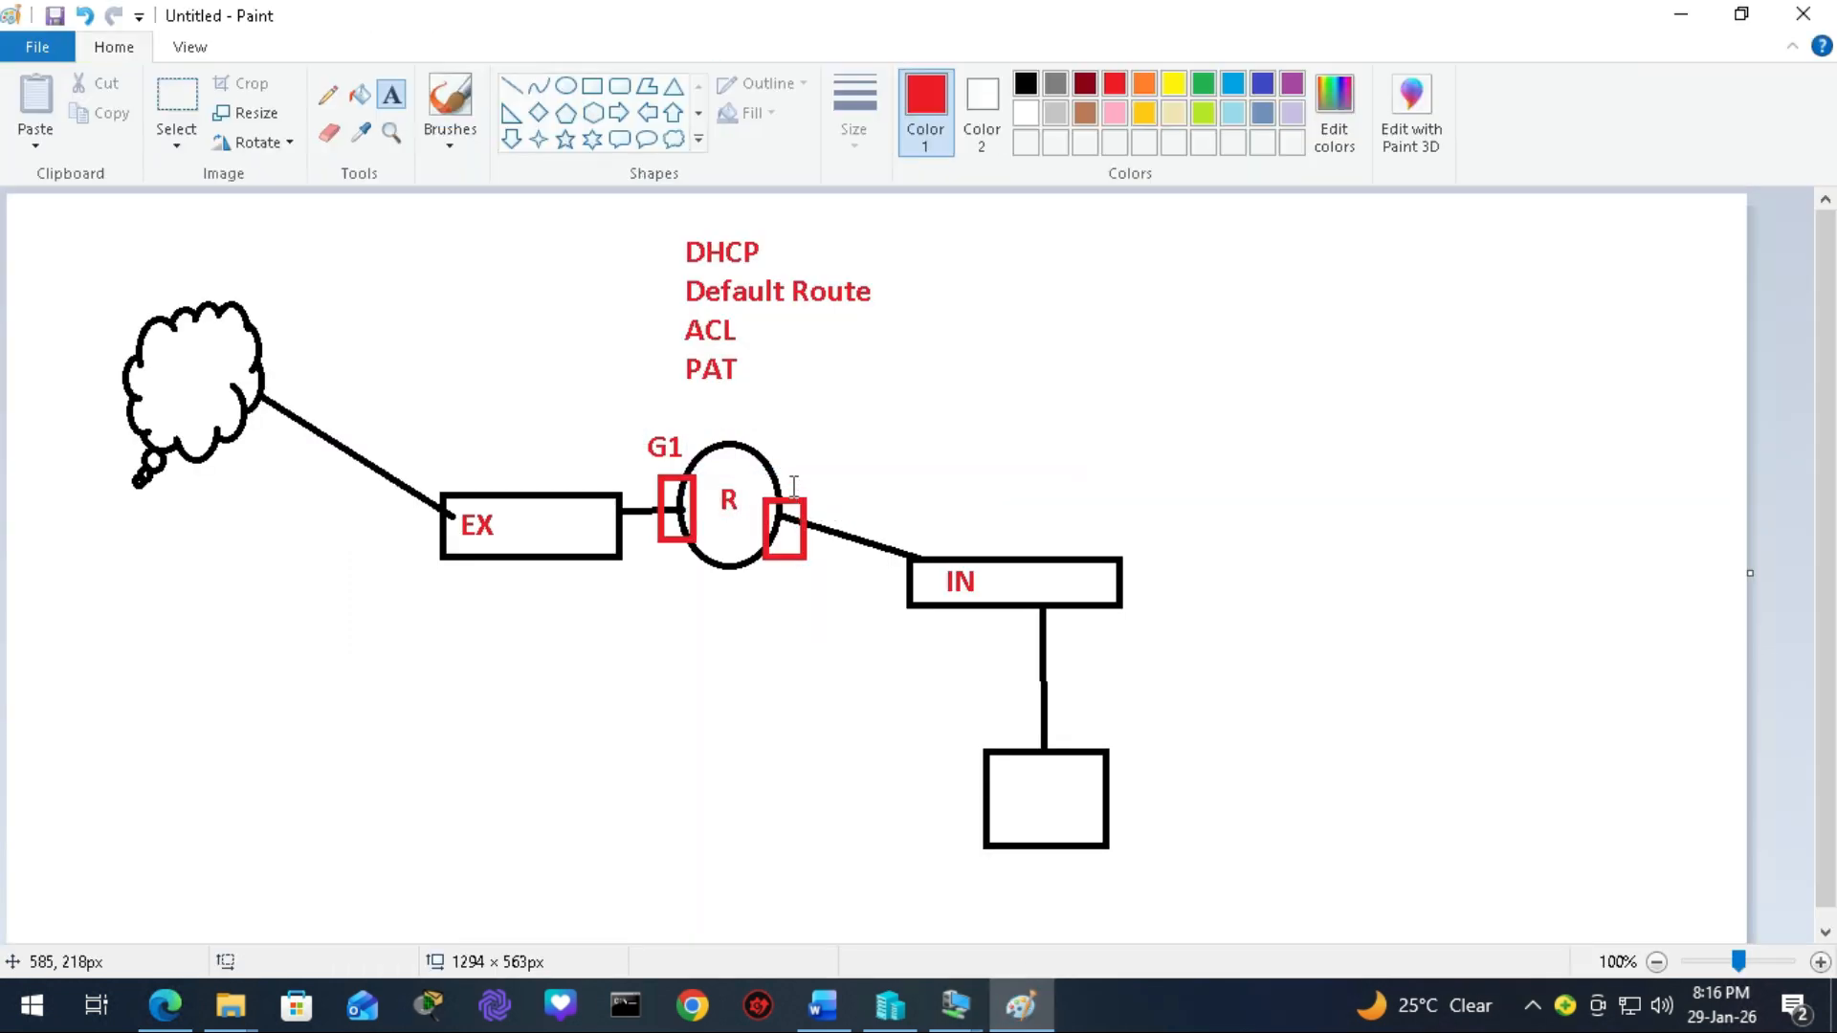
left_click(786, 469)
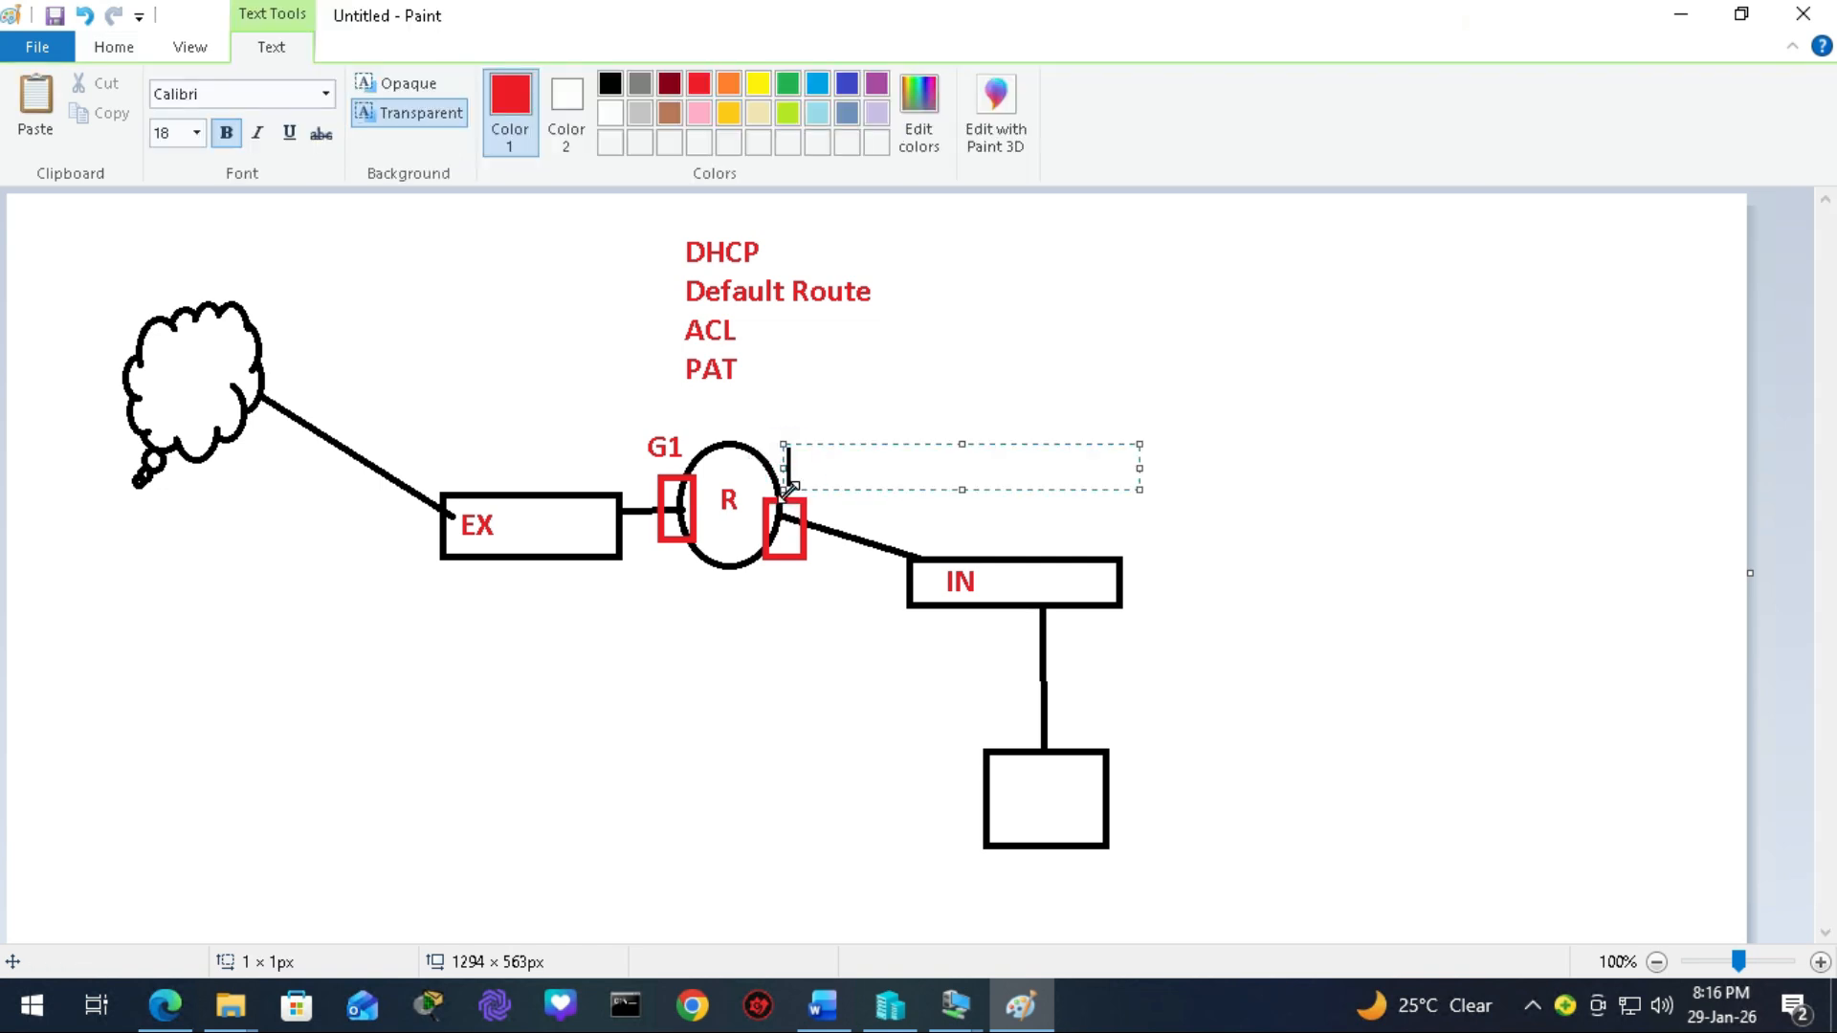
type("G2")
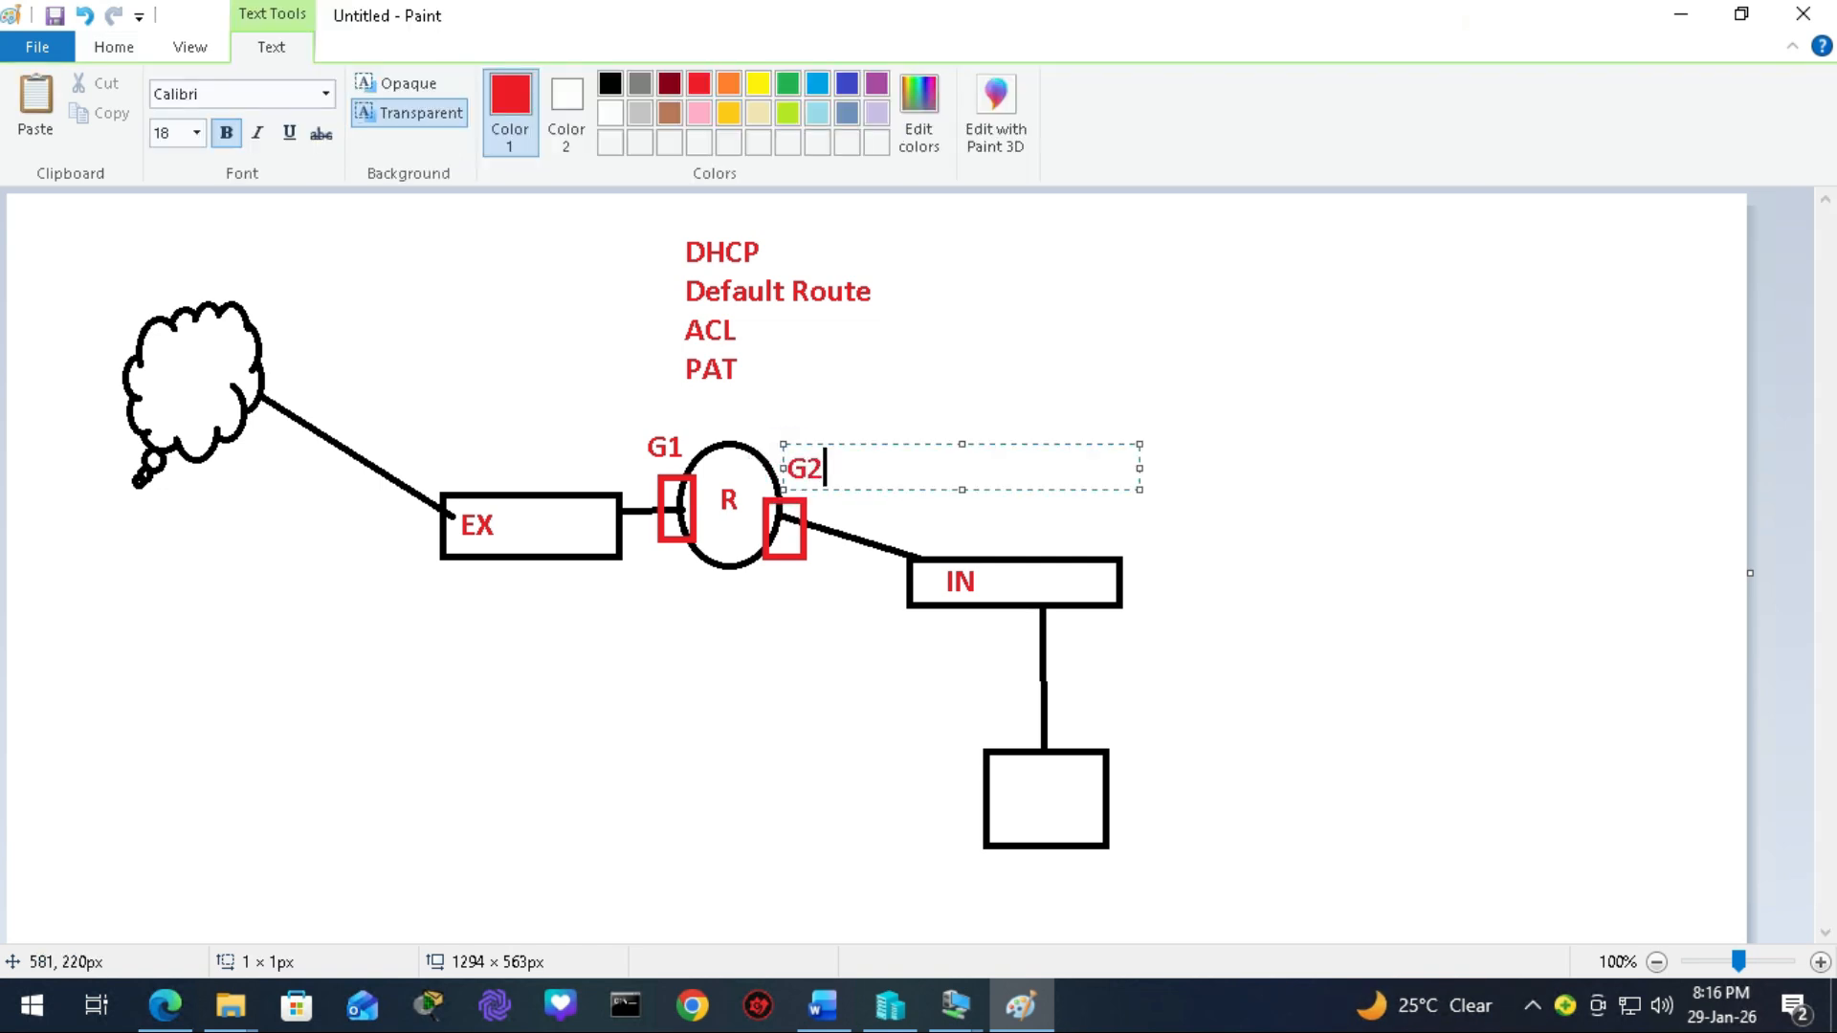
left_click(832, 610)
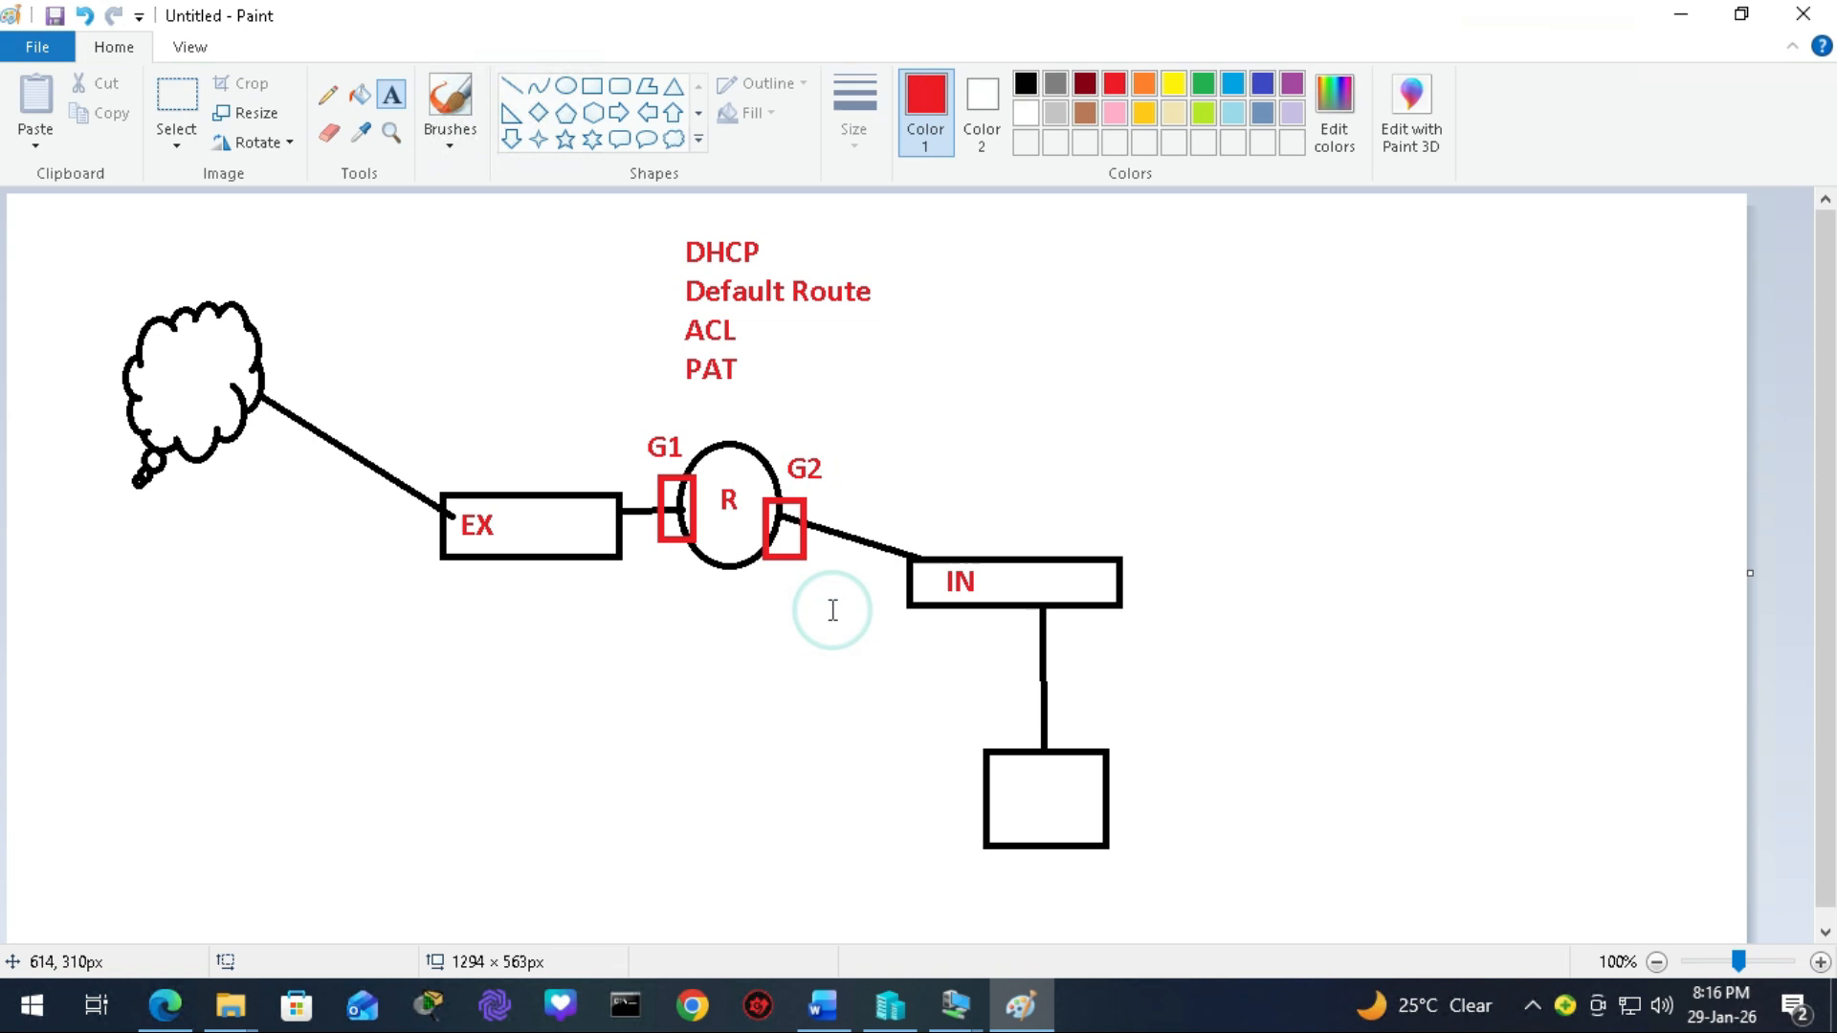
Label the box connected below the IN switch W11, and return to the CISCO ROUTER OS console.
left_click(998, 787)
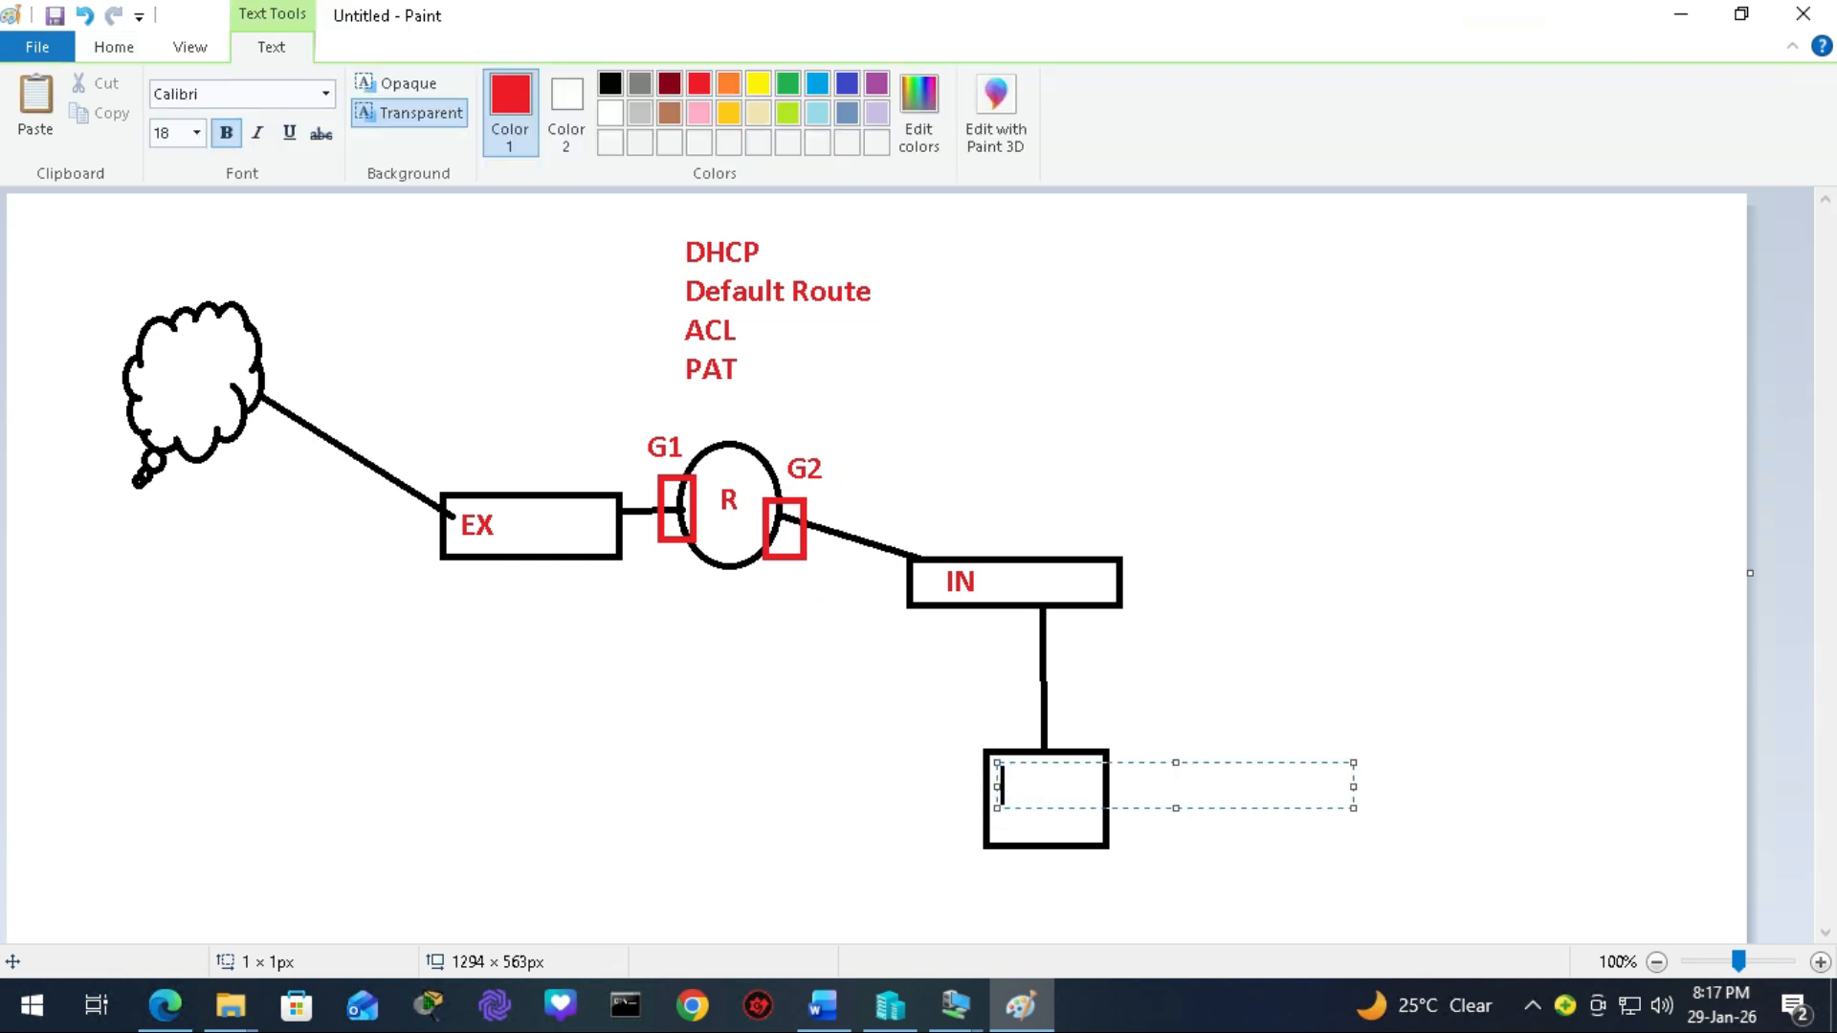
type("W11")
left_click(836, 414)
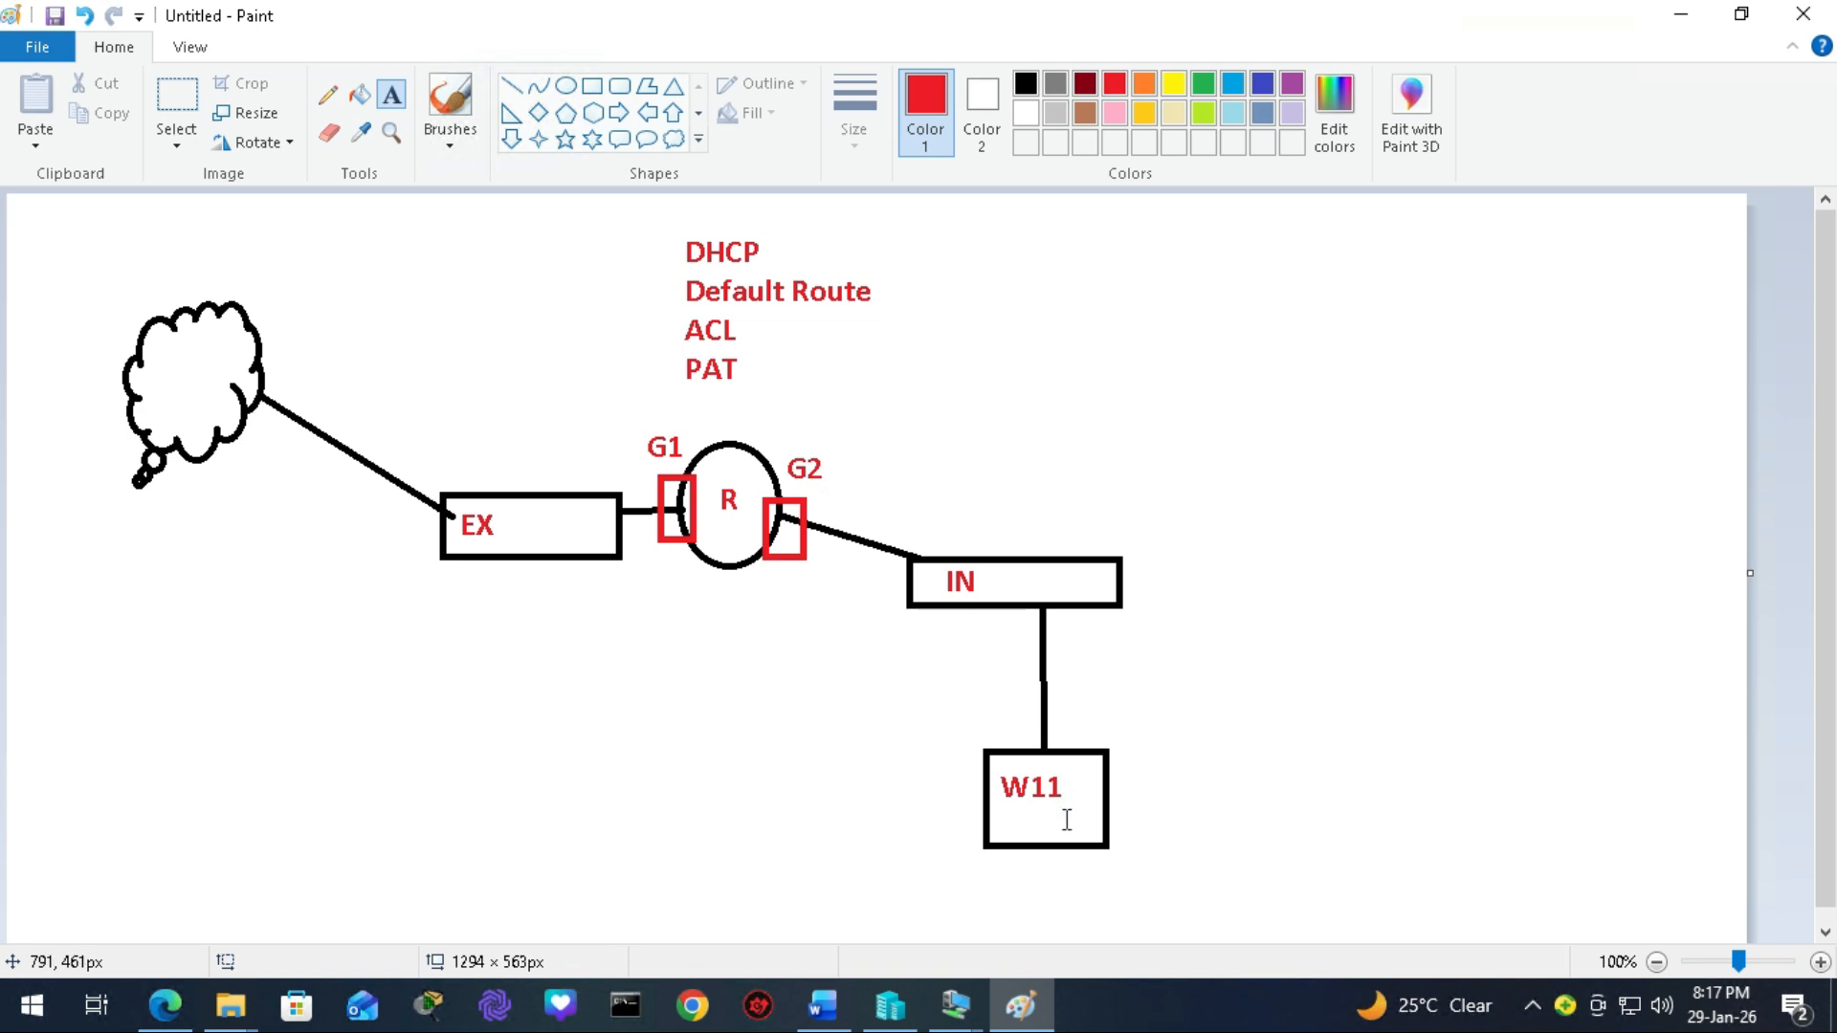
left_click(1681, 15)
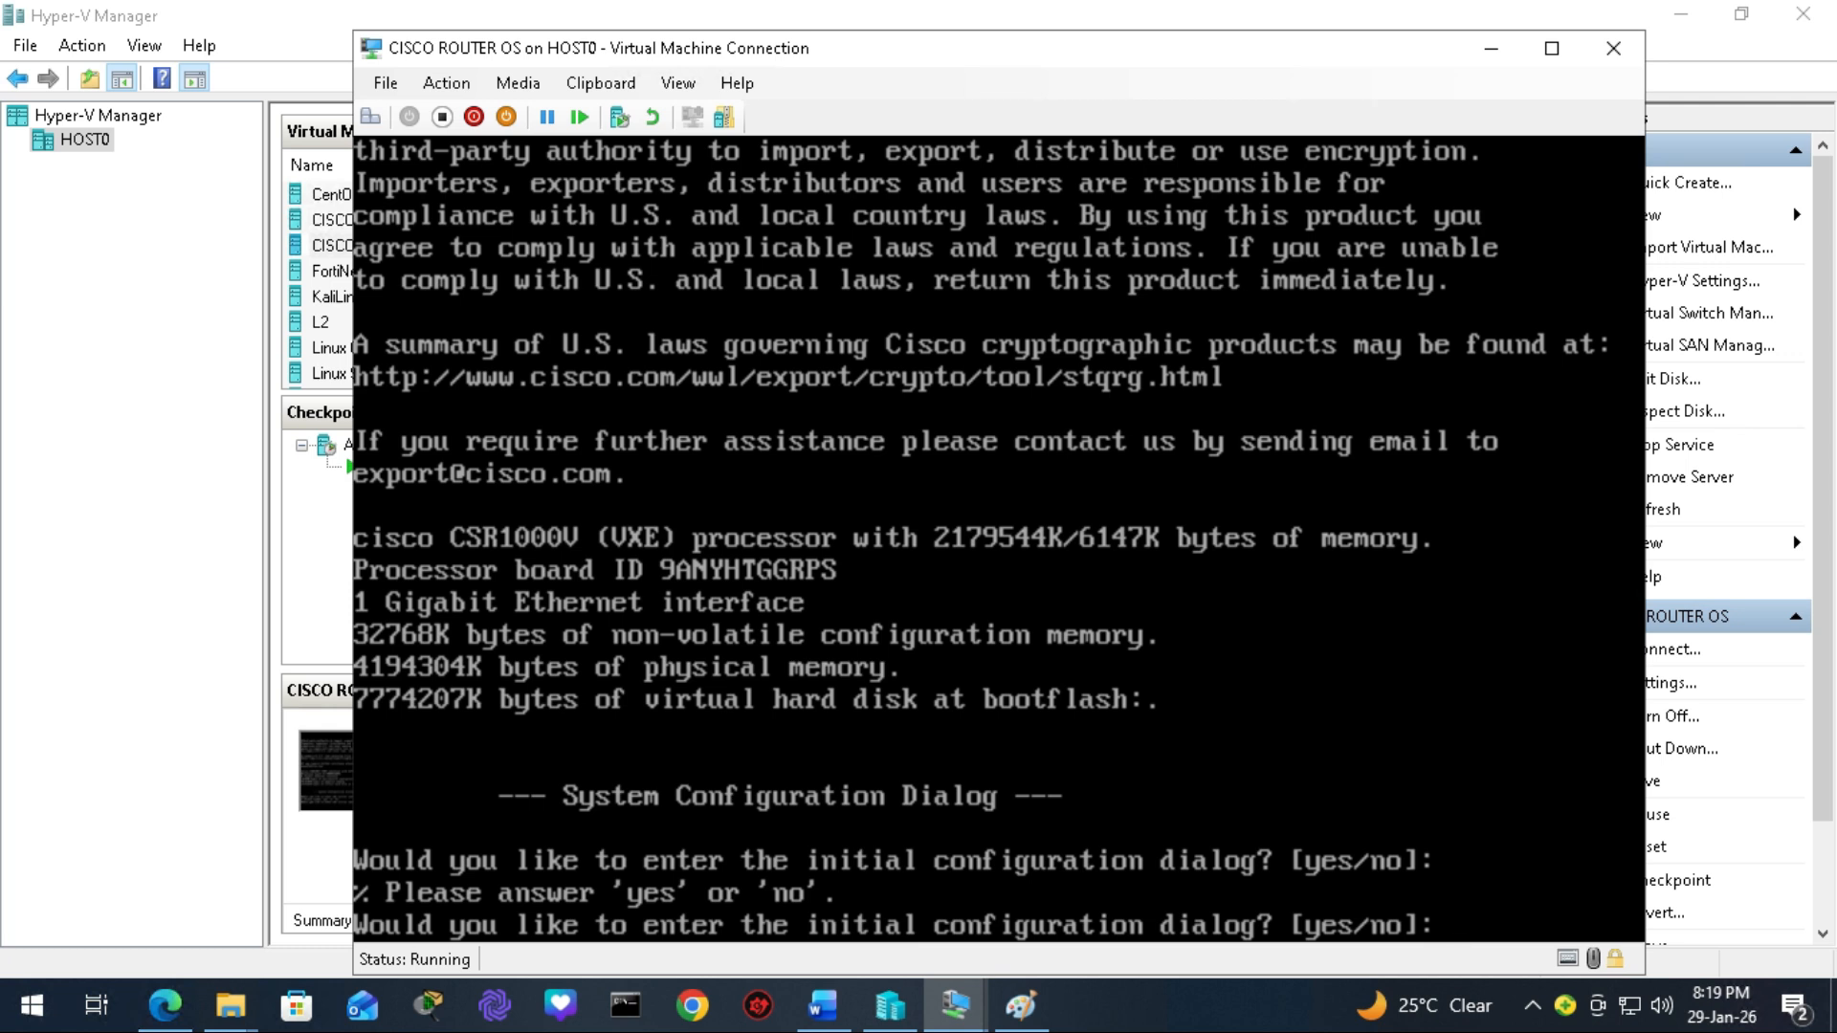
Answer no to the router's initial configuration dialog and enter privileged EXEC mode with enable.
left_click(1447, 918)
type("no")
key("Return")
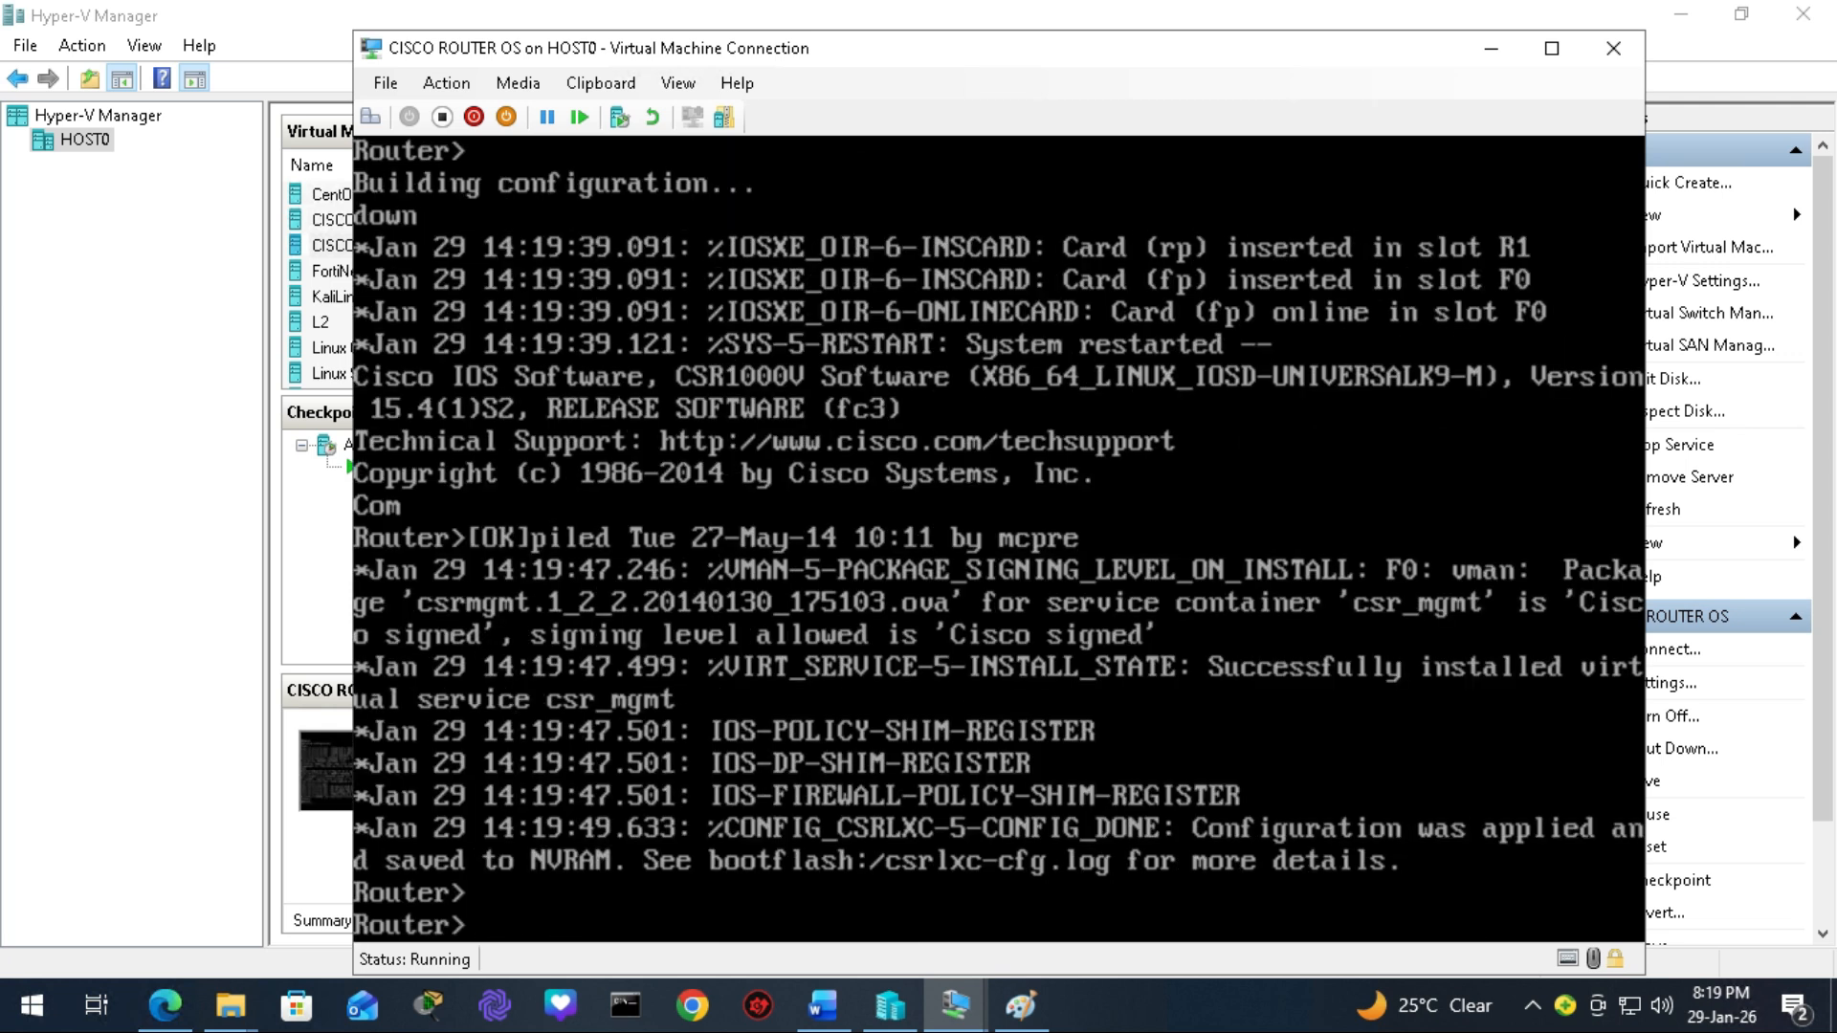
key("Return")
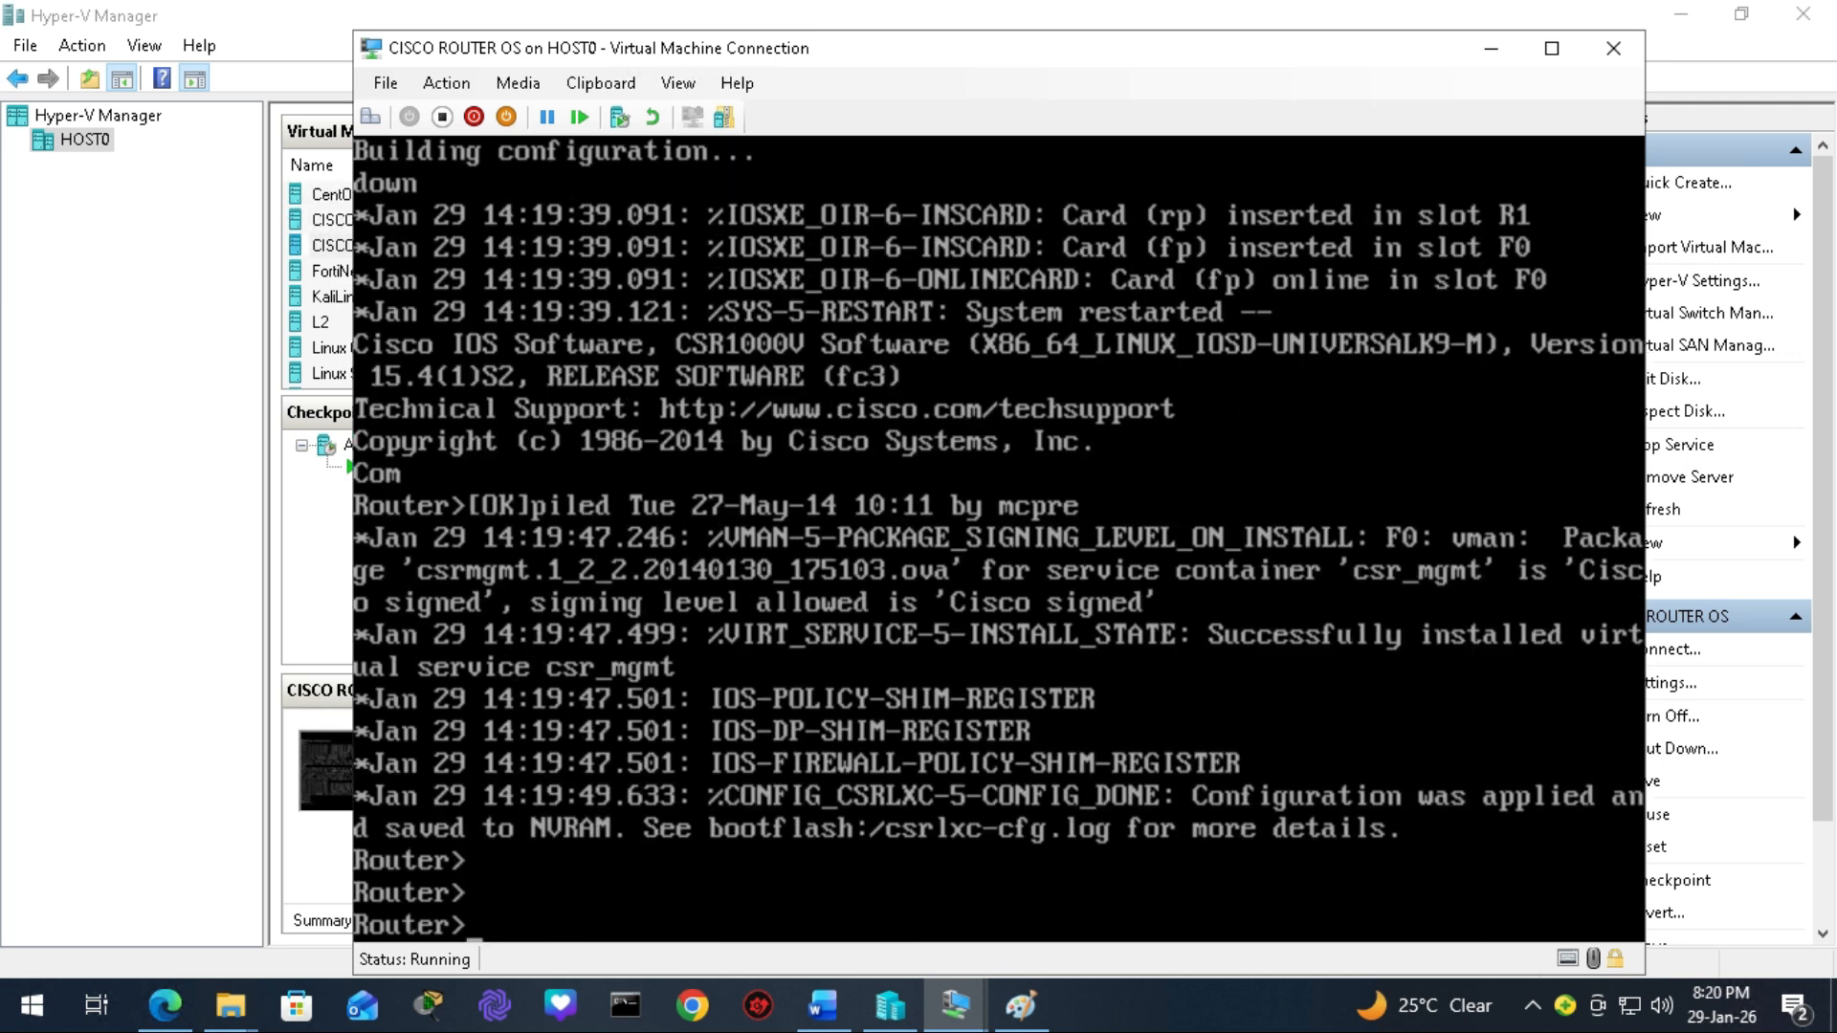
type("en")
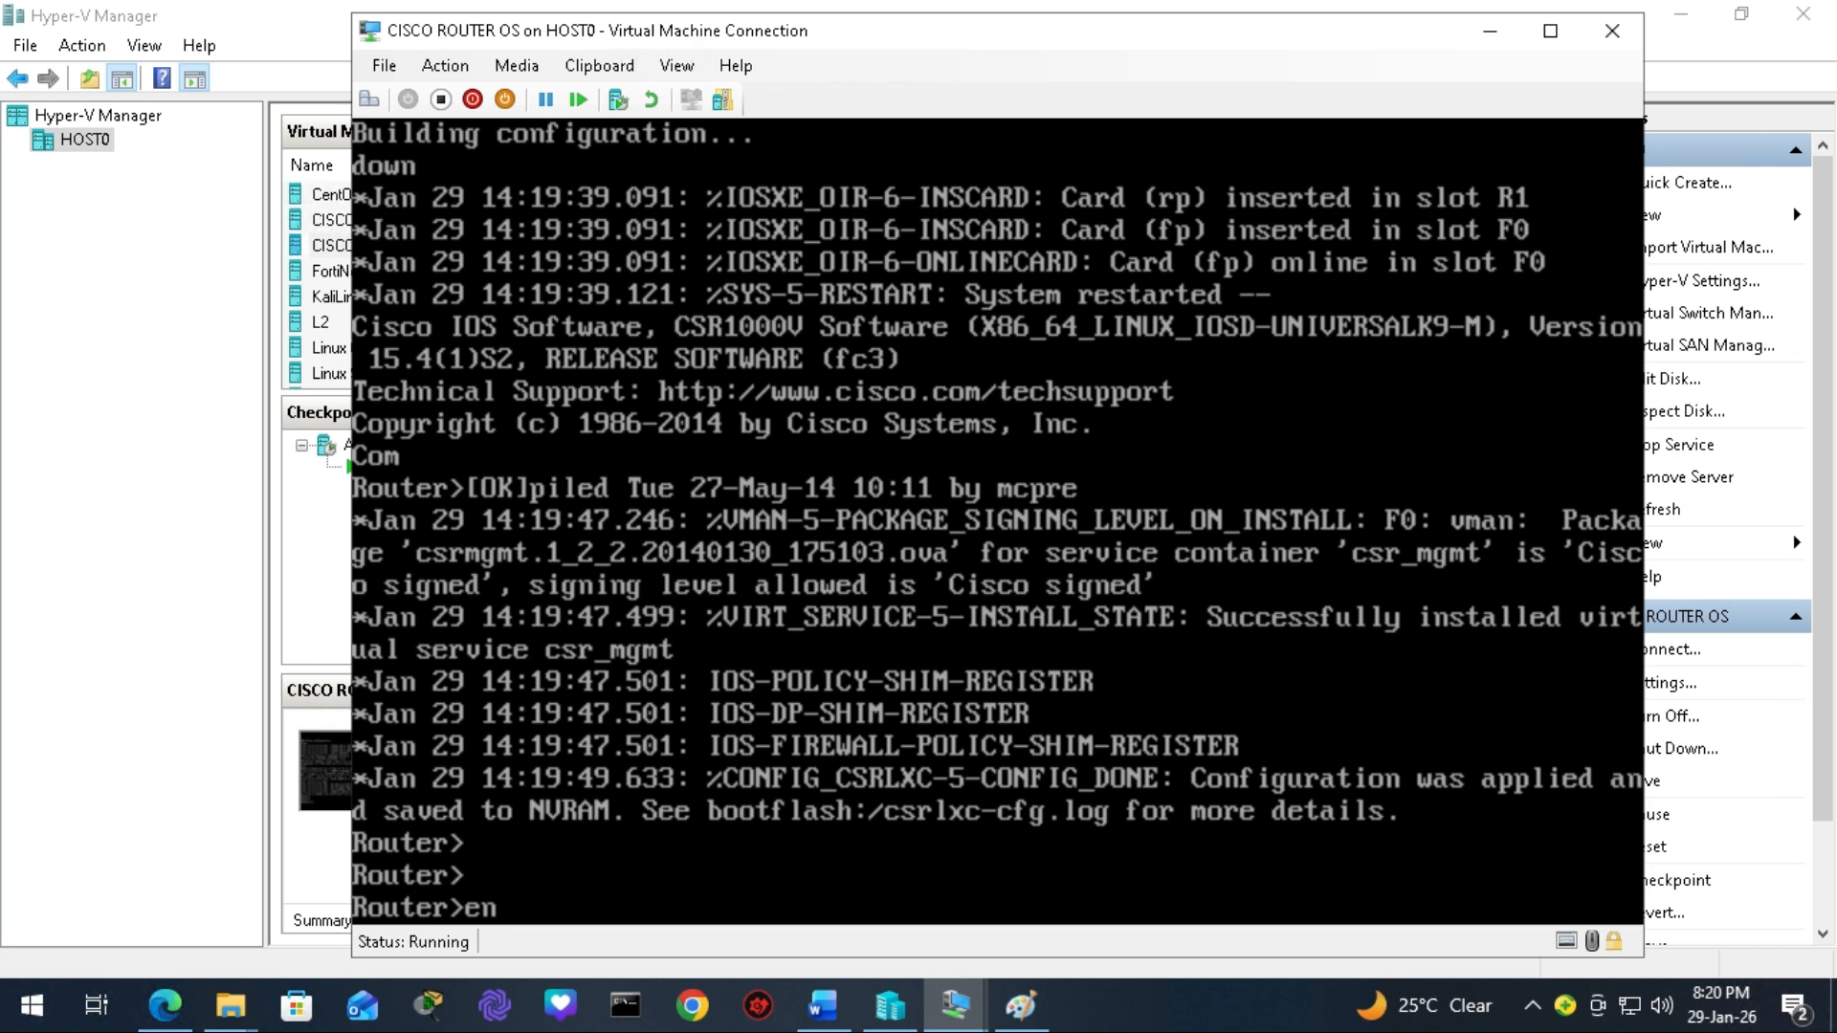
key("Tab")
key("Return")
Show the router's running configuration and page through it to examine the configured interfaces.
type("sh")
key("Tab")
type("run")
key("Tab")
key("Return")
key("space")
key("Return")
key("Return")
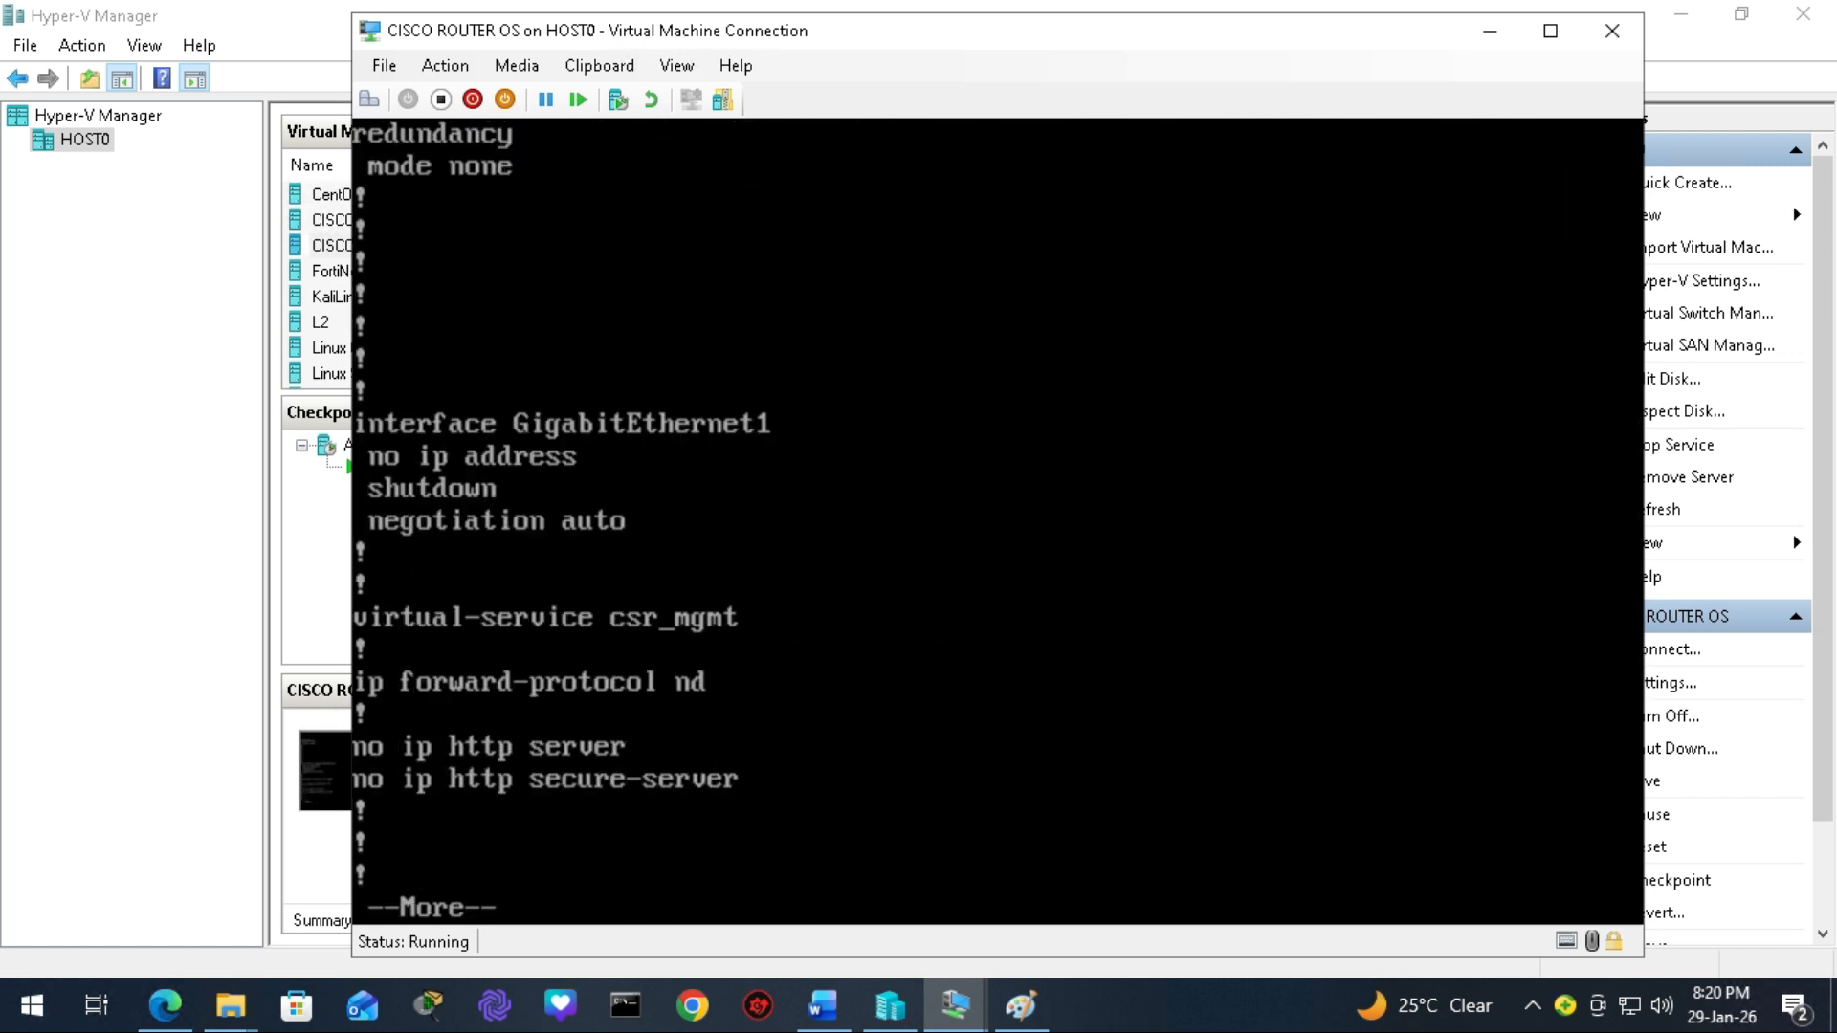
left_click(385, 416)
key("Return")
key("Return")
key("Return")
key("Return")
key("Return")
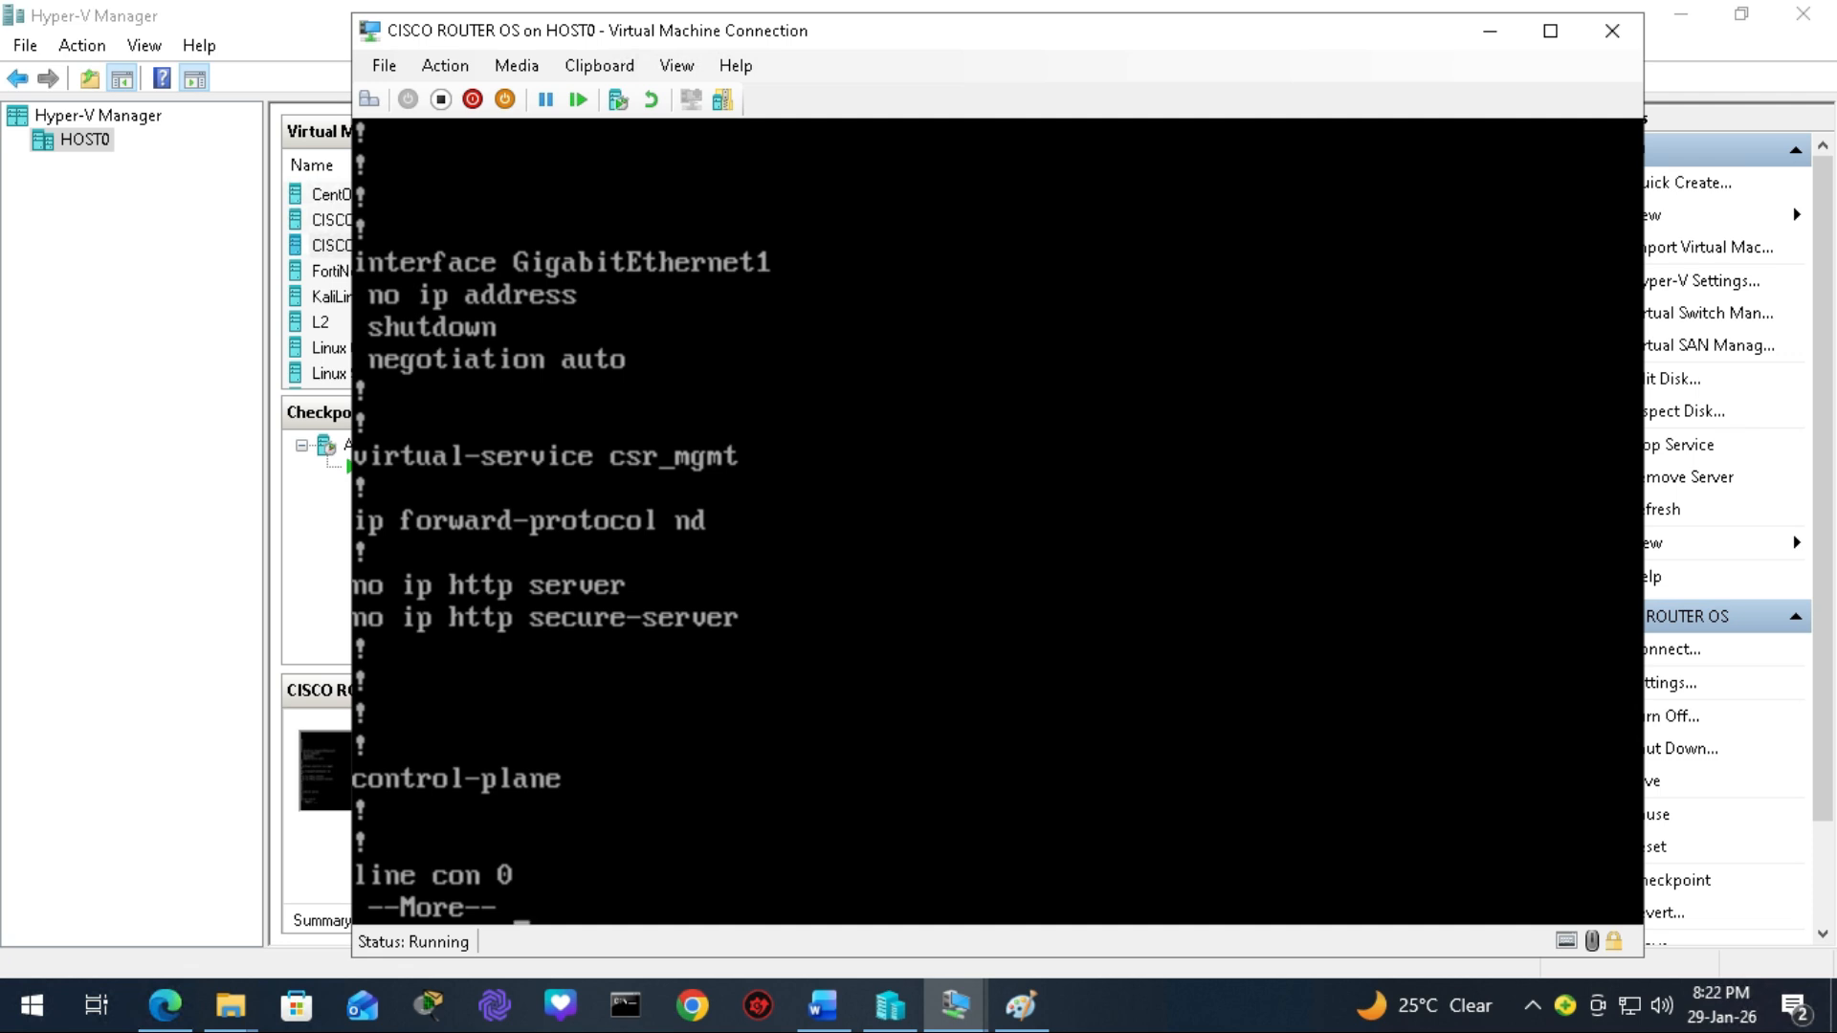
Turn off the CISCO ROUTER OS virtual machine and go back to Hyper-V Manager.
left_click(440, 100)
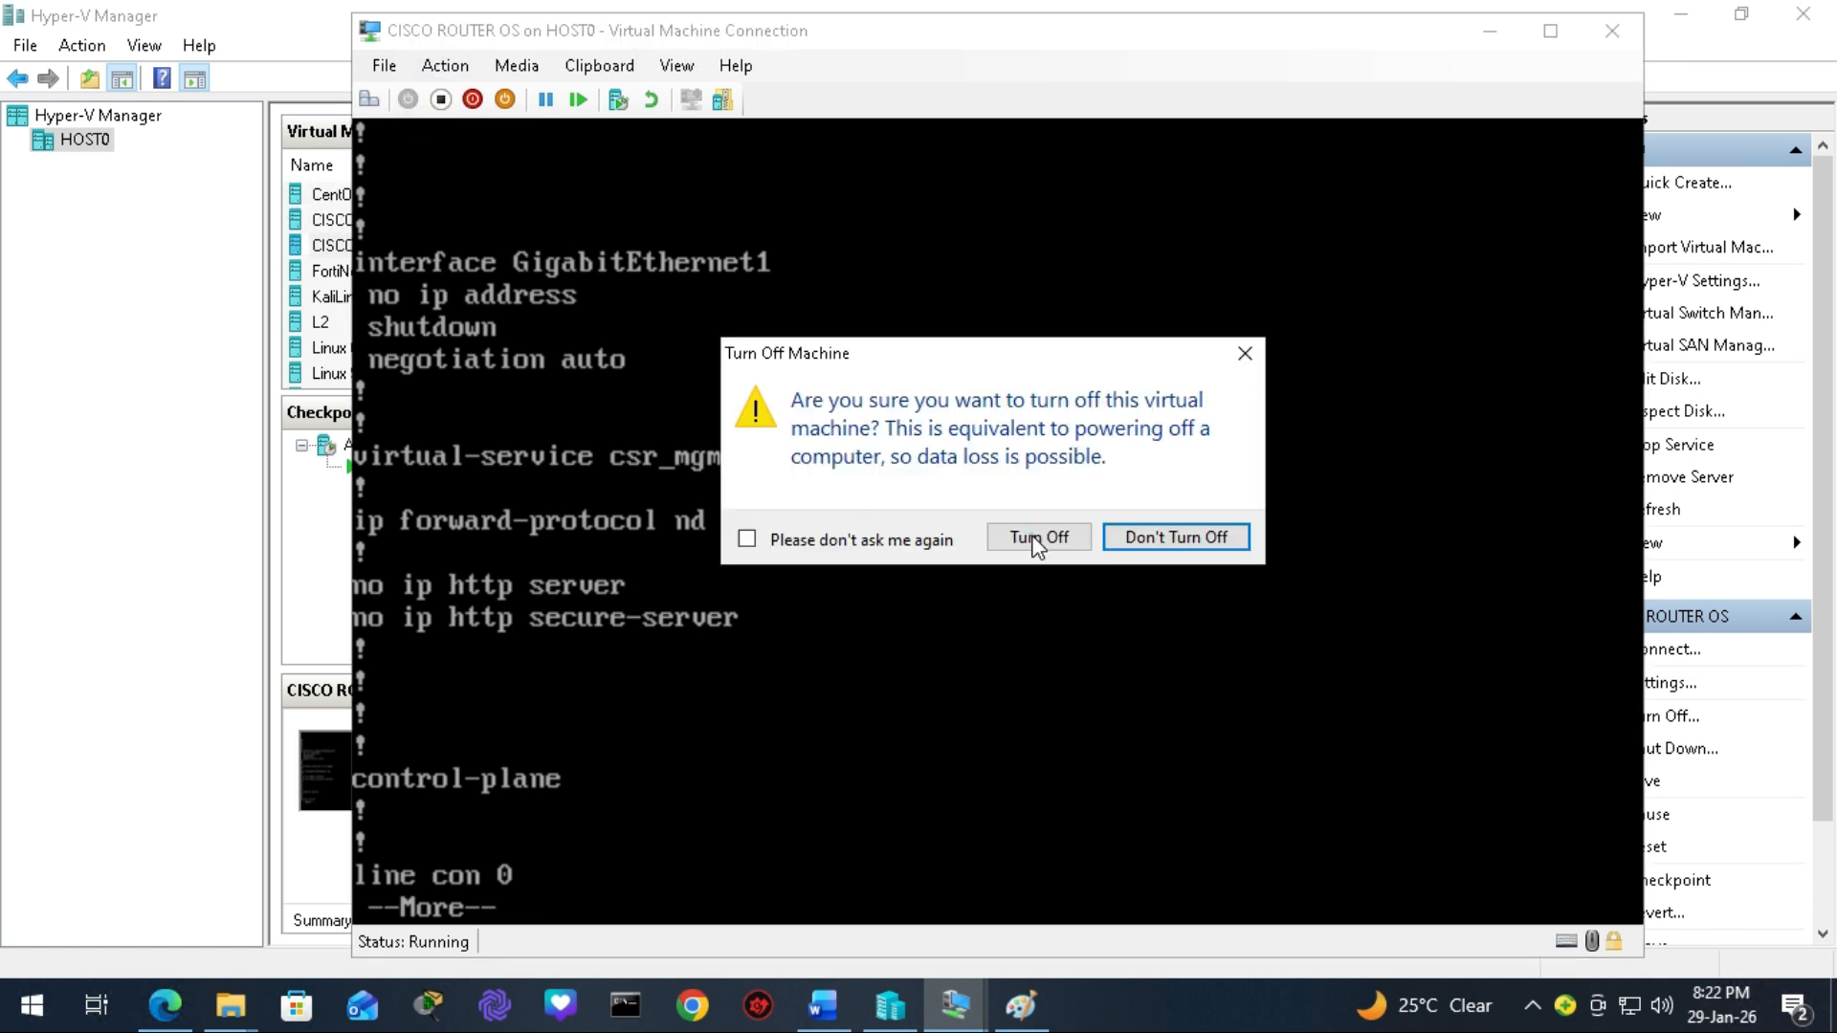
left_click(1036, 544)
left_click(1058, 28)
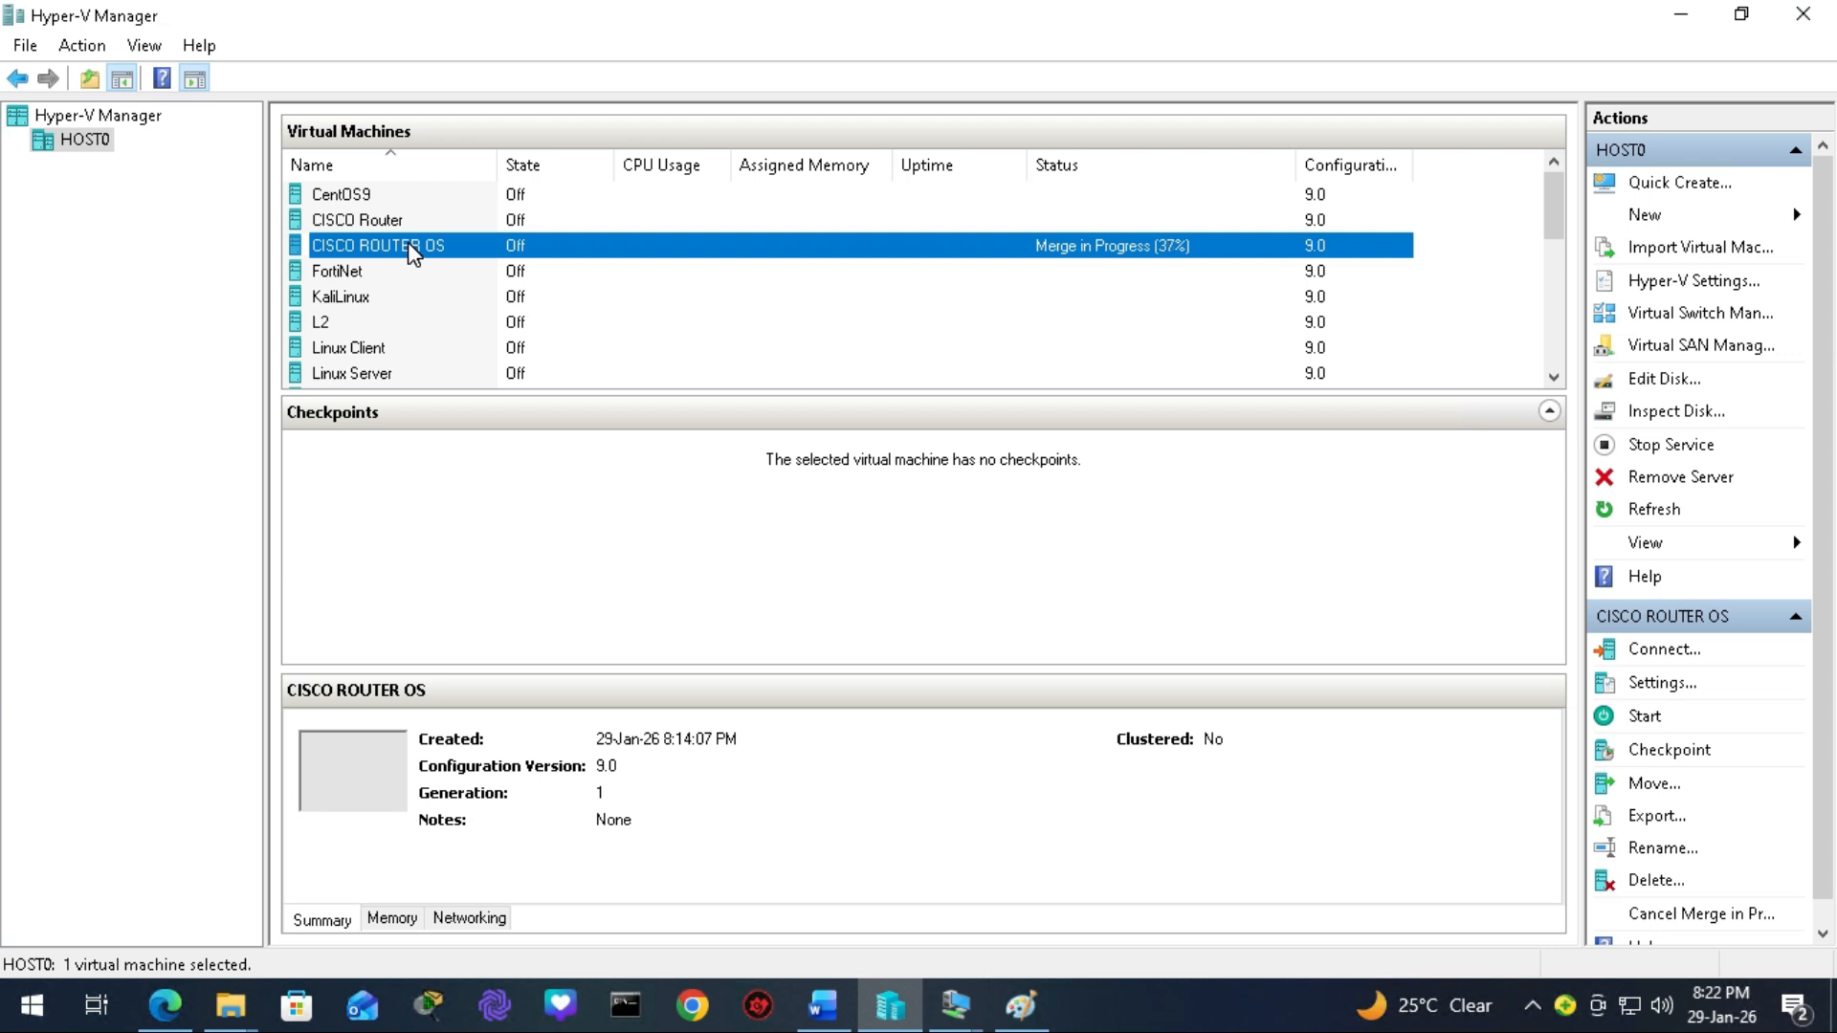
Add a second network adapter to CISCO ROUTER OS, connect it to IN Virtual Switch and save the settings.
right_click(412, 254)
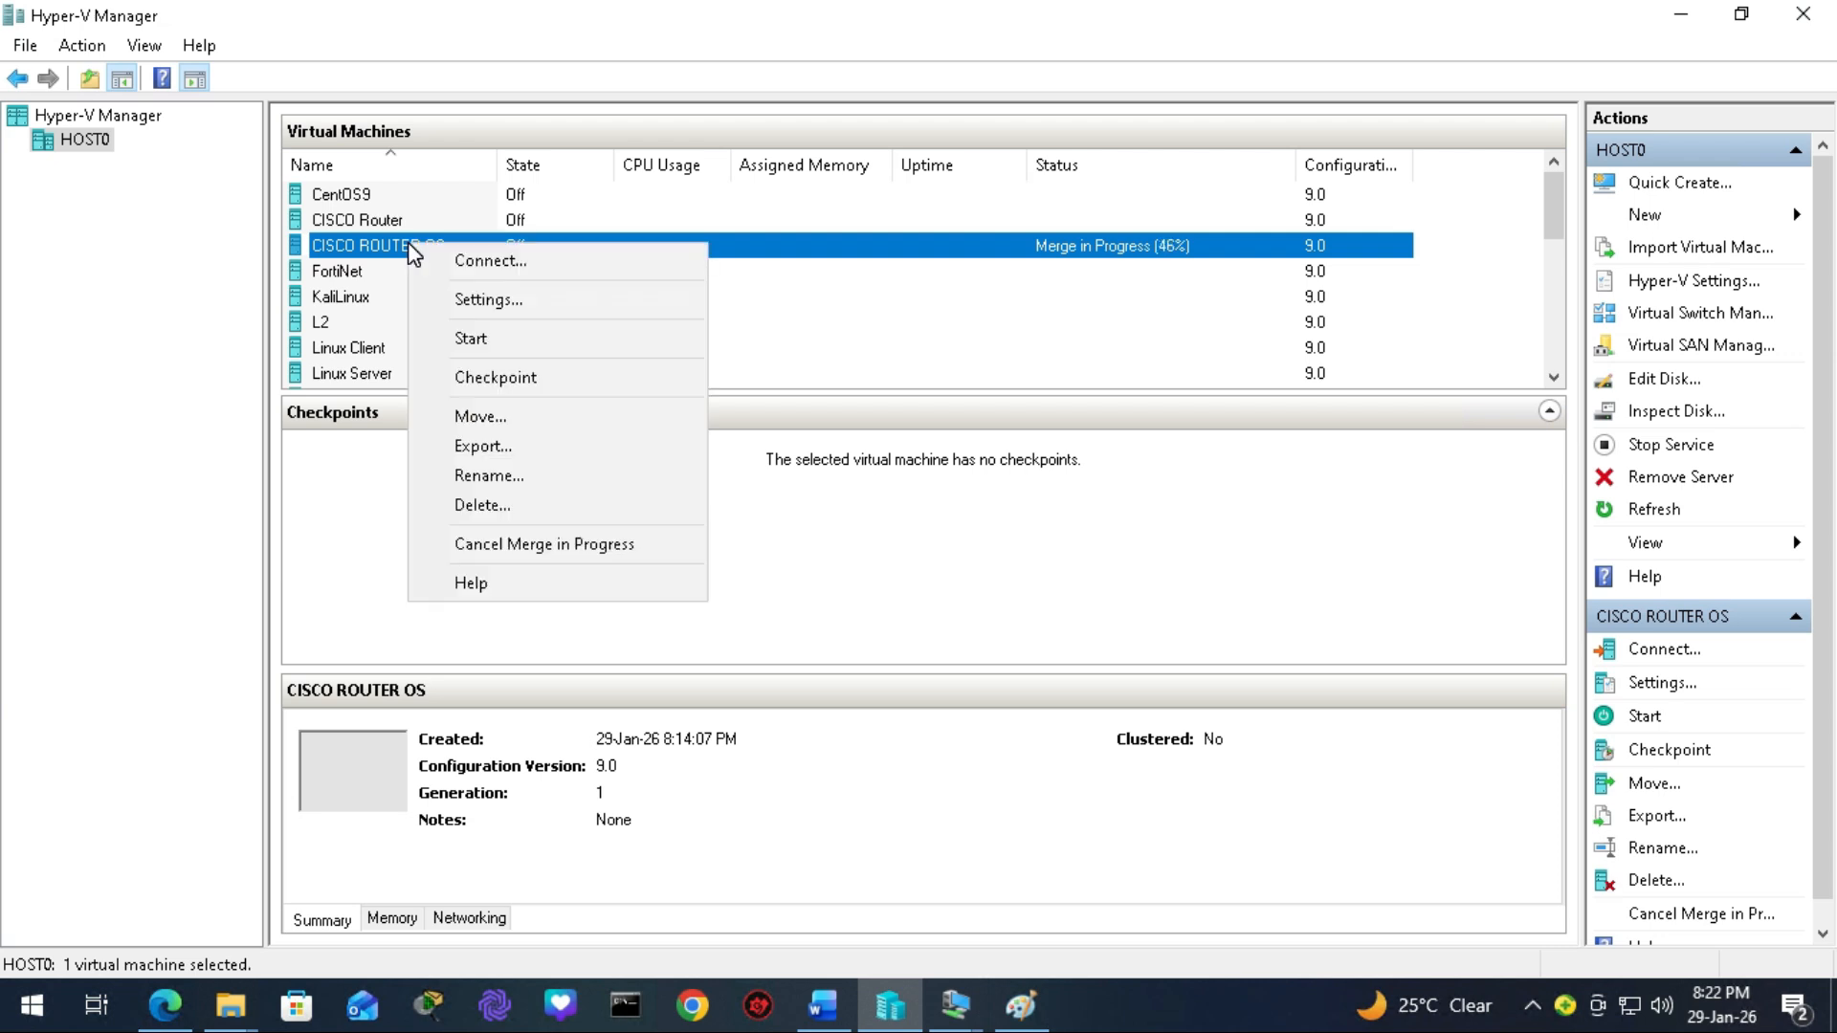
left_click(476, 300)
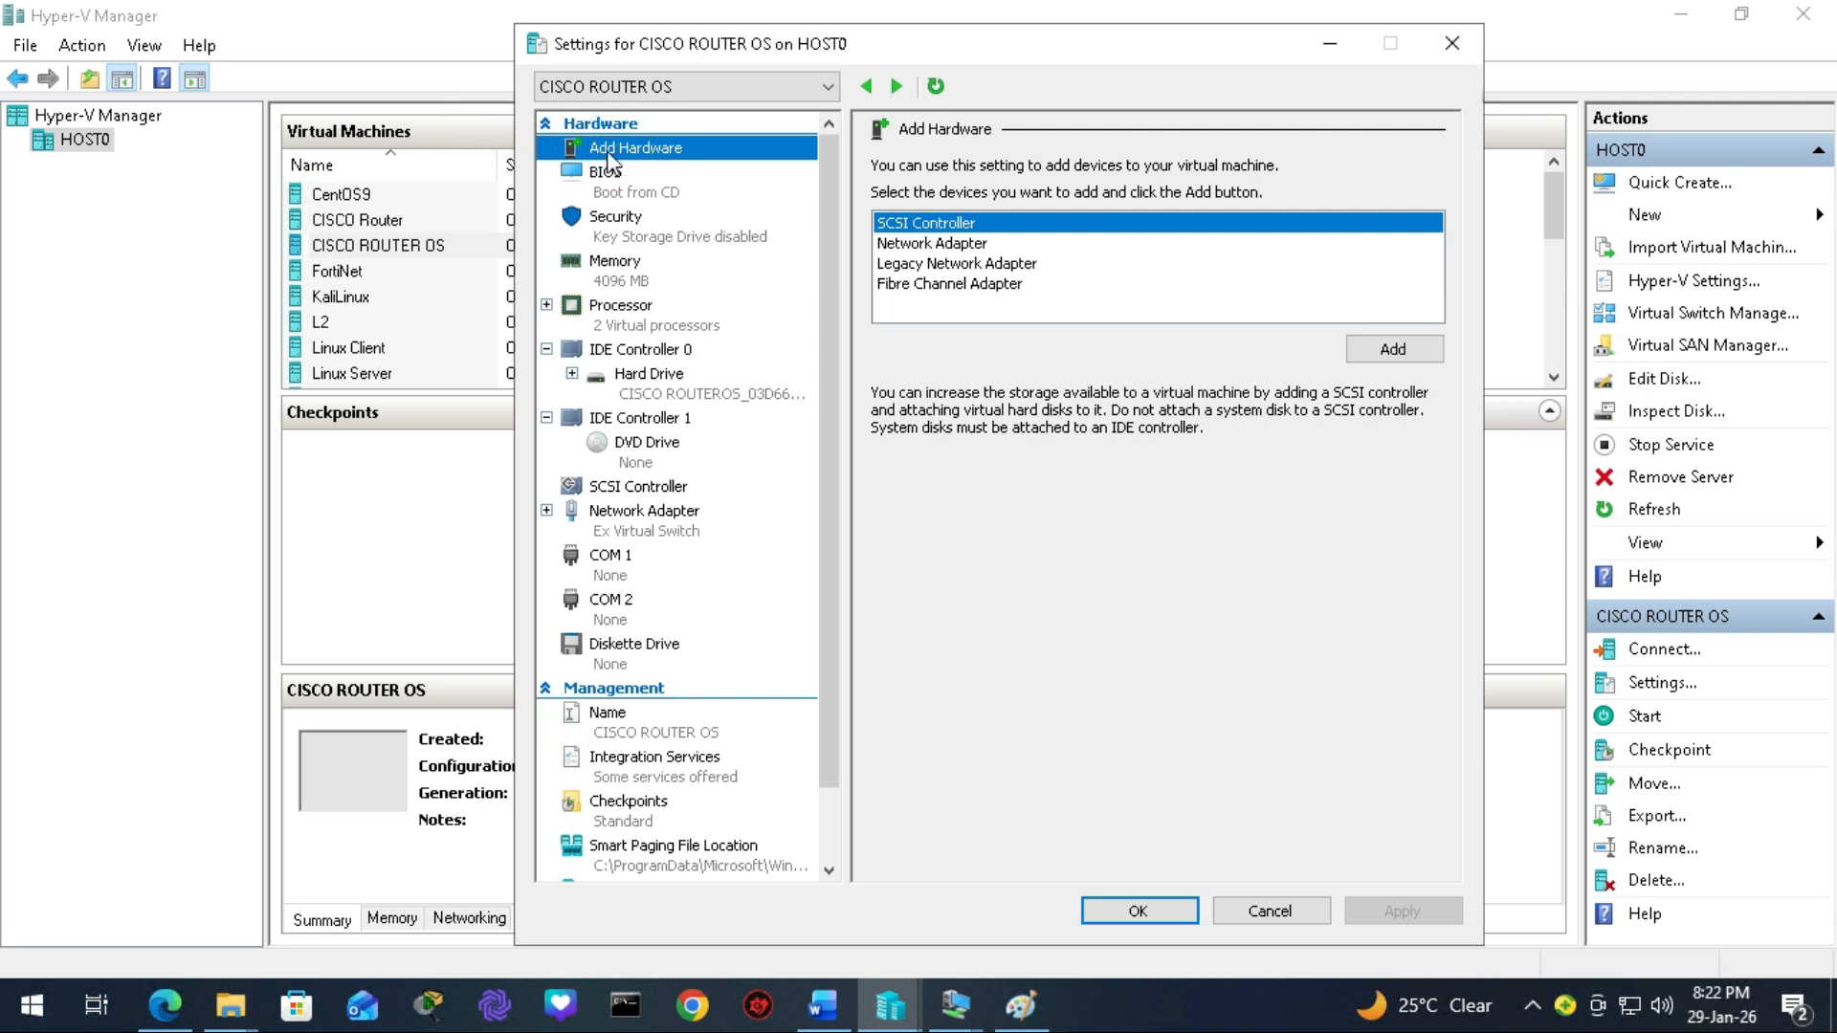
left_click(955, 243)
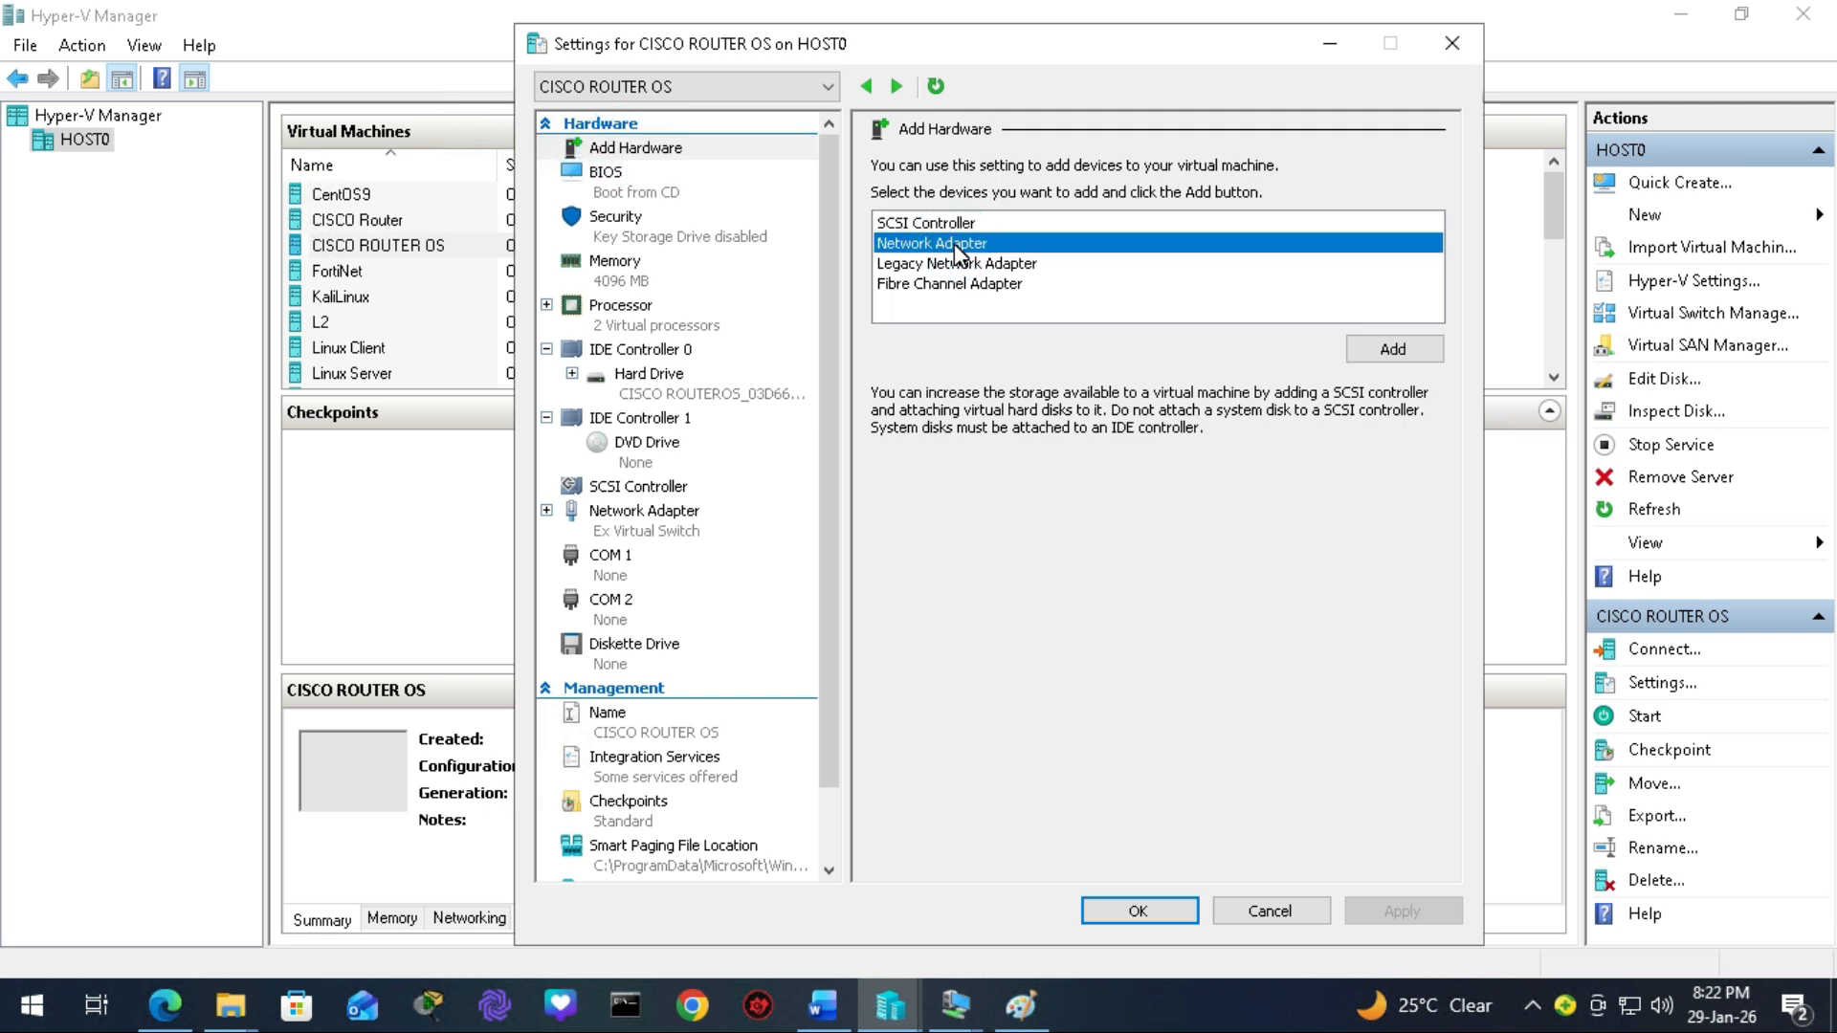
left_click(1392, 349)
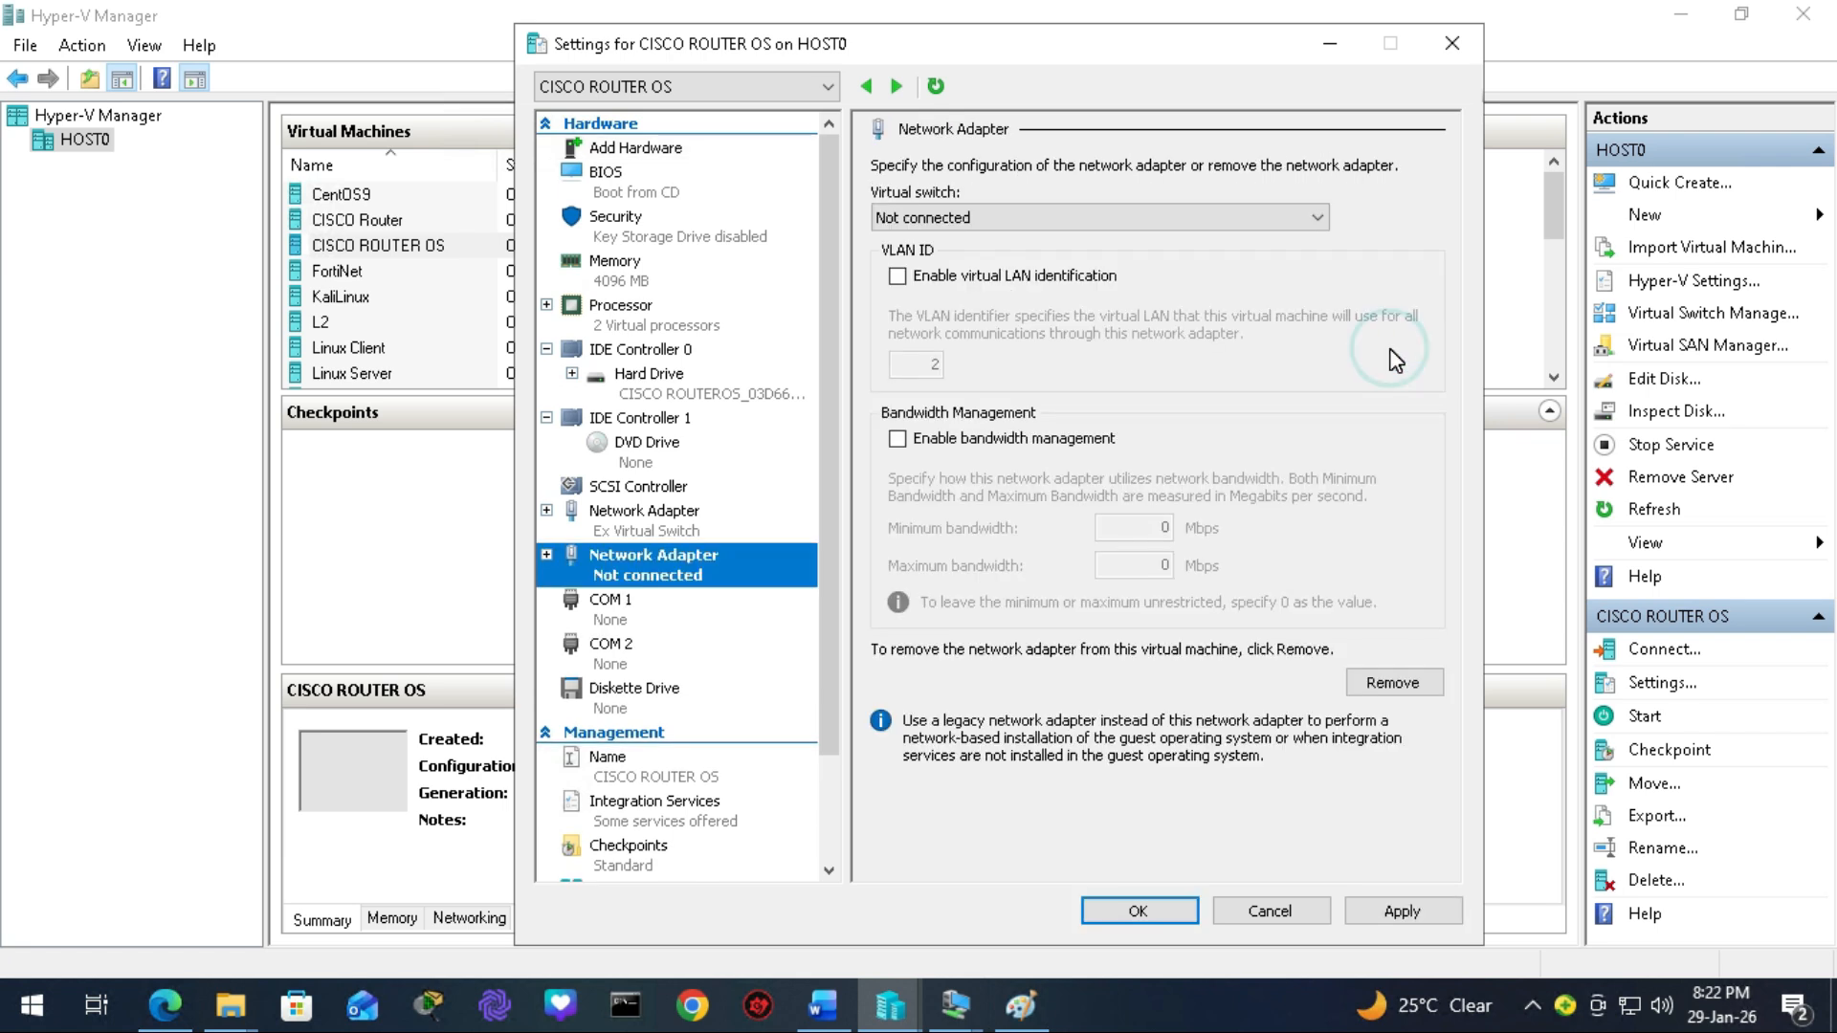
left_click(943, 220)
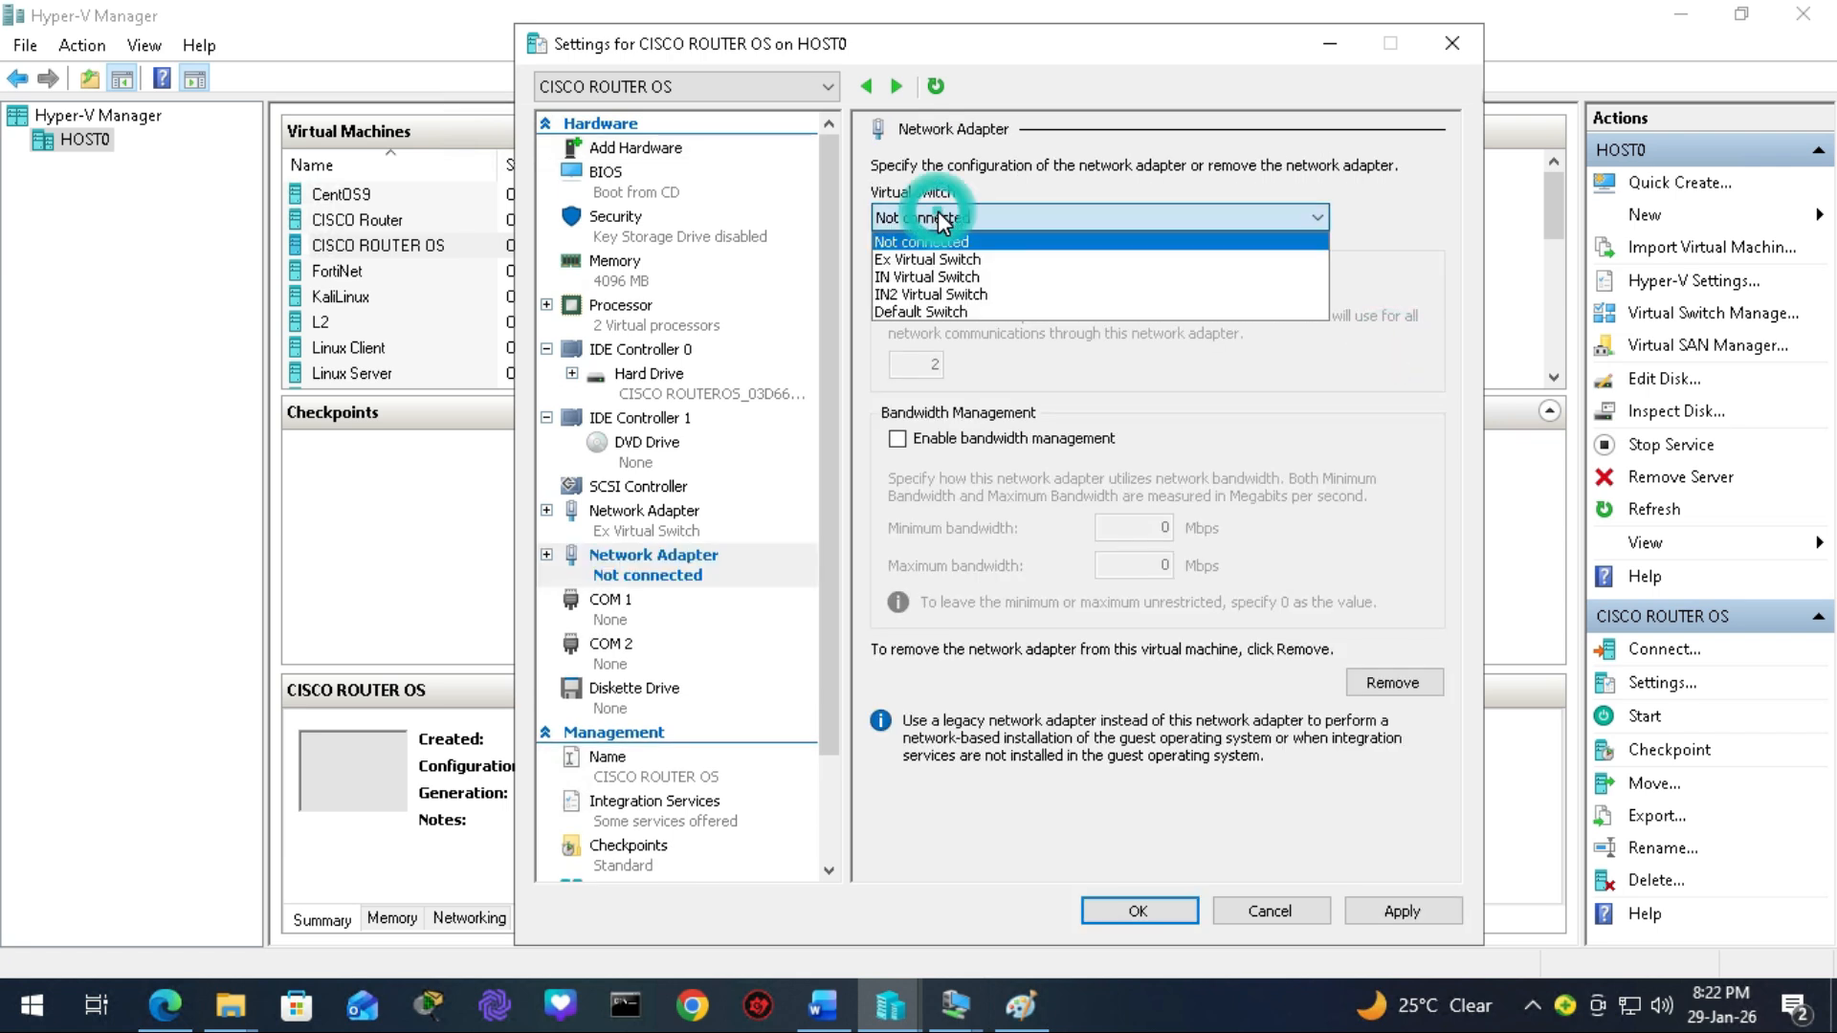
left_click(965, 277)
left_click(1407, 911)
left_click(1168, 911)
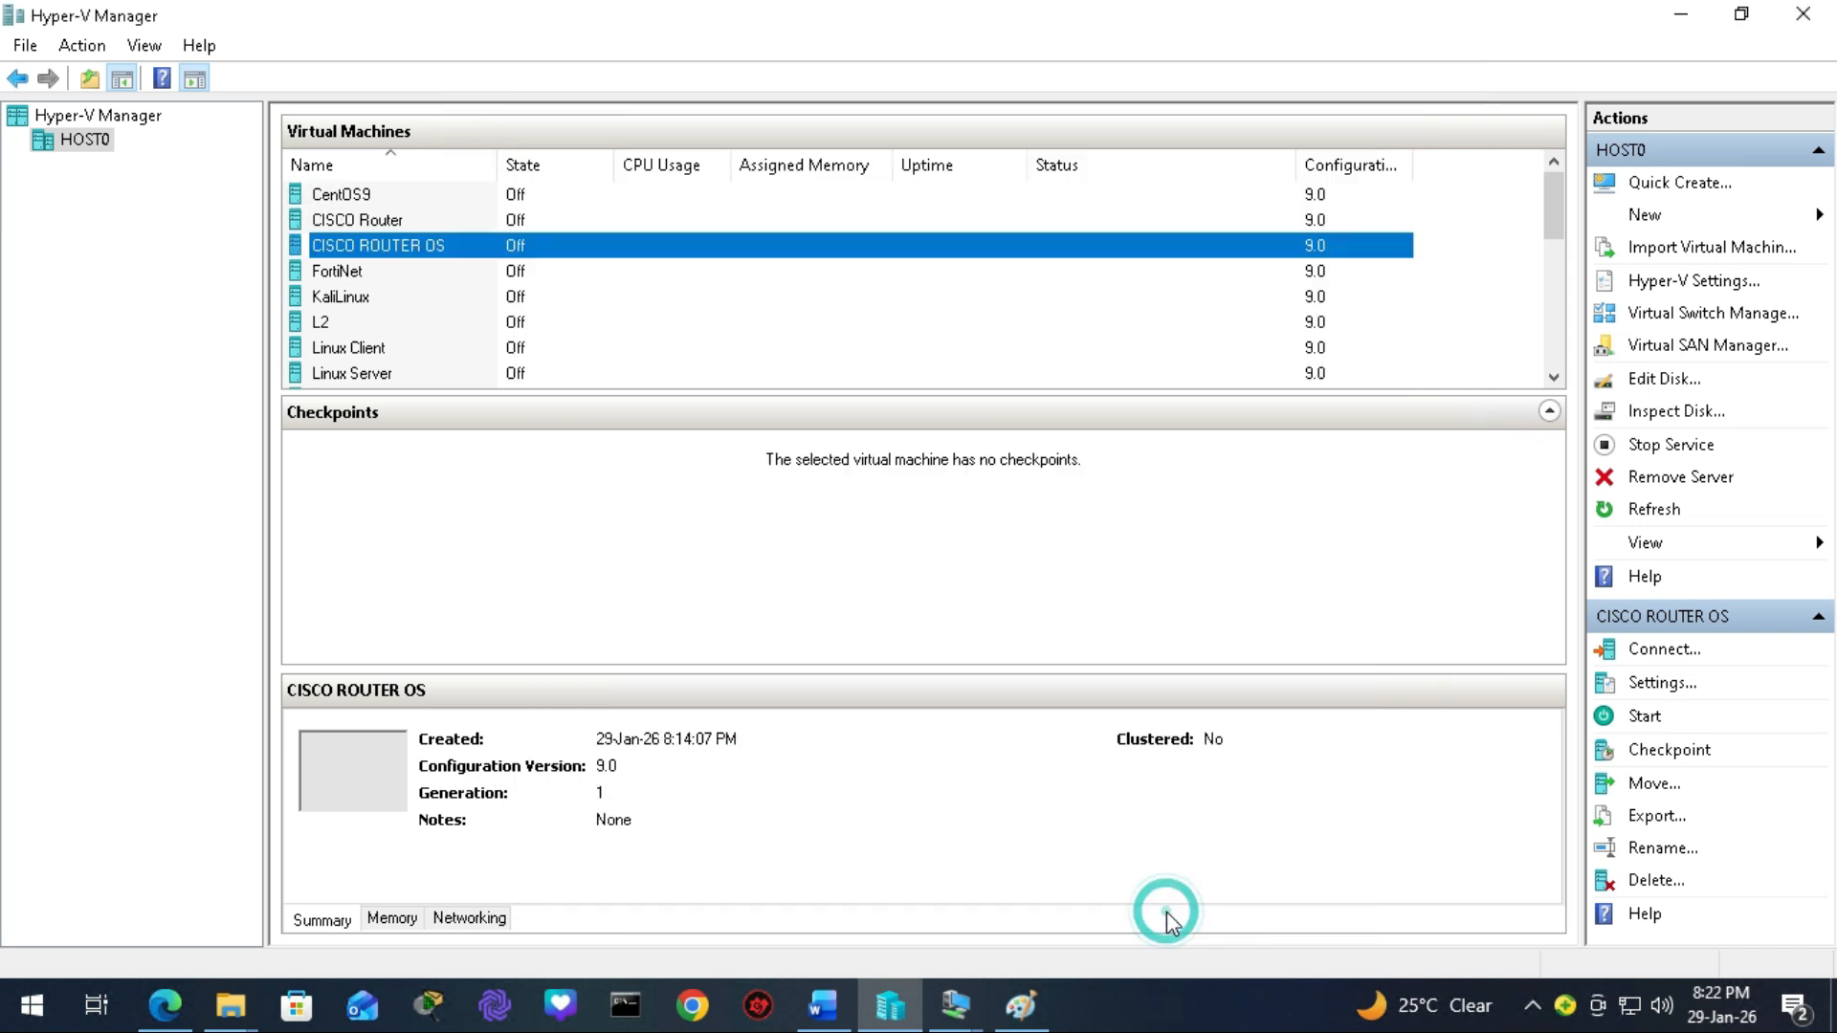
Return to the CISCO ROUTER OS connection window, start the virtual machine and boot CSR1000v - packages.conf.
mouse_move(953, 1005)
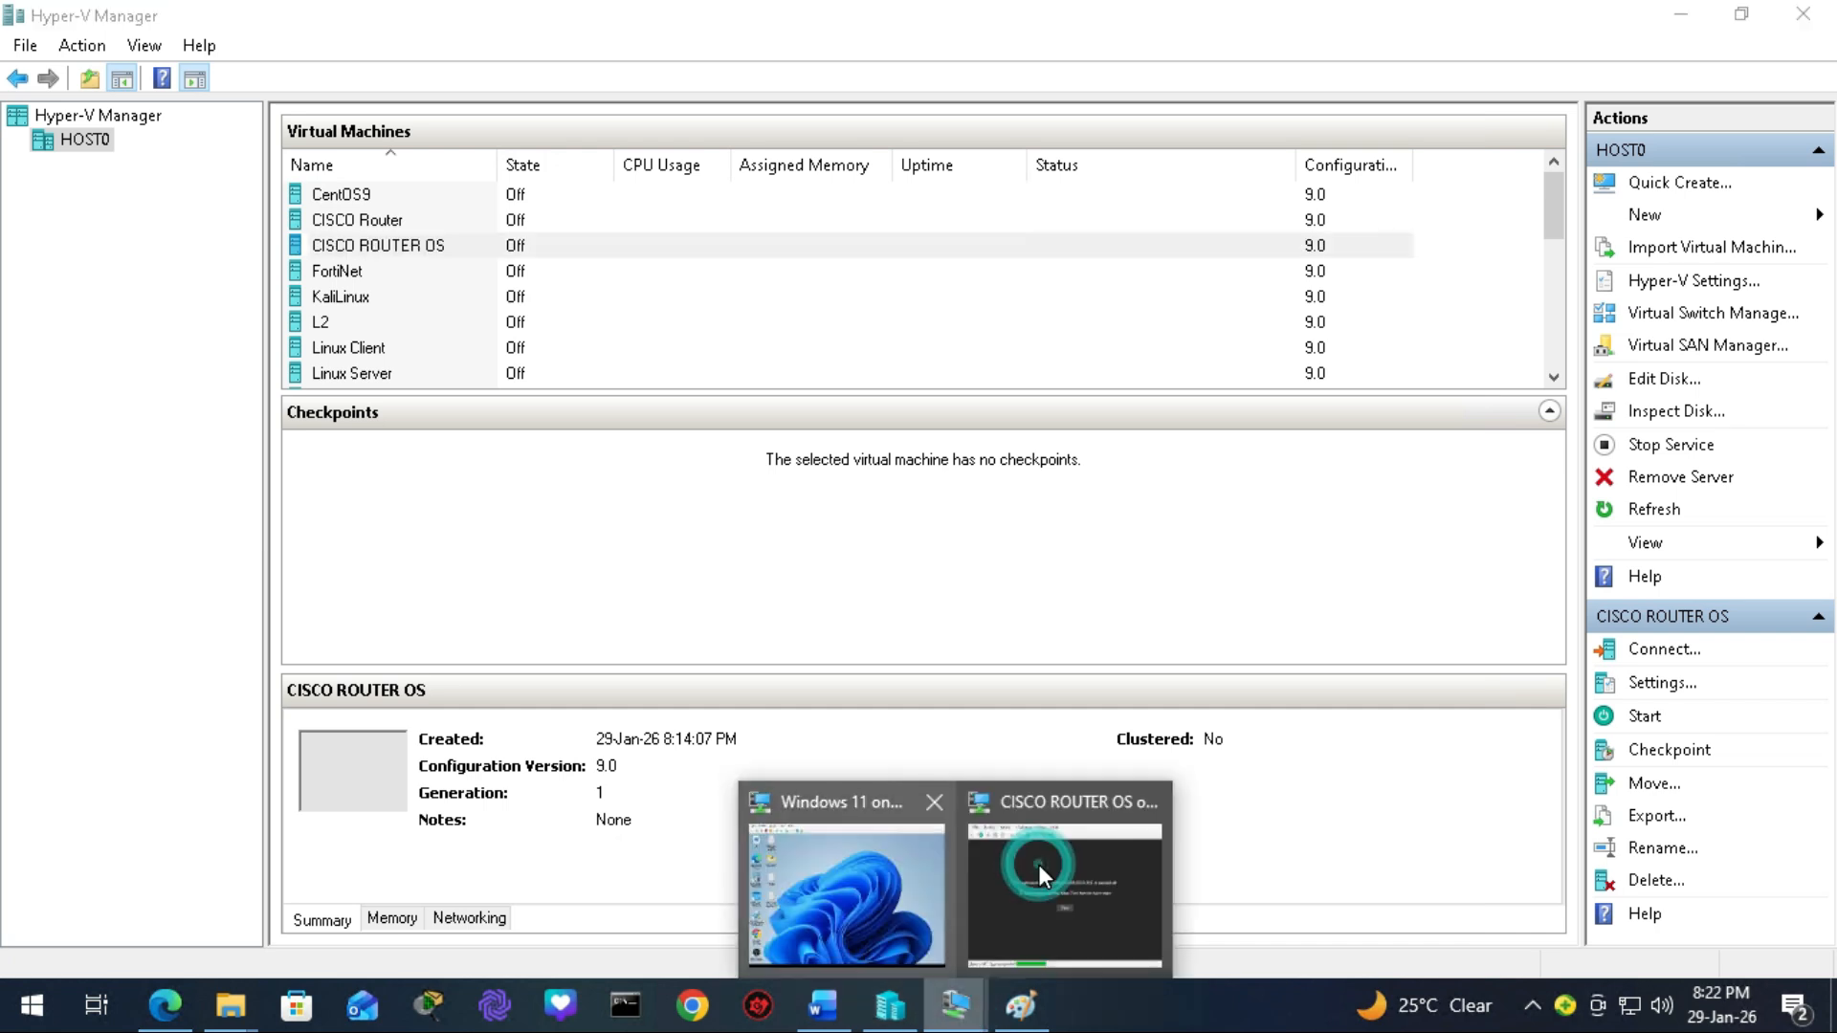
left_click(1037, 864)
left_click(784, 421)
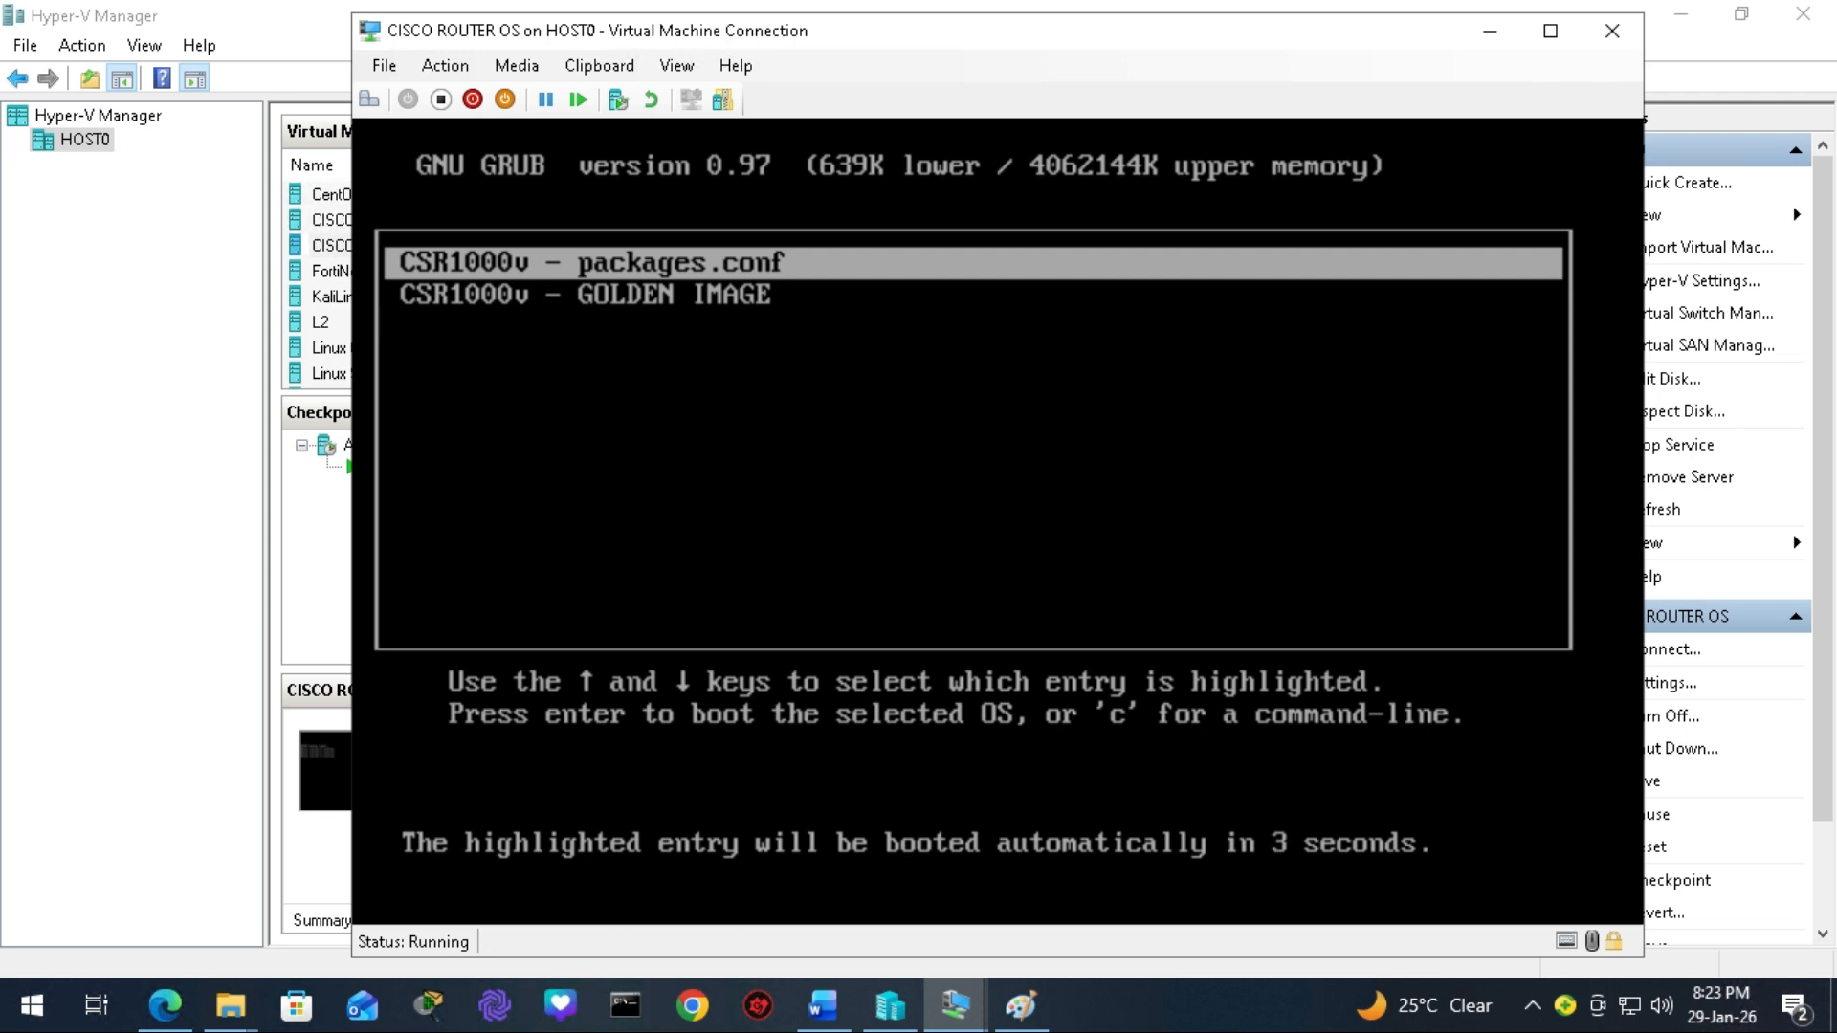
left_click(497, 261)
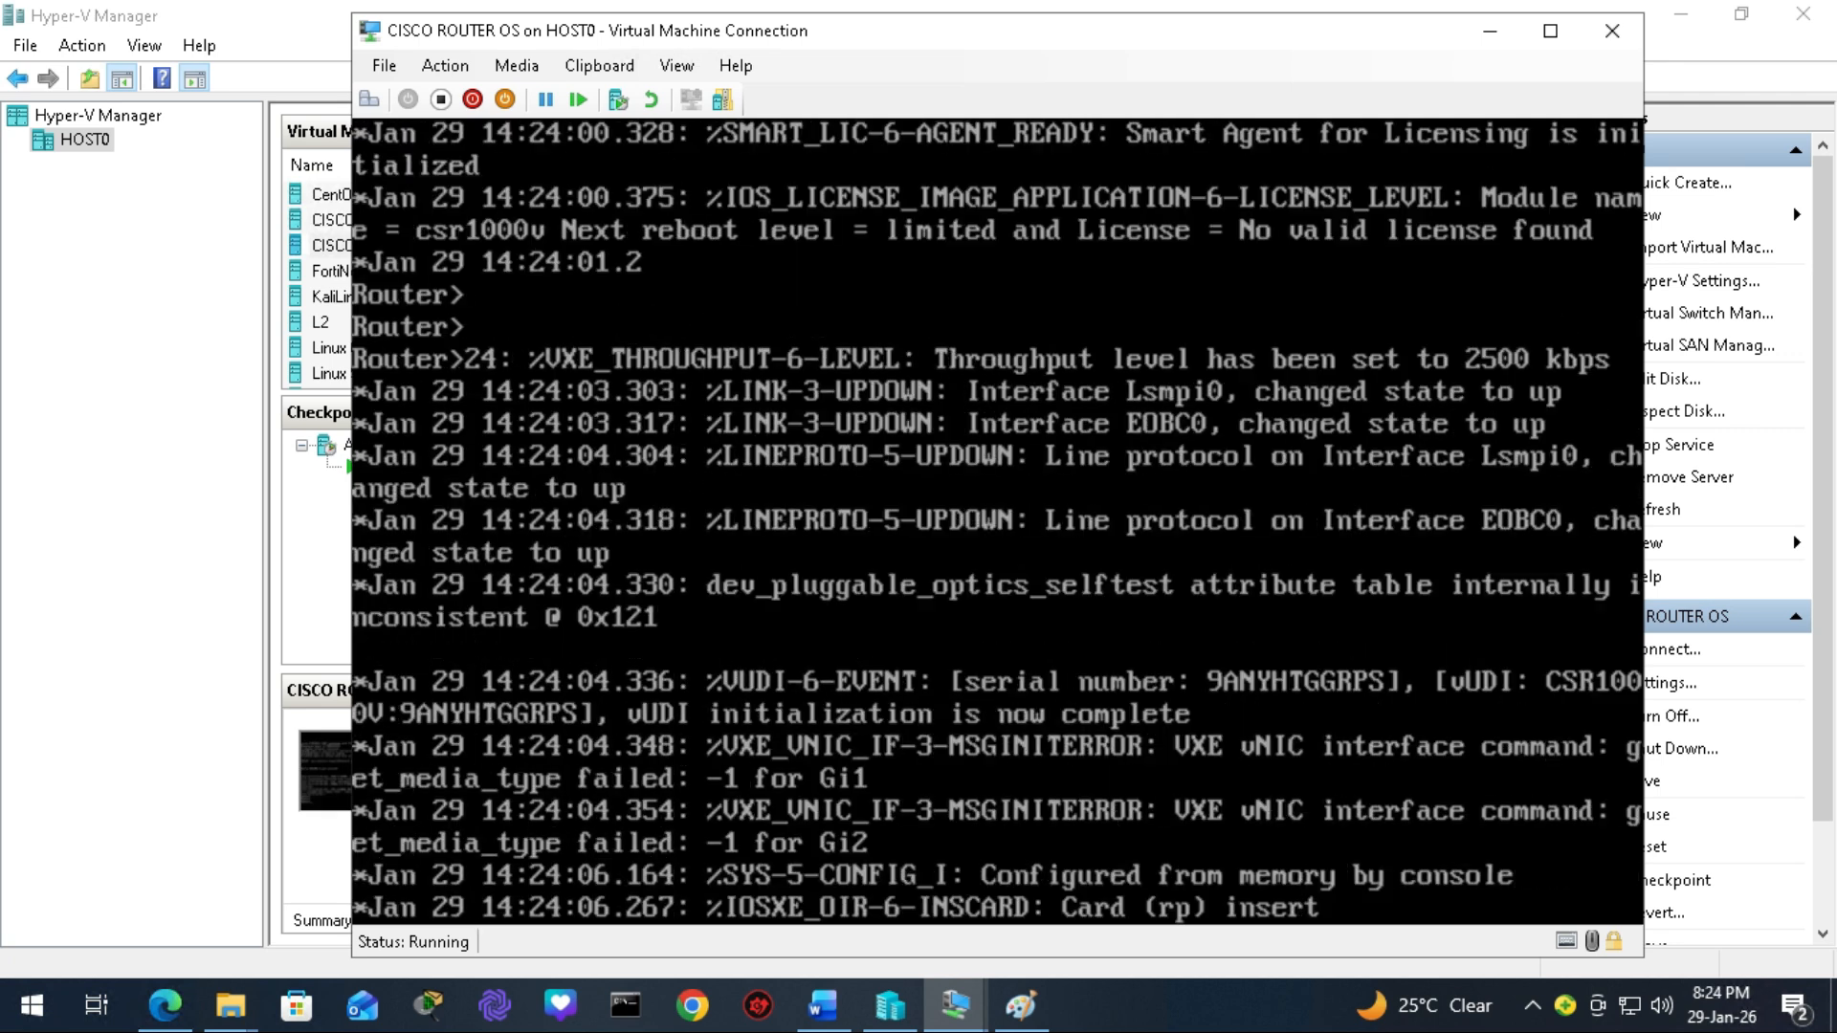
Enter privileged EXEC mode with enable and global configuration mode with configure terminal on the router.
key("Return")
key("Return")
key("Return")
type("en")
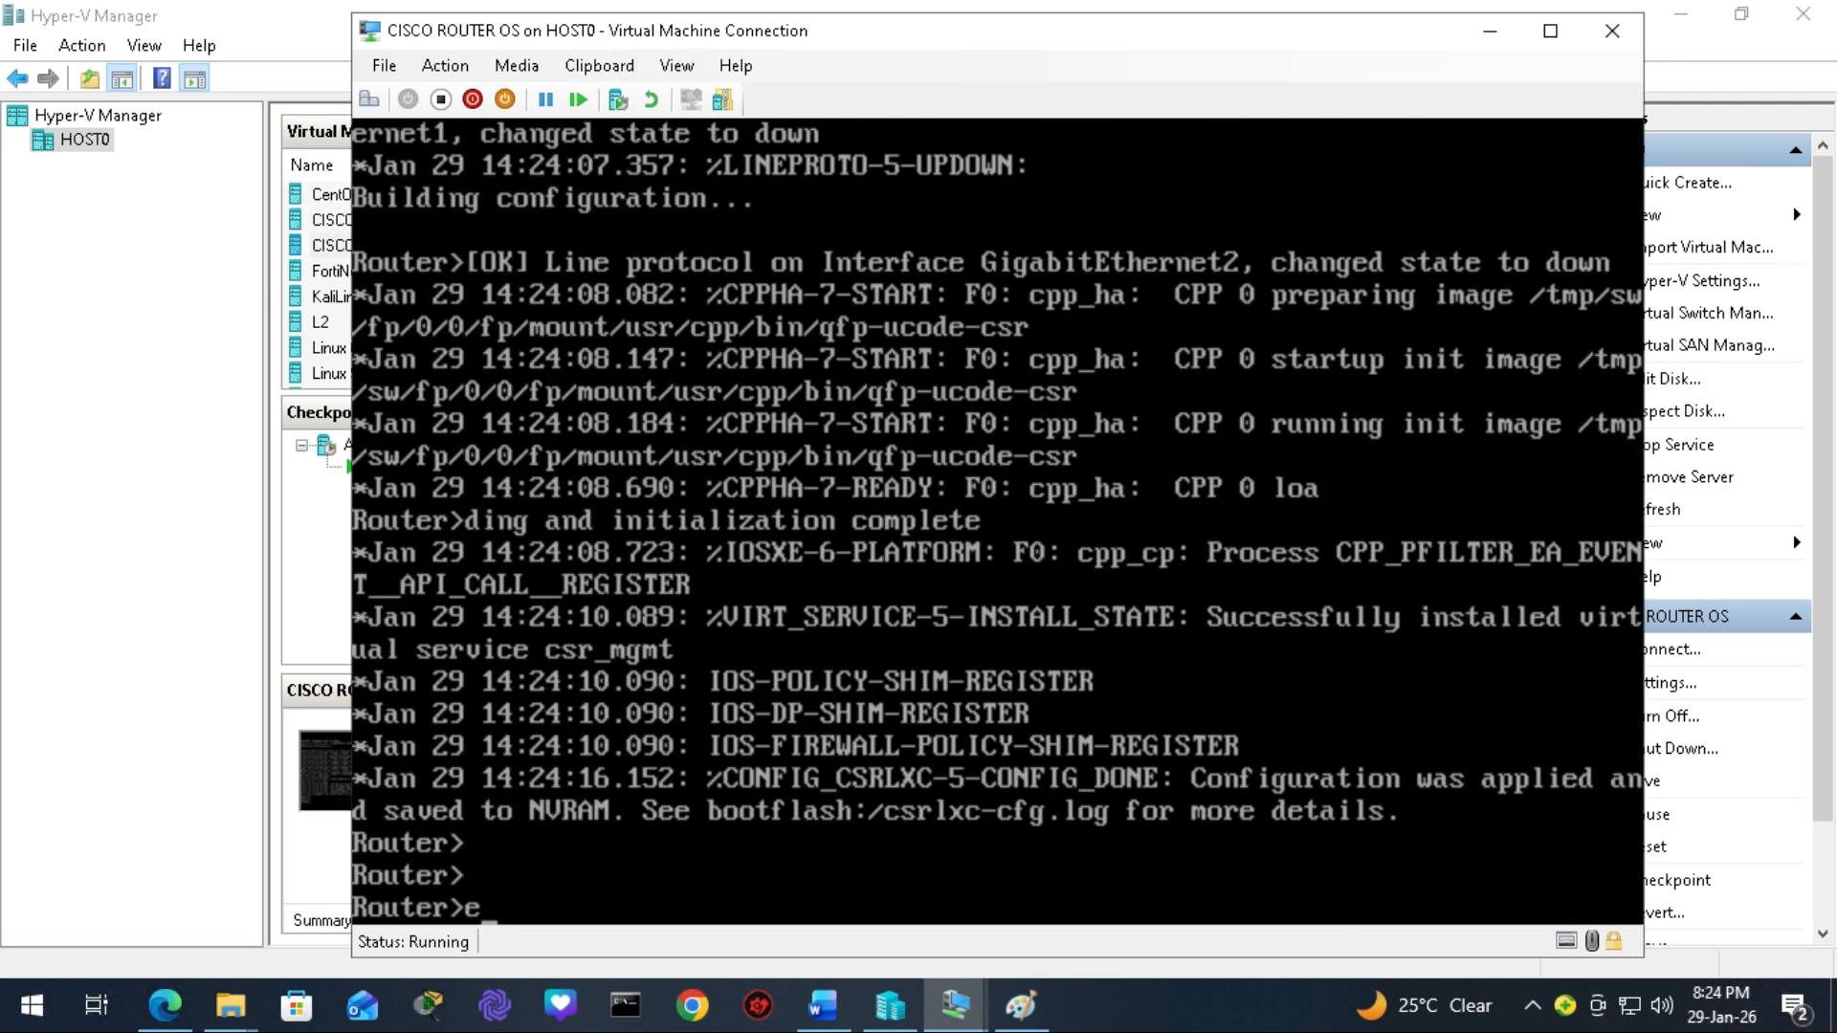
key("Tab")
key("Return")
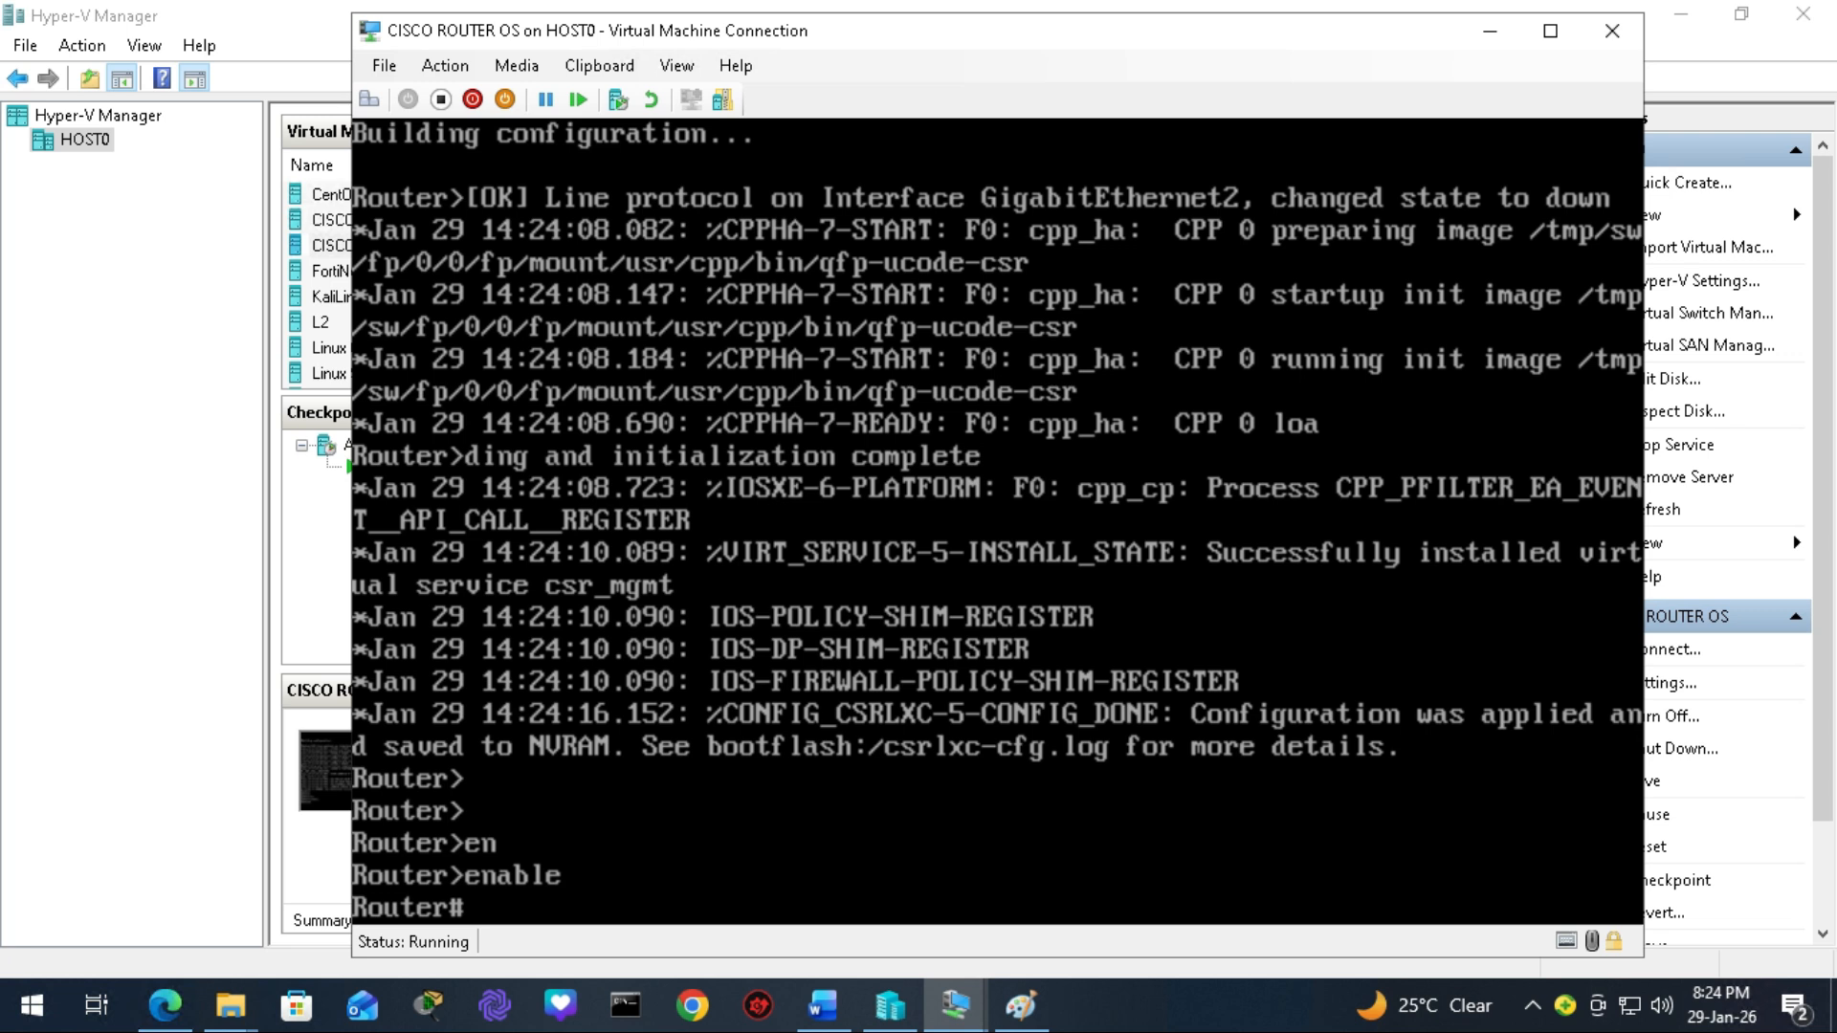
type("conf")
key("Tab")
type("t")
key("Tab")
key("Return")
Enter interface configuration mode for gigabitEthernet 1.
type("in")
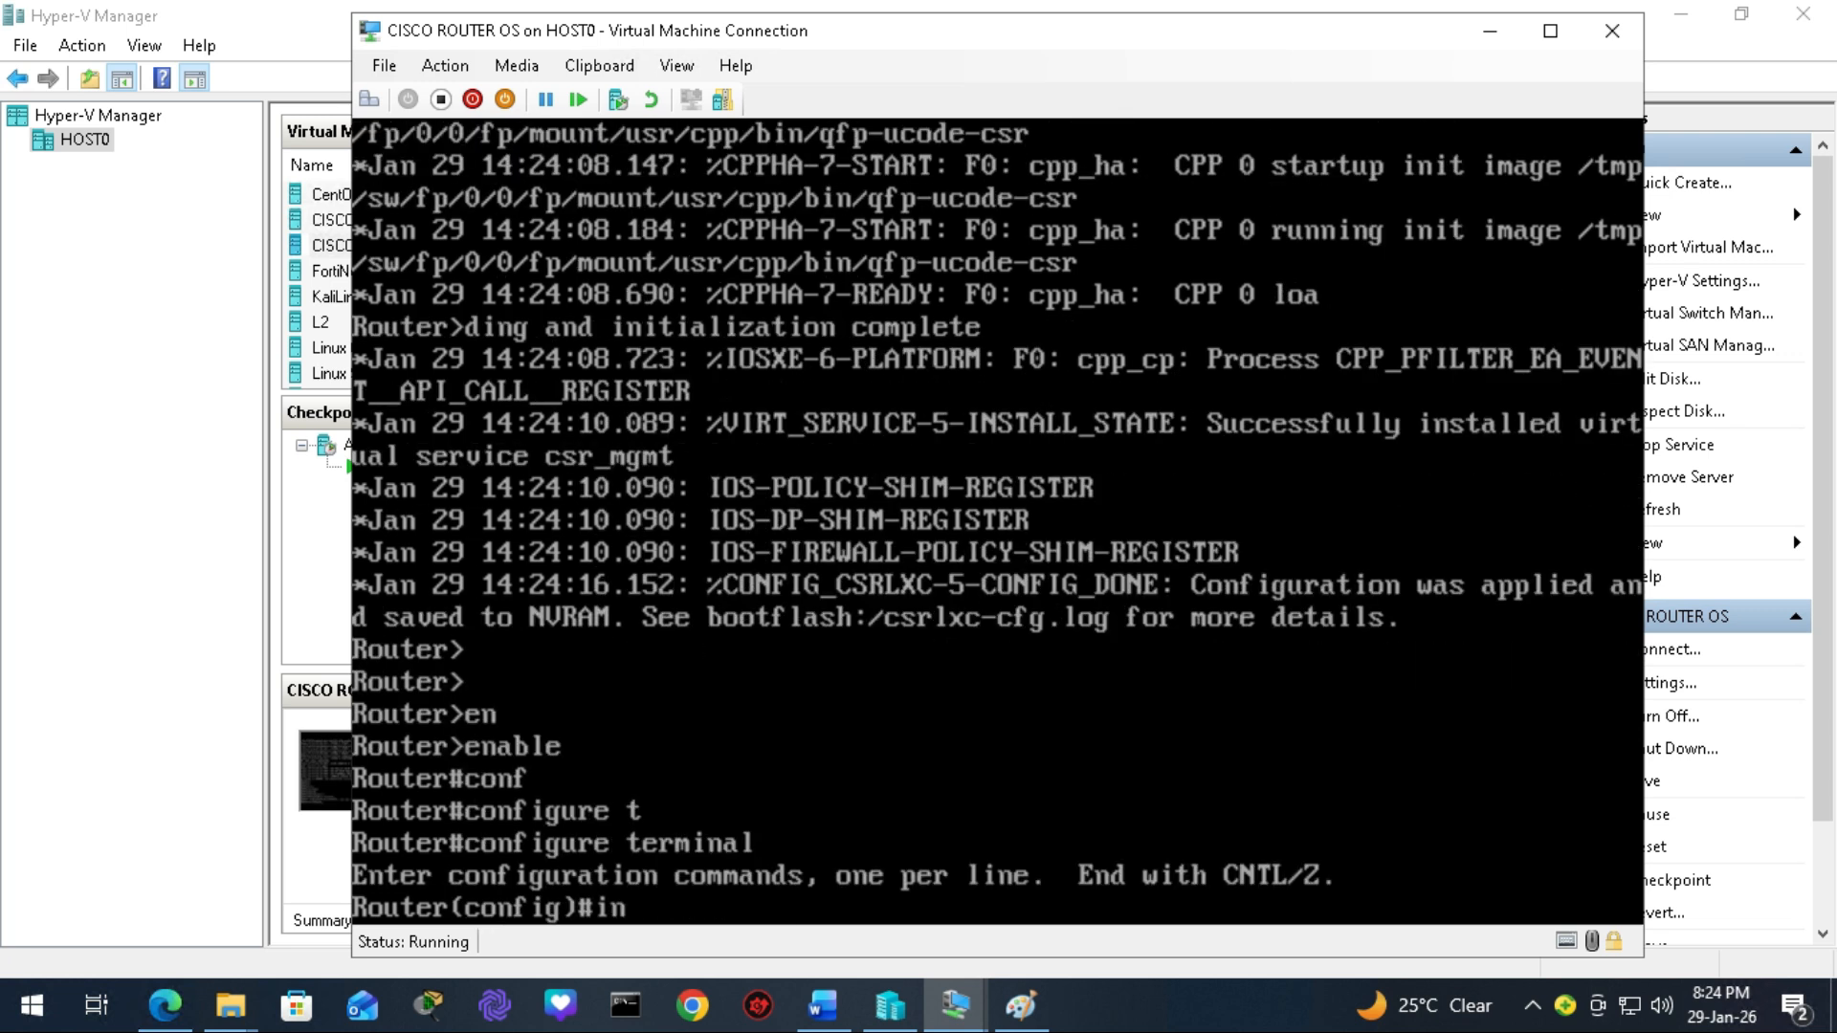
type("t")
key("Tab")
type("gi")
key("Tab")
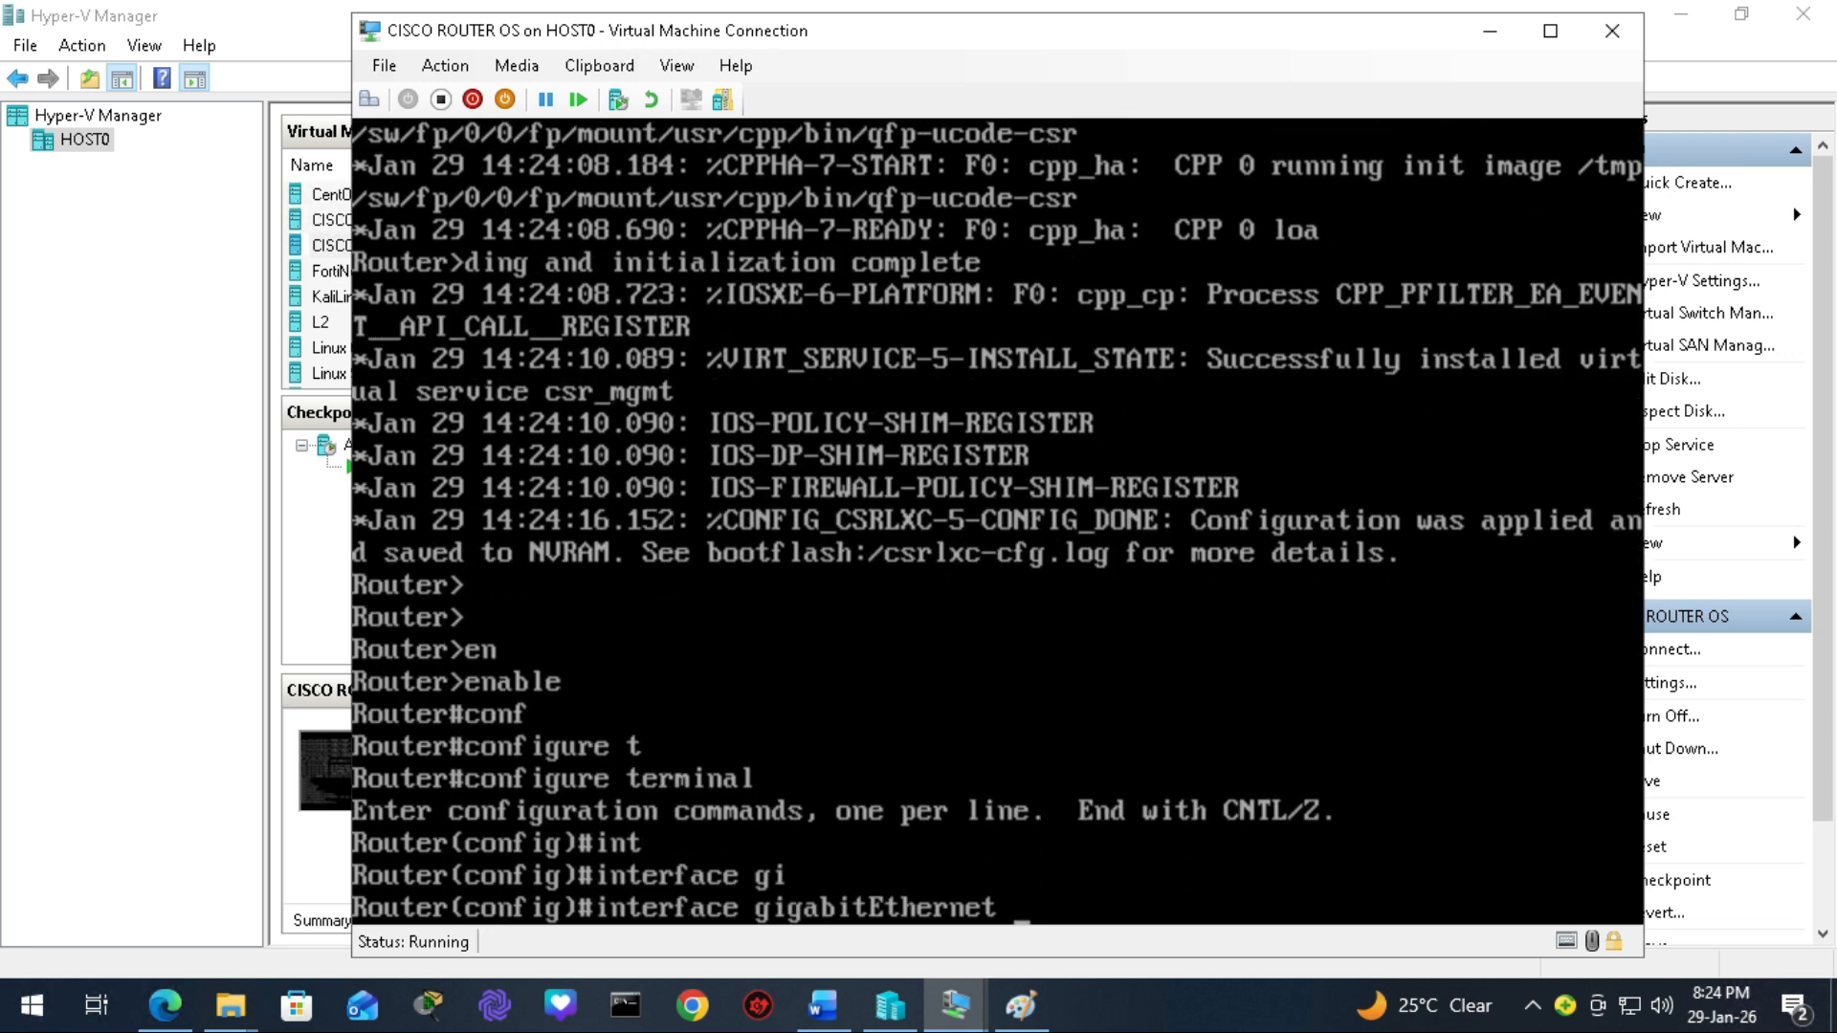
type("1")
key("Return")
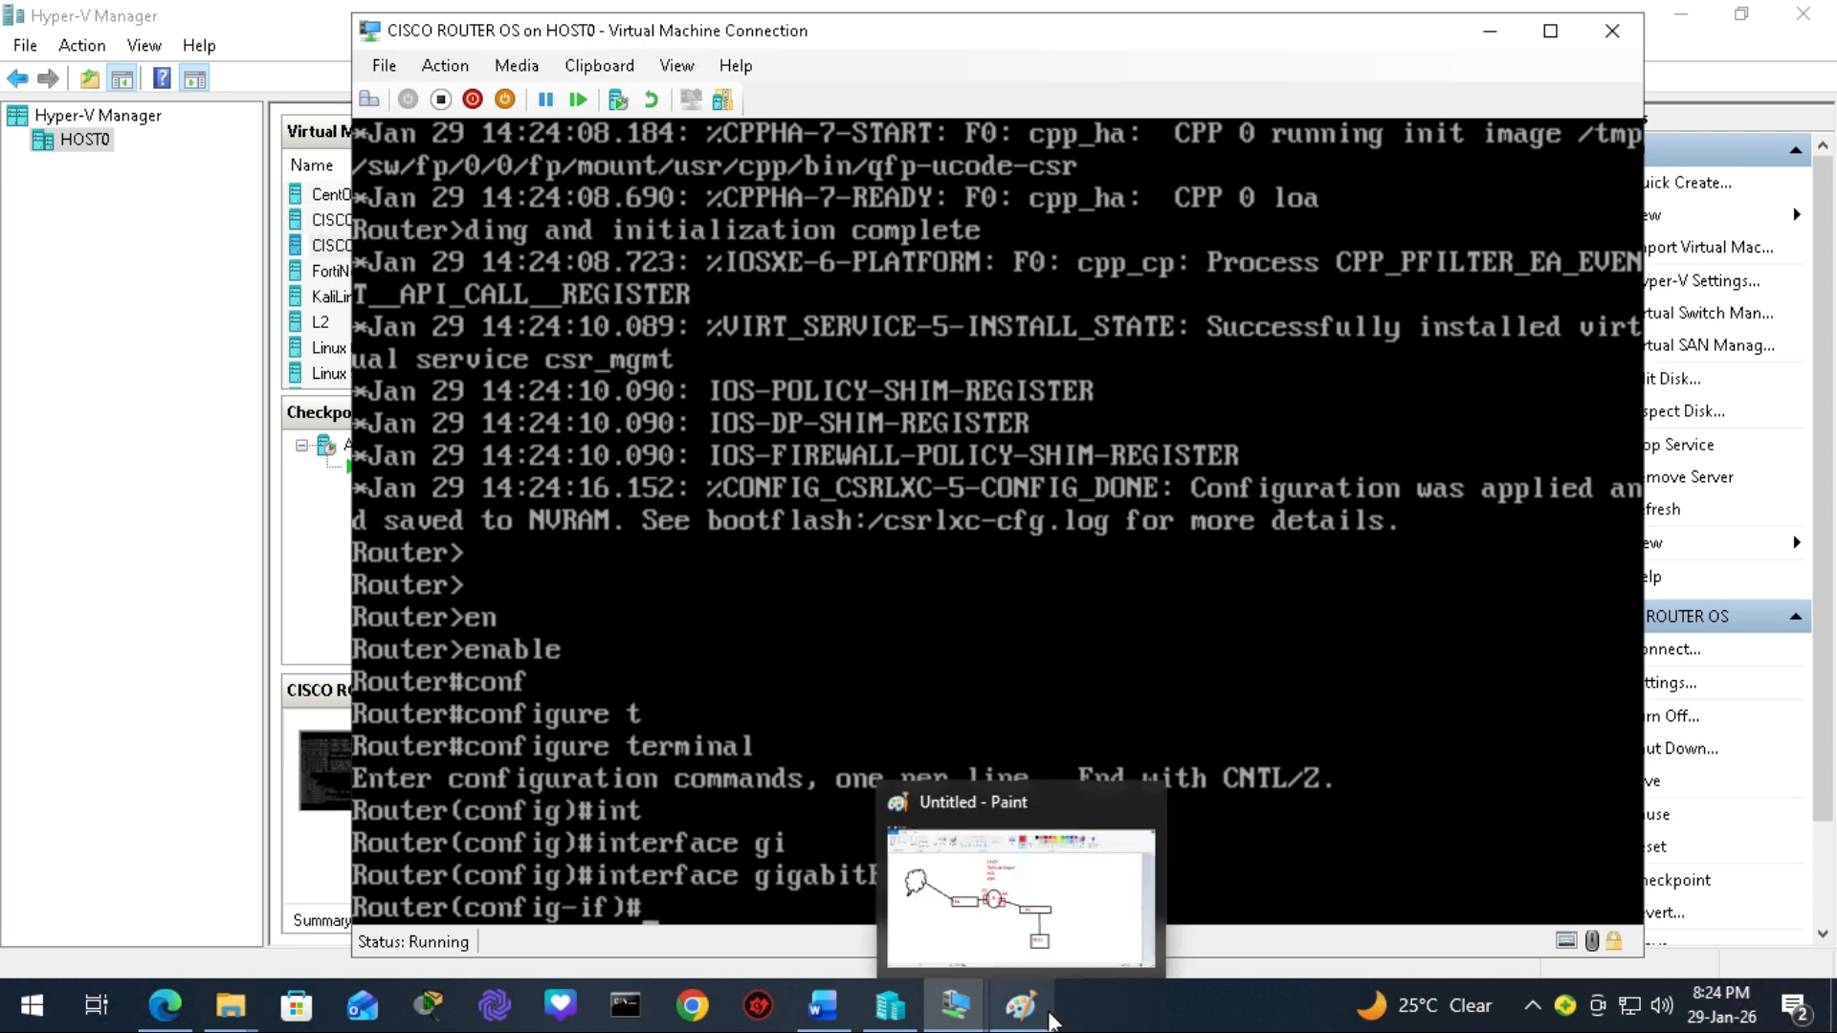
Check G1 in the Paint topology, and configure gigabitEthernet 1 on the router with ip address dhcp.
left_click(1039, 1000)
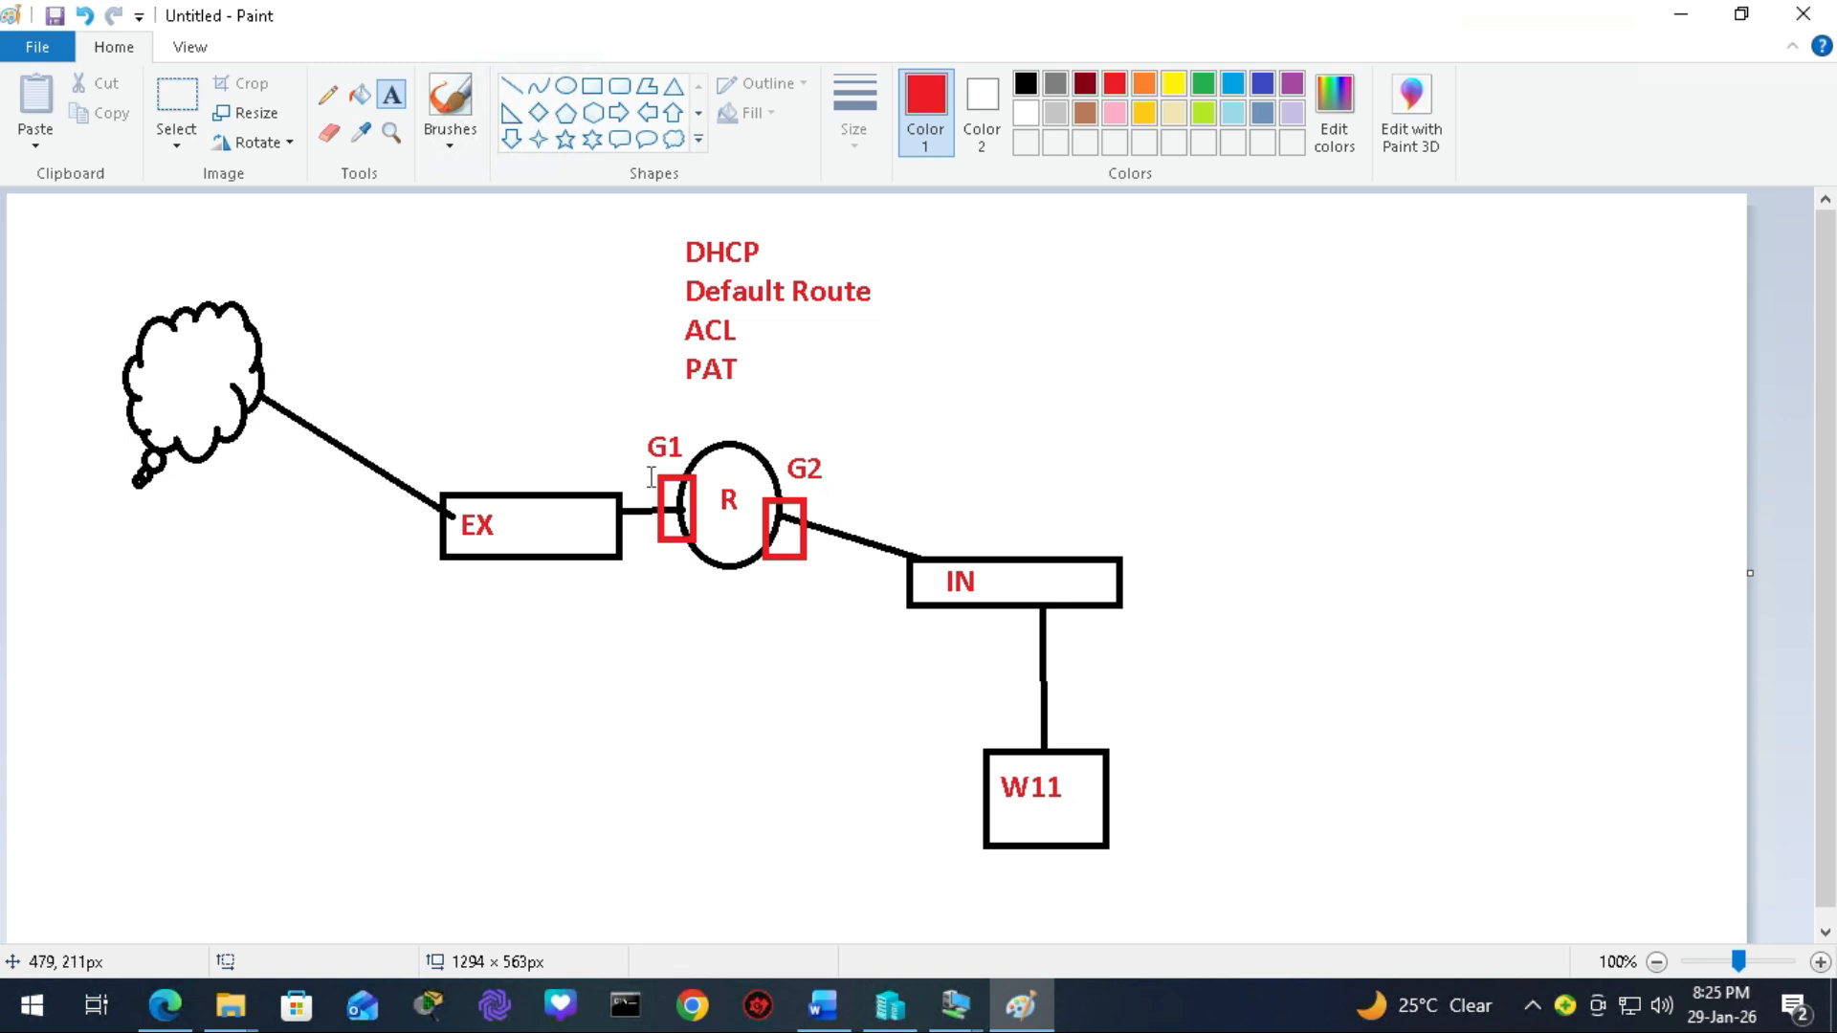
left_click(1681, 16)
type("i")
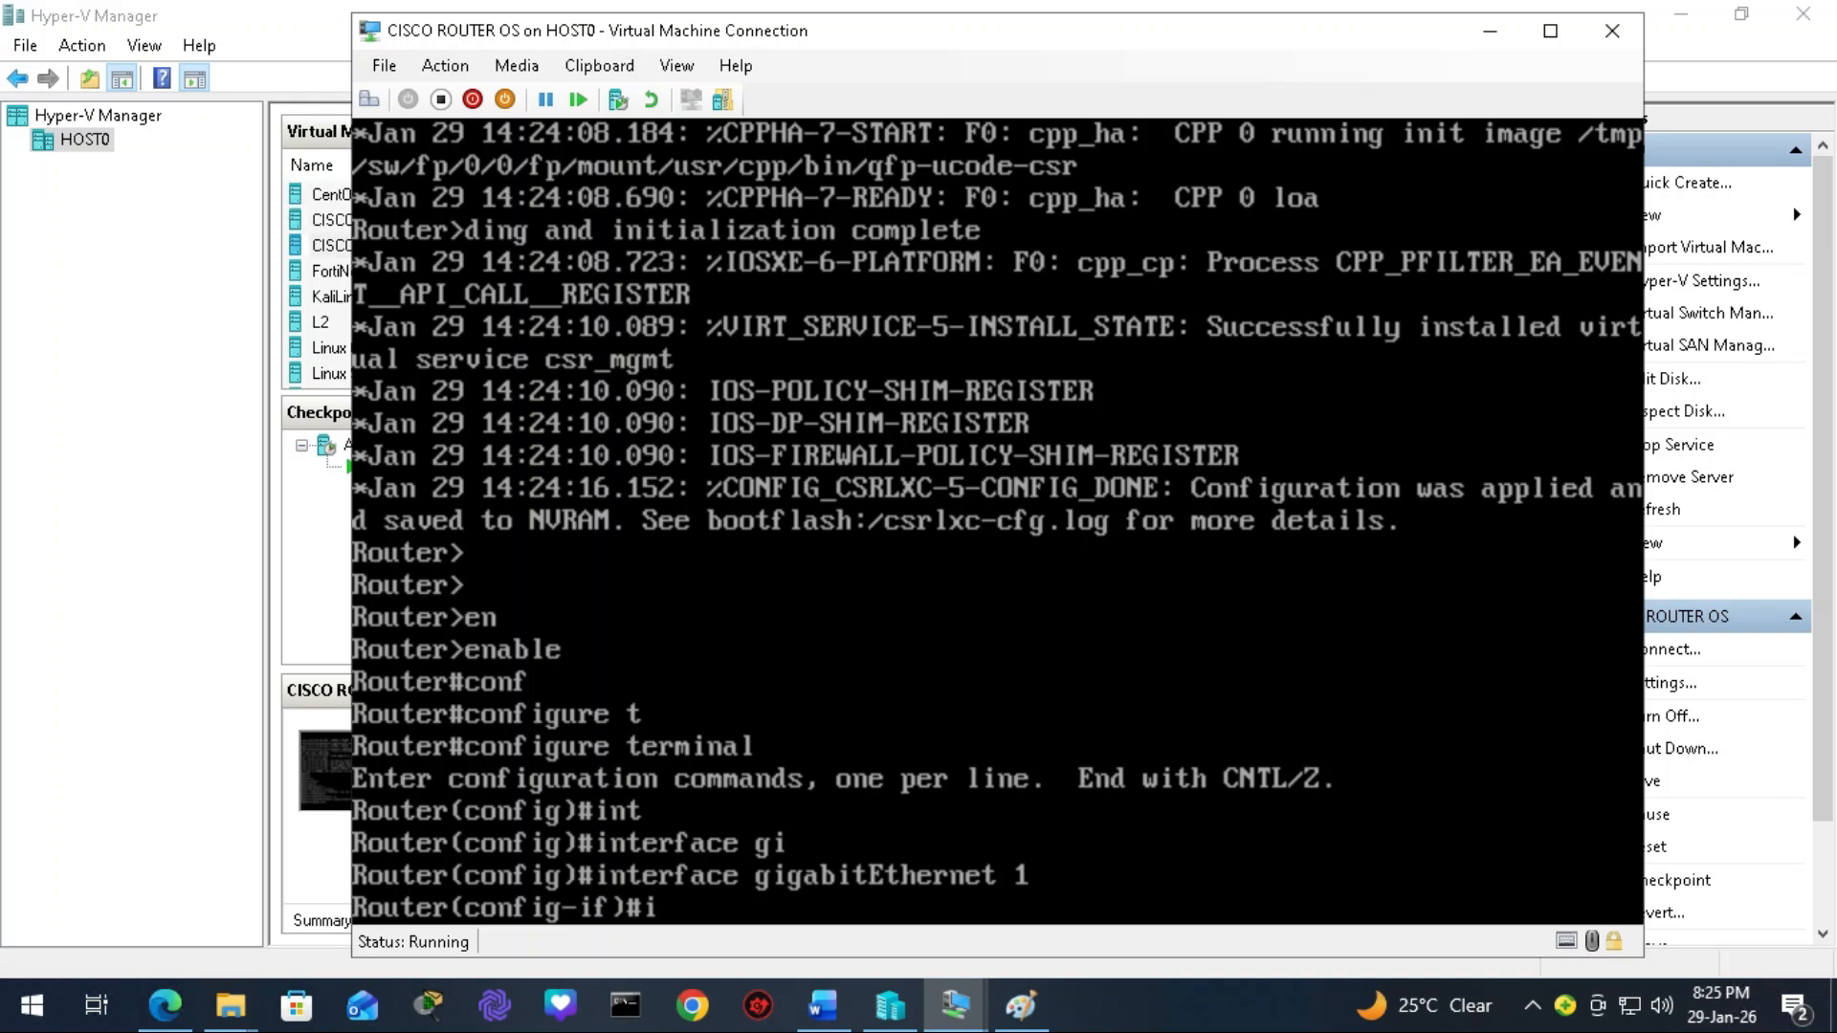
type("p ad")
key("Tab")
type("dh")
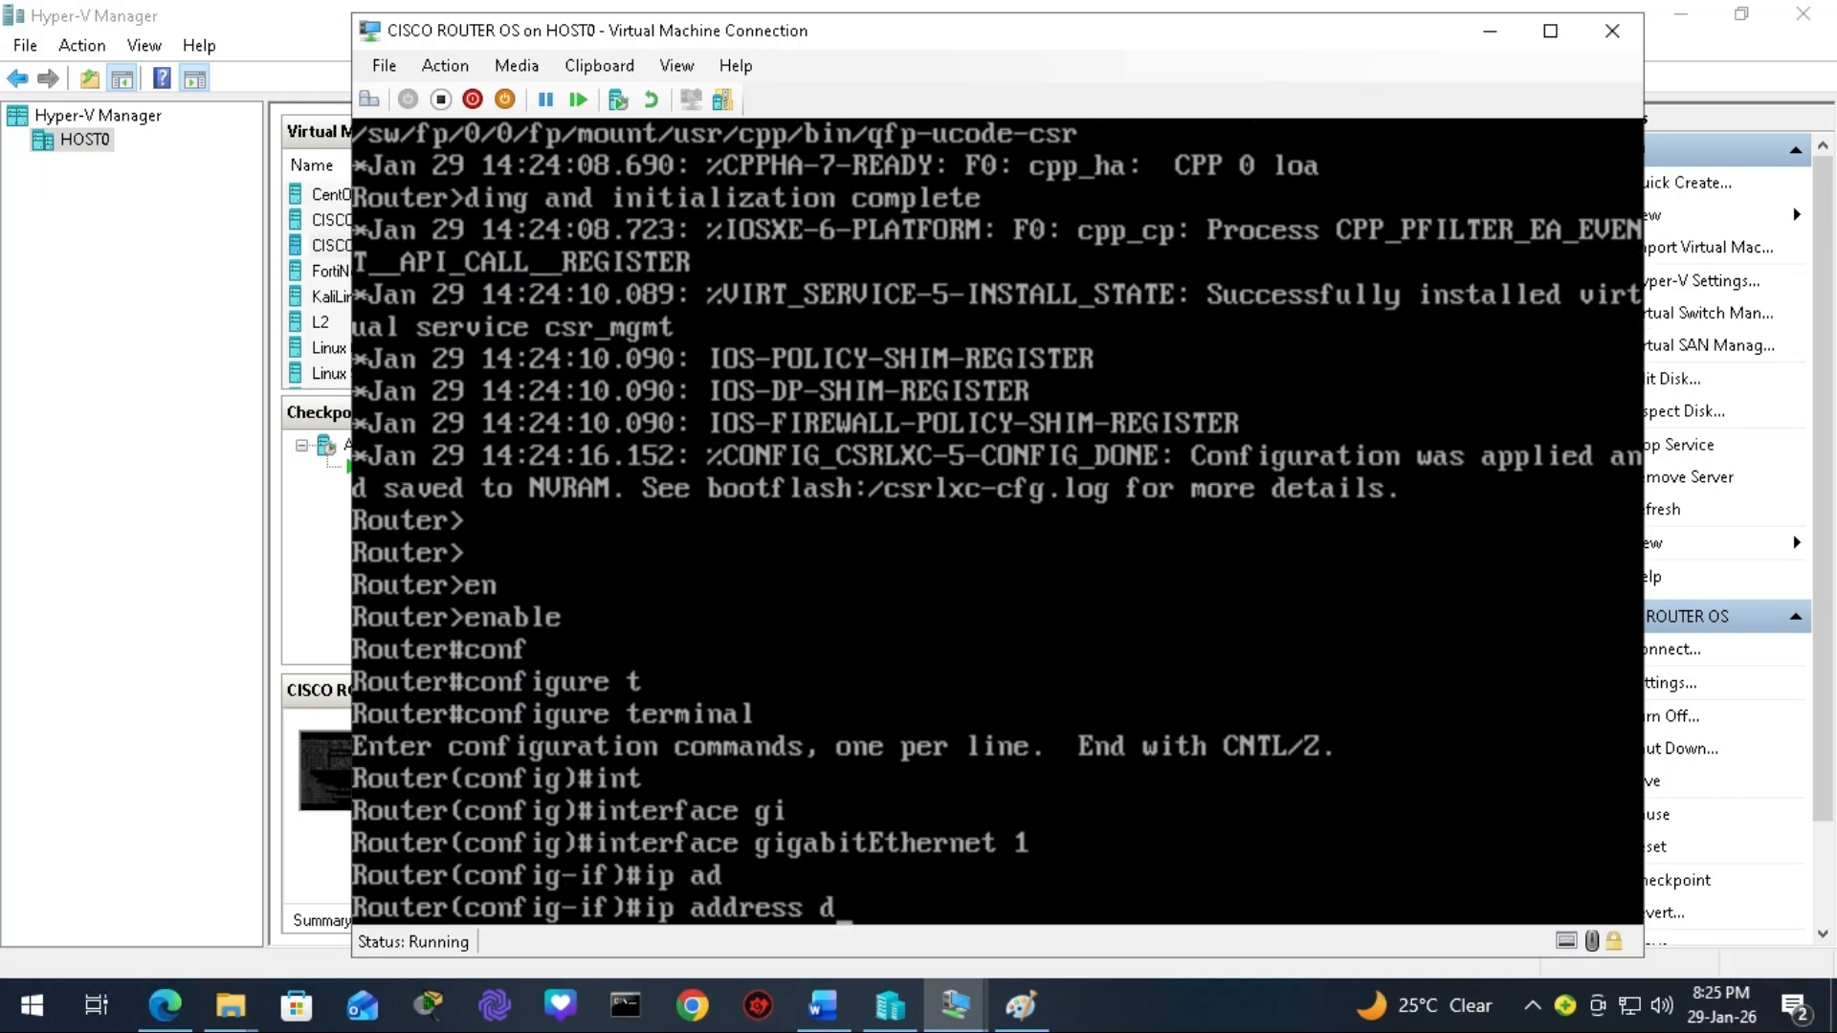
key("Tab")
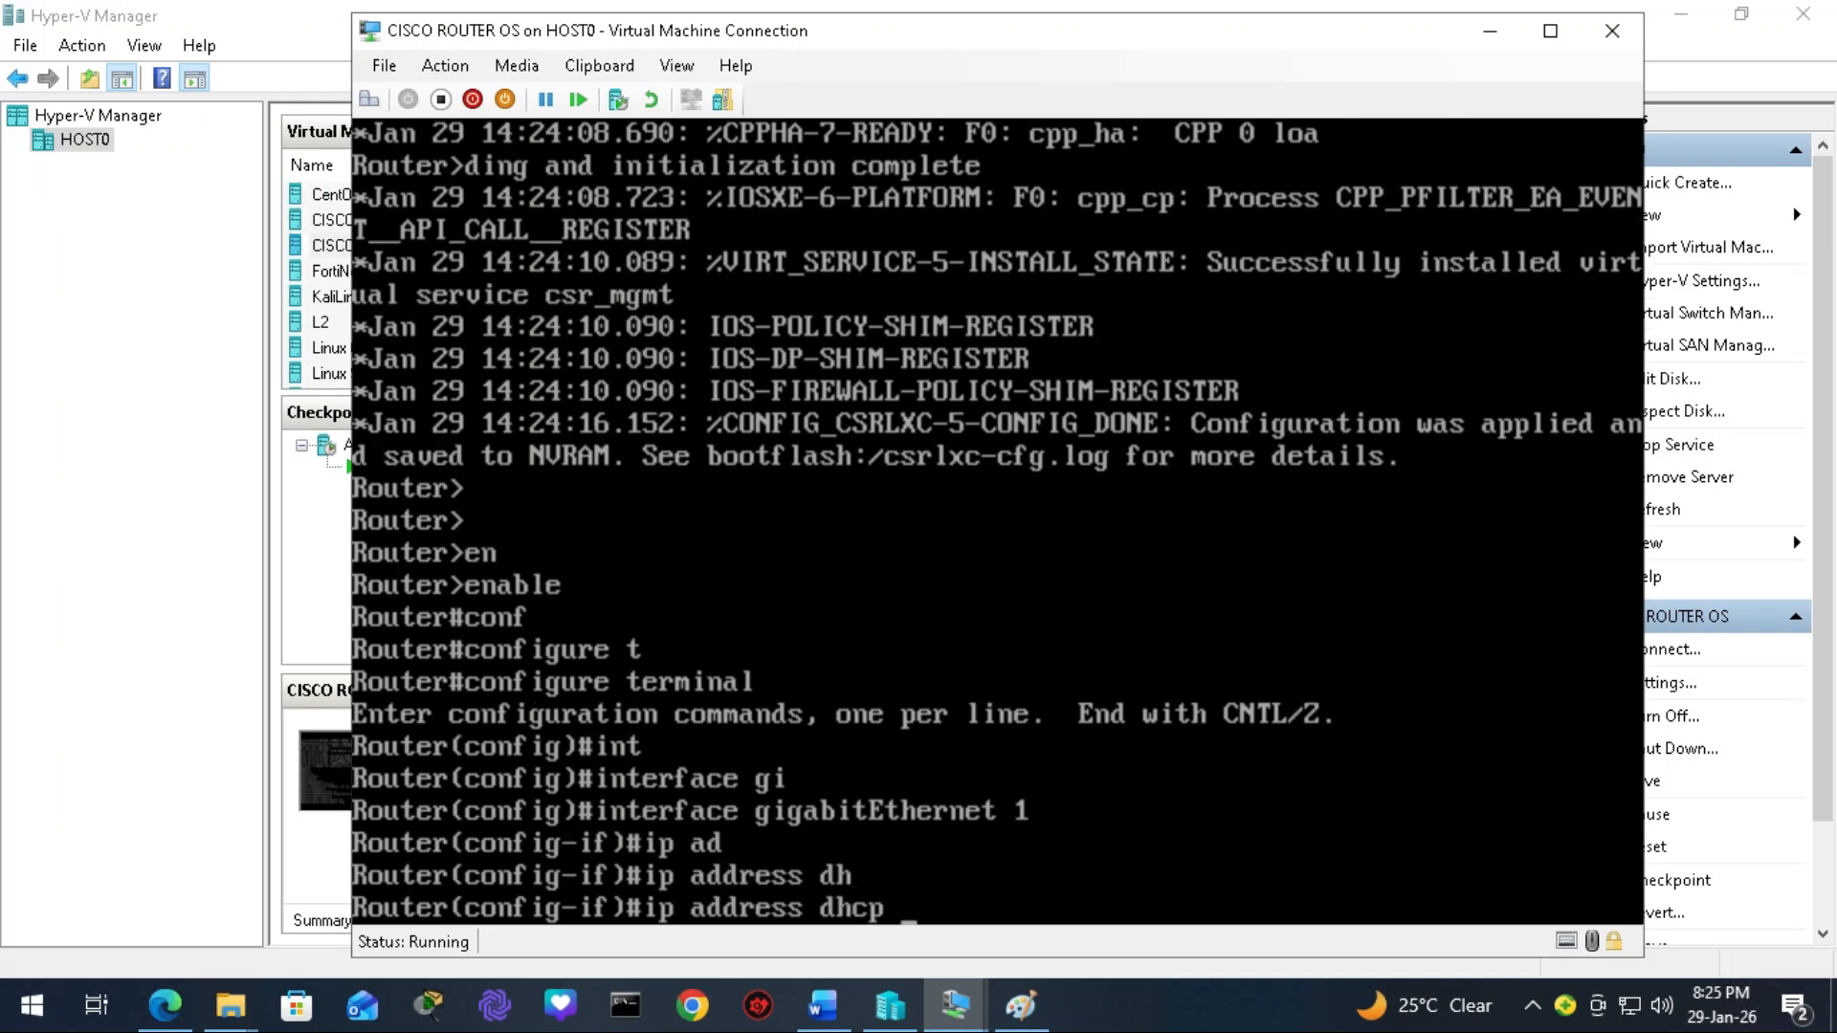
key("Return")
Enable the gigabitEthernet 1 interface with no shutdown.
type("no")
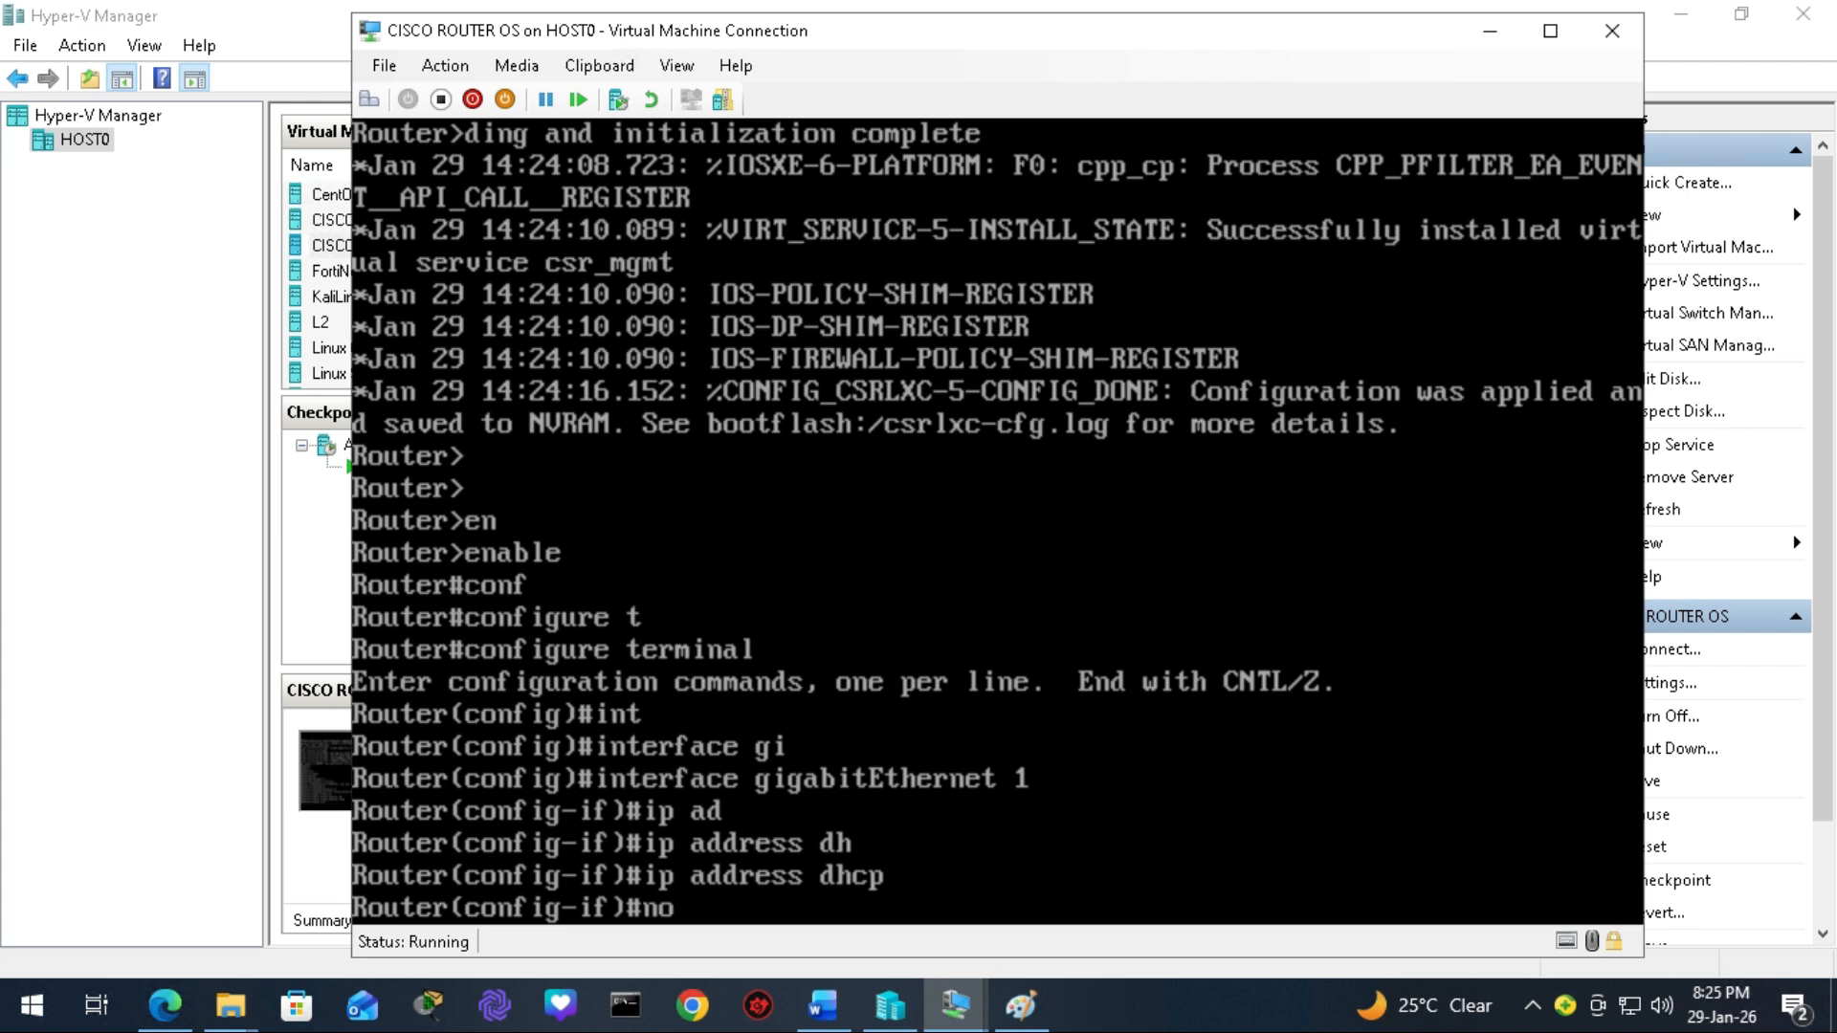
type(" sh")
key("Tab")
key("Return")
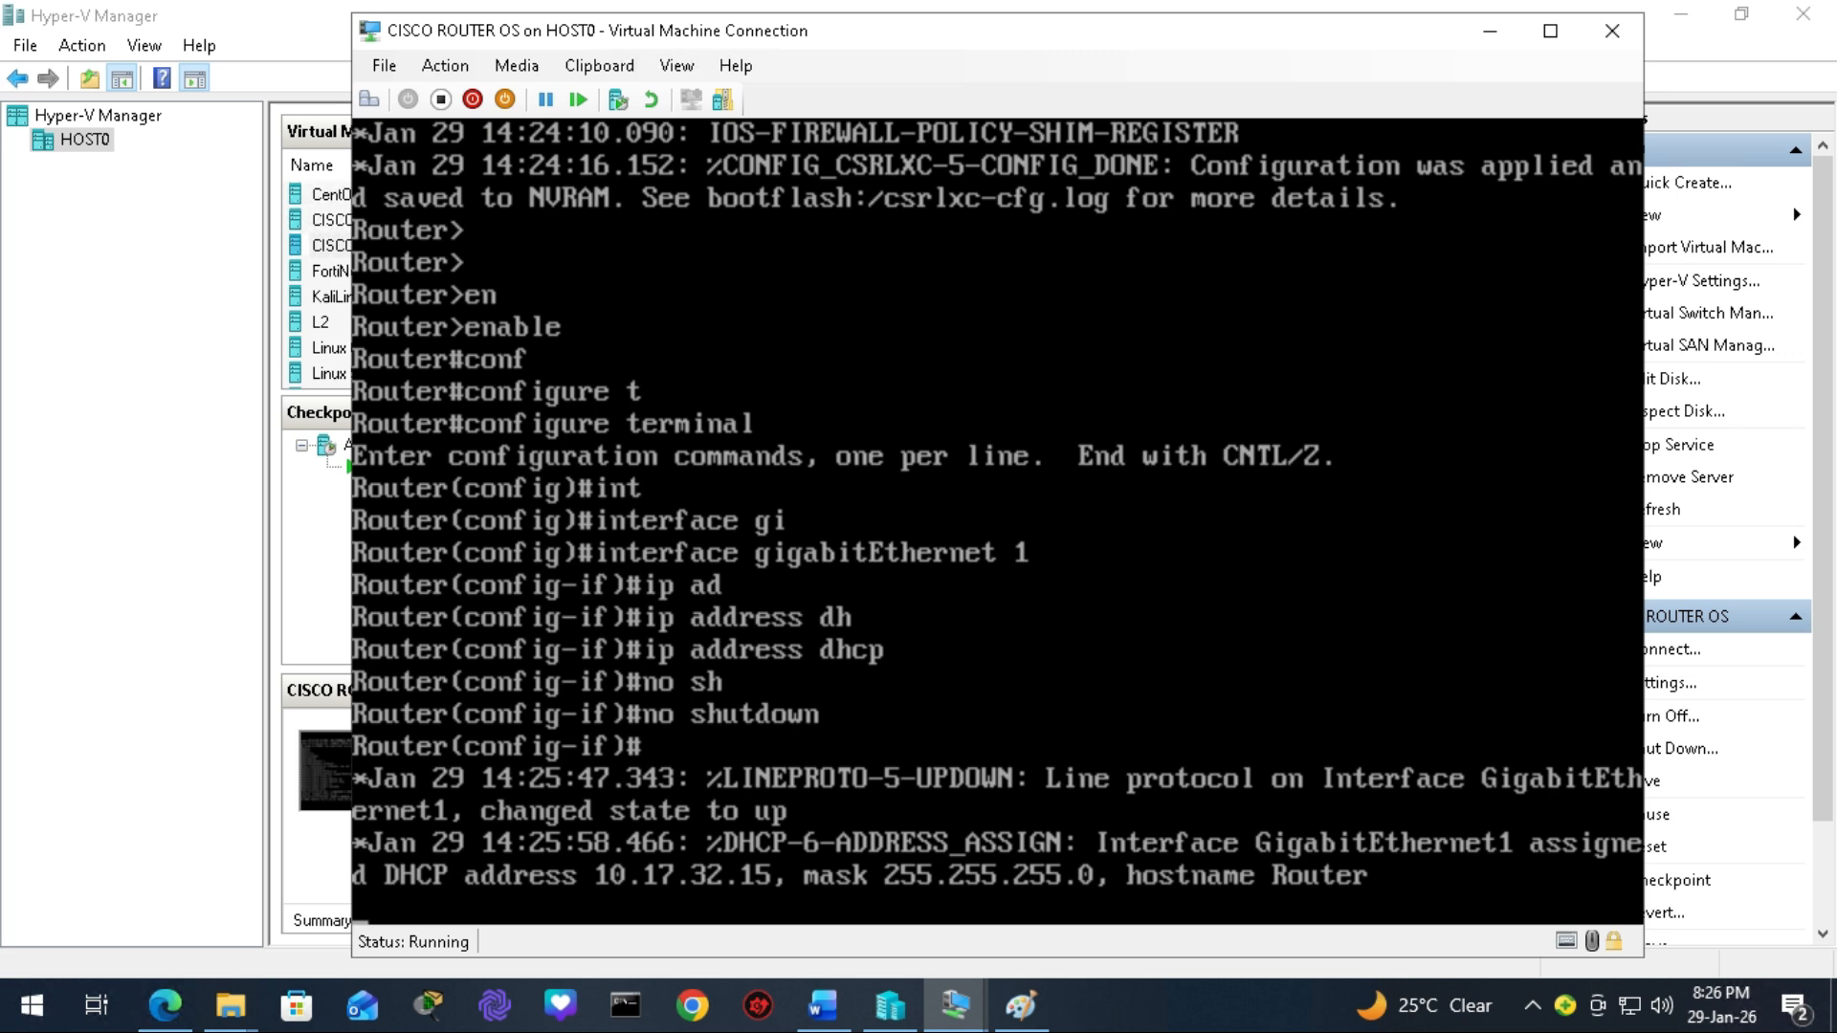
Exit the gigabitEthernet 1 configuration and enter interface configuration mode for gigabitEthernet 2.
key("Return")
type("exit")
key("Return")
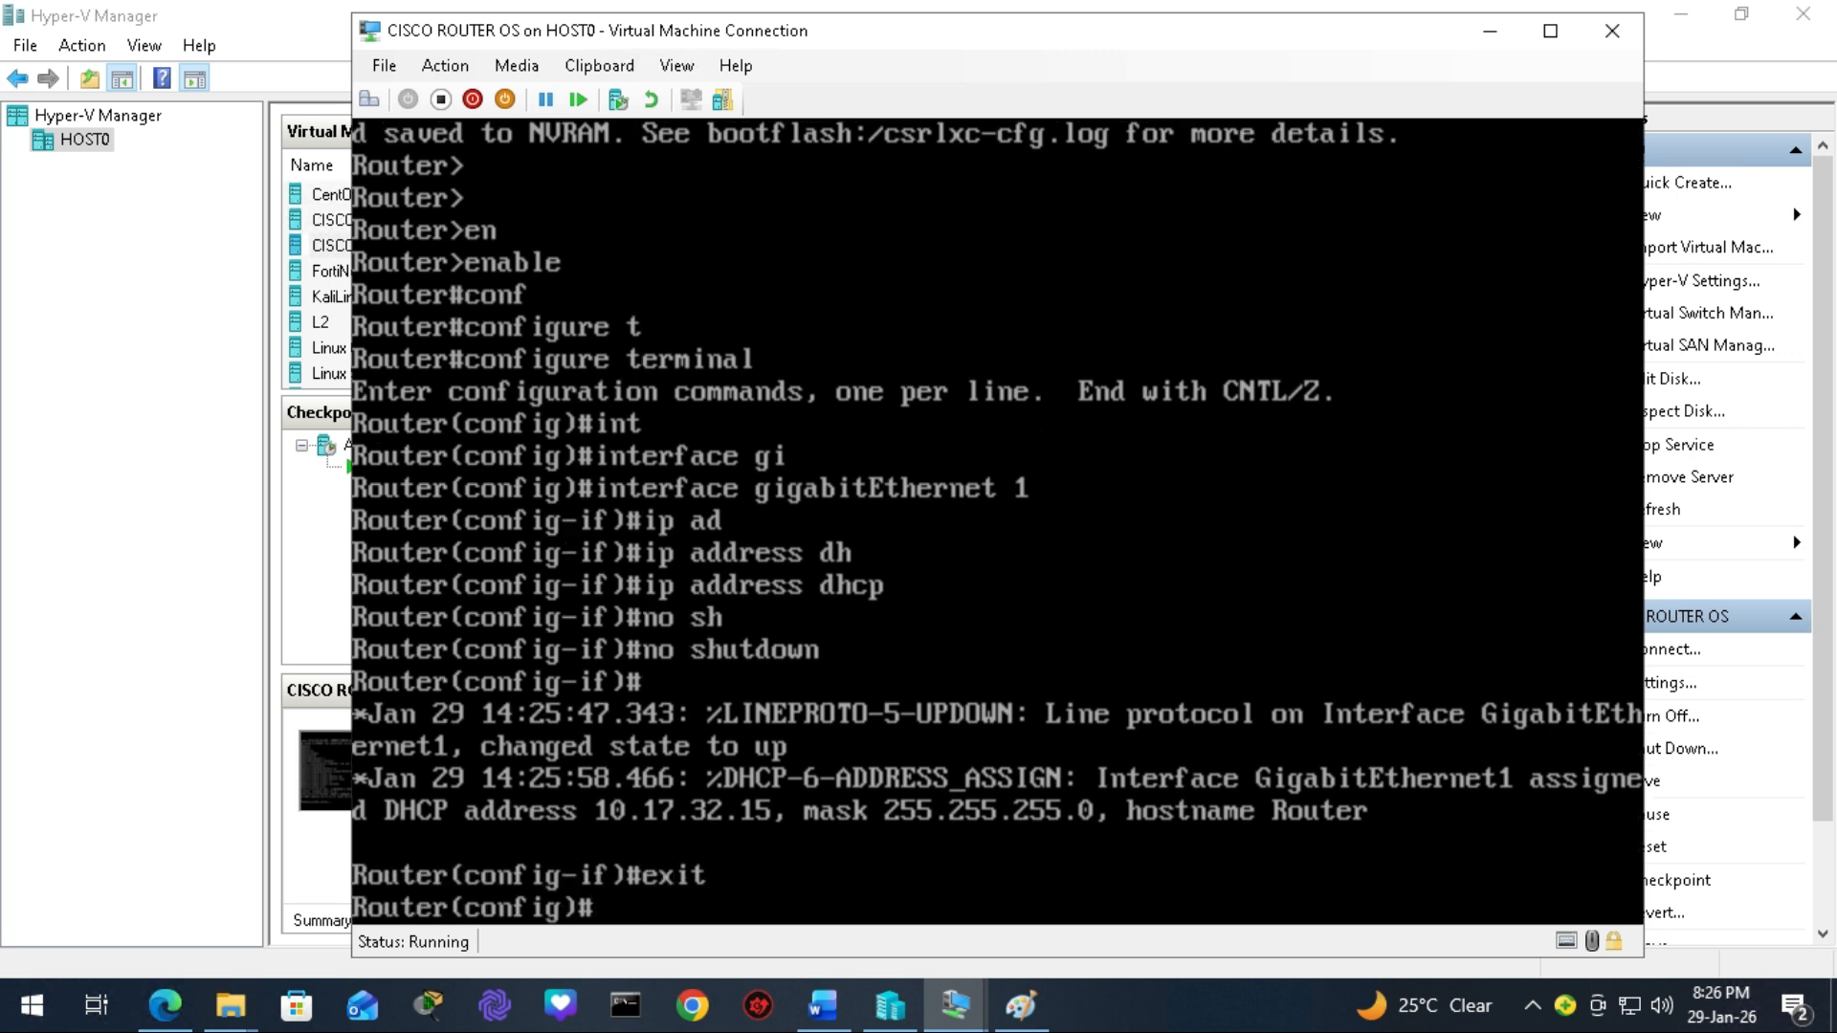
type("int")
key("Tab")
type("gi")
key("Tab")
type("2")
key("Return")
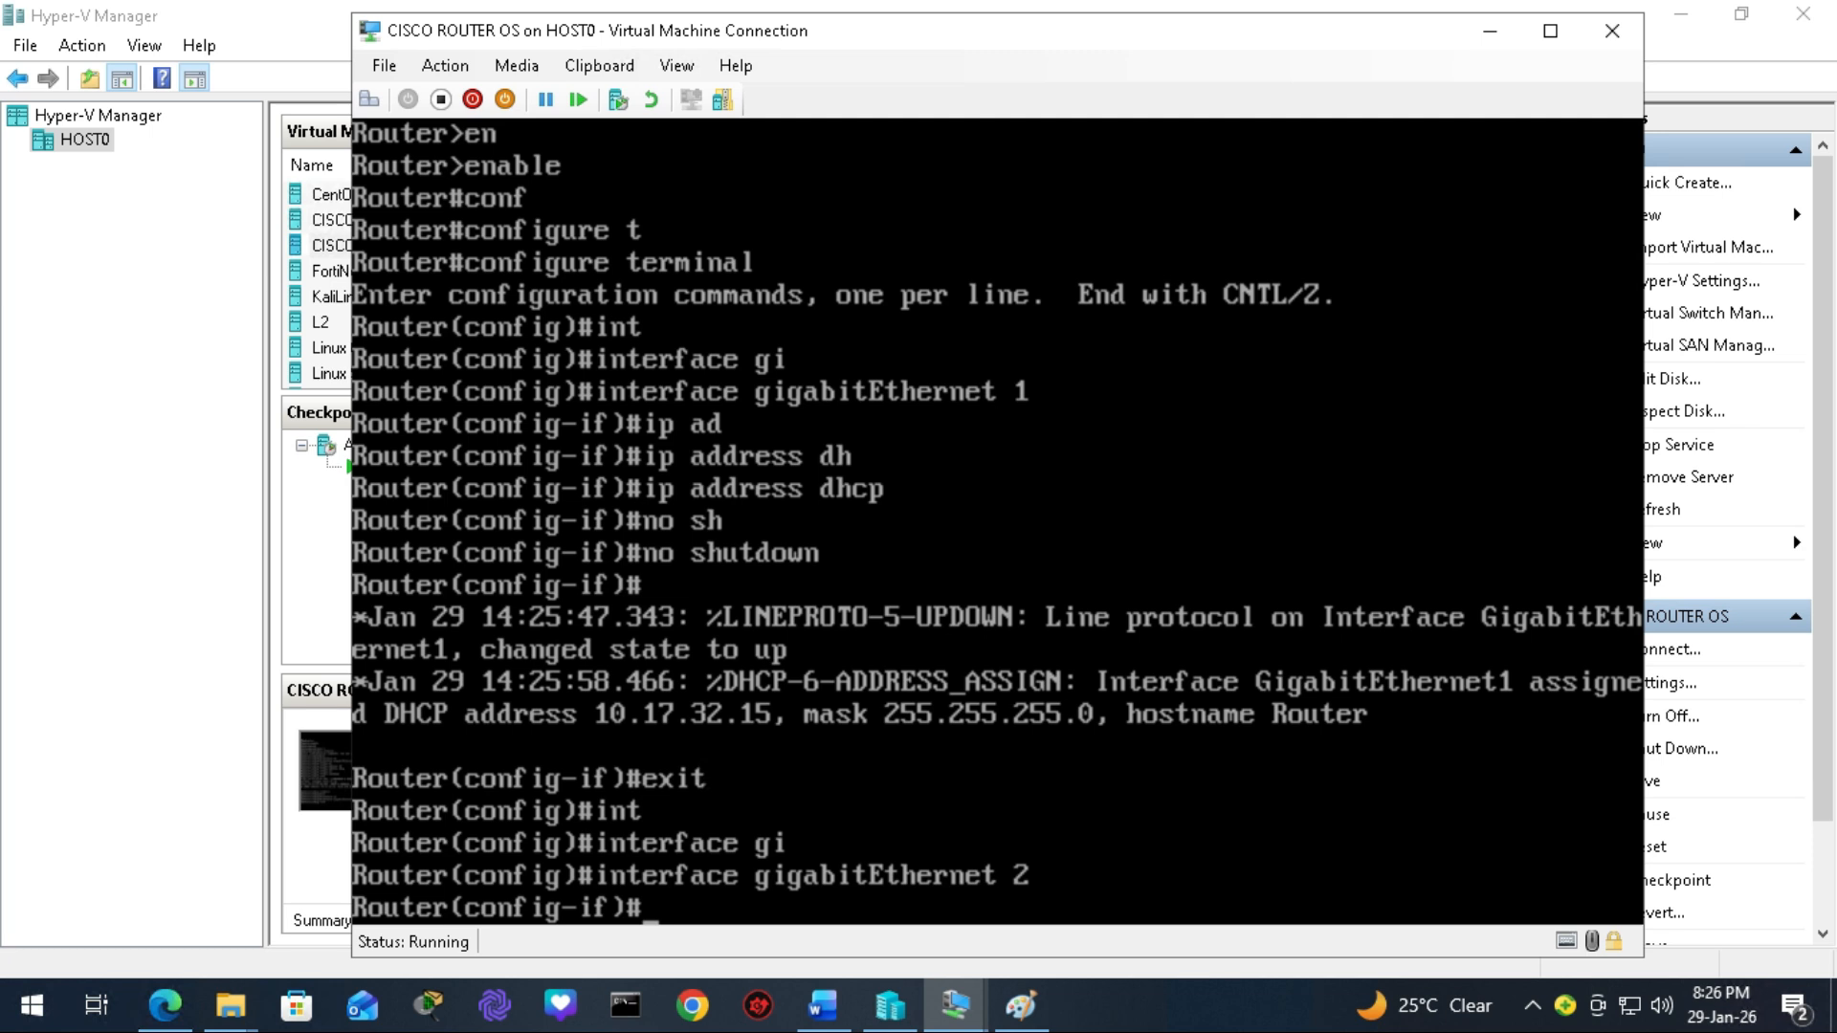
Check G2 in the Paint topology, and assign gigabitEthernet 2 on the router the address 192.168.10.1 with mask 255.255.255.0.
left_click(1021, 1005)
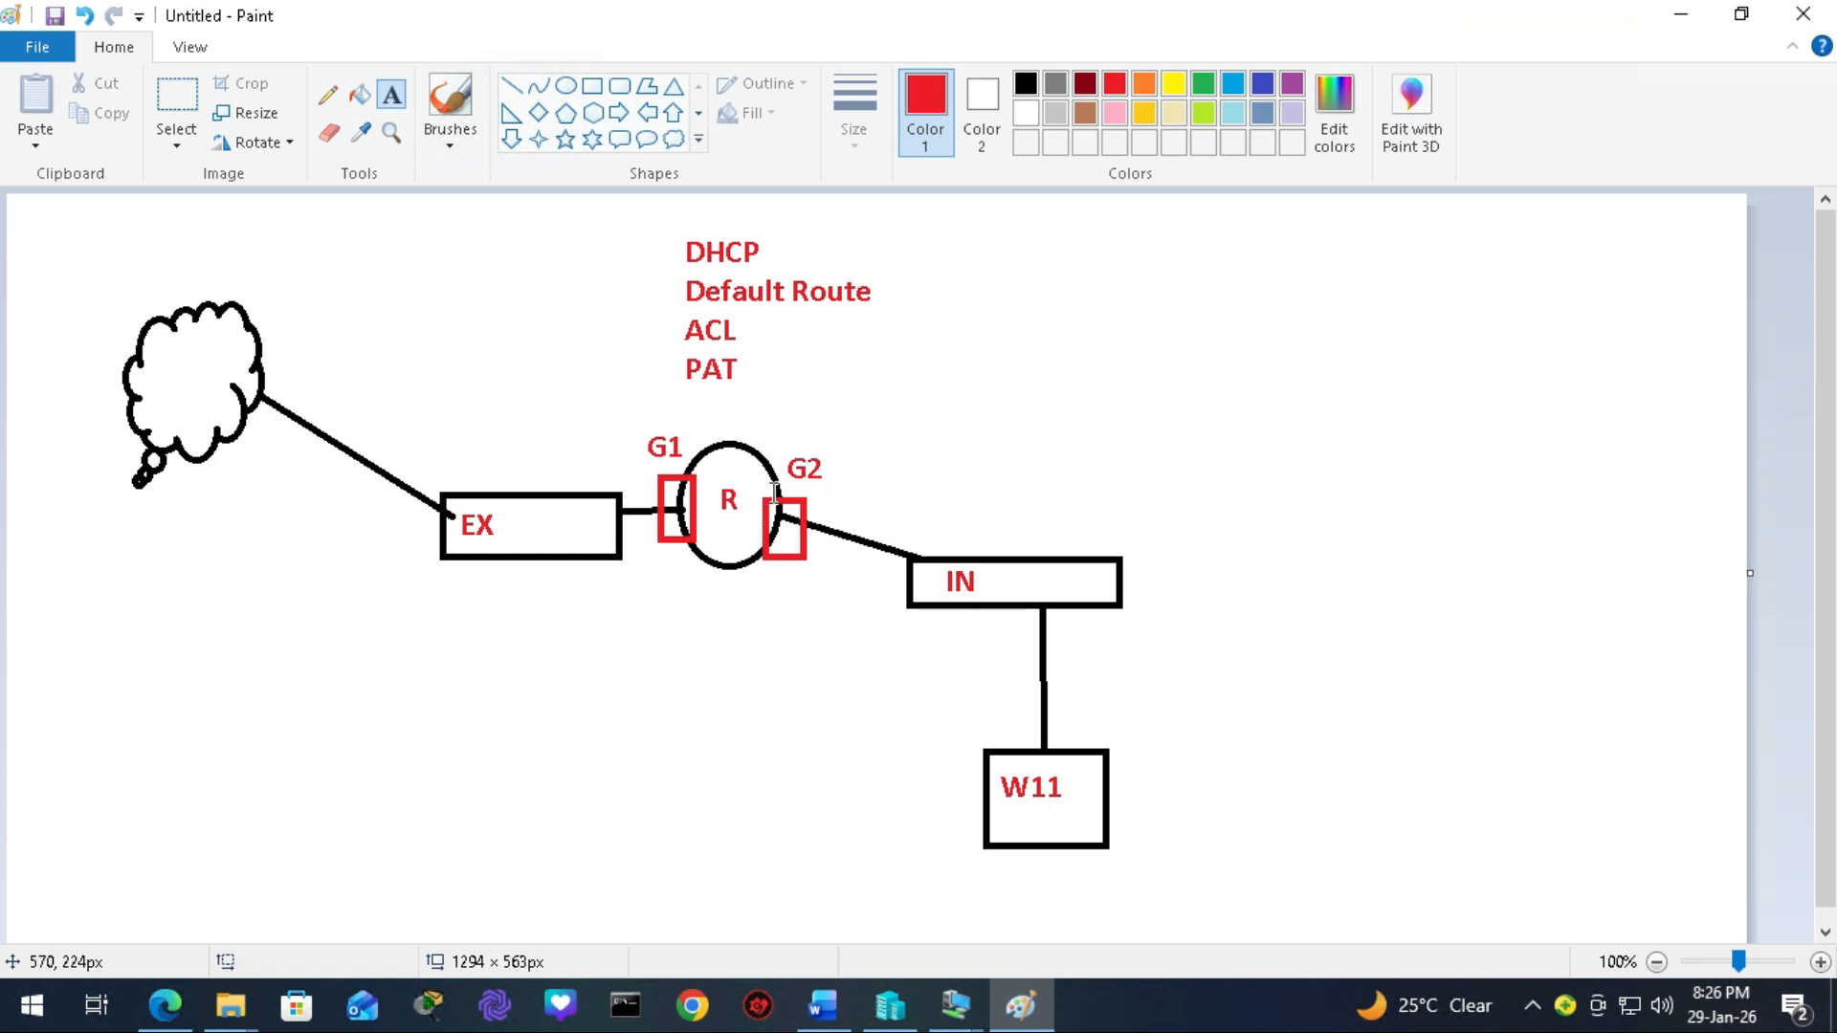
key("alt+Tab")
type("ip add")
key("Tab")
type("1")
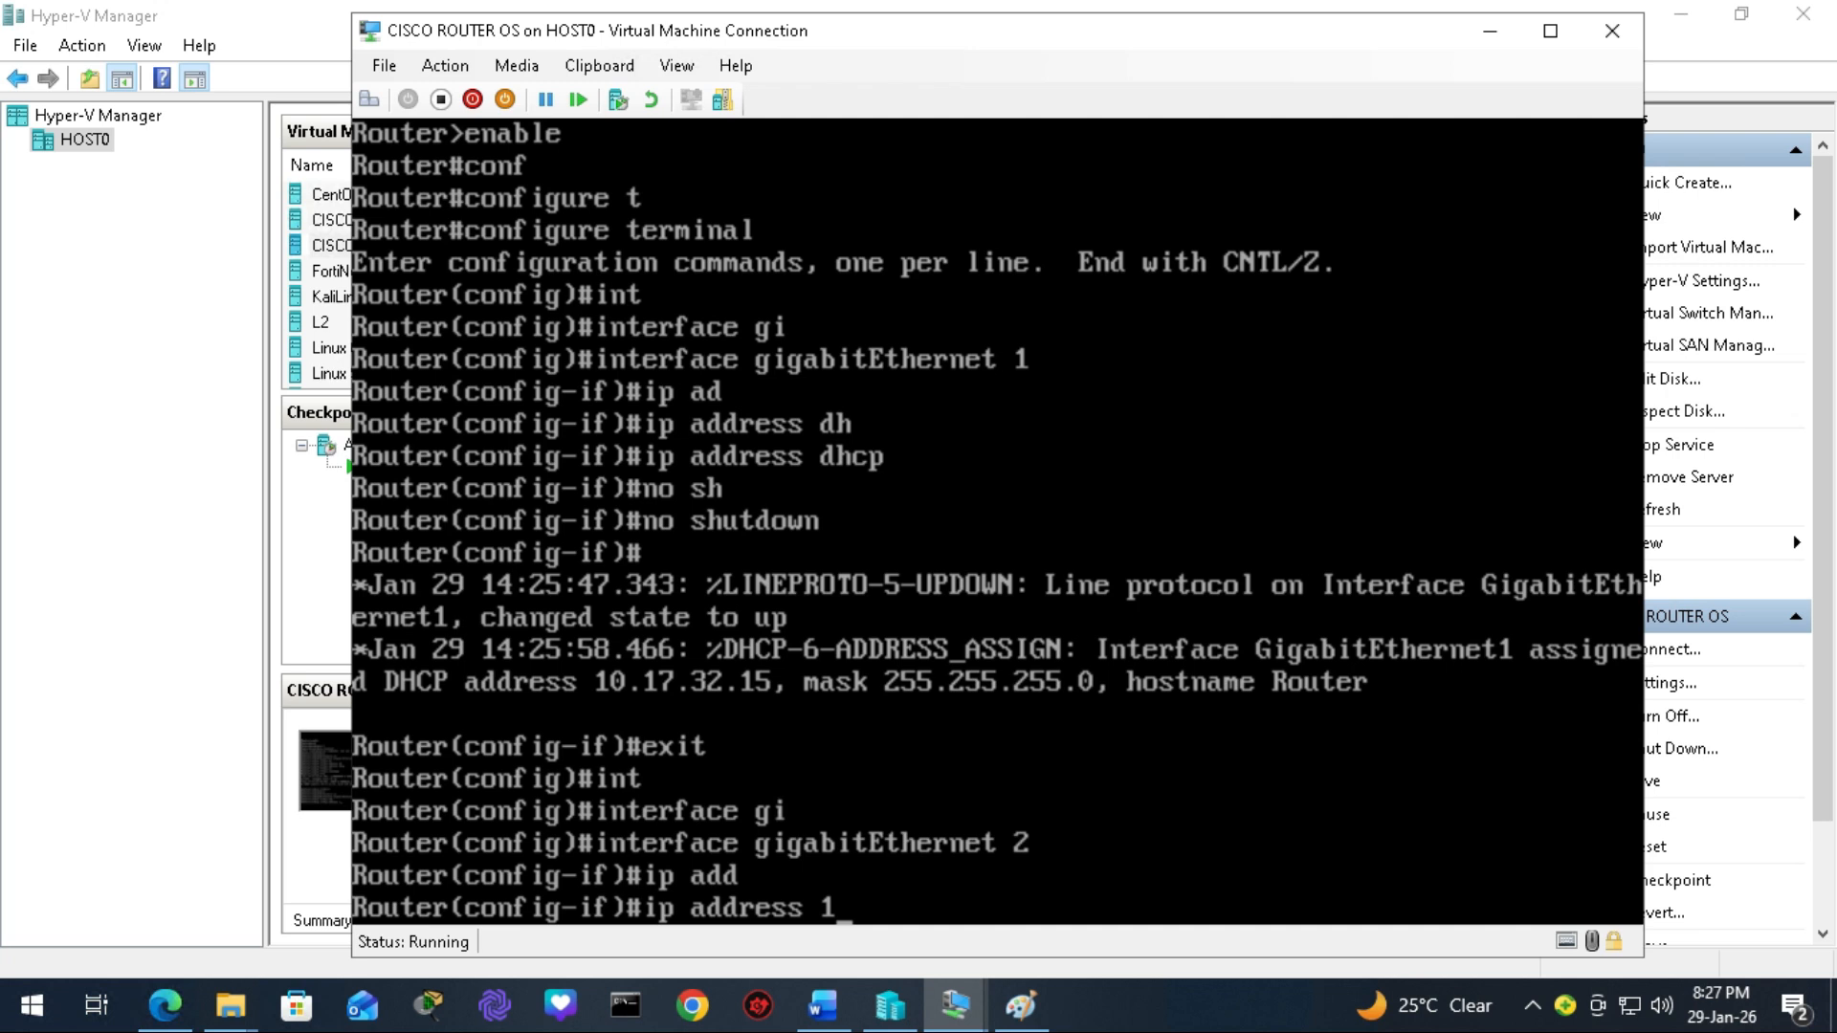
type("92.168.10.1 255.255.255")
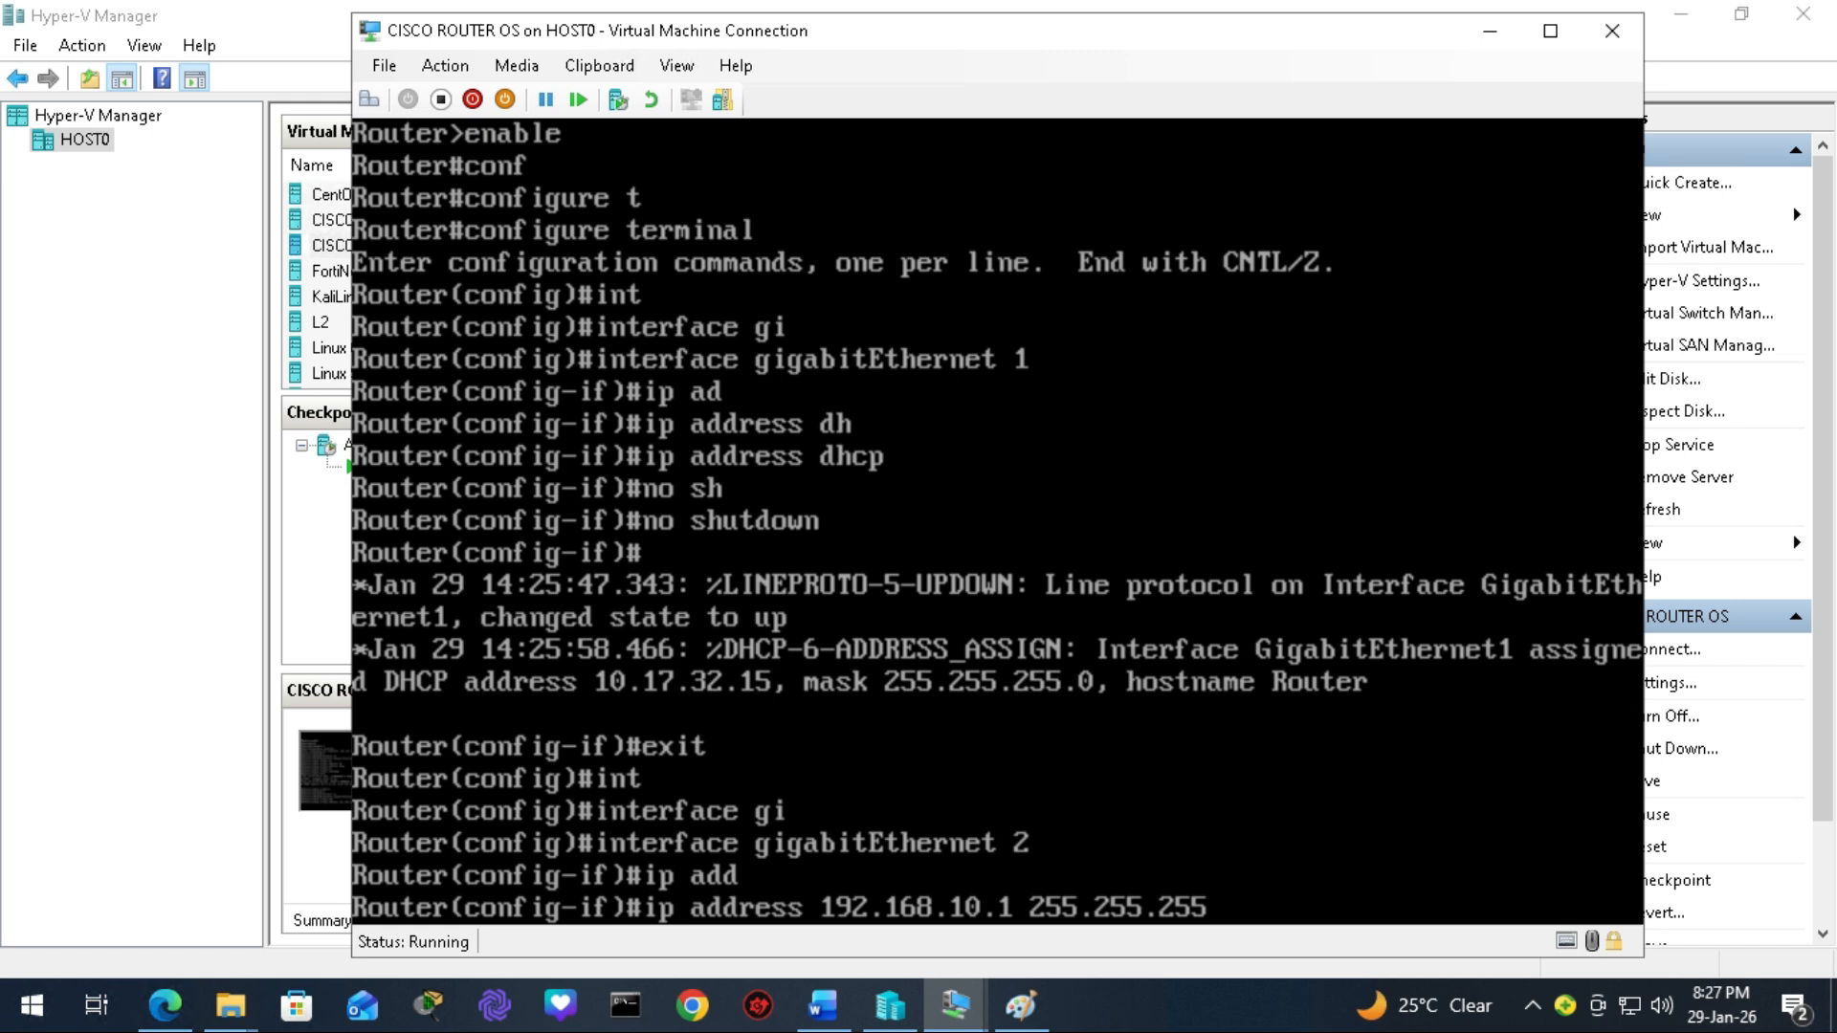
key("BackSpace")
key("BackSpace")
key("BackSpace")
type("0")
key("Return")
Enable gigabitEthernet 2 with no shutdown and exit to global configuration mode.
type("no")
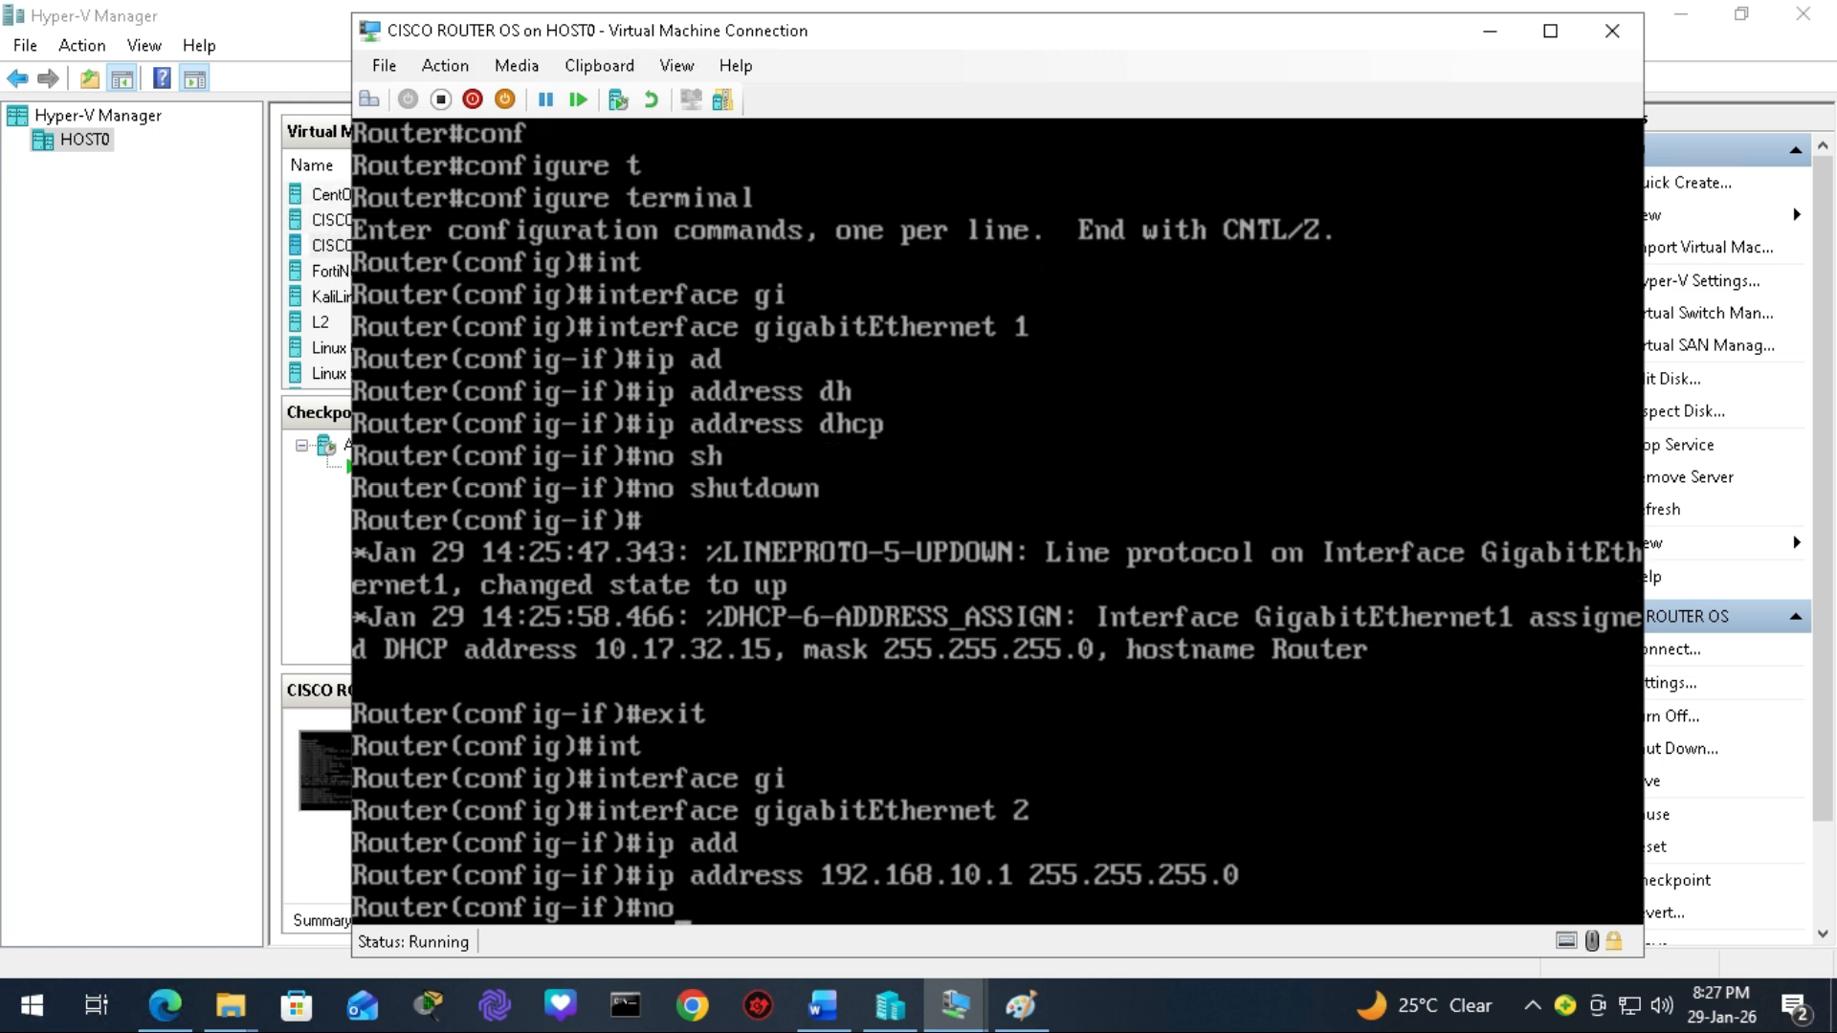
type(" sh")
key("Tab")
key("Return")
type("exit")
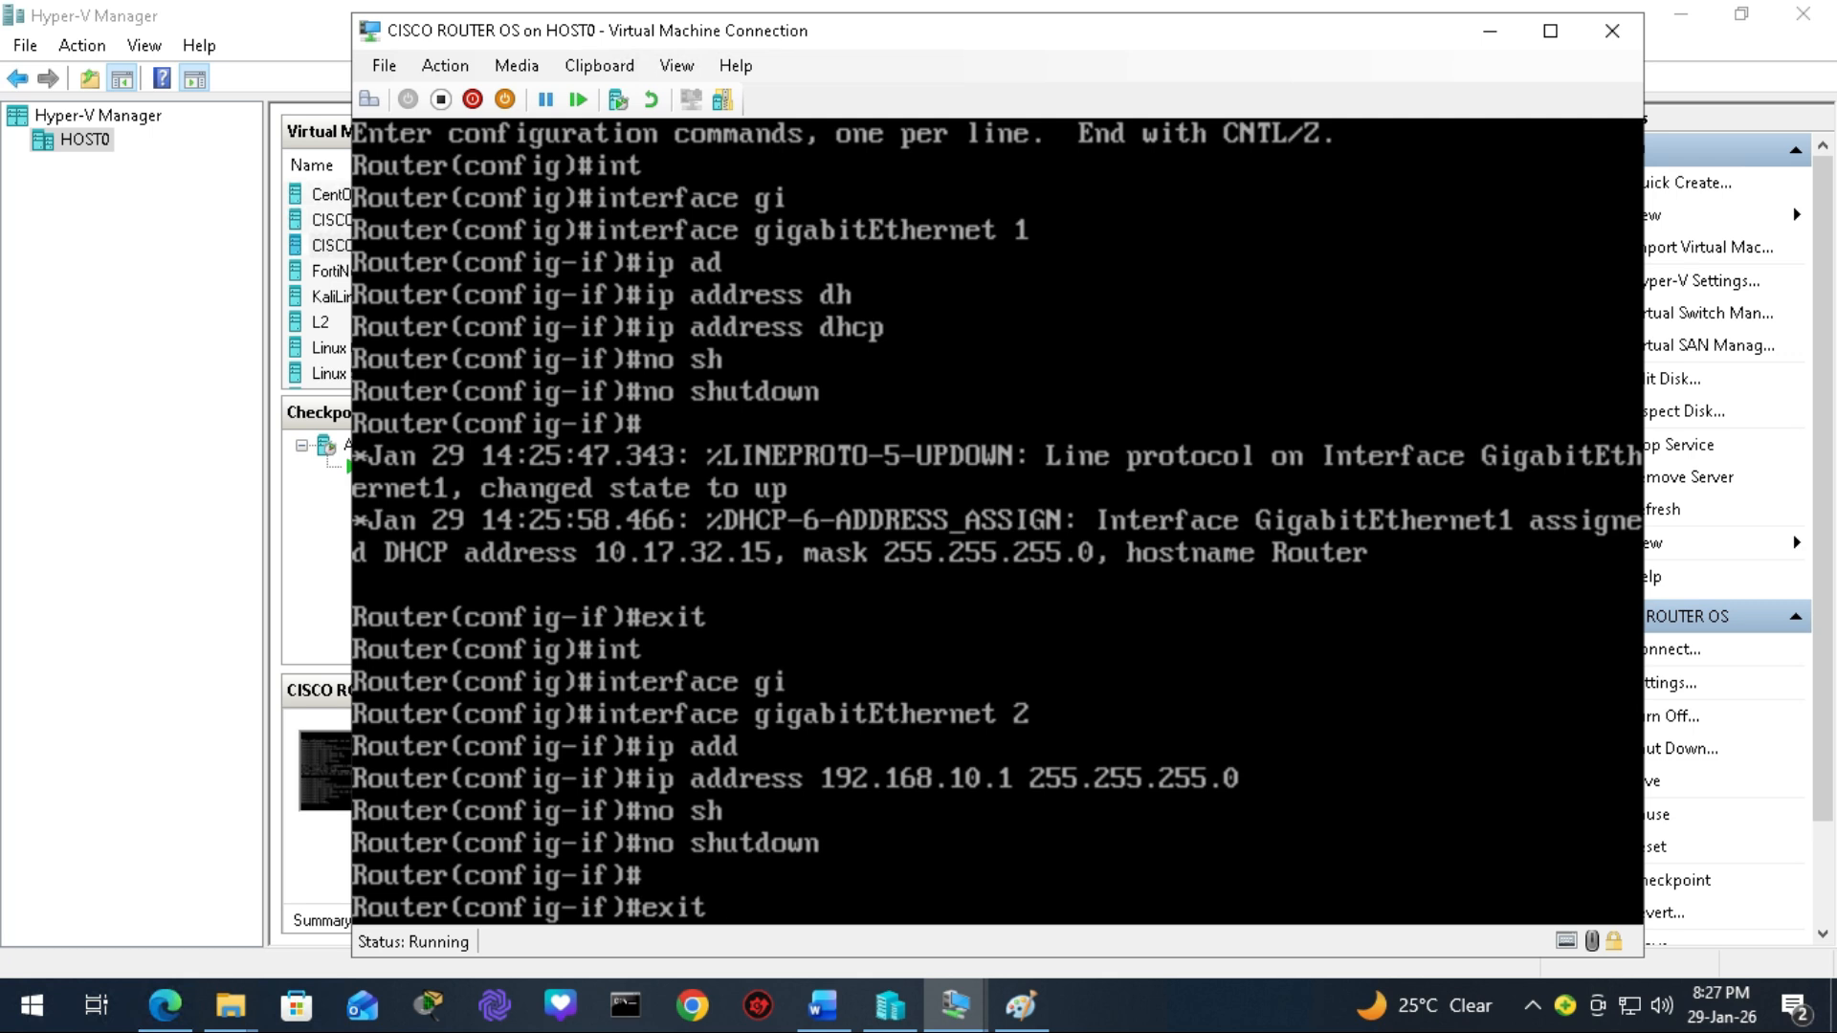
key("Return")
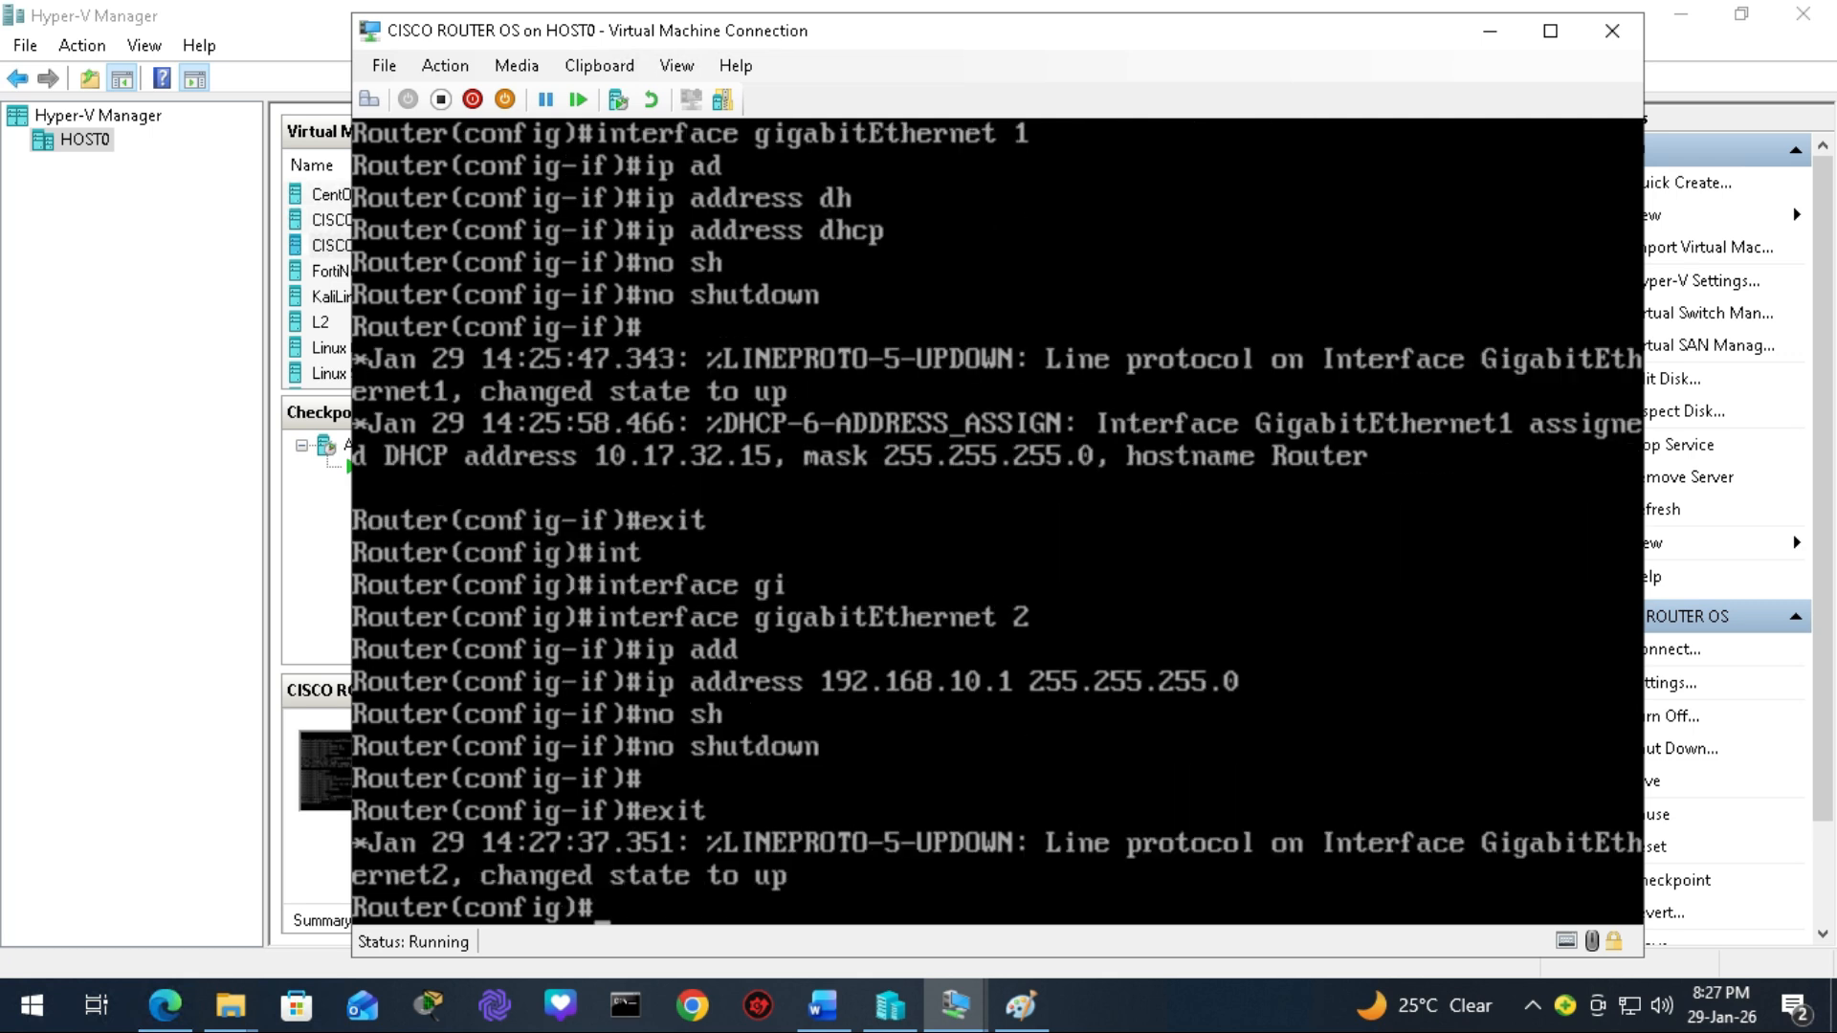
Create a DHCP pool named lan with the ip dhcp pool command.
type("ip dh")
key("Tab")
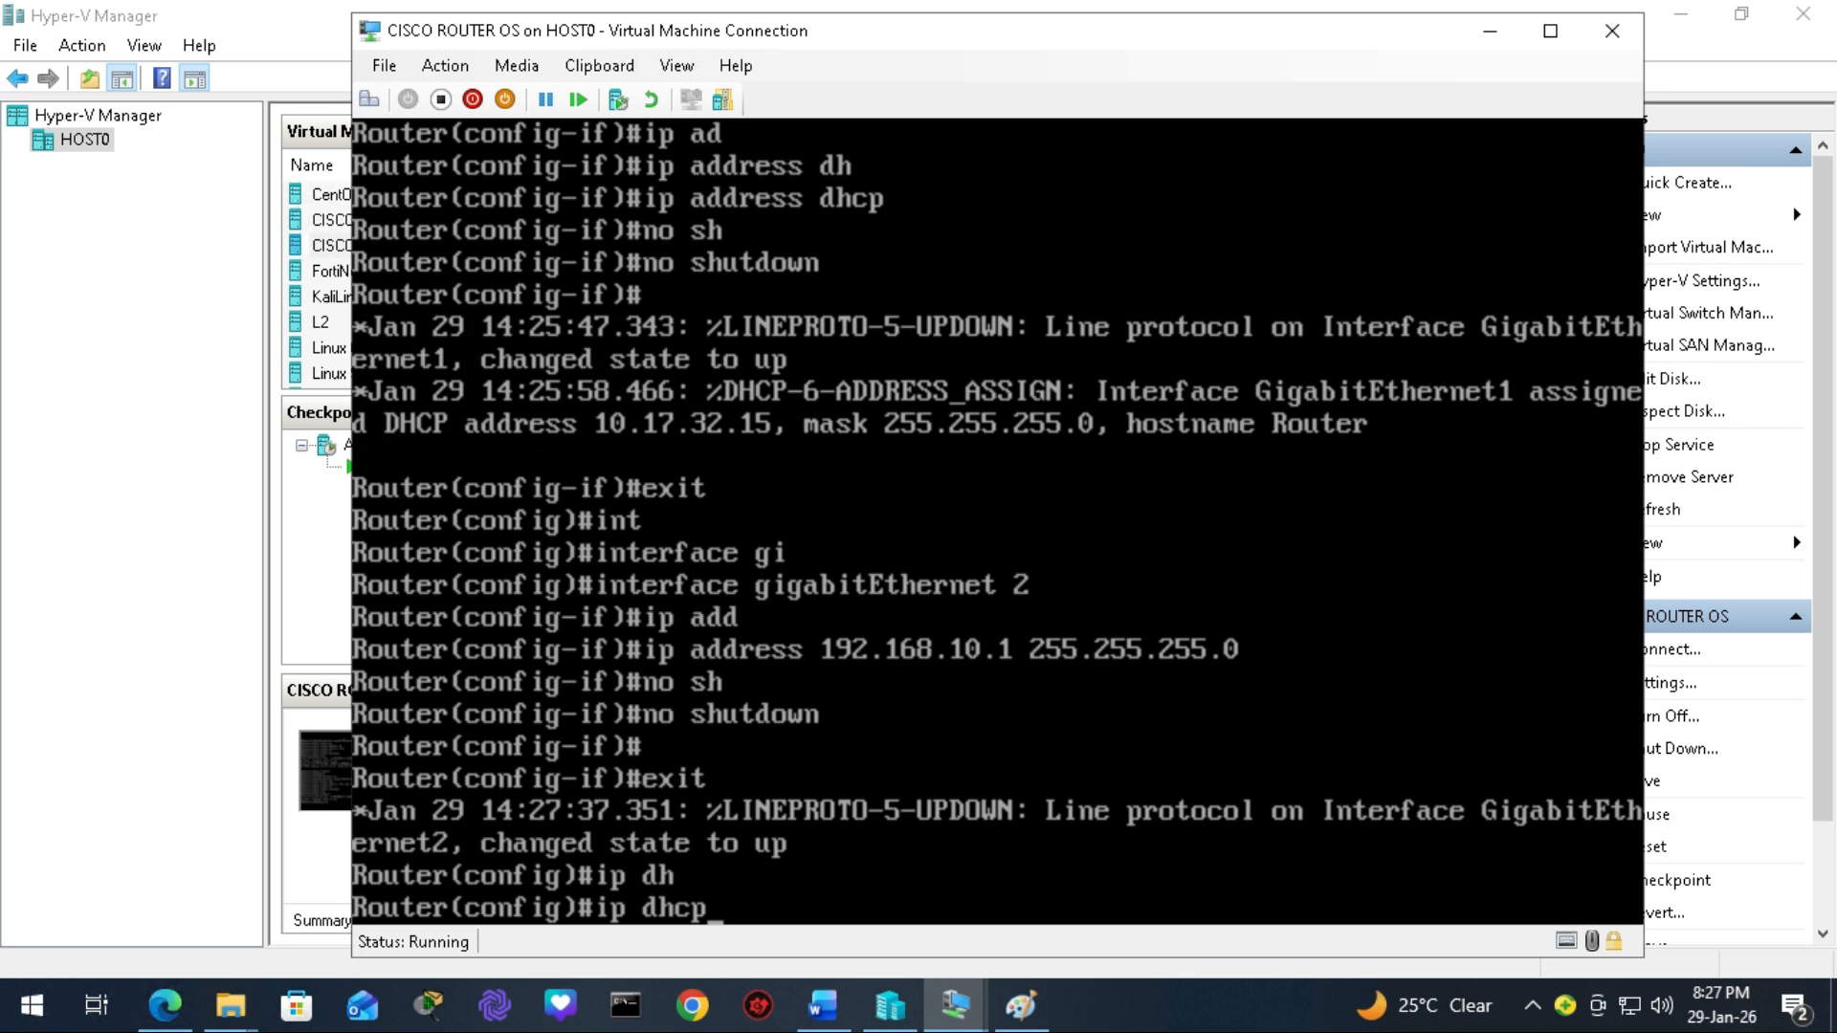
type("po")
key("Tab")
type("lan")
key("Return")
Set the DHCP pool's network to 192.168.10.0 with mask 255.255.255.0.
type("net")
key("Tab")
type("w")
key("Tab")
type("192.168.")
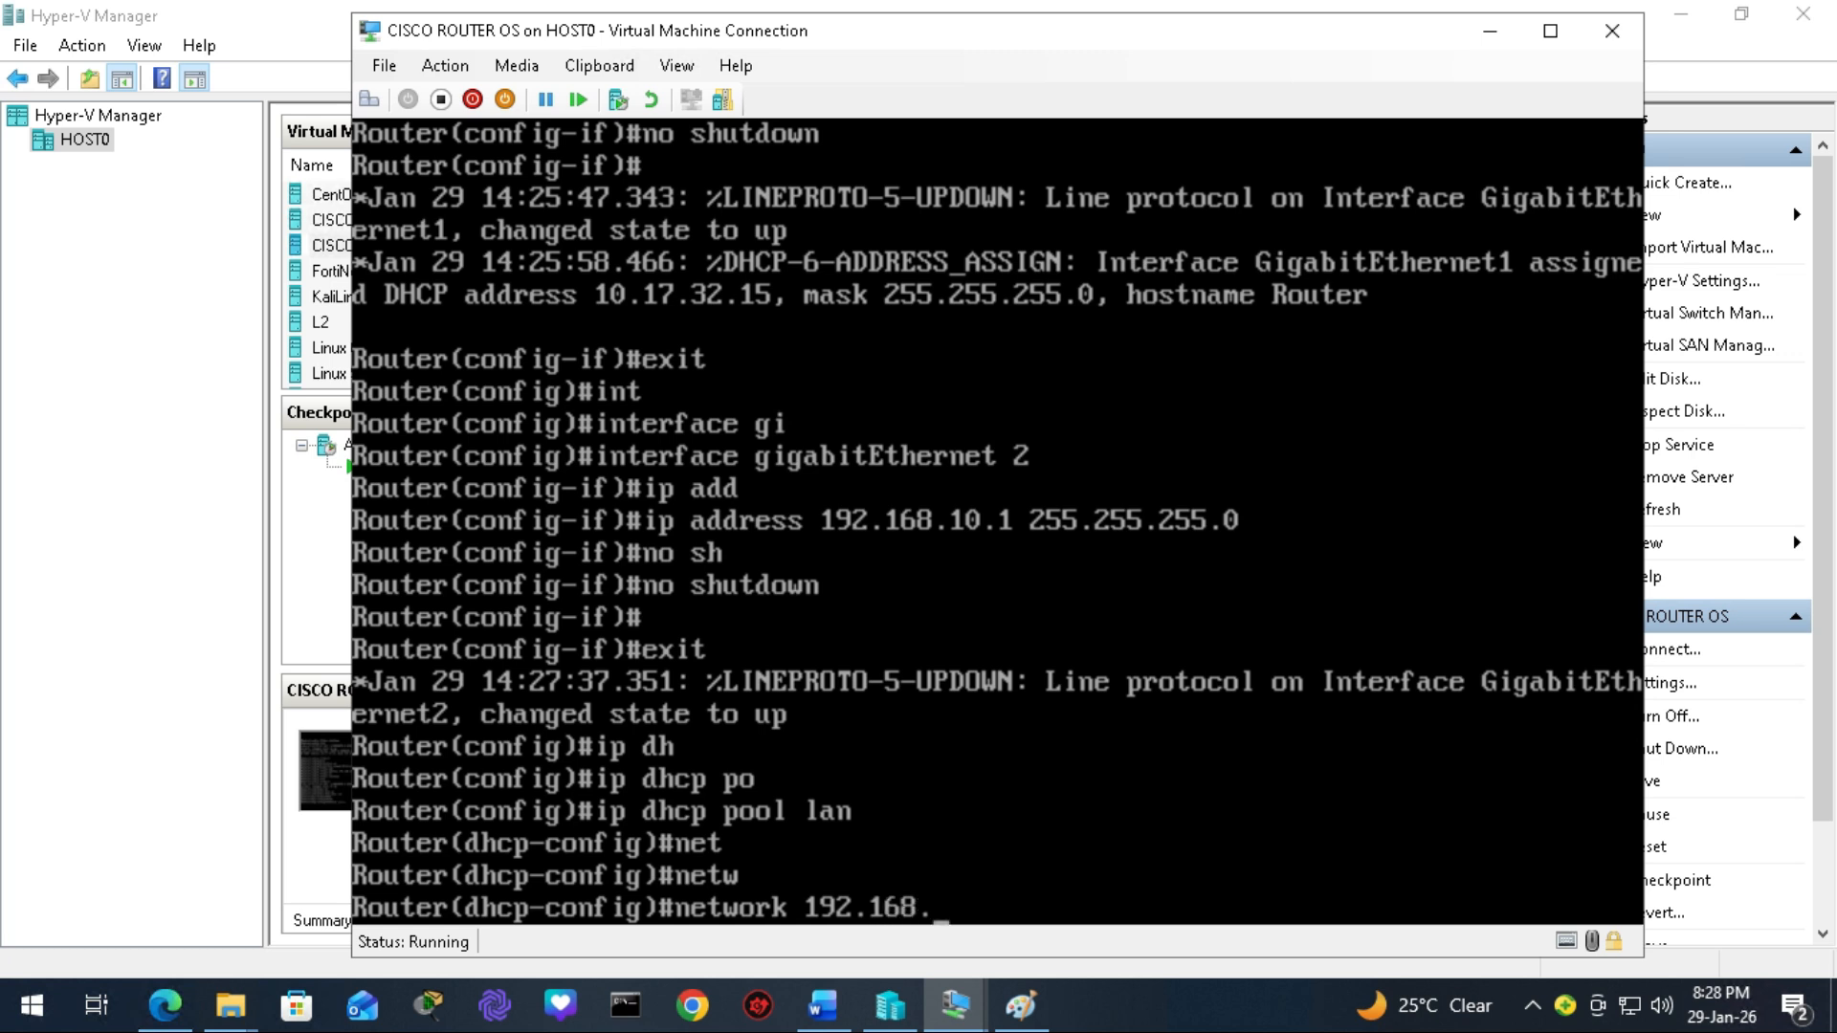
type("10.0 255")
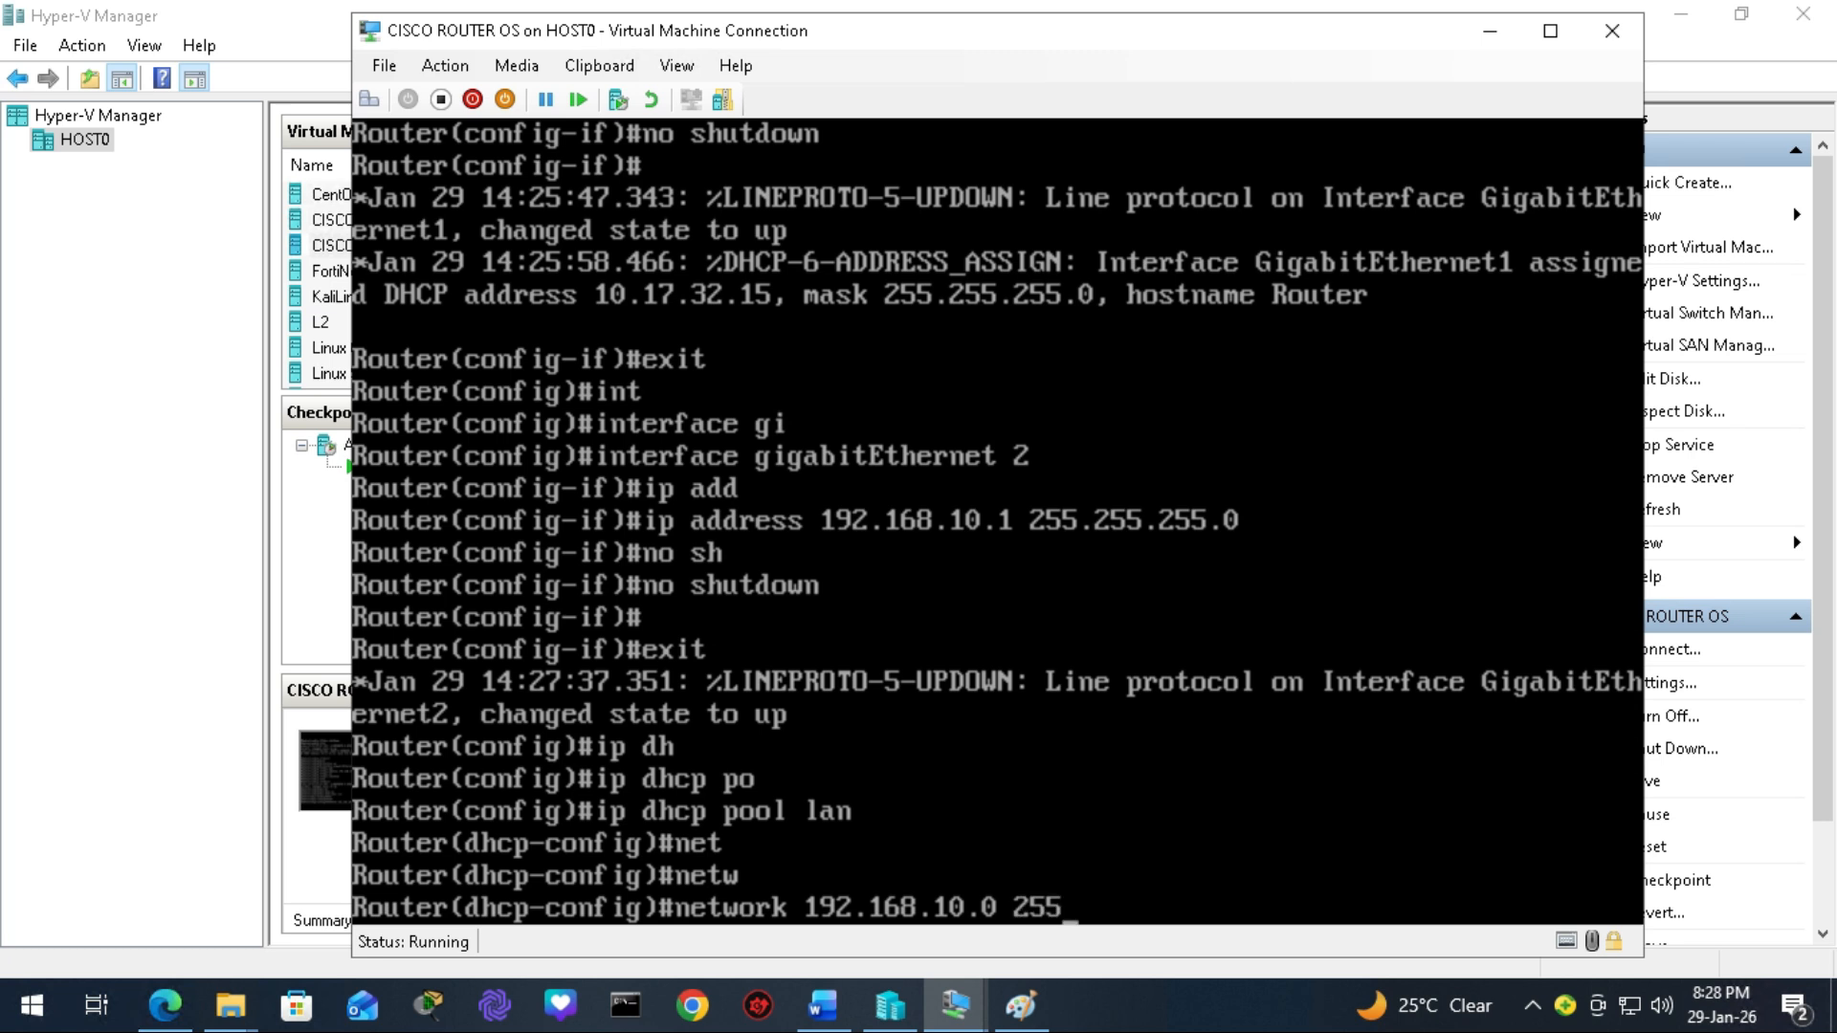
type(".255.255.0")
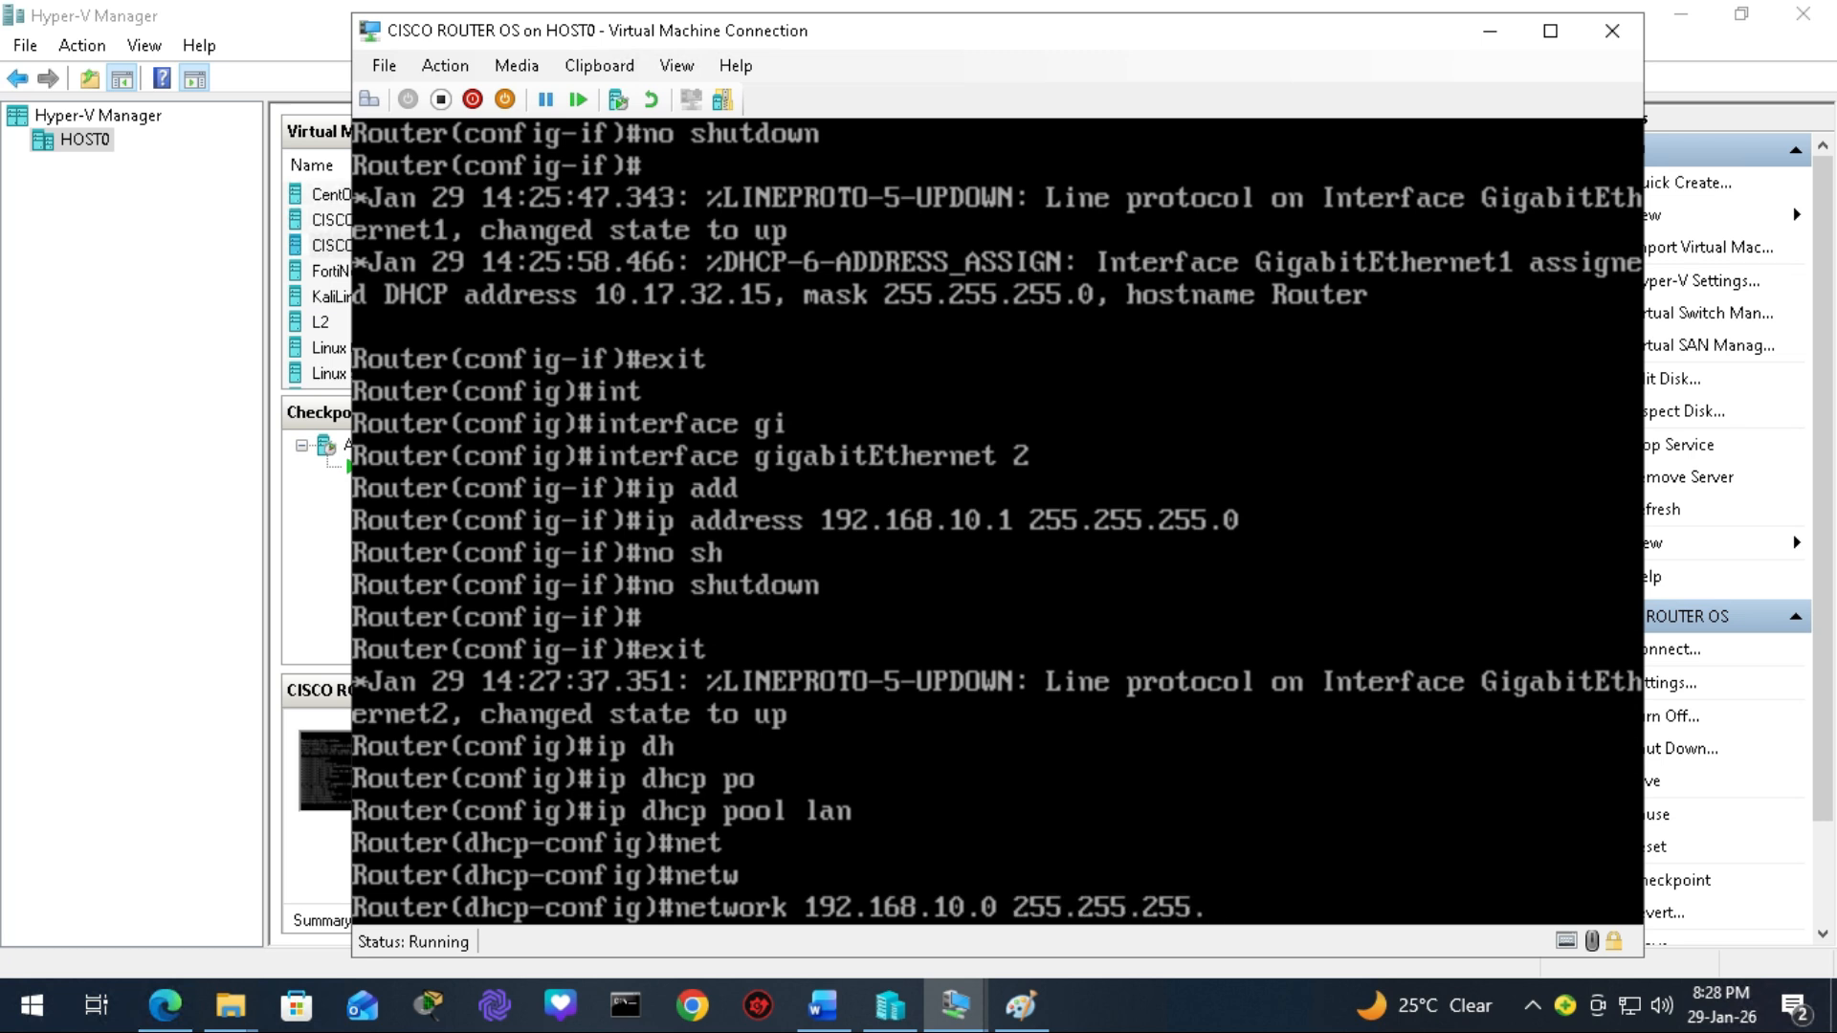
key("Return")
Set the DHCP pool's default-router to 192.168.10.1.
type("dhcp-config)#d")
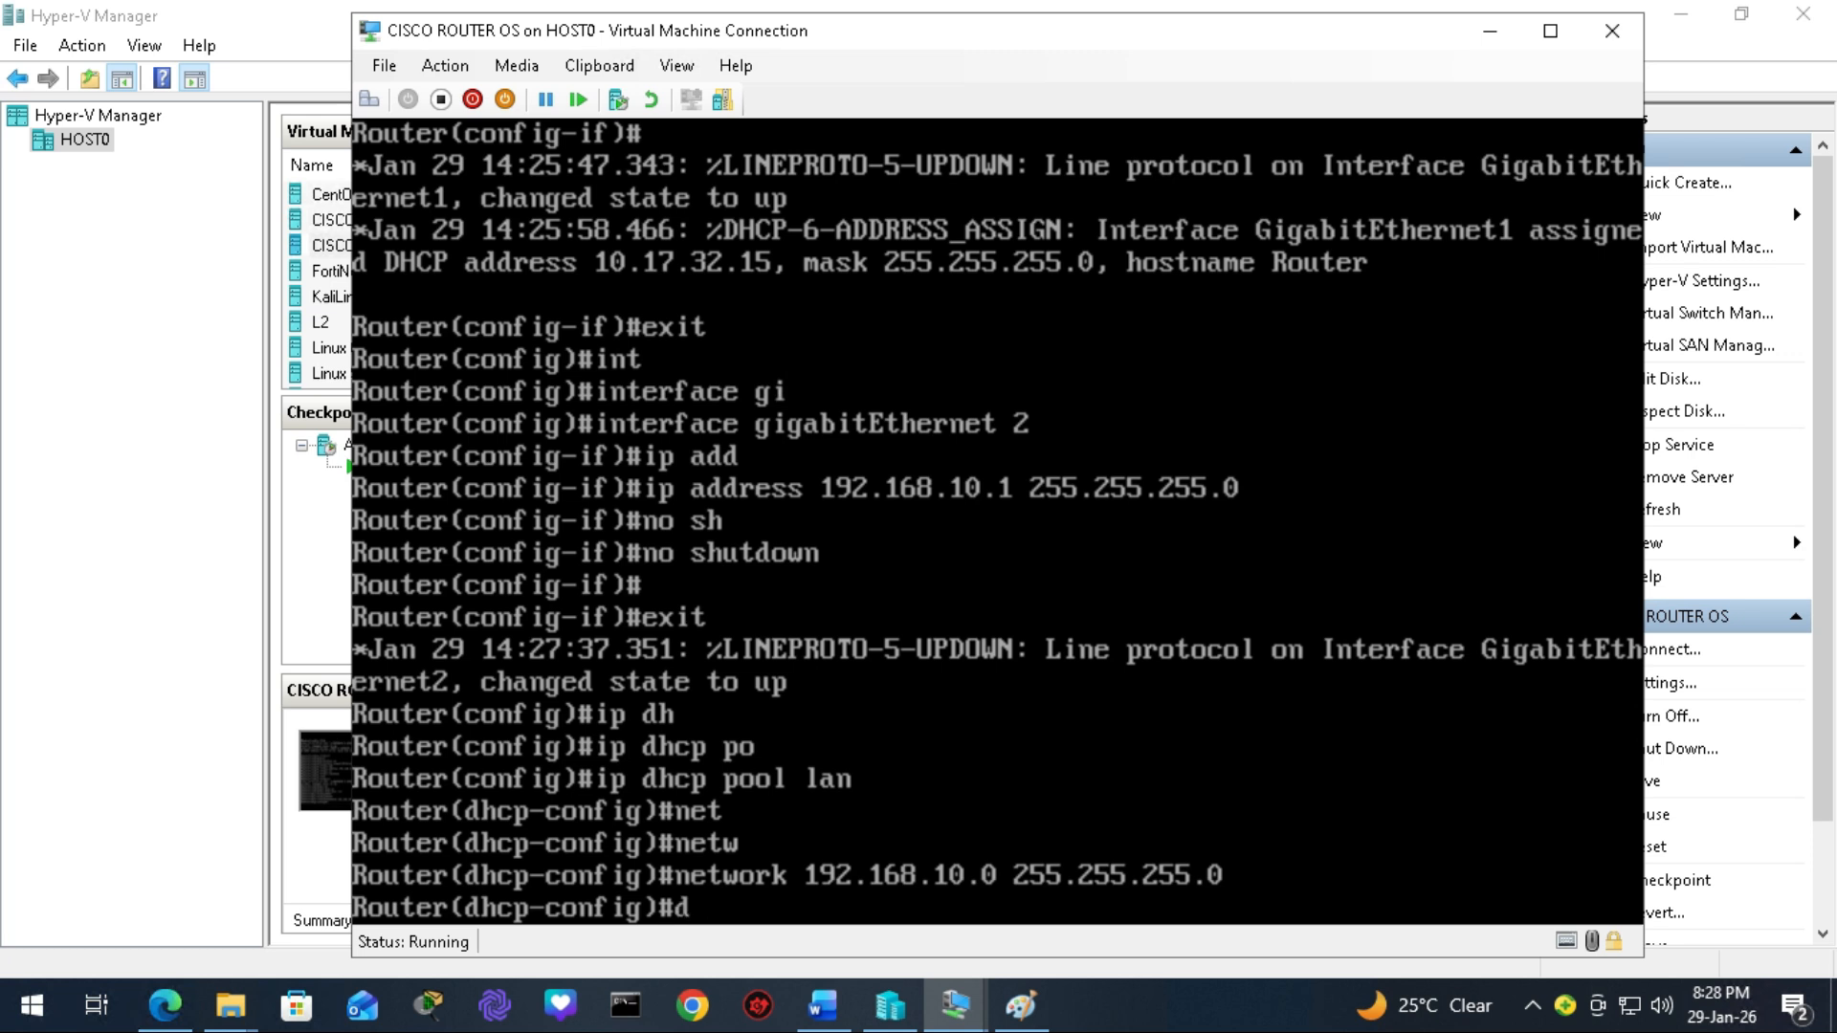
type("e")
key("Tab")
type("1")
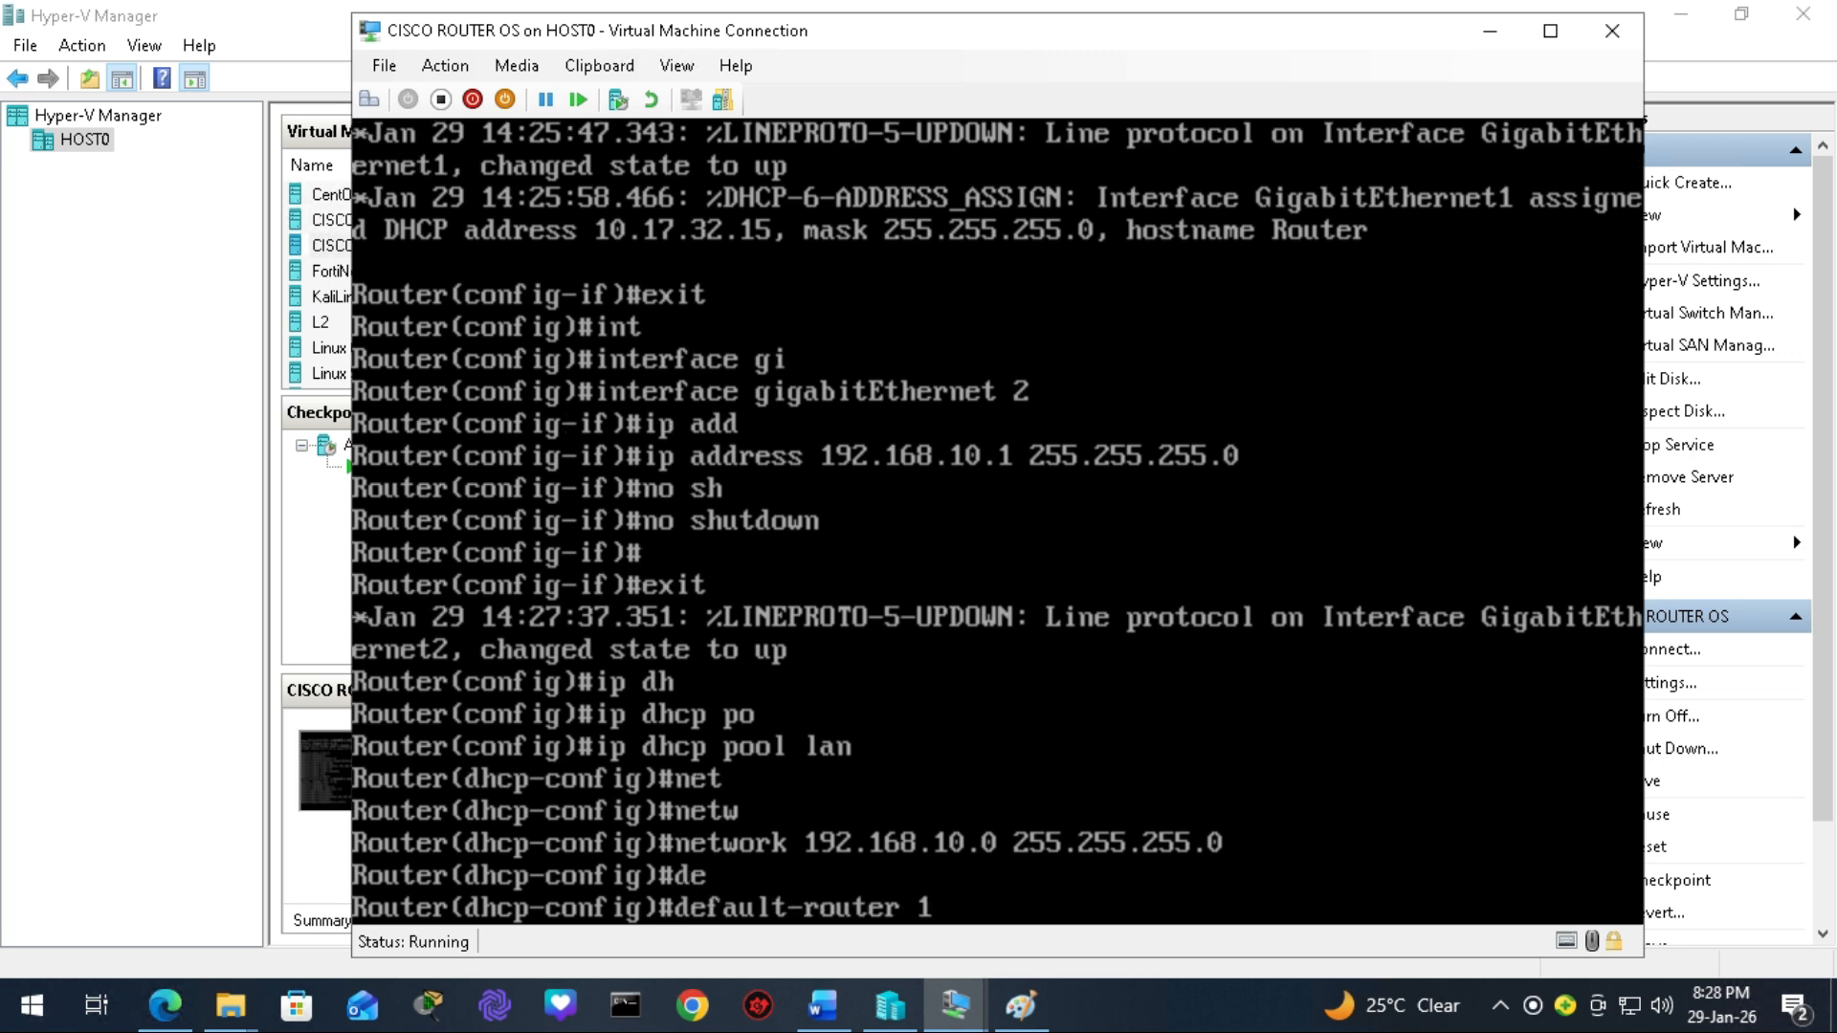
type("92.168.10.1")
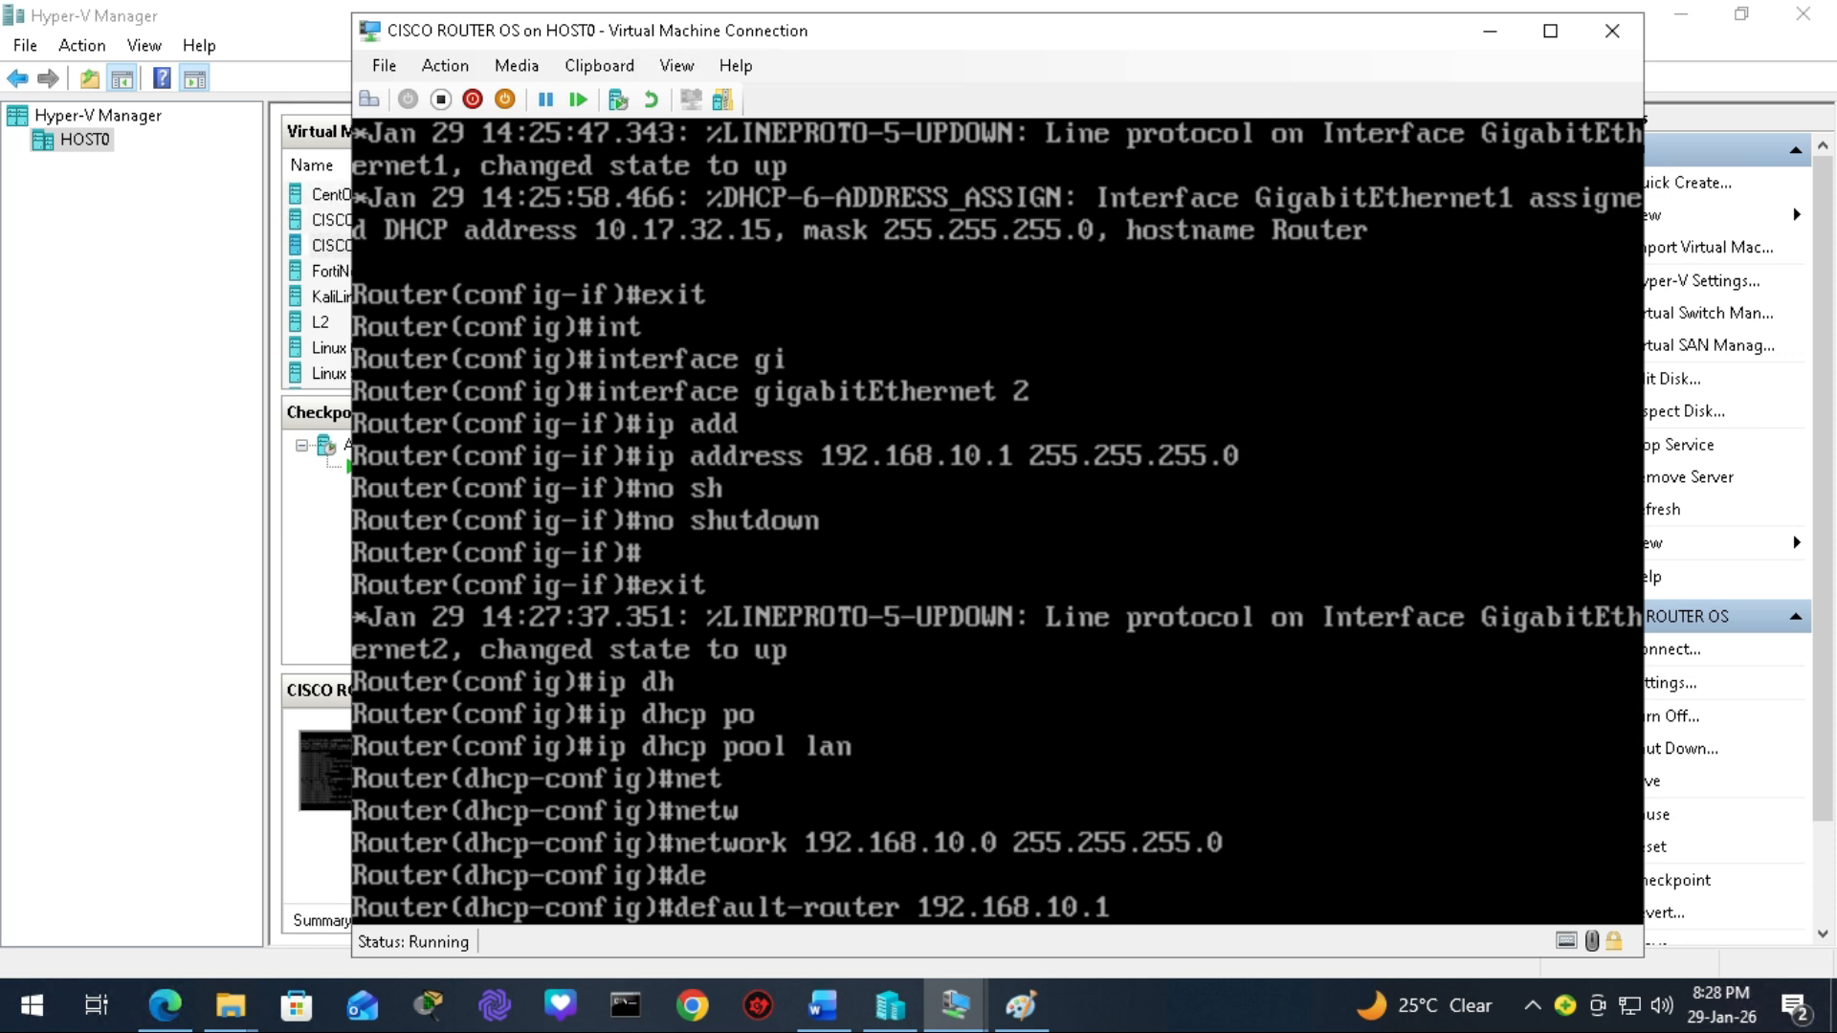
key("Return")
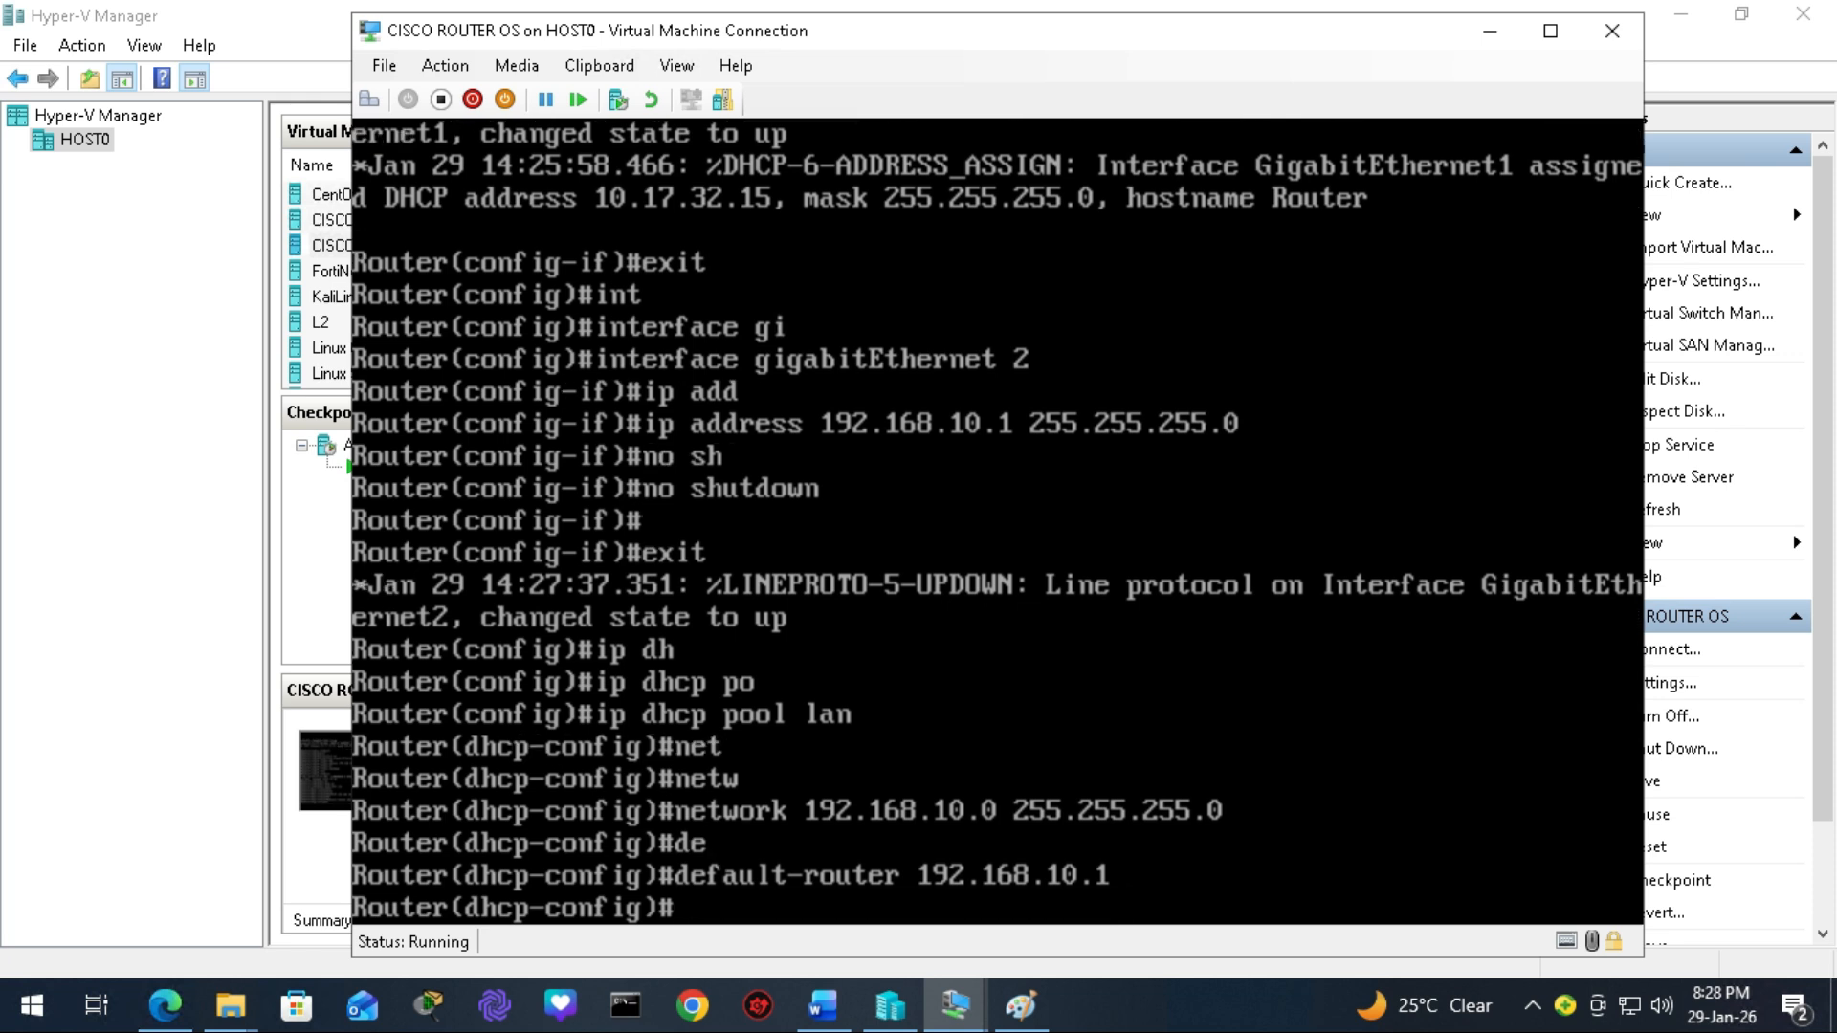
Set the DHCP pool's dns-server to 8.8.8.8 and exit to global configuration mode.
type("dn")
key("Tab")
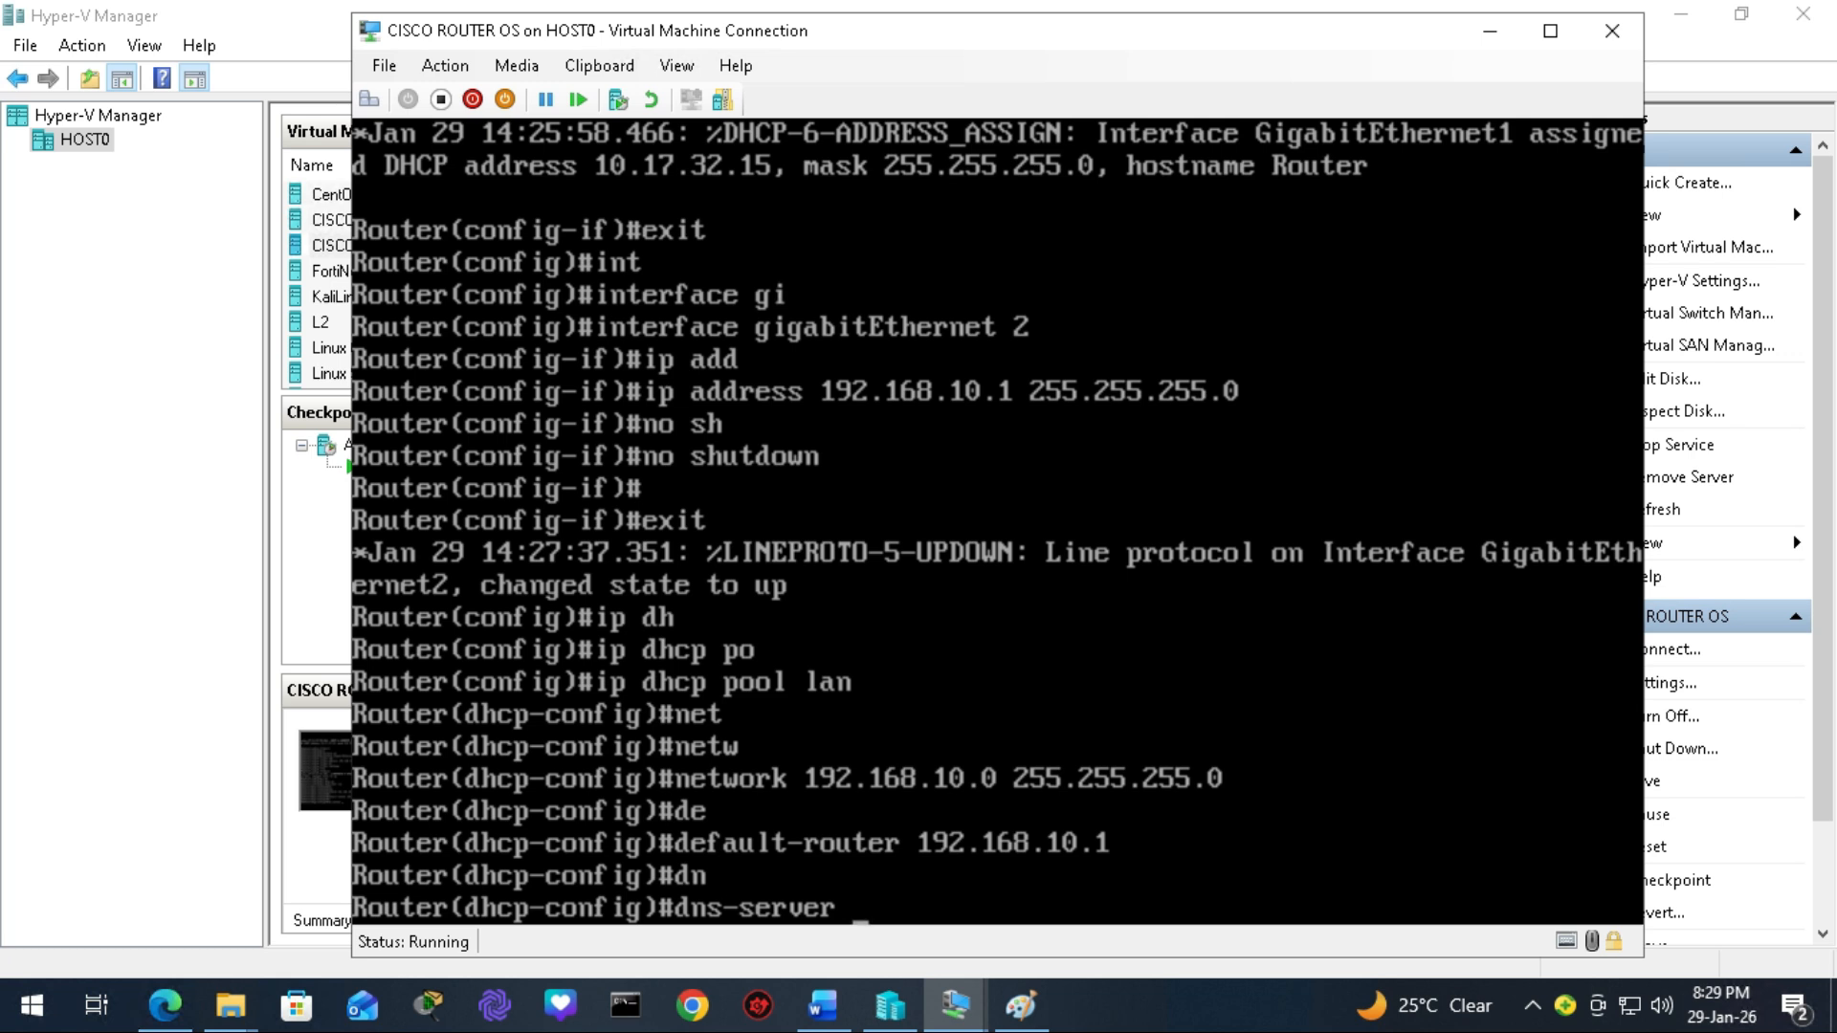
type("8.8.8.8")
key("Return")
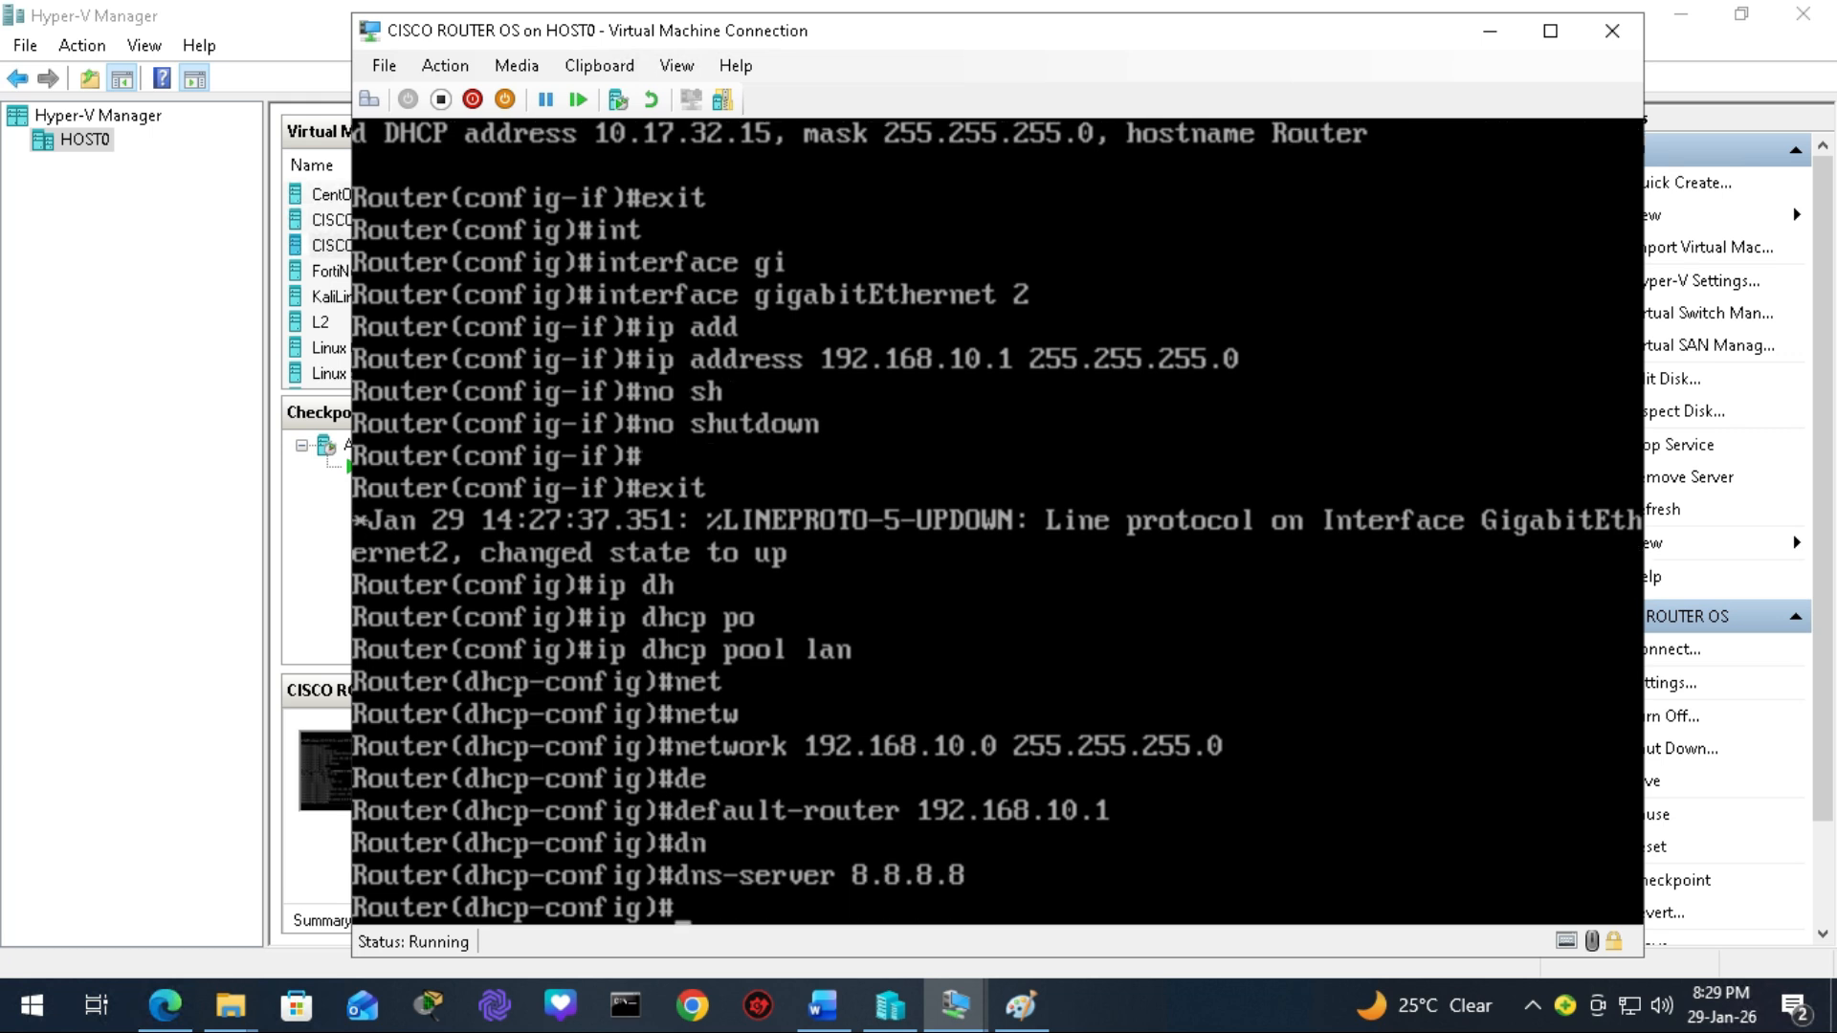
type("exit")
key("Return")
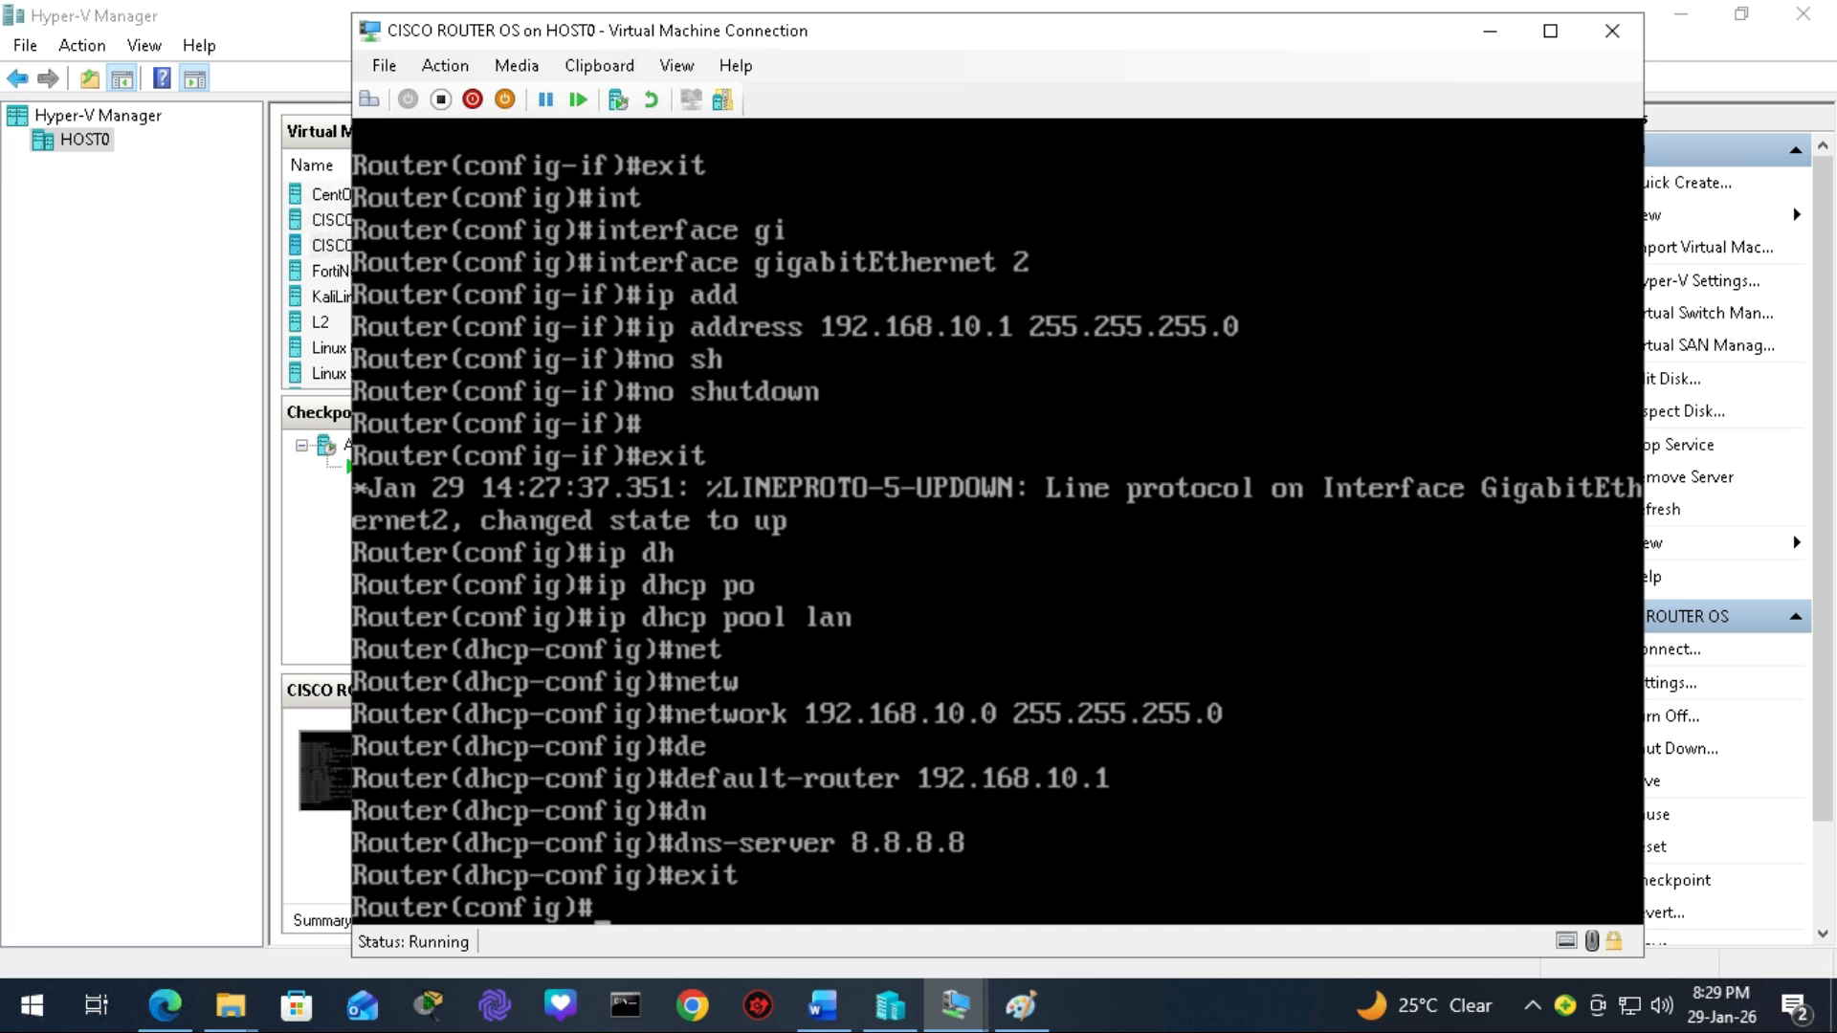
Add a default route with ip route 0.0.0.0 0.0.0.0 through next hop 10.17.32.254.
type("ip route 0.")
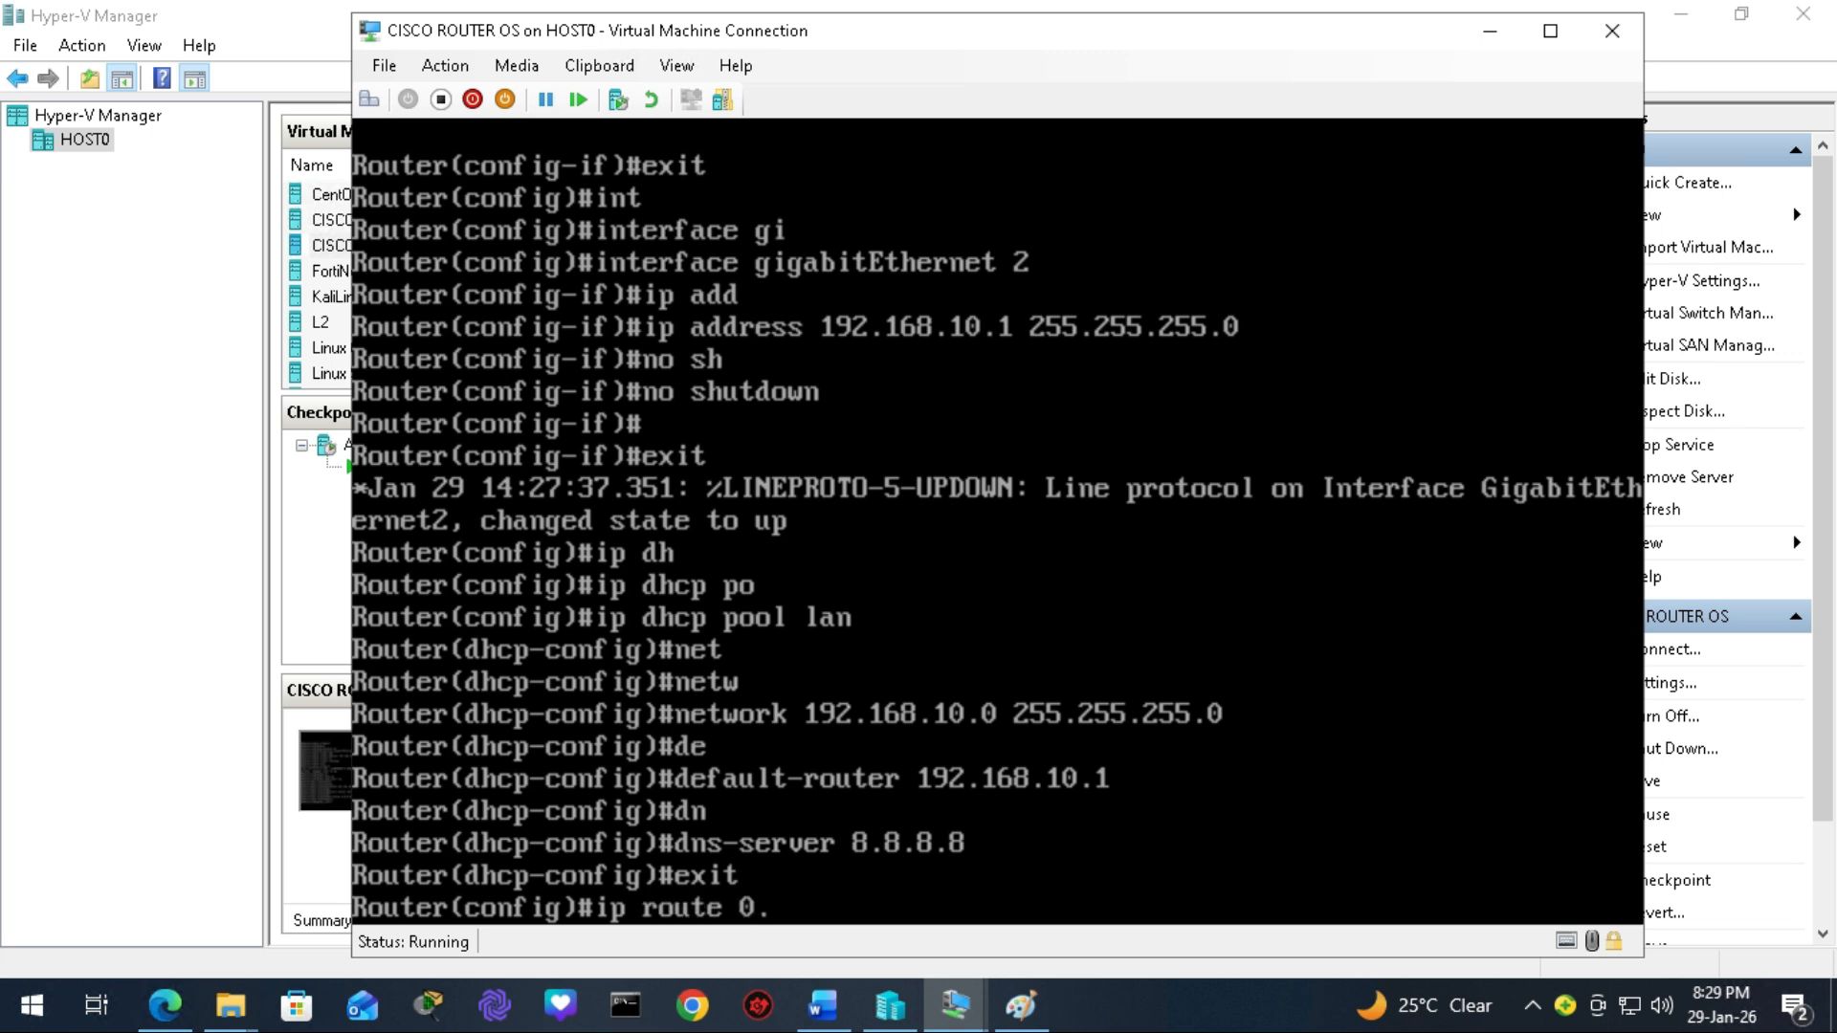
type("0.0.0 0.0.0.0")
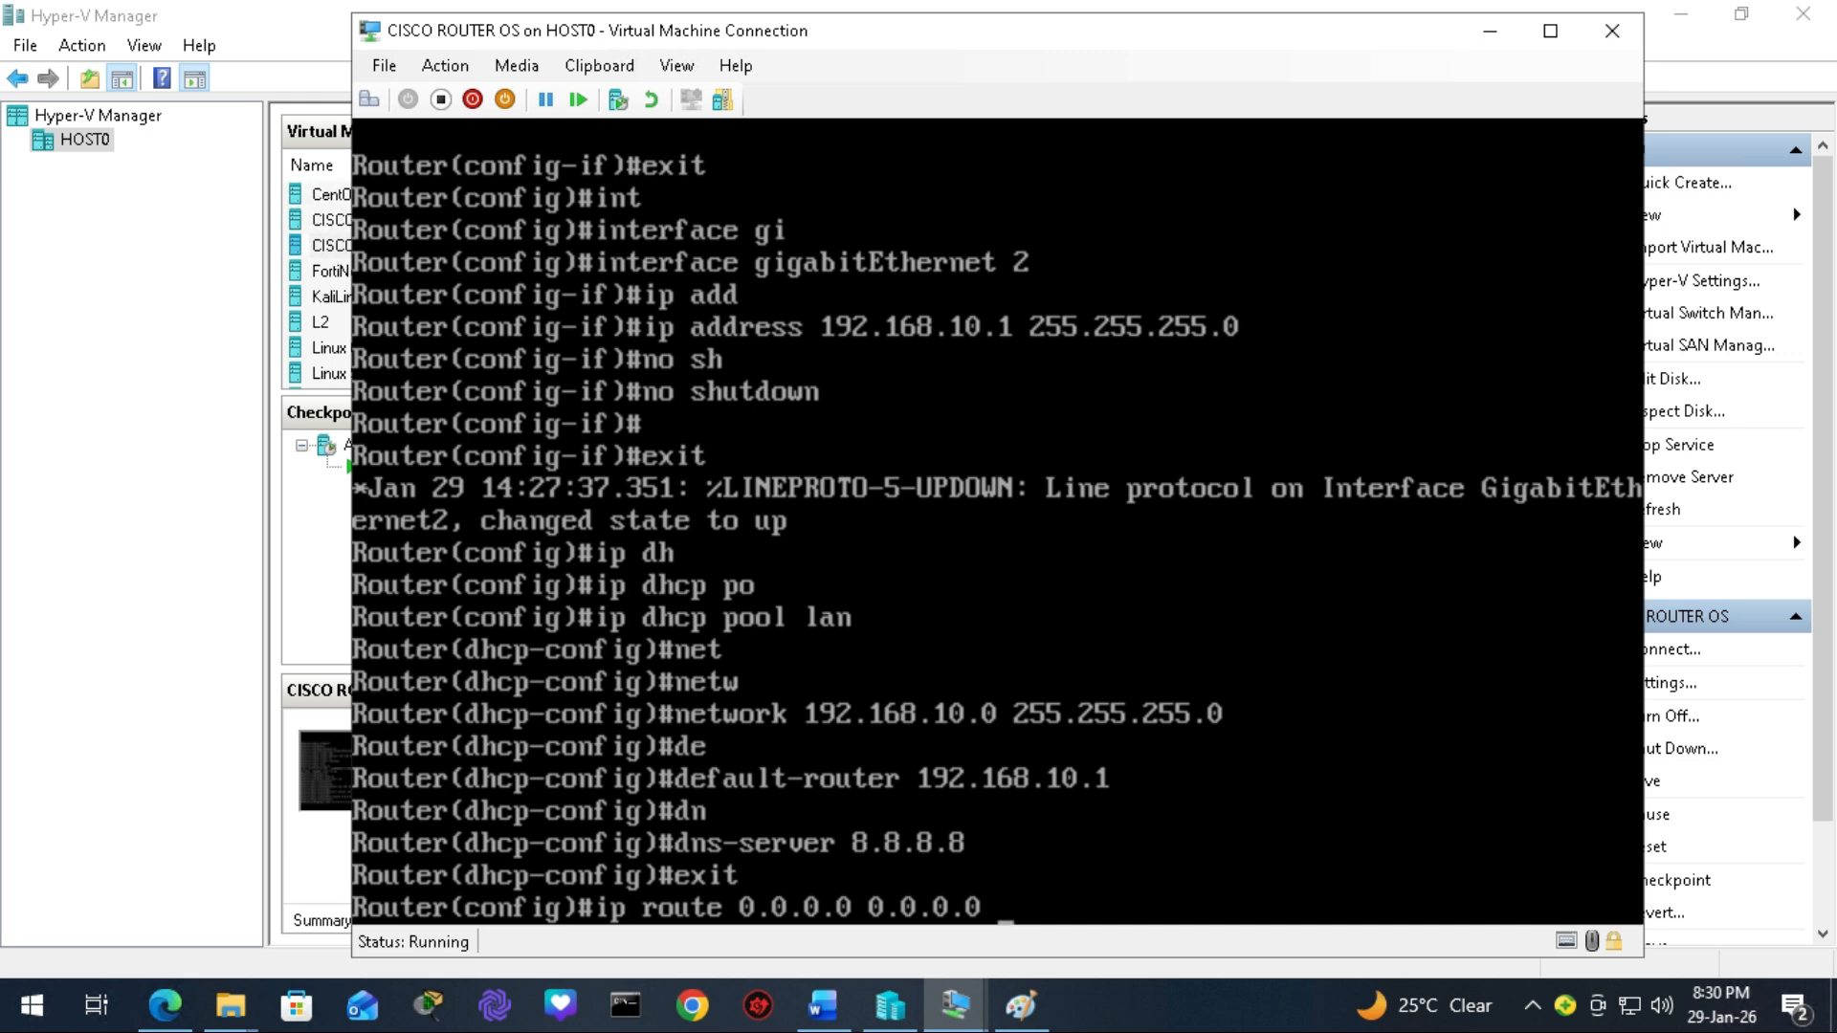
type("10.17.32.254")
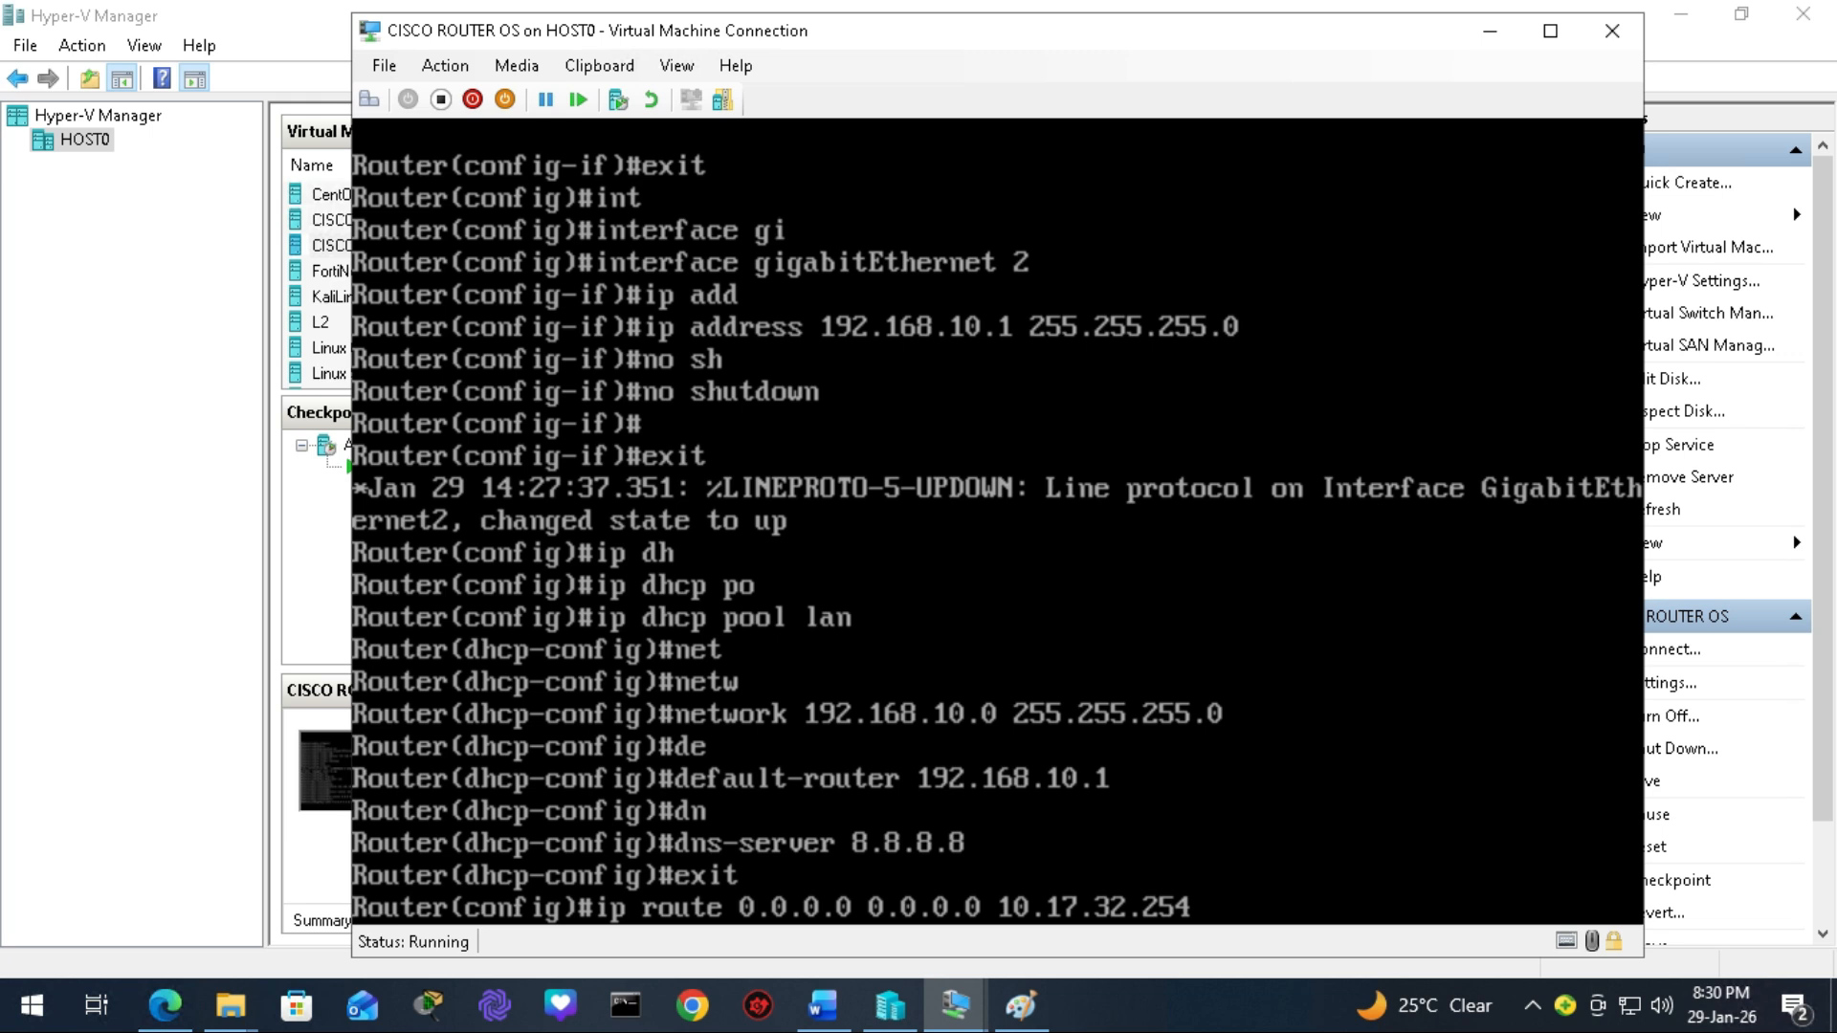
key("Return")
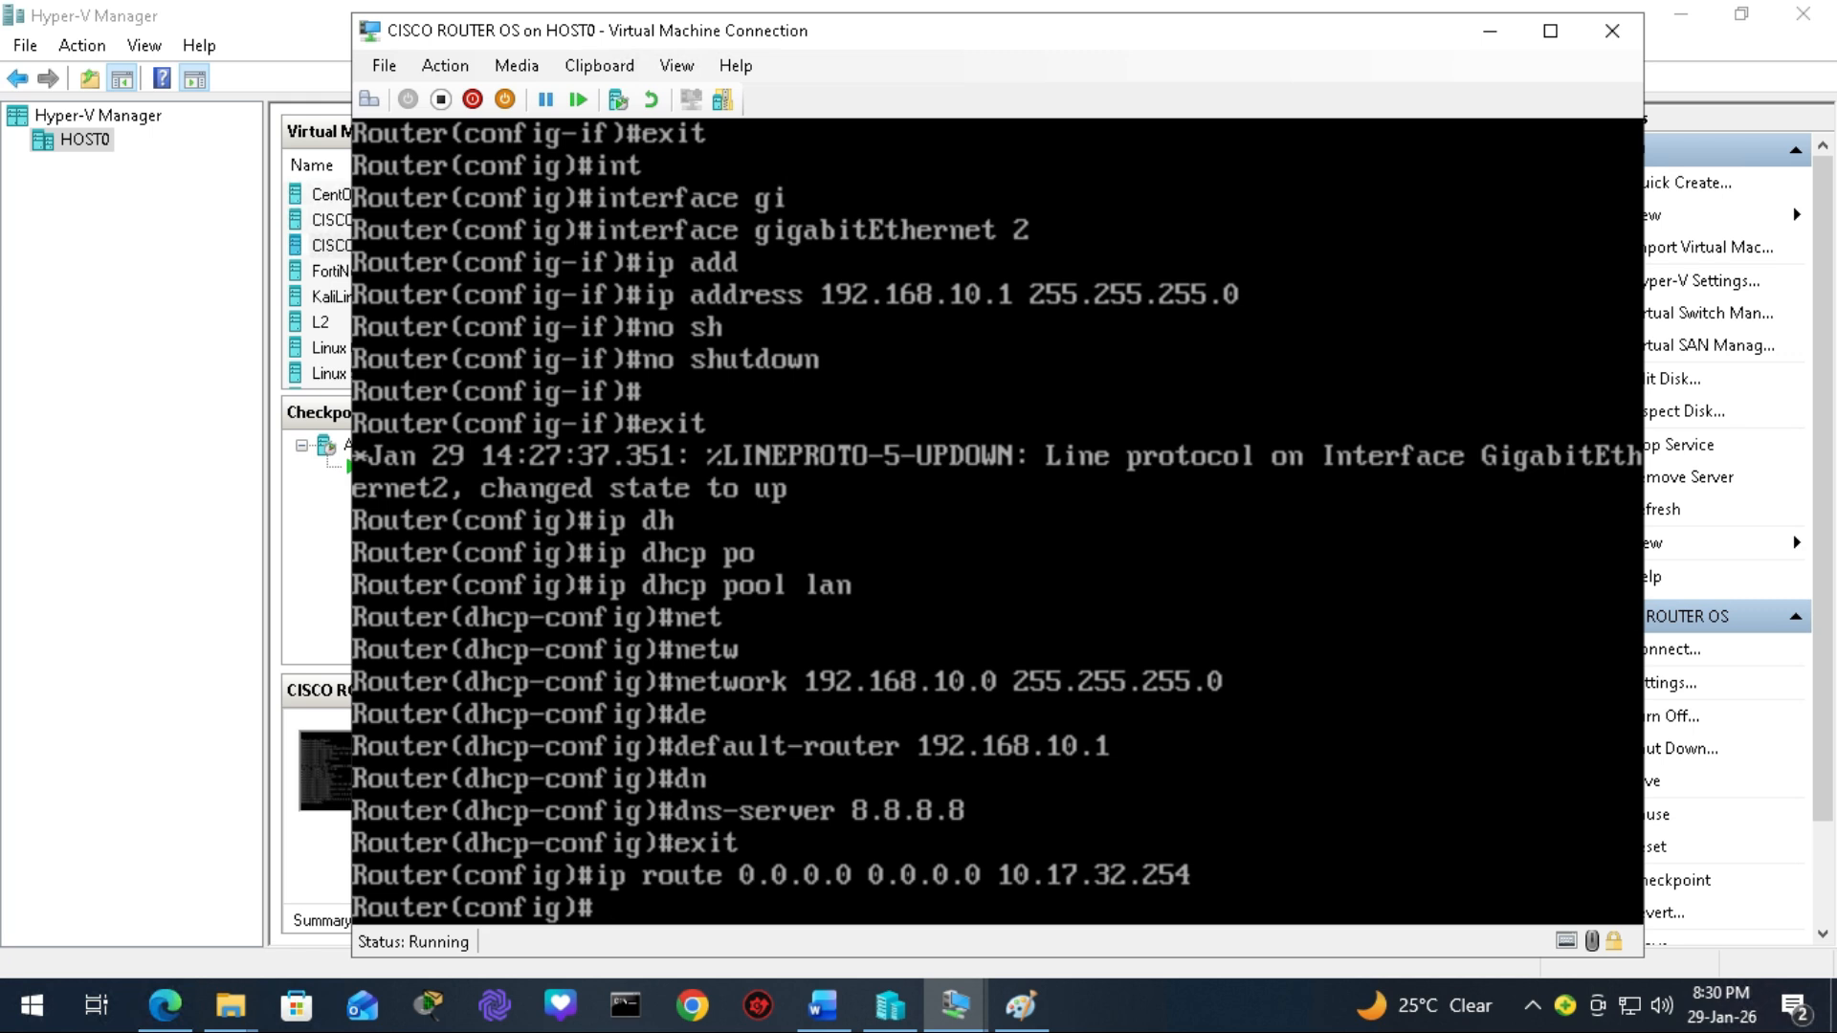
Create access-list 10 permitting network 192.168.10.0 with wildcard mask 0.0.0.255.
type("acce")
key("Tab")
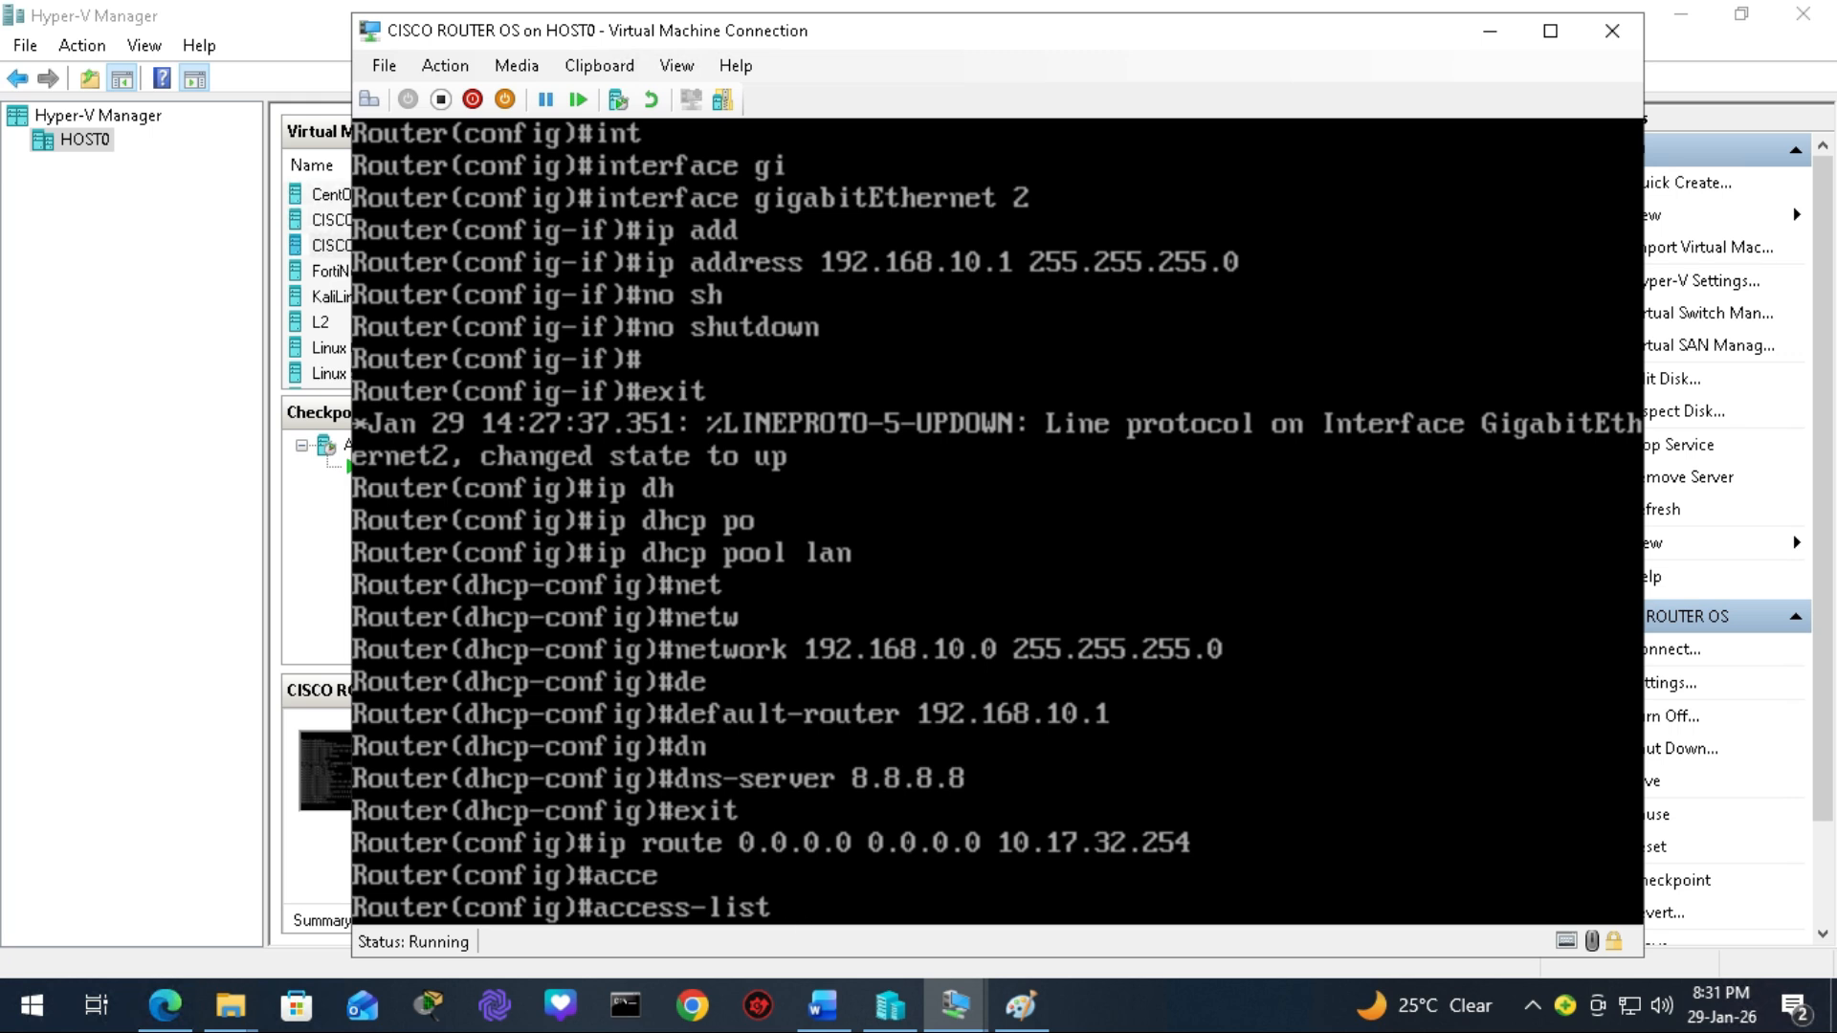
type("10 per")
key("Tab")
type("192.168.10.0")
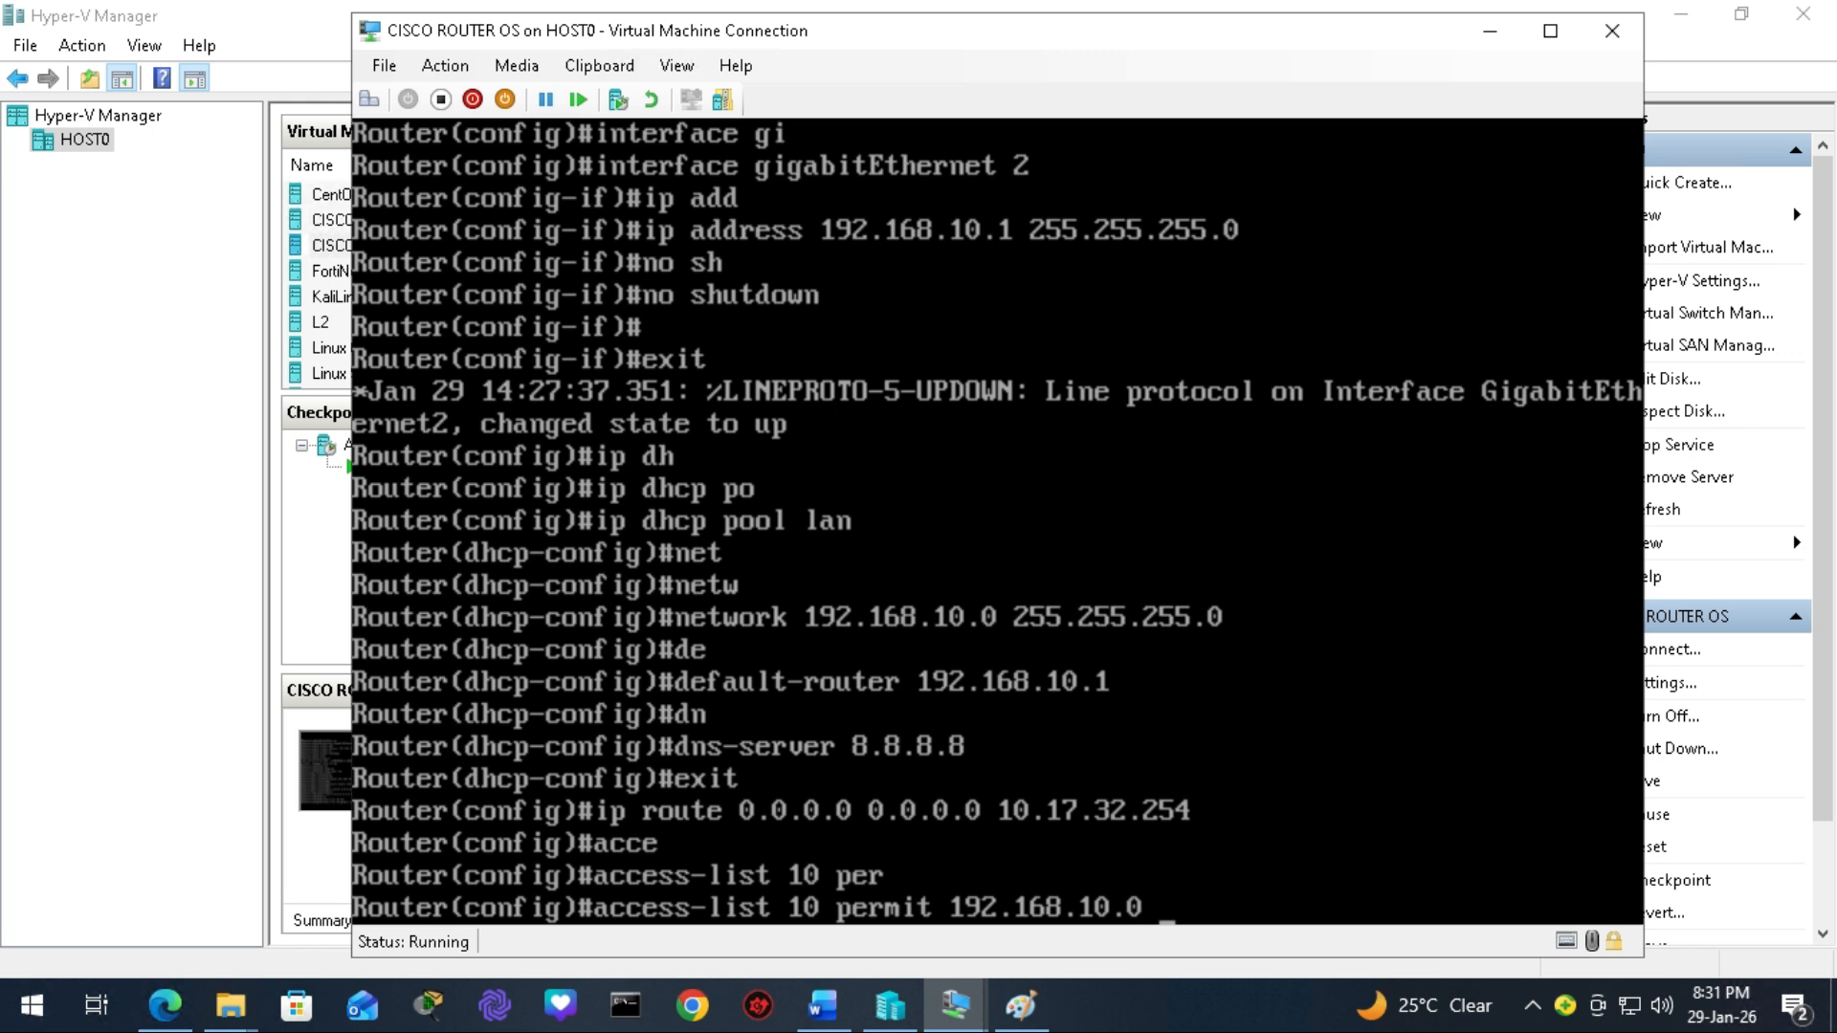
type(" 0.0.0.255")
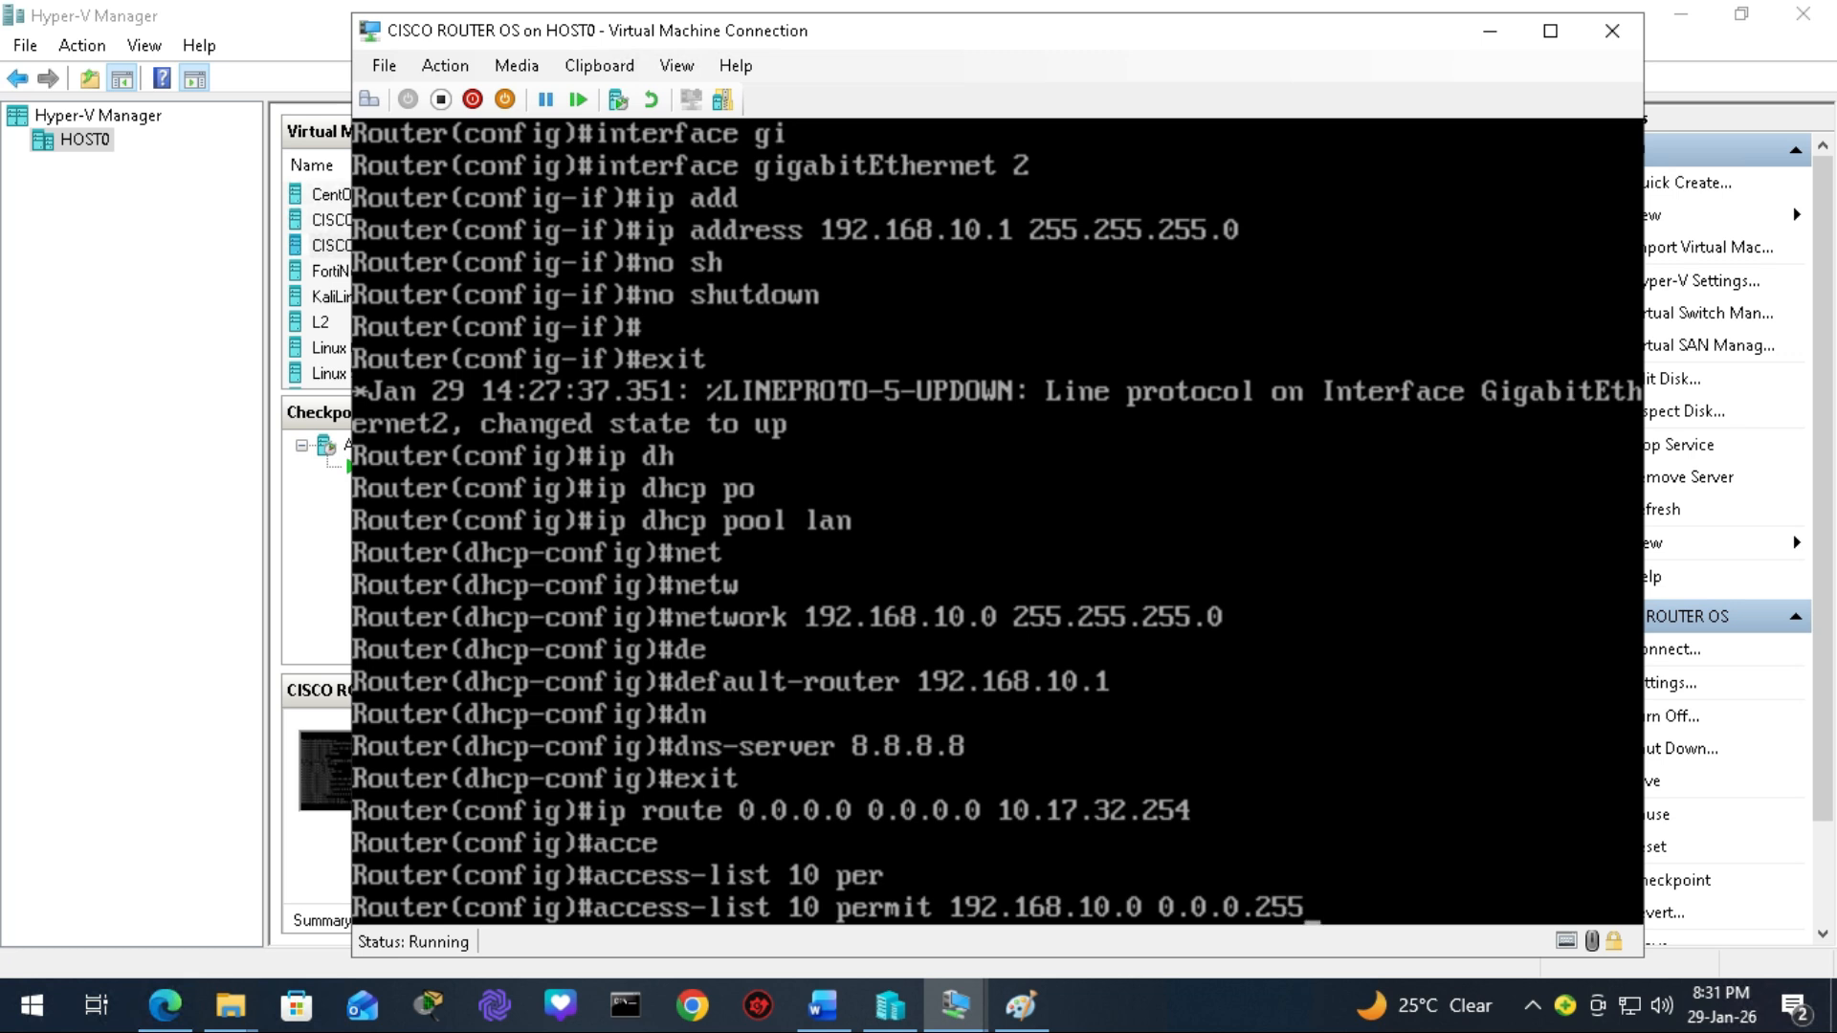
key("Return")
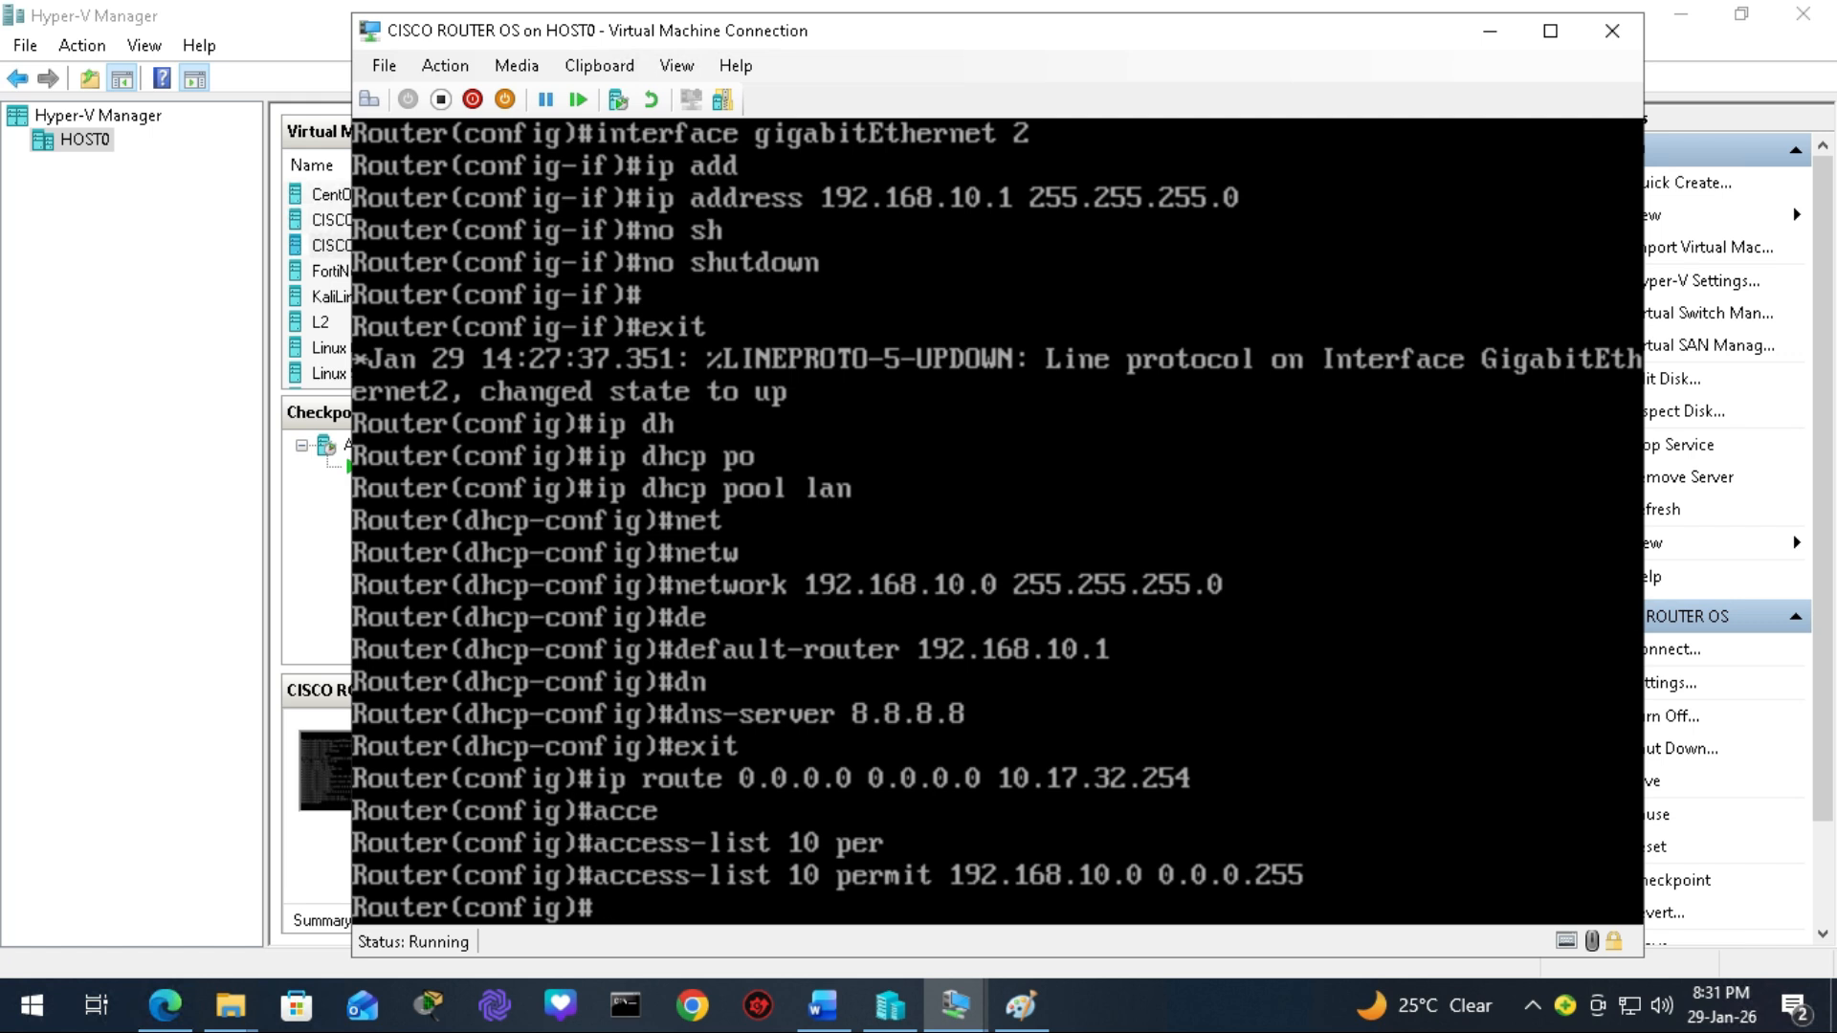
Configure PAT with ip nat inside source list 10 interface gigabitEthernet 1 overload, checking the outside interface in the Paint topology.
type("ip nat ins")
key("Tab")
type("s")
type("o")
key("Tab")
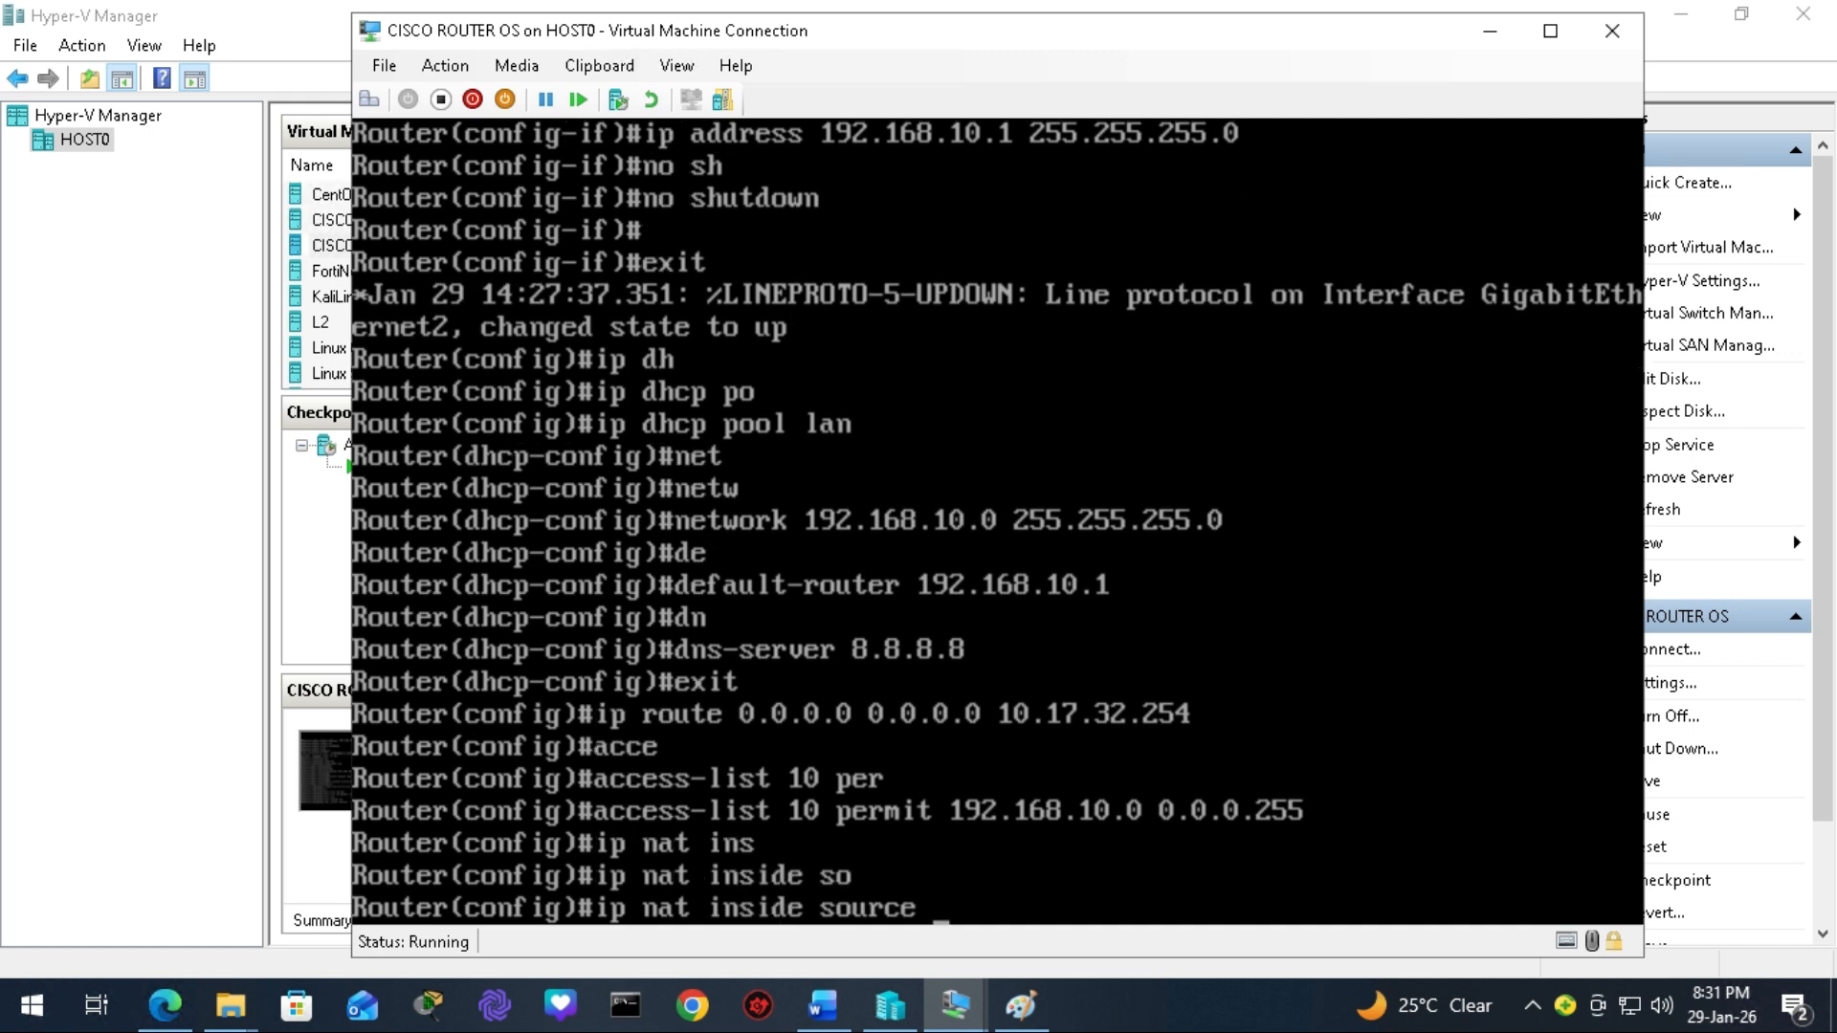
type("li")
key("Tab")
type("10")
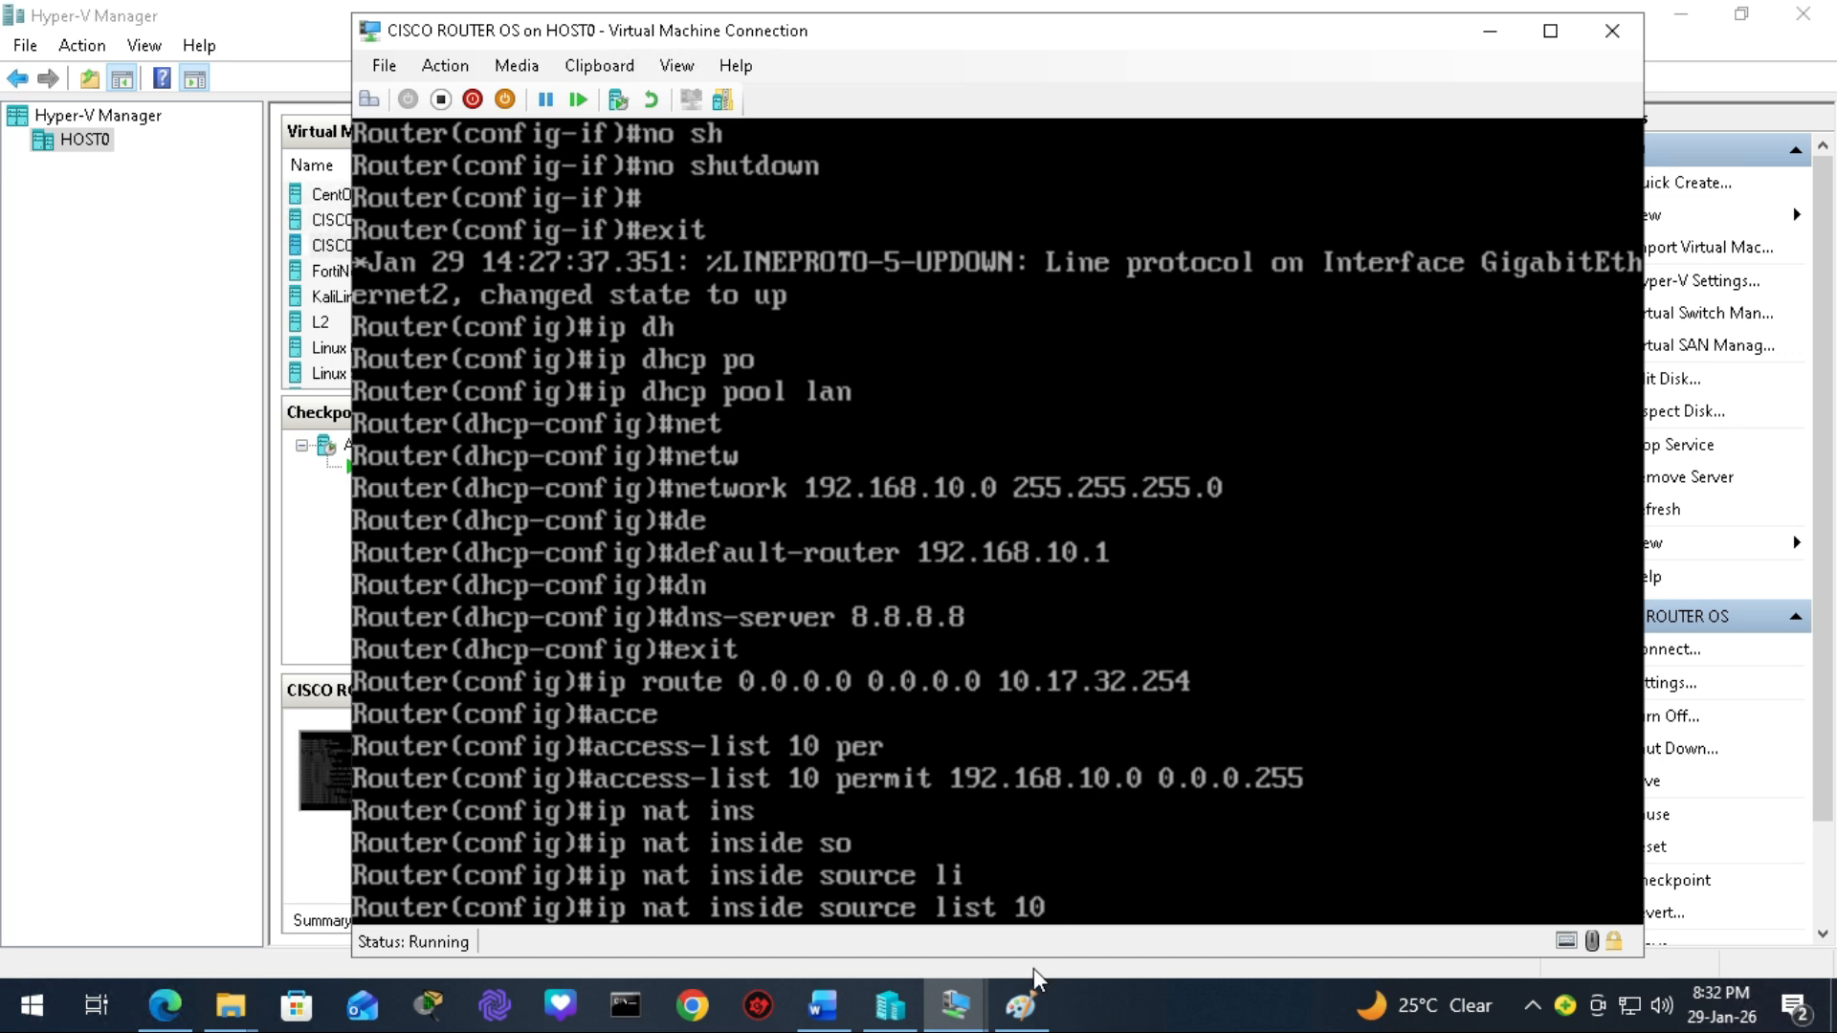
left_click(1025, 1005)
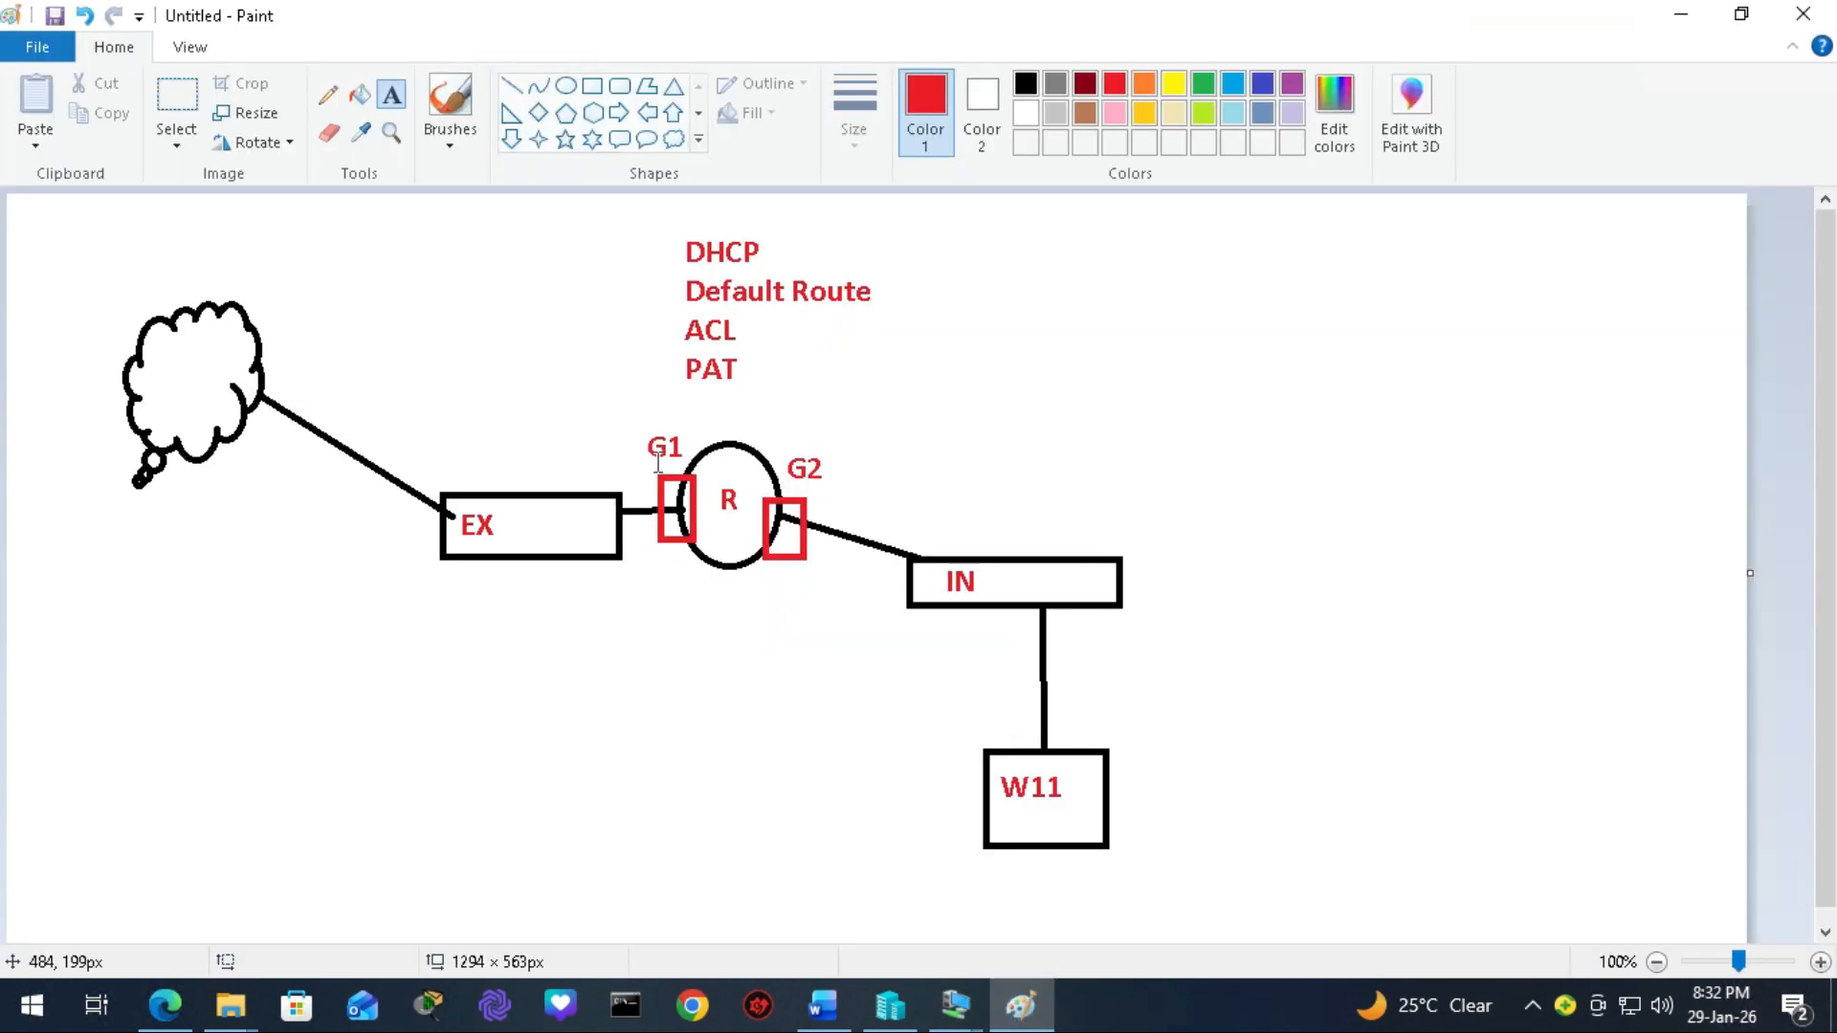
type("int")
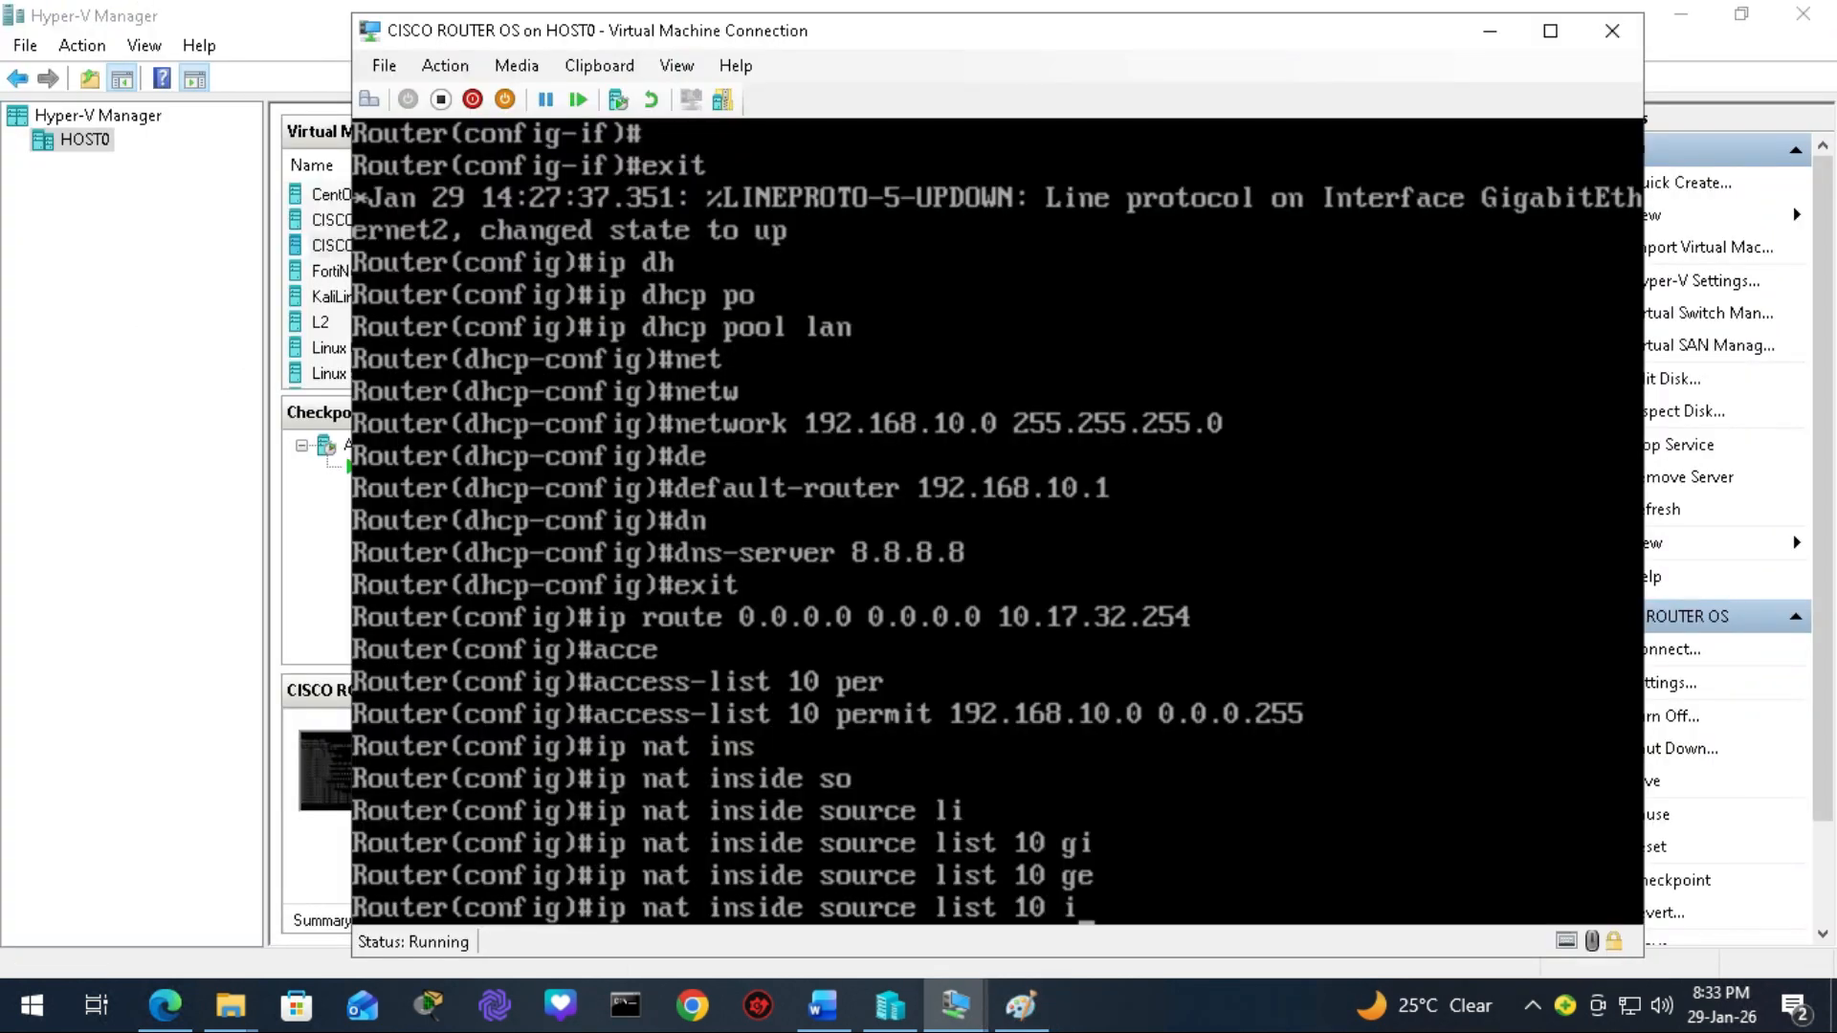
key("Tab")
type("gi")
key("Tab")
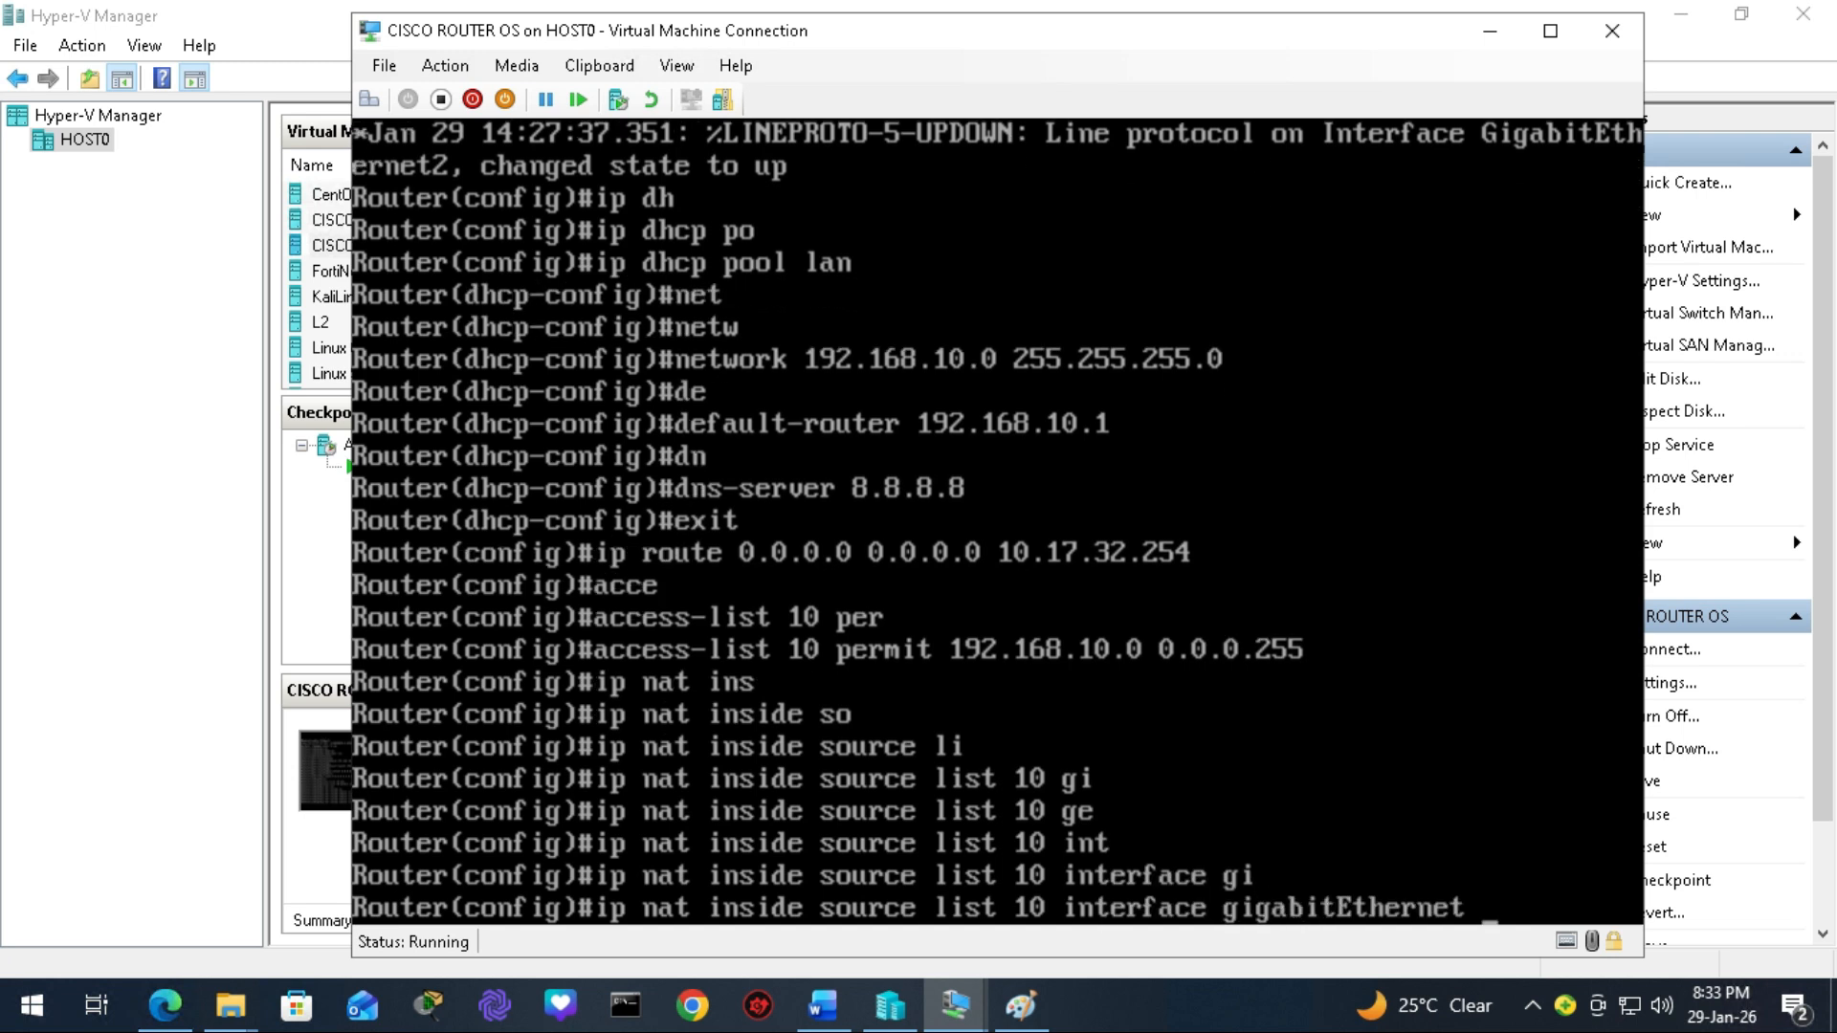
type("1")
type(" ov")
key("Tab")
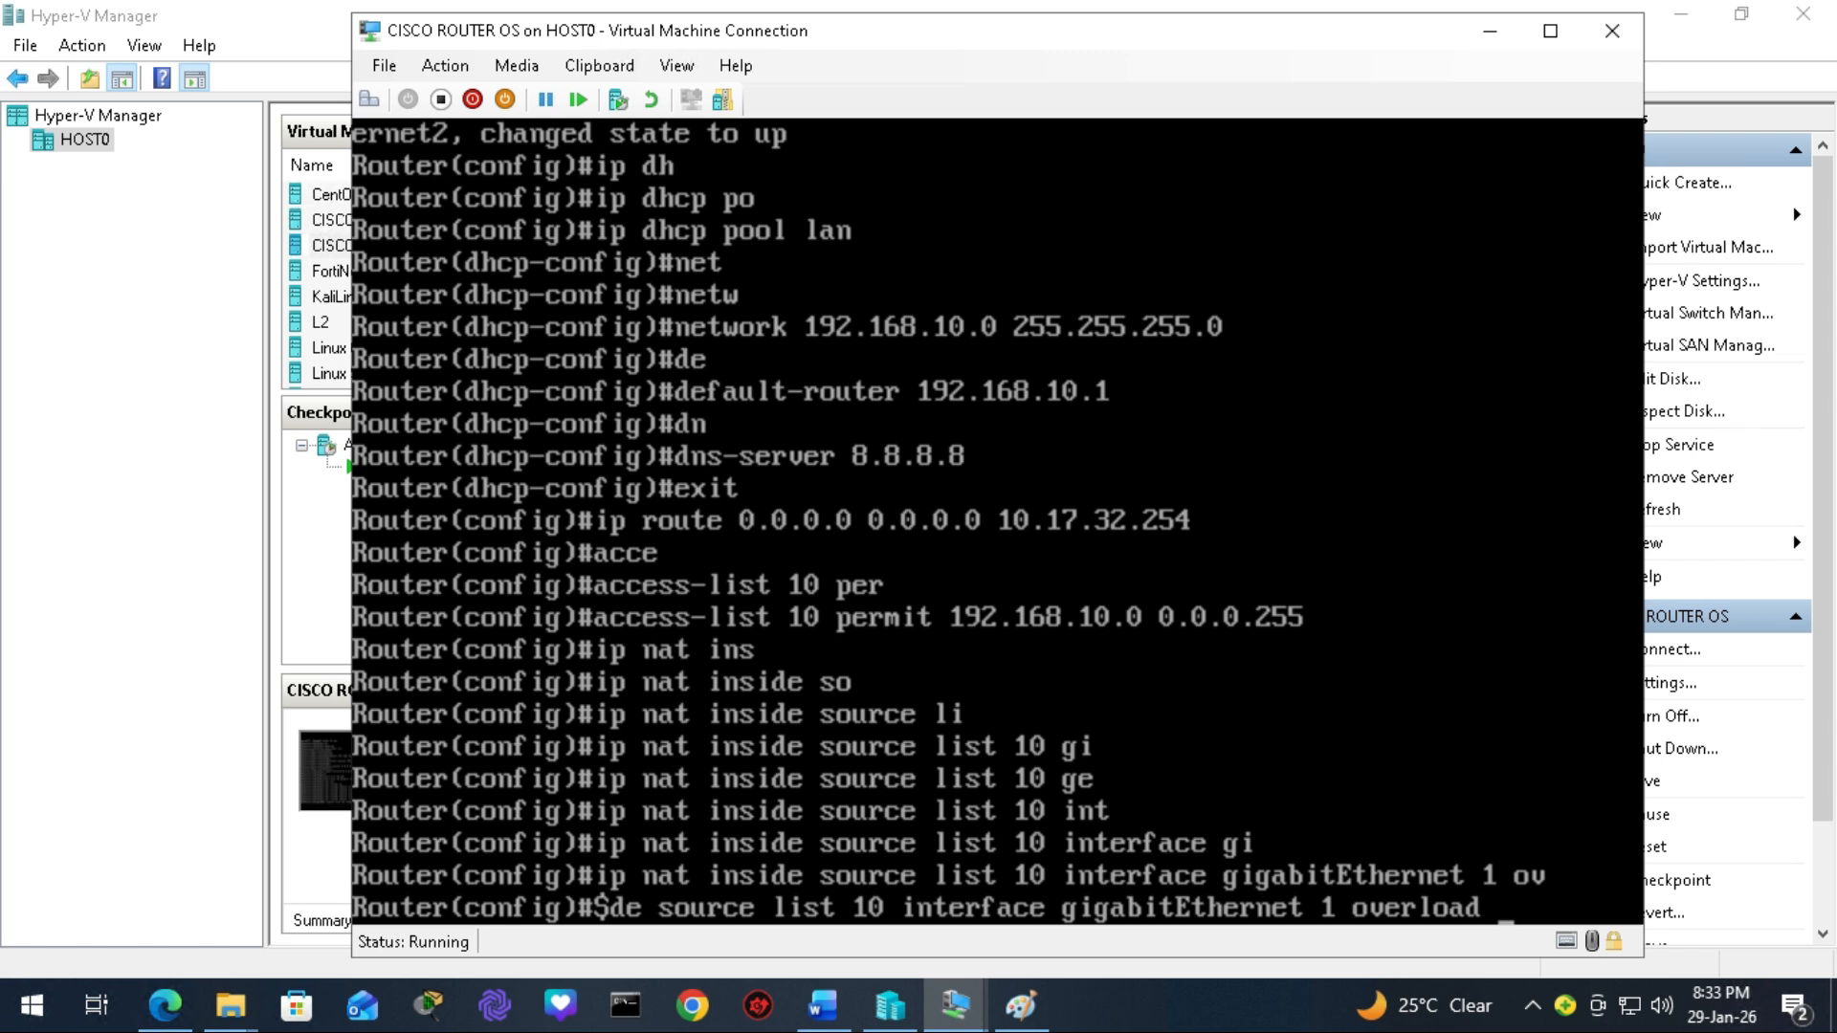
key("Return")
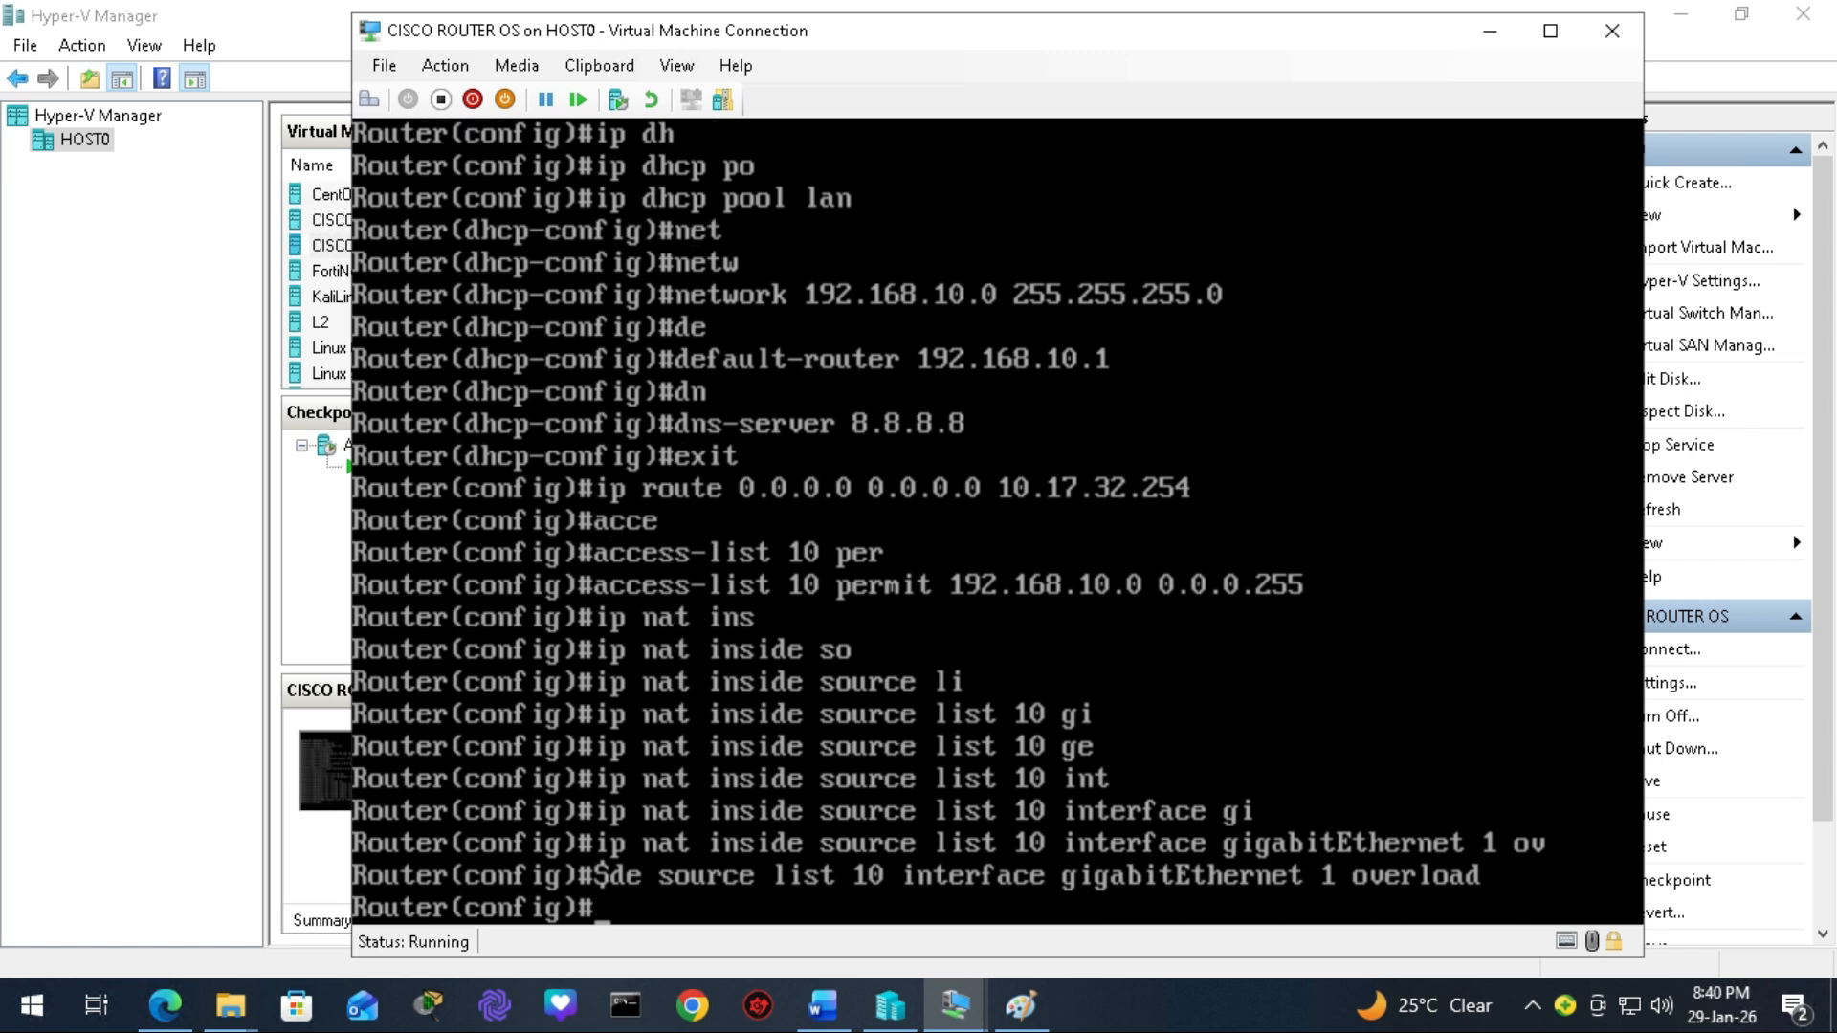
key("Return")
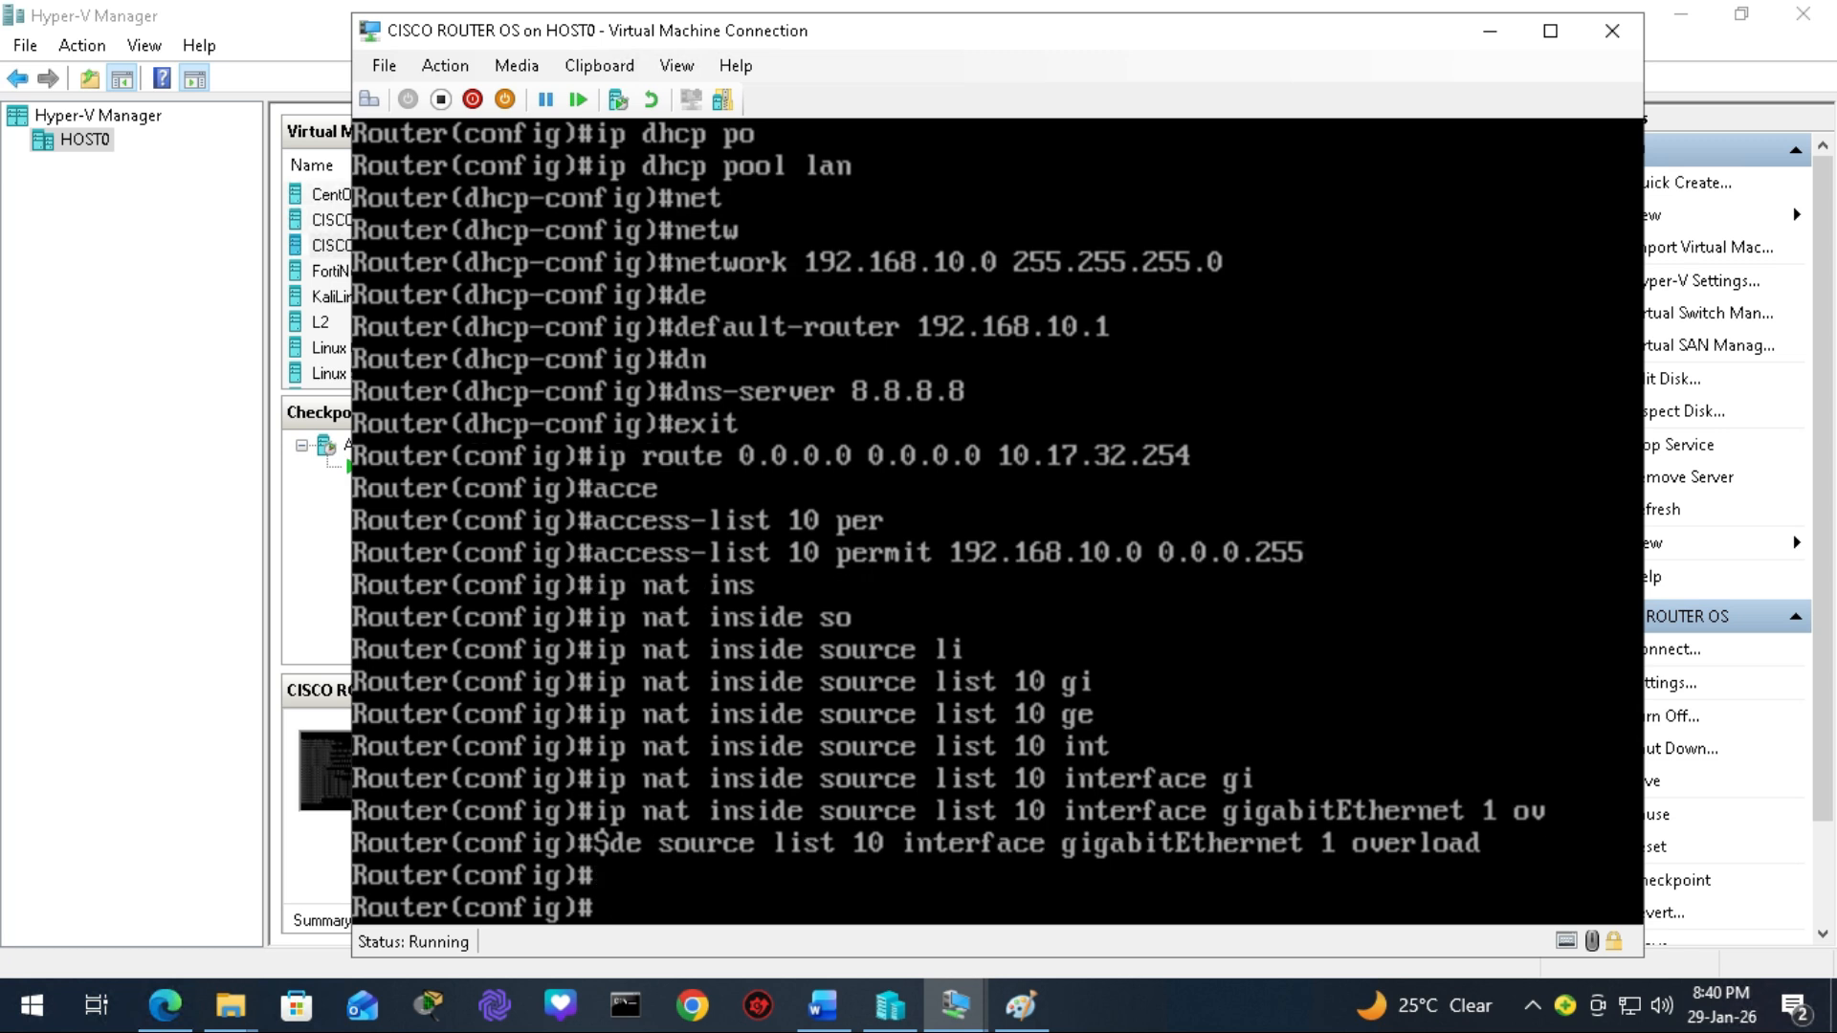
Set the router's DNS server with ip name-server 8.8.8.8 and exit configuration mode.
type("ip name-se")
key("Tab")
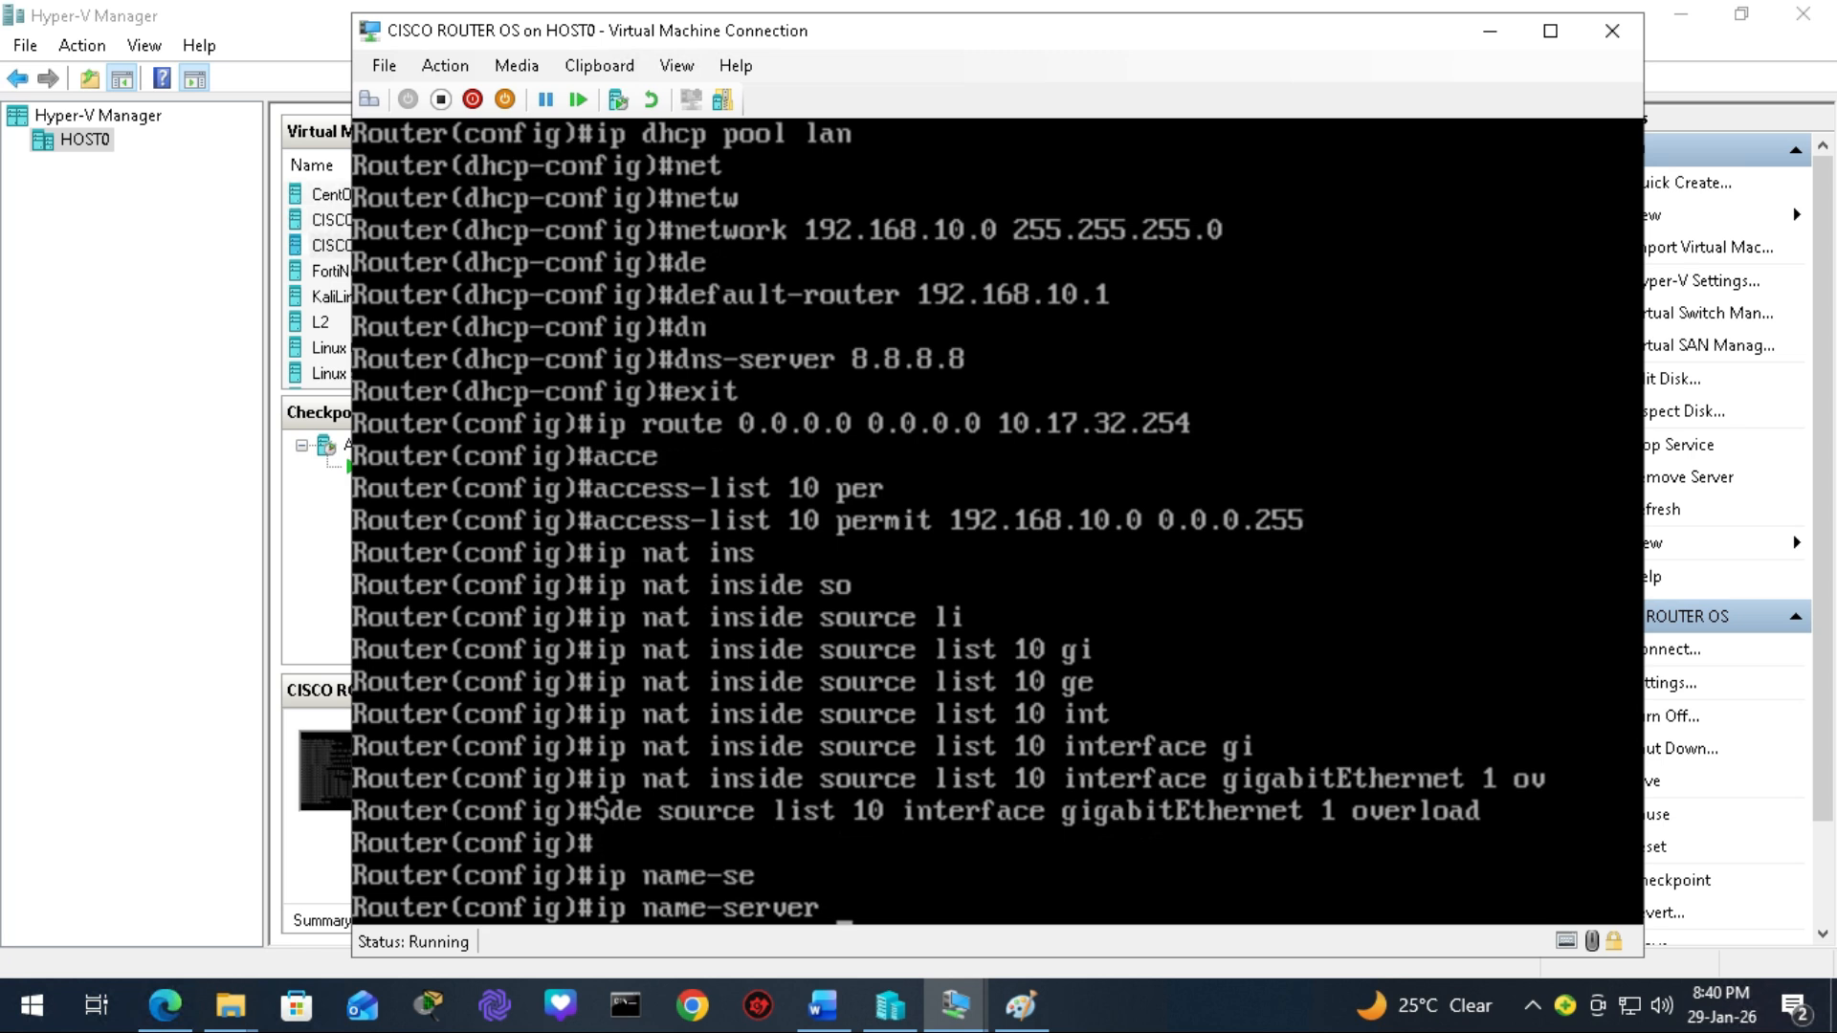
type("8.8.8.8")
key("Return")
type("exit")
key("Return")
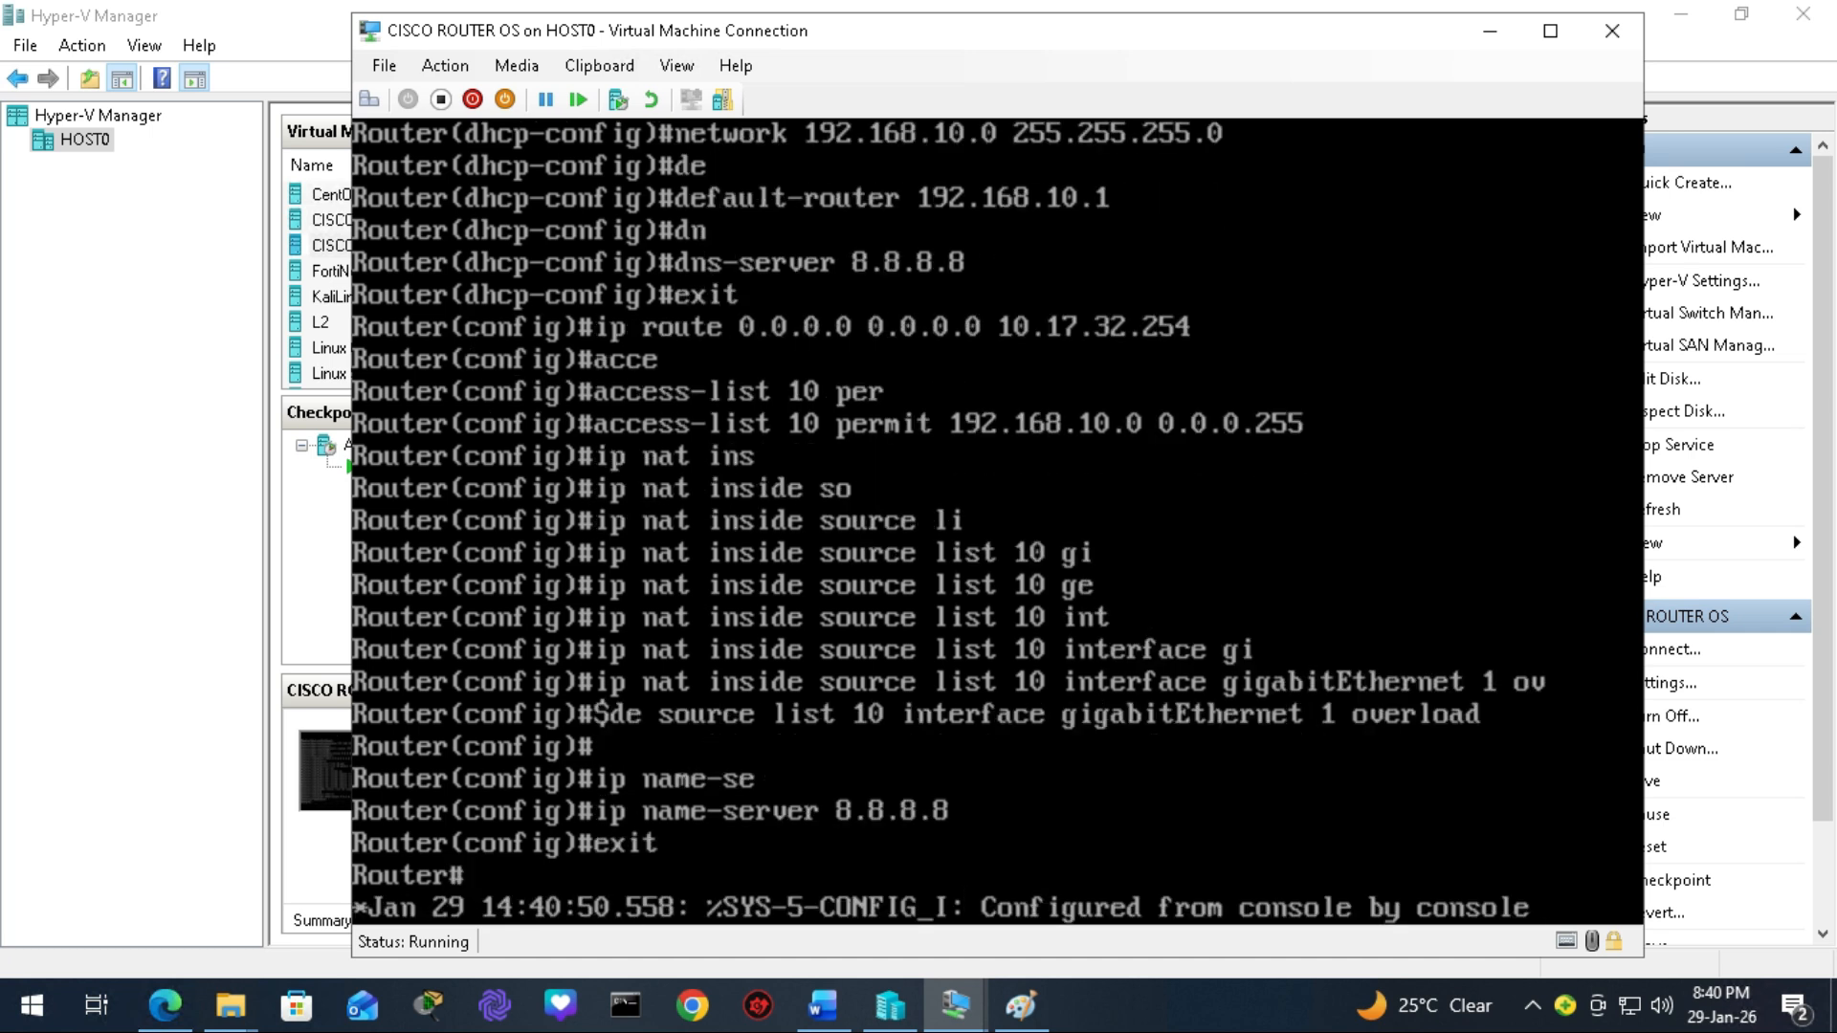
key("Return")
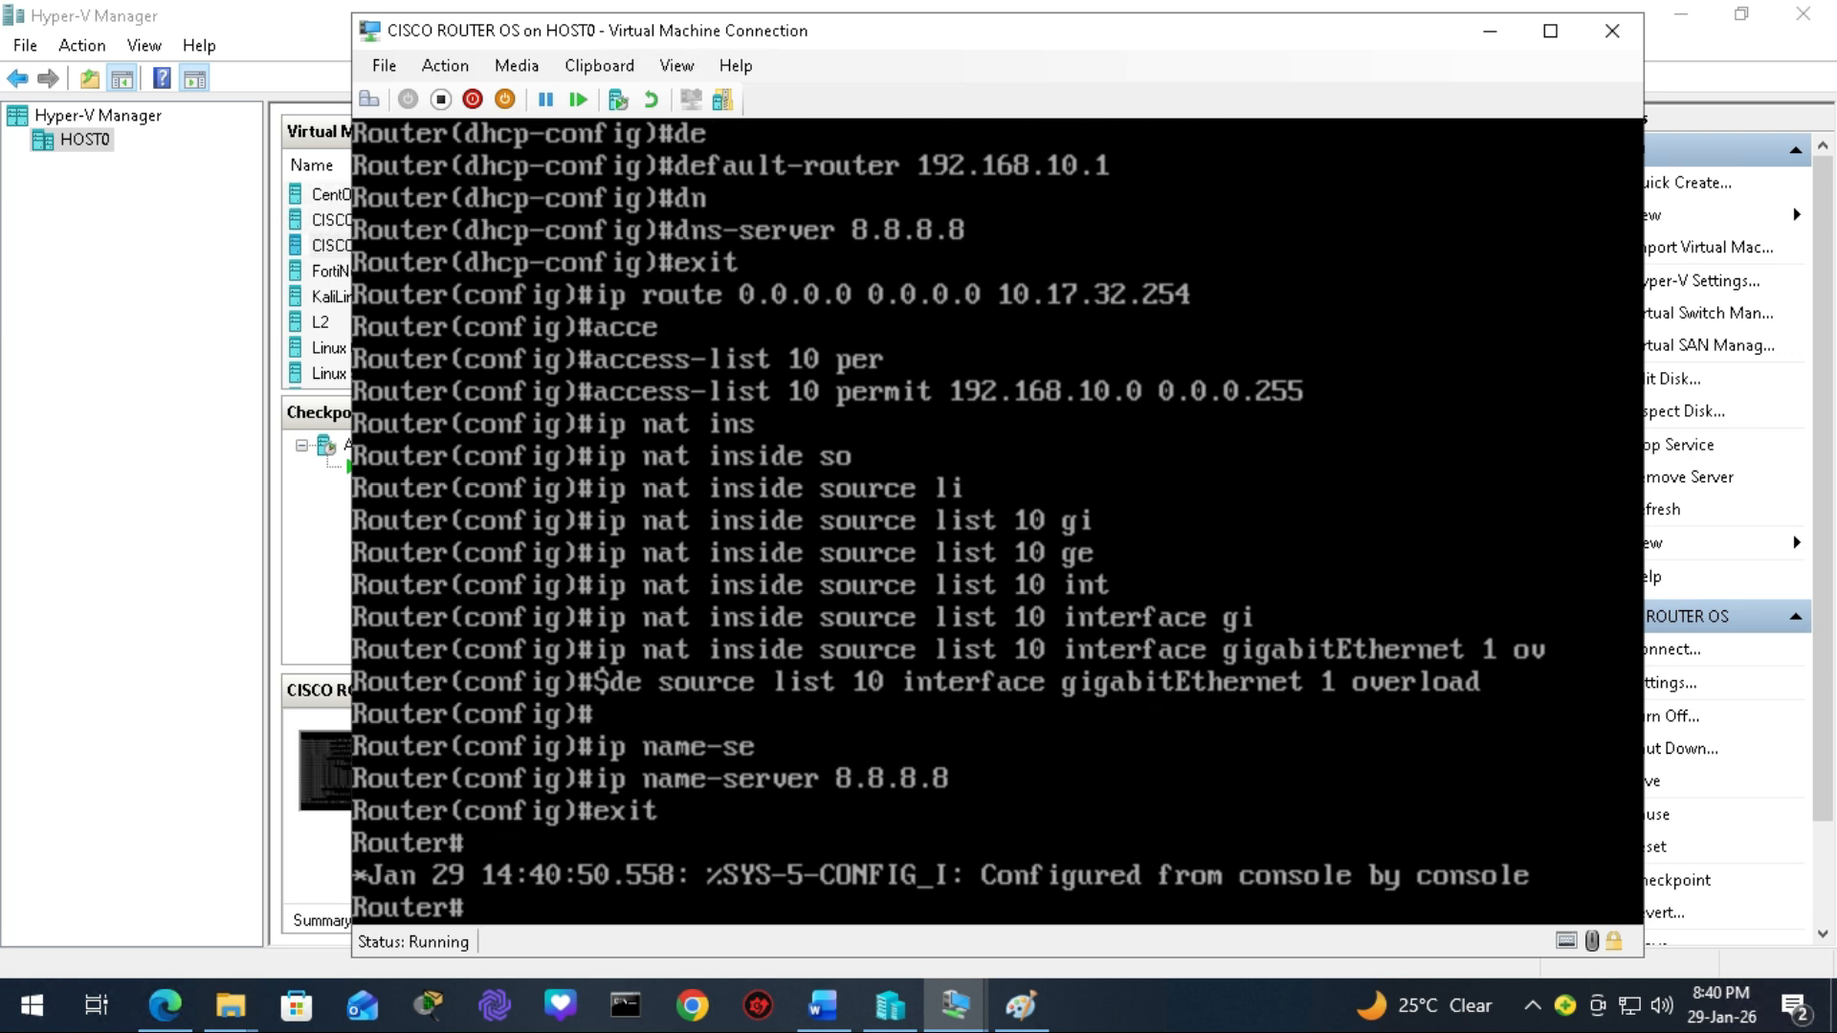
Ping 8.8.8.8 from the router's privileged prompt to test internet connectivity.
type("ping 8.8")
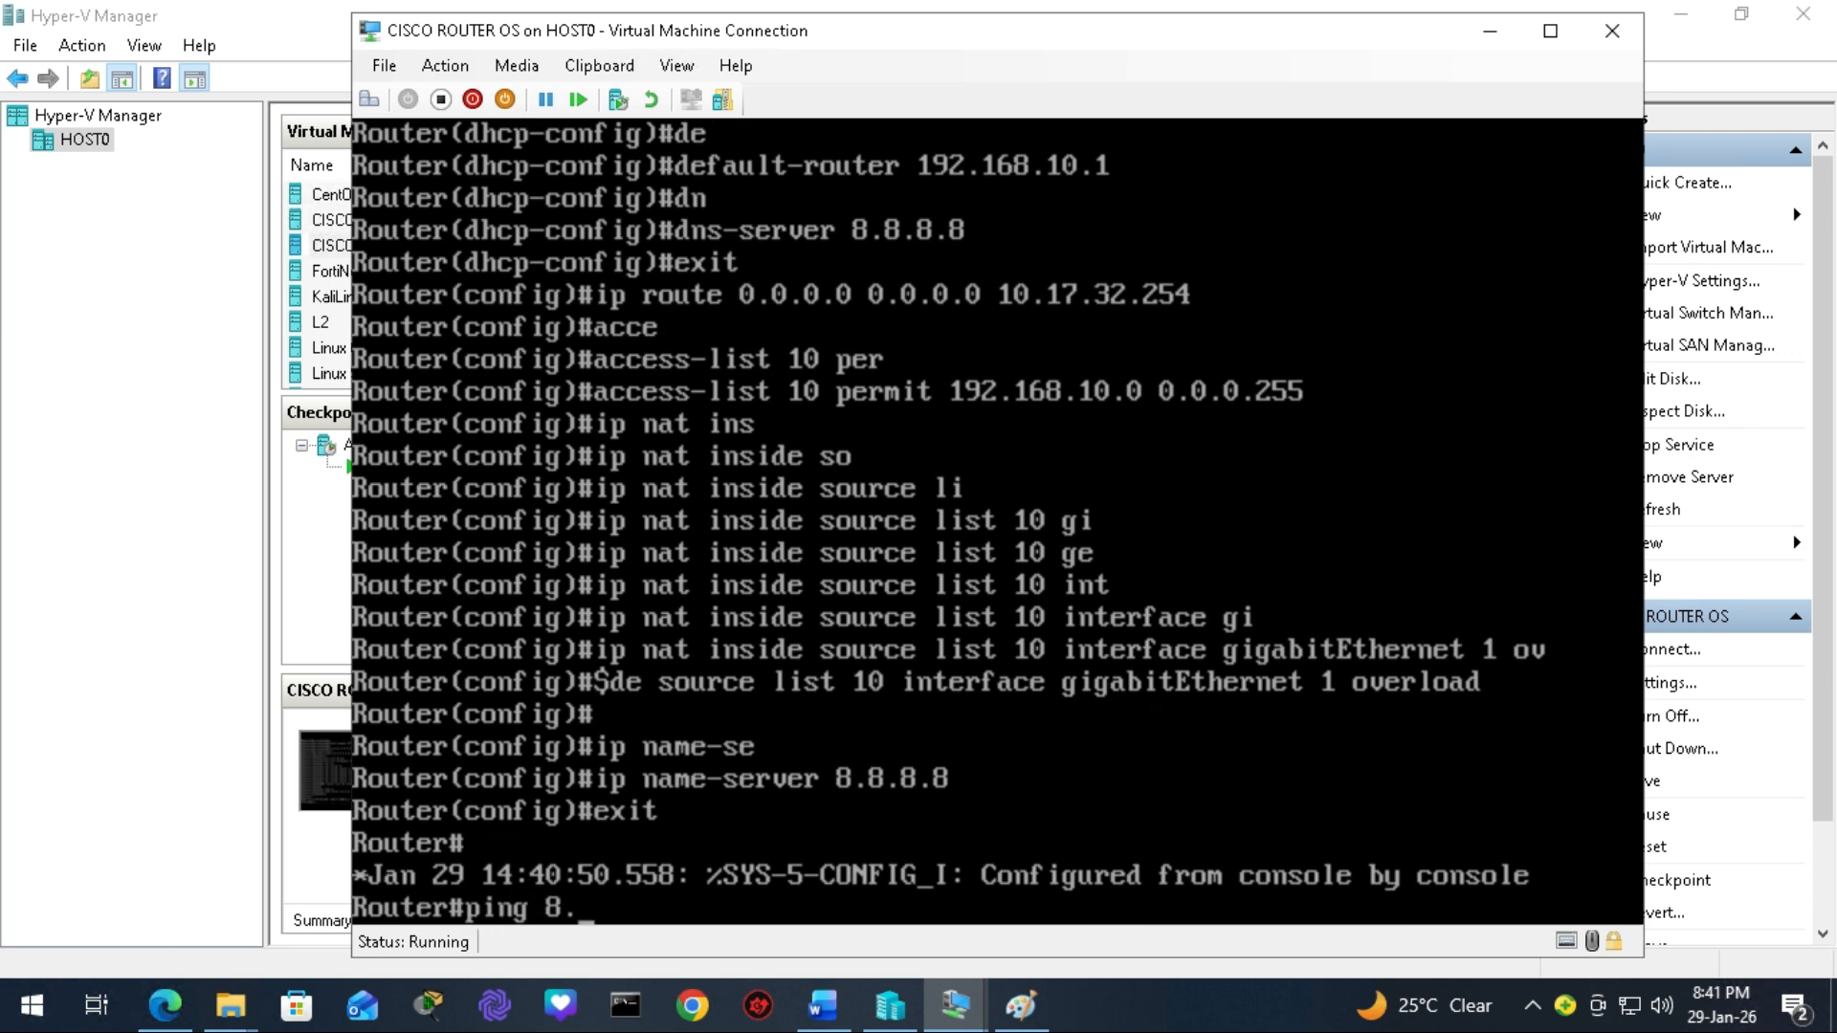
type(".8.8")
key("Return")
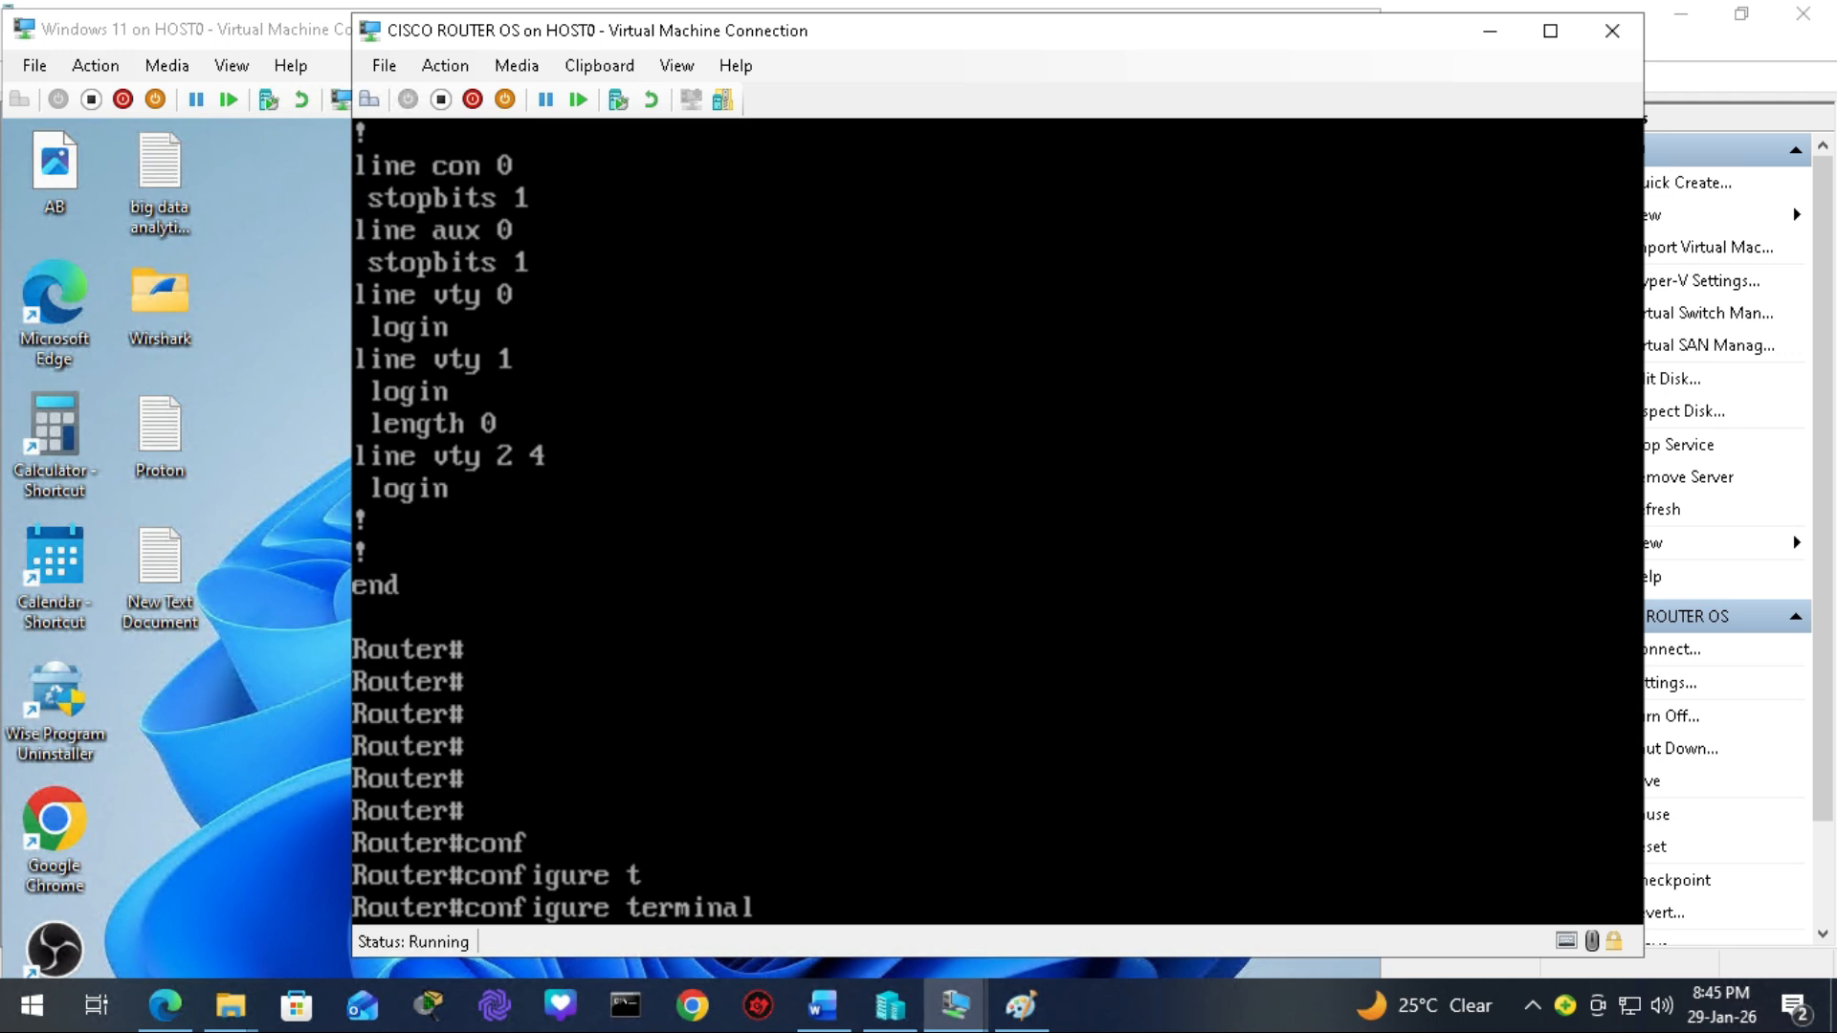
Enter global configuration mode and set interface gigabitEthernet 1 as ip nat outside, checking the router's interfaces in the Paint topology.
key("Return")
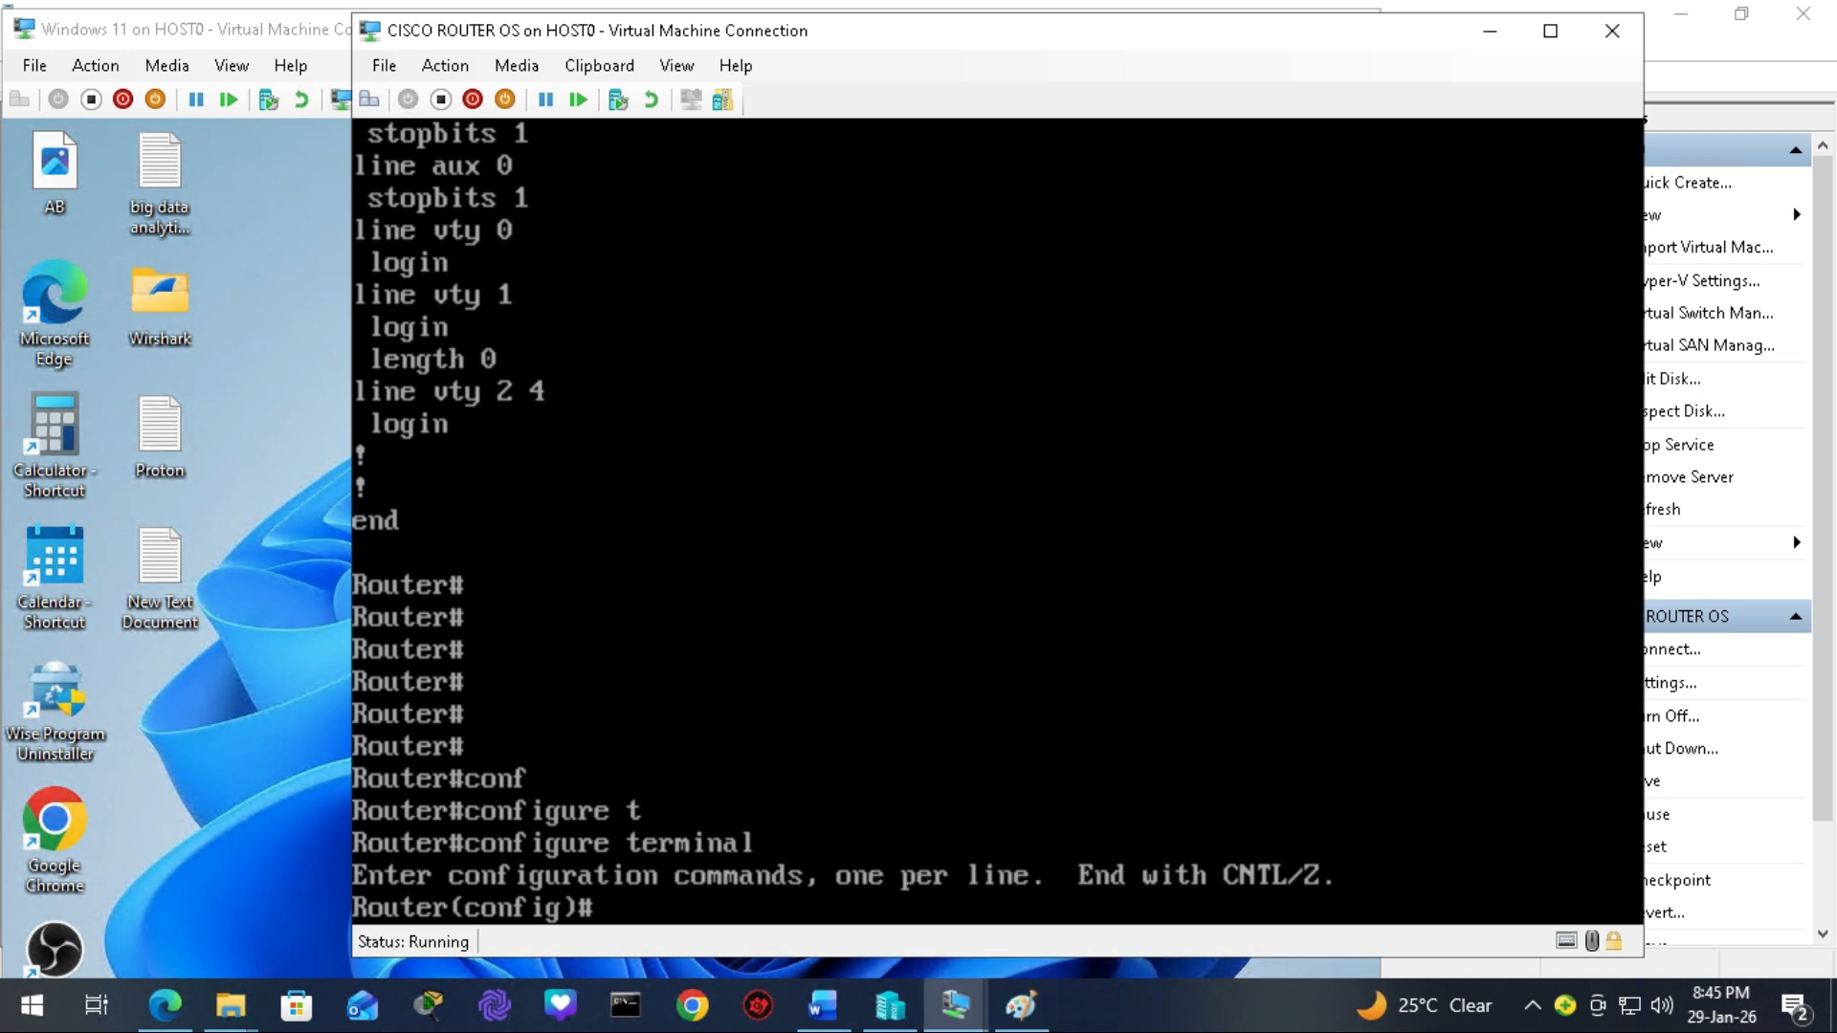
left_click(1020, 1005)
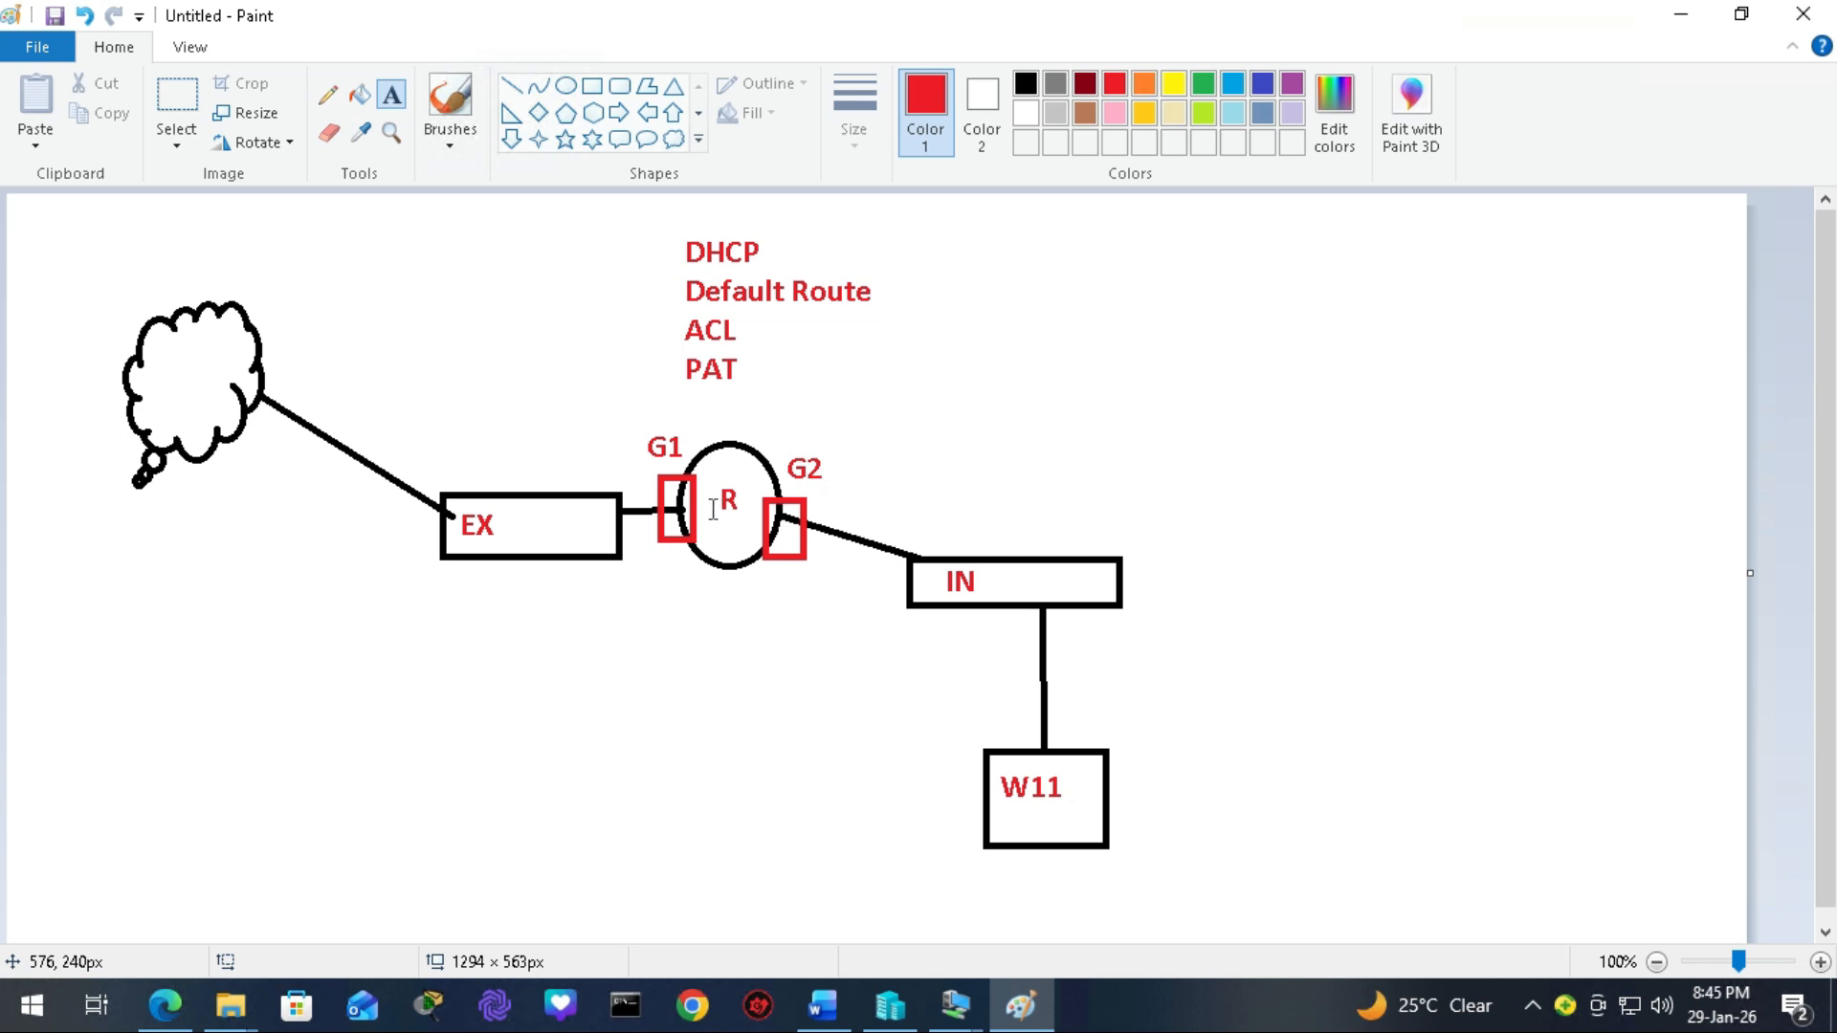
key("alt+Tab")
type("int")
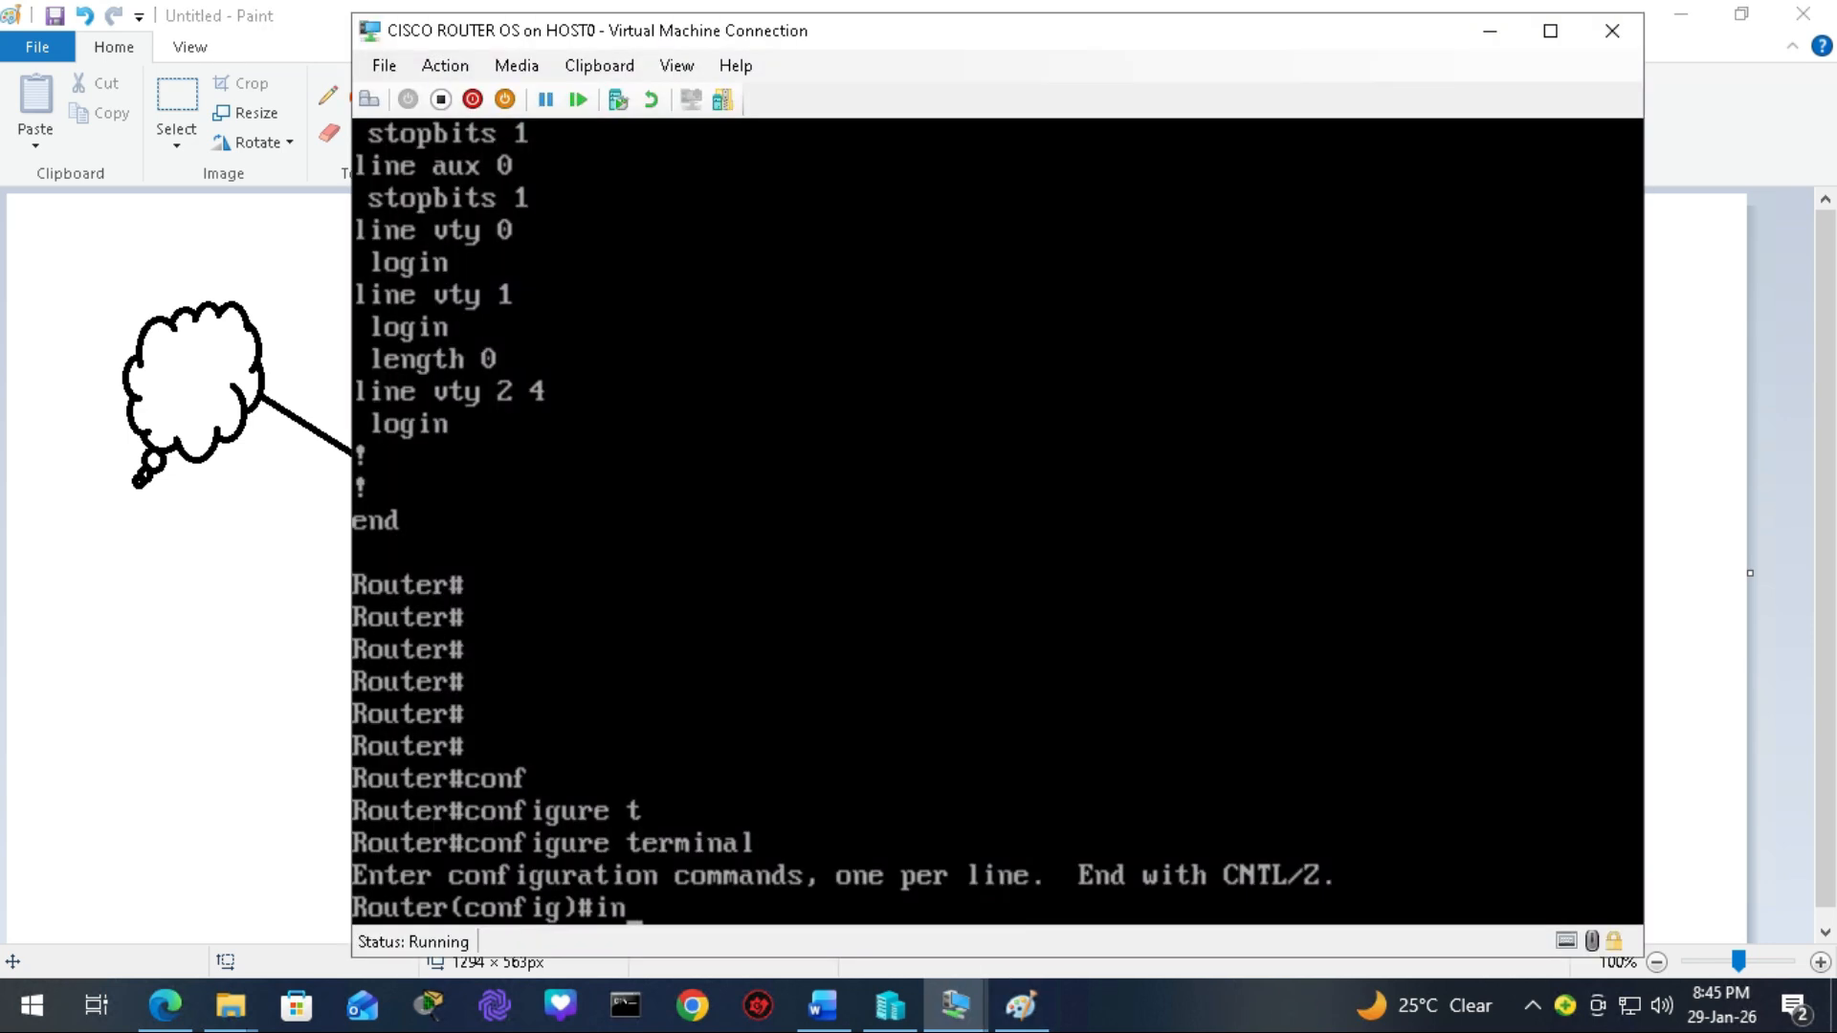
key("Tab")
type("gi")
key("Tab")
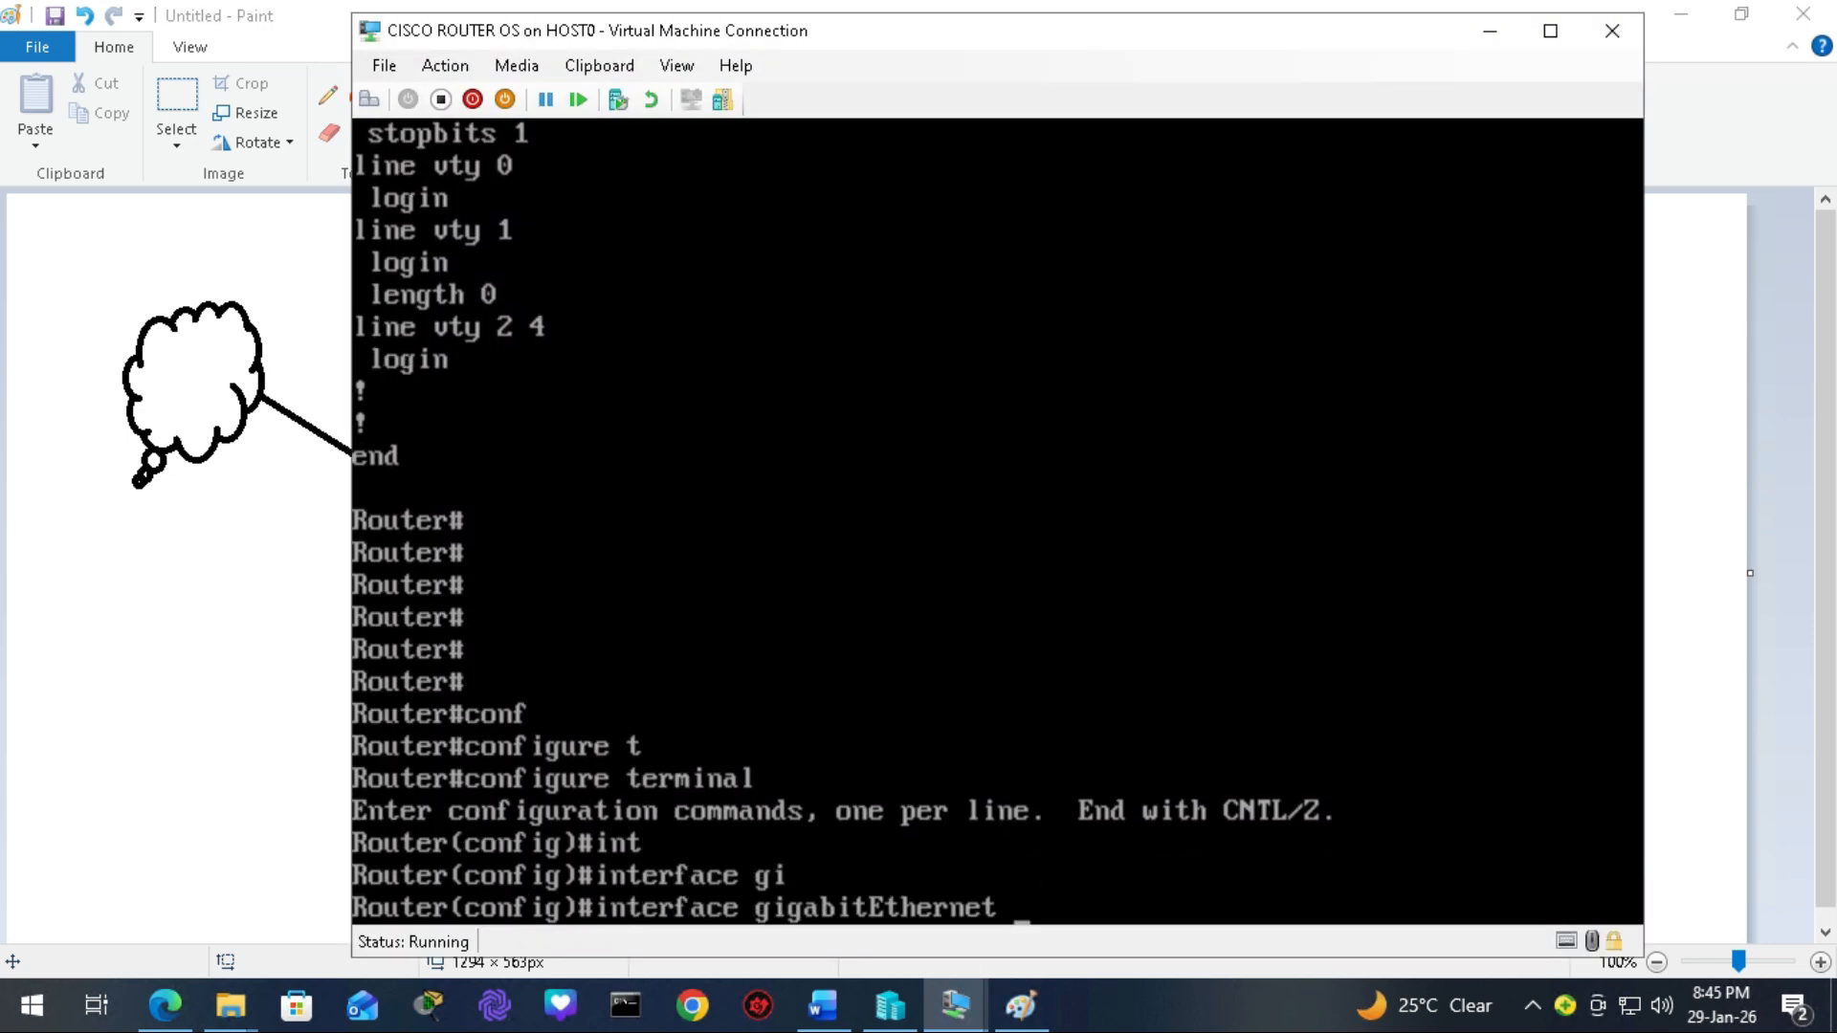
type("1")
key("Return")
type("ip nat")
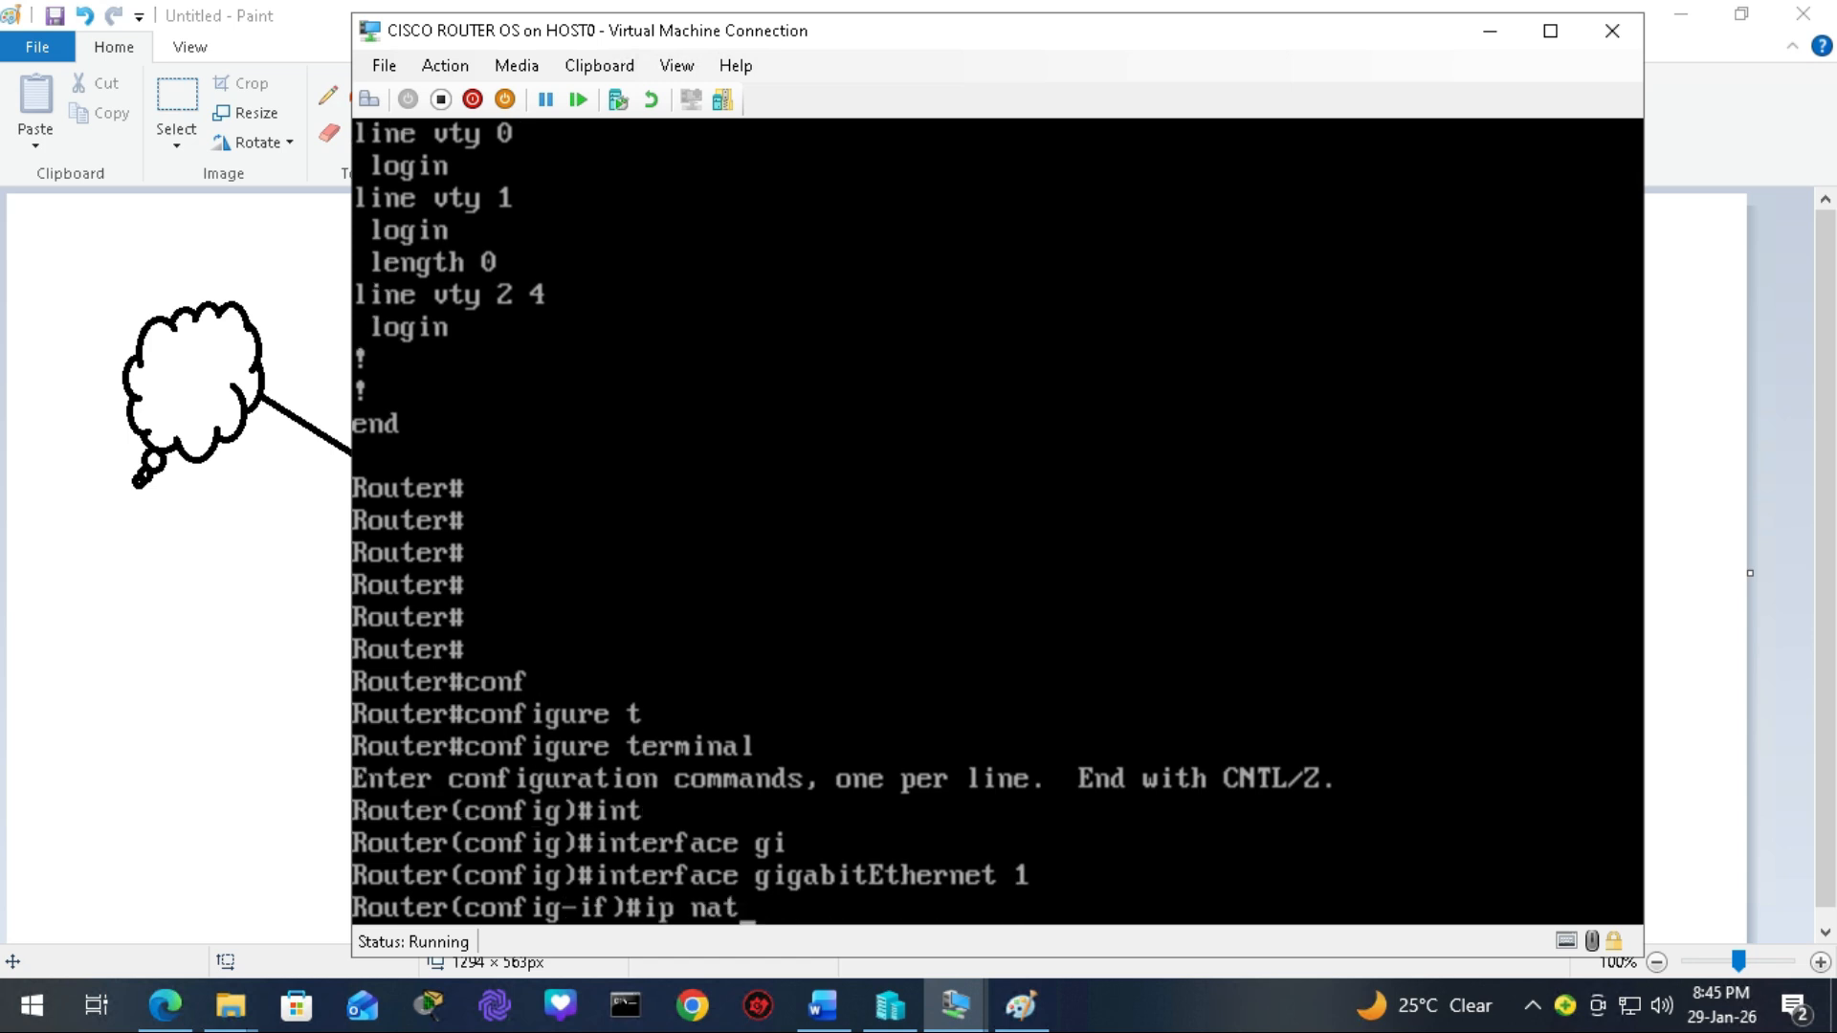
key("Tab")
type("ou")
key("Tab")
key("Return")
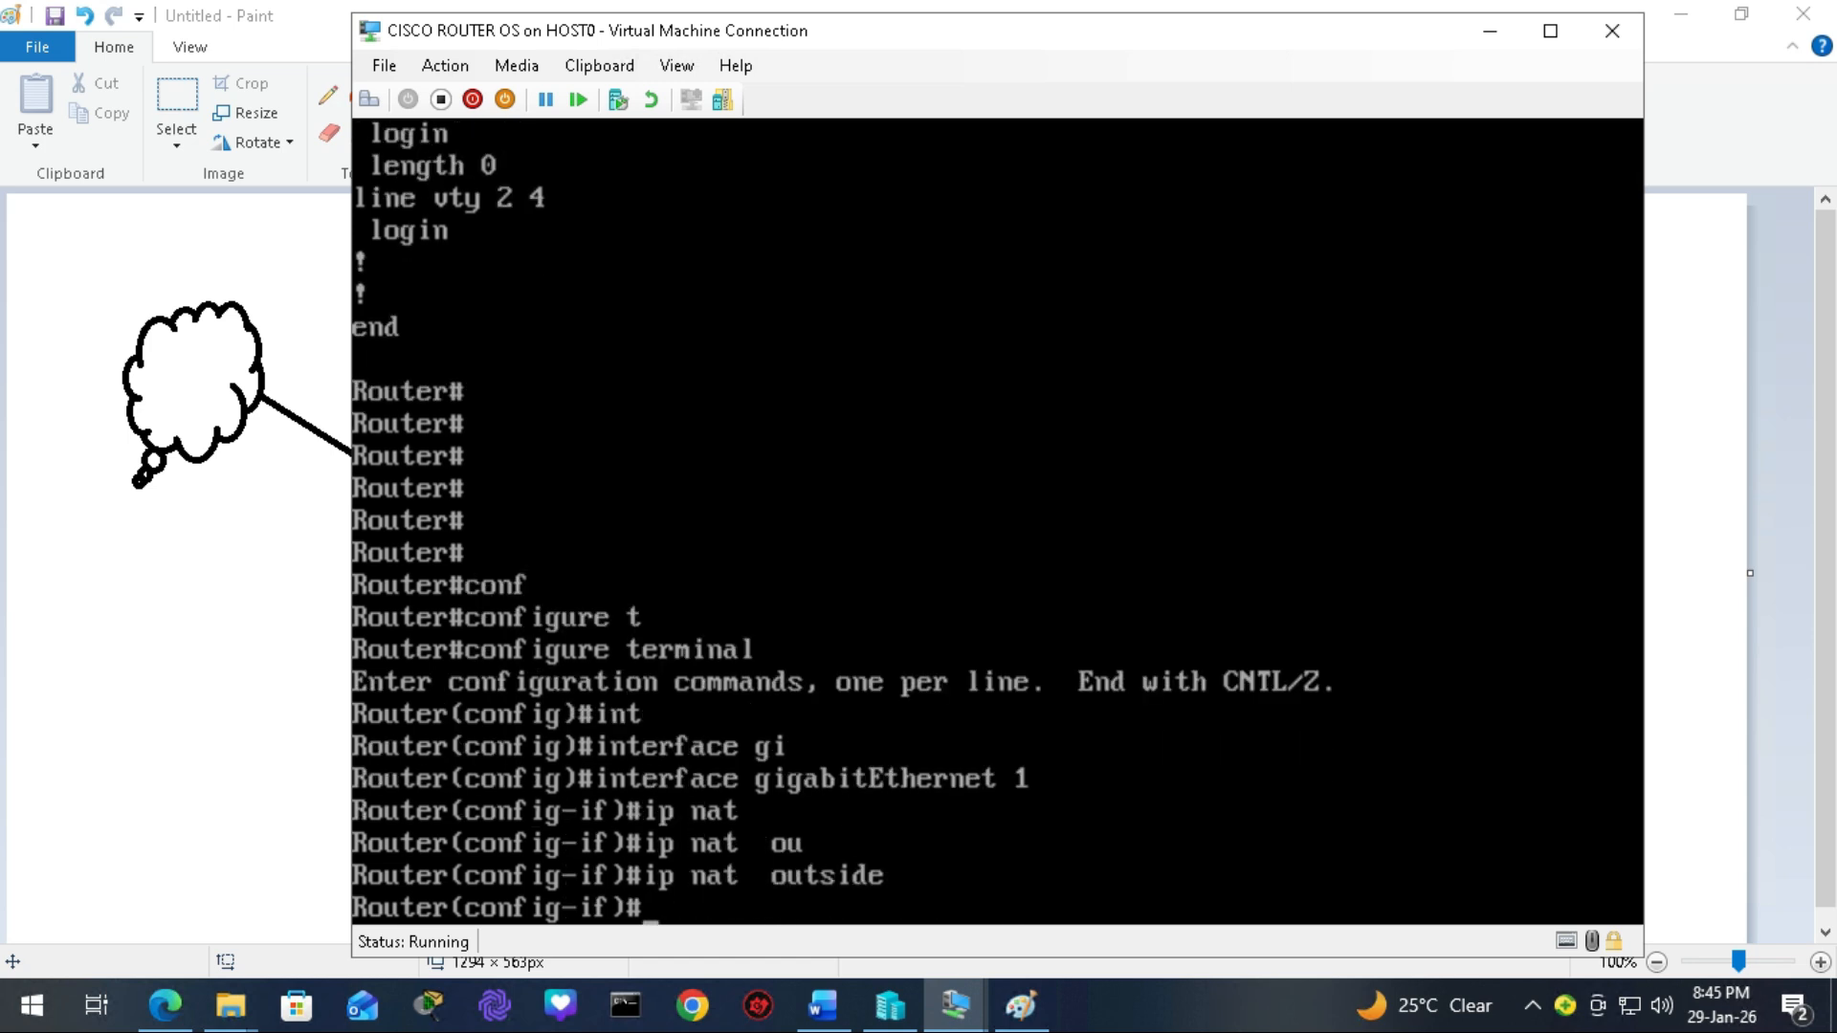
Set interface gigabitEthernet 2 as ip nat inside.
key("Up")
key("Up")
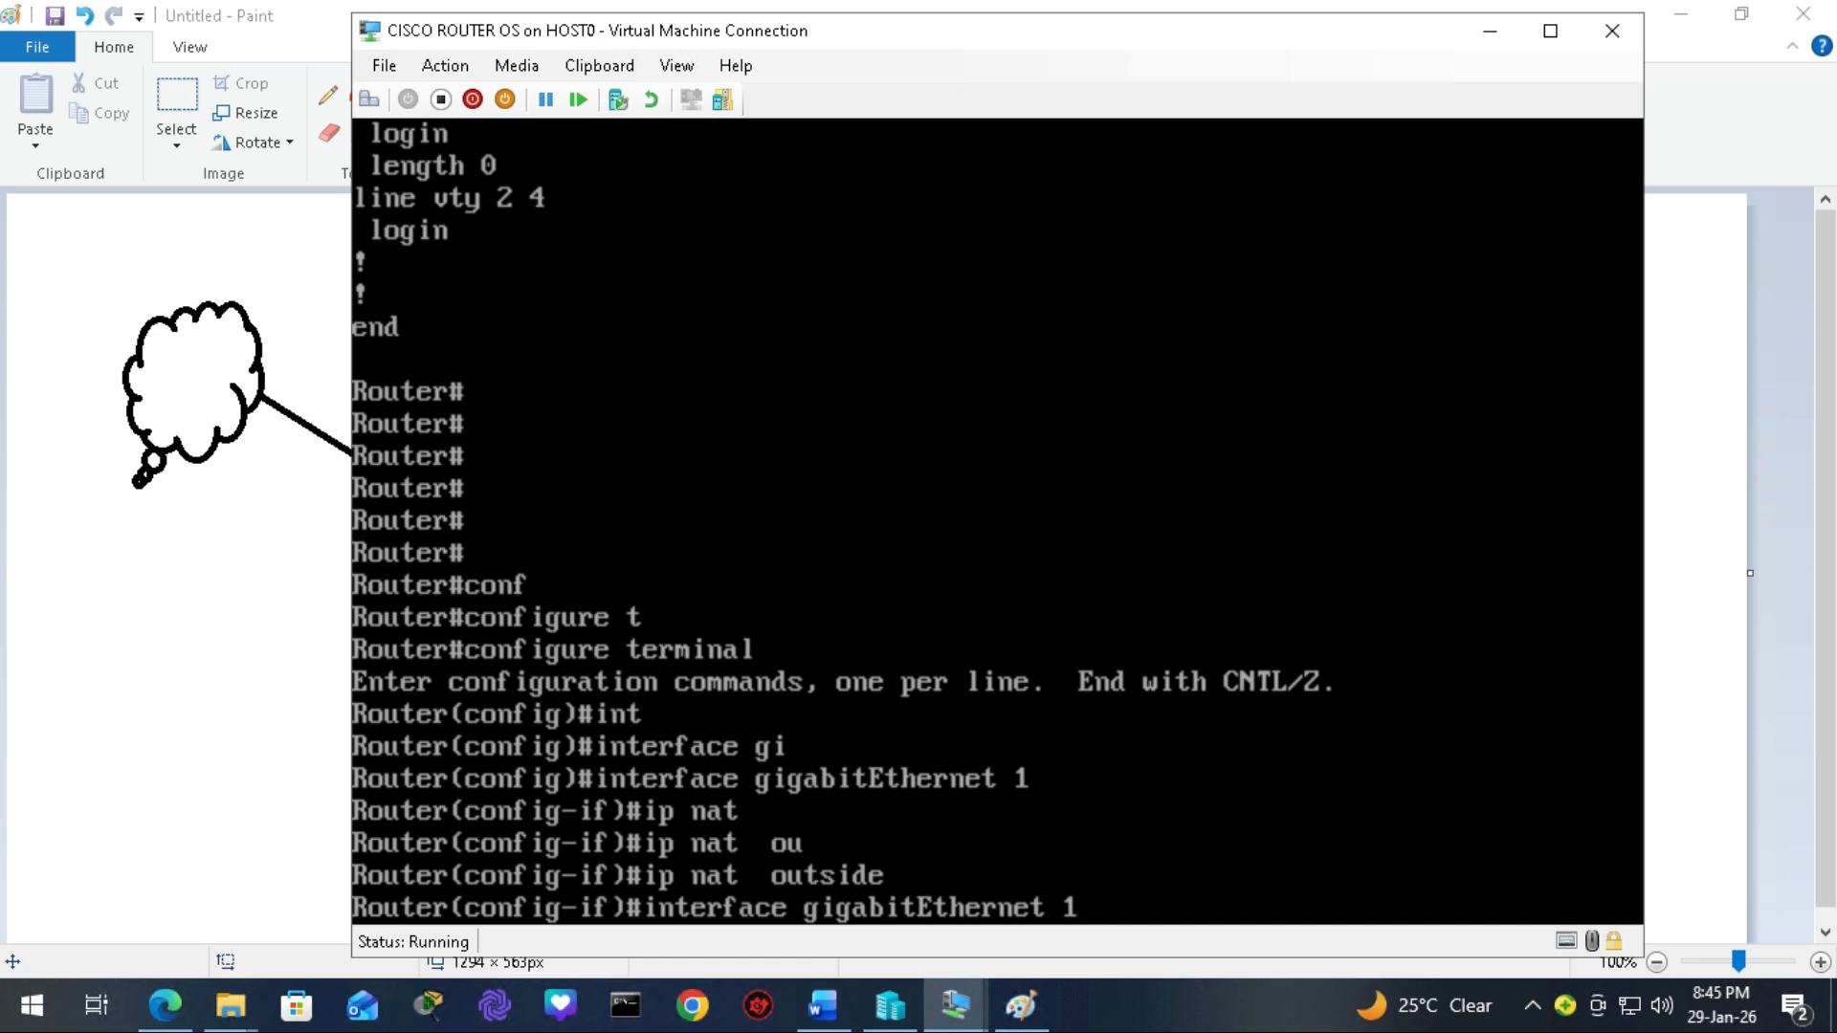
key("BackSpace")
type("2")
key("Return")
type("ip nat in")
key("Tab")
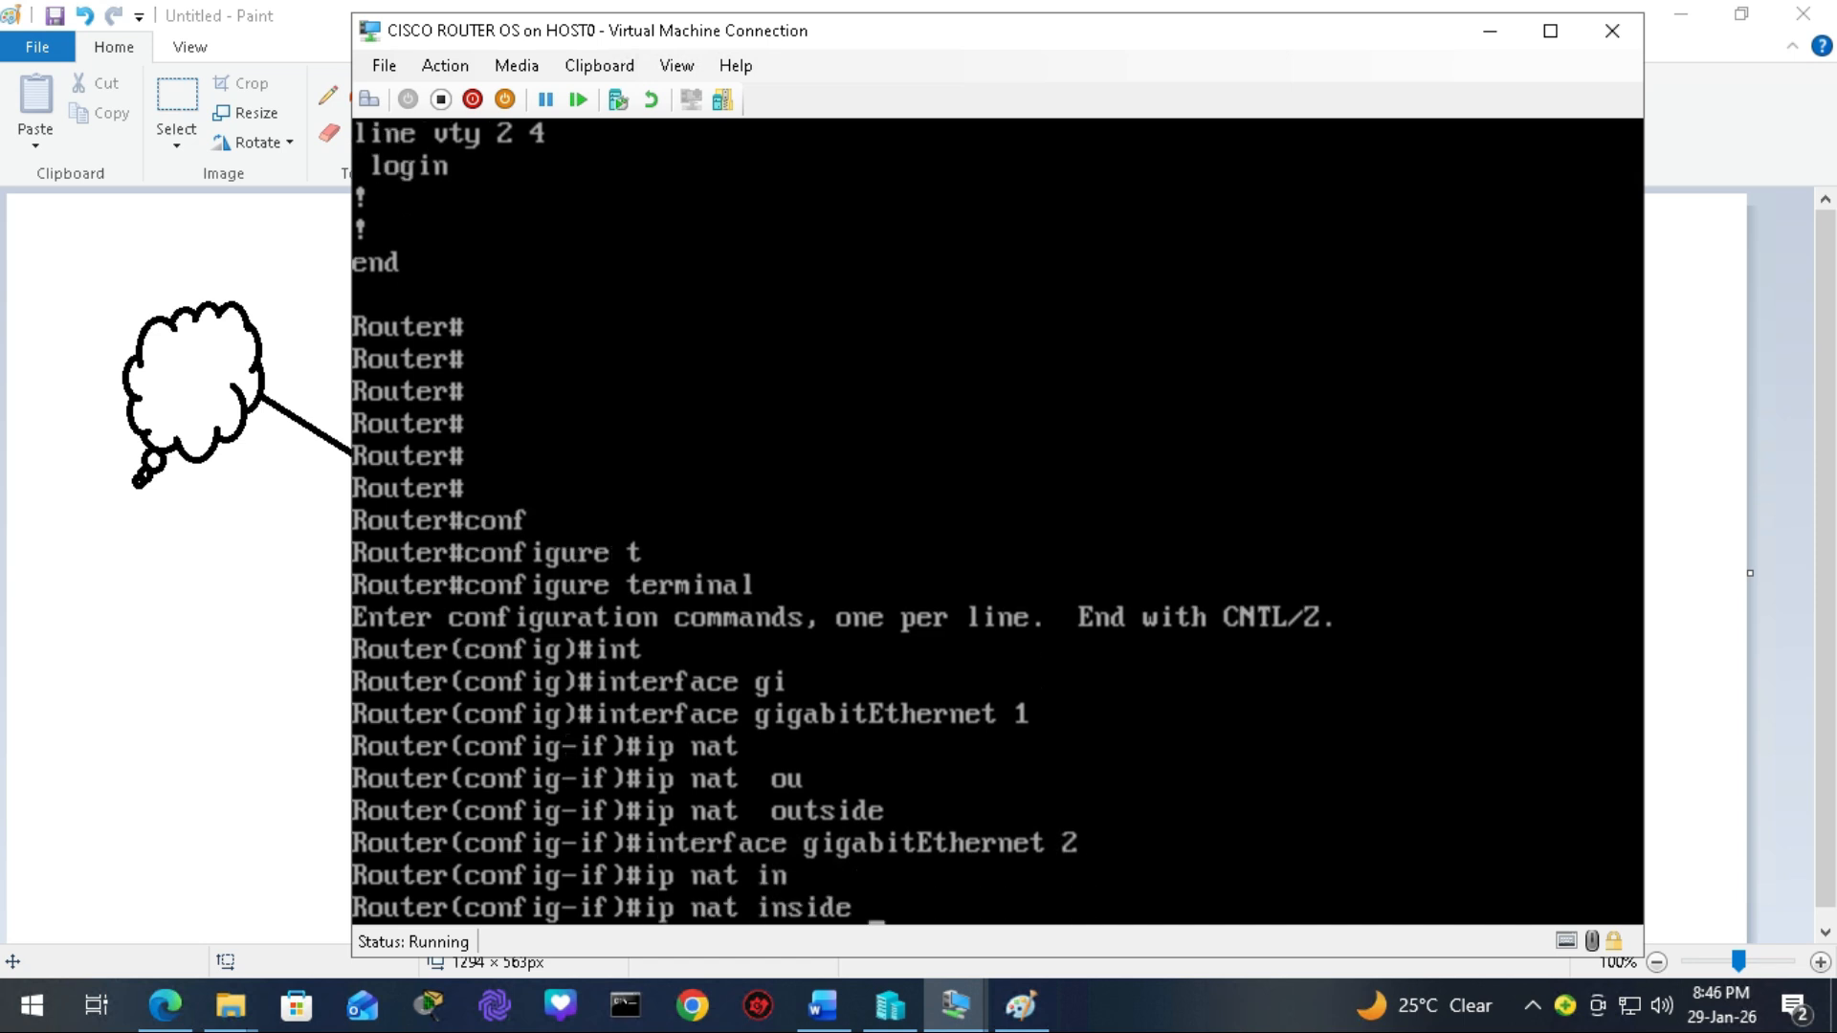
key("Return")
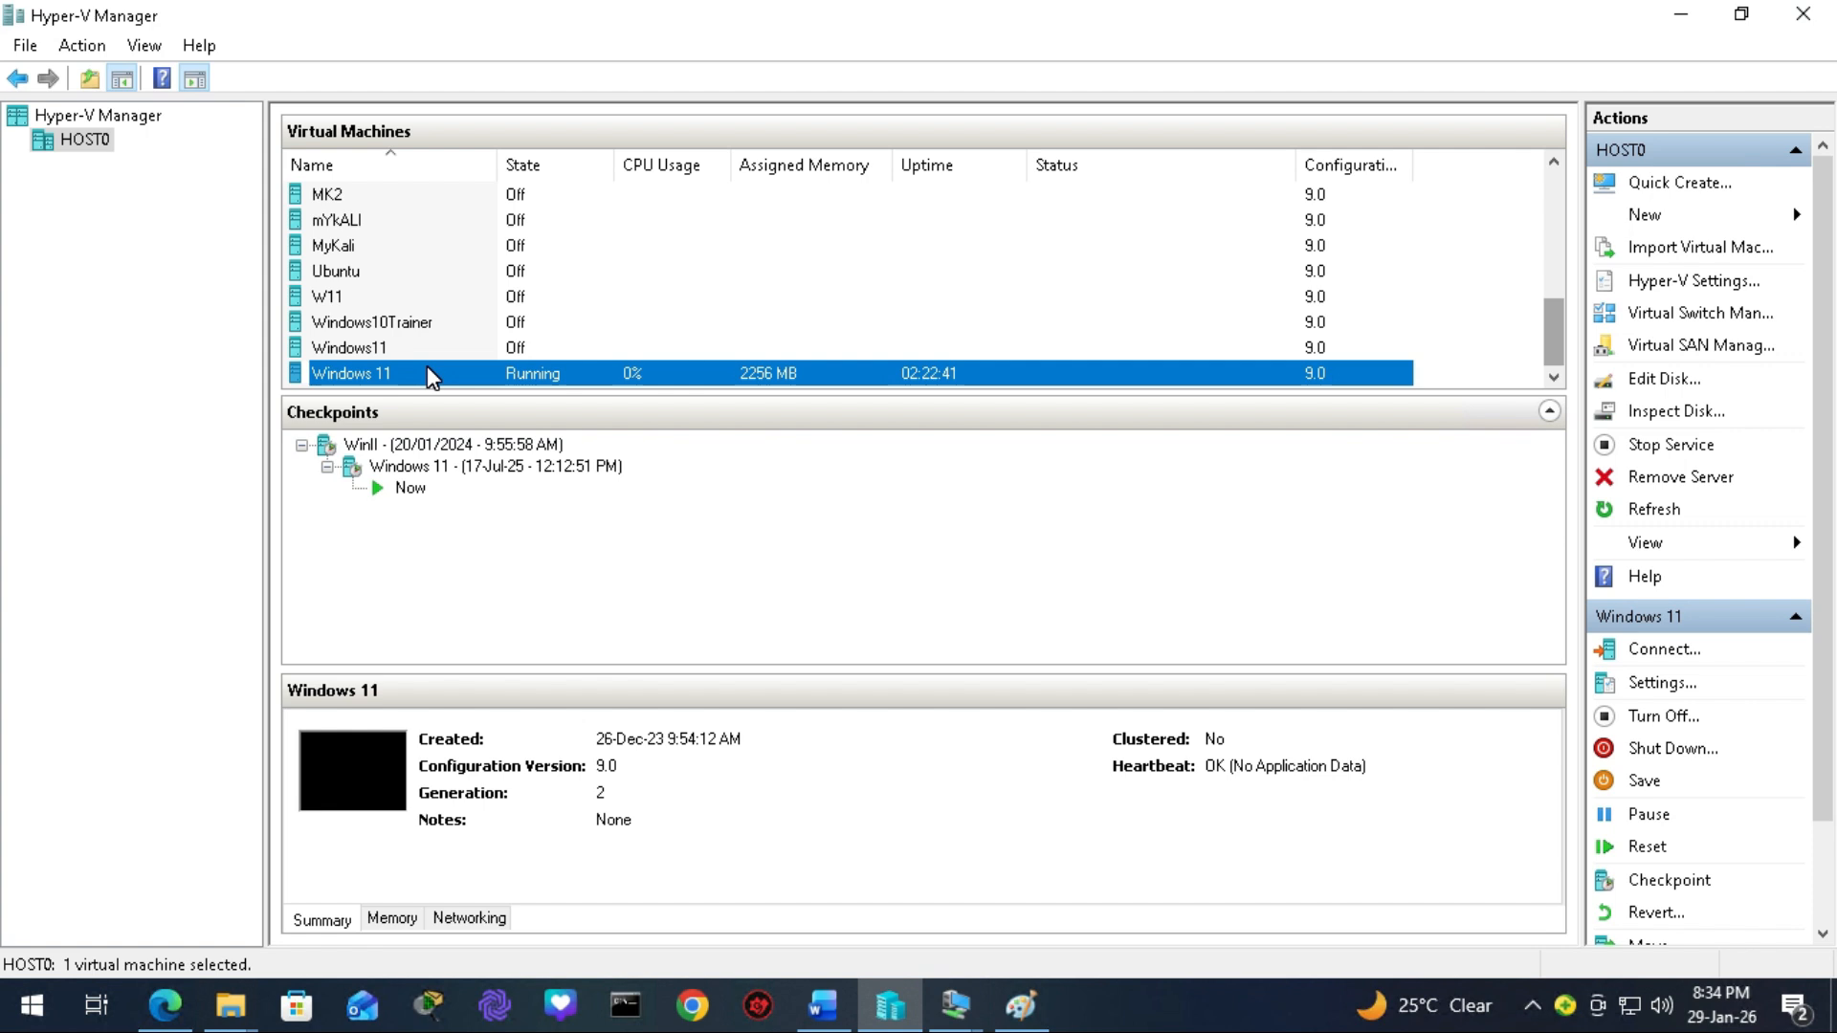
Check the virtual switch of the Windows 11 VM's network adapter in Hyper-V Manager against the Paint topology.
right_click(428, 375)
left_click(509, 424)
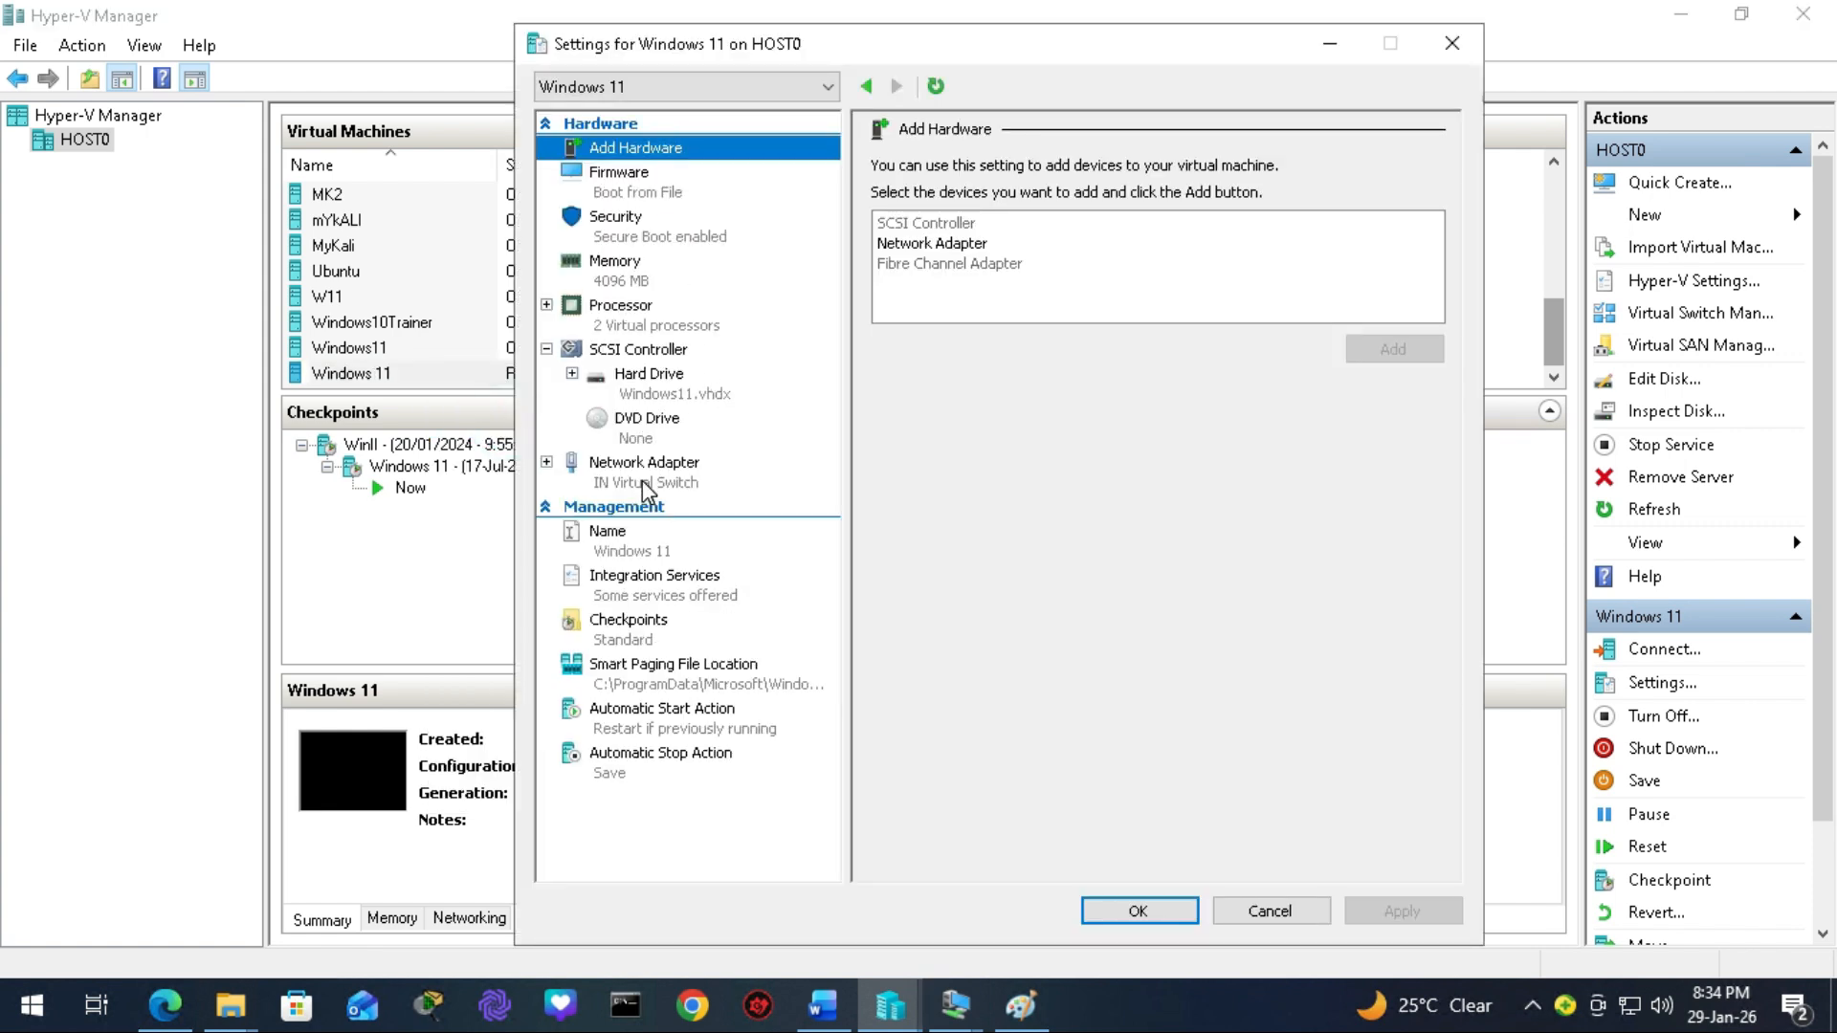
left_click(641, 475)
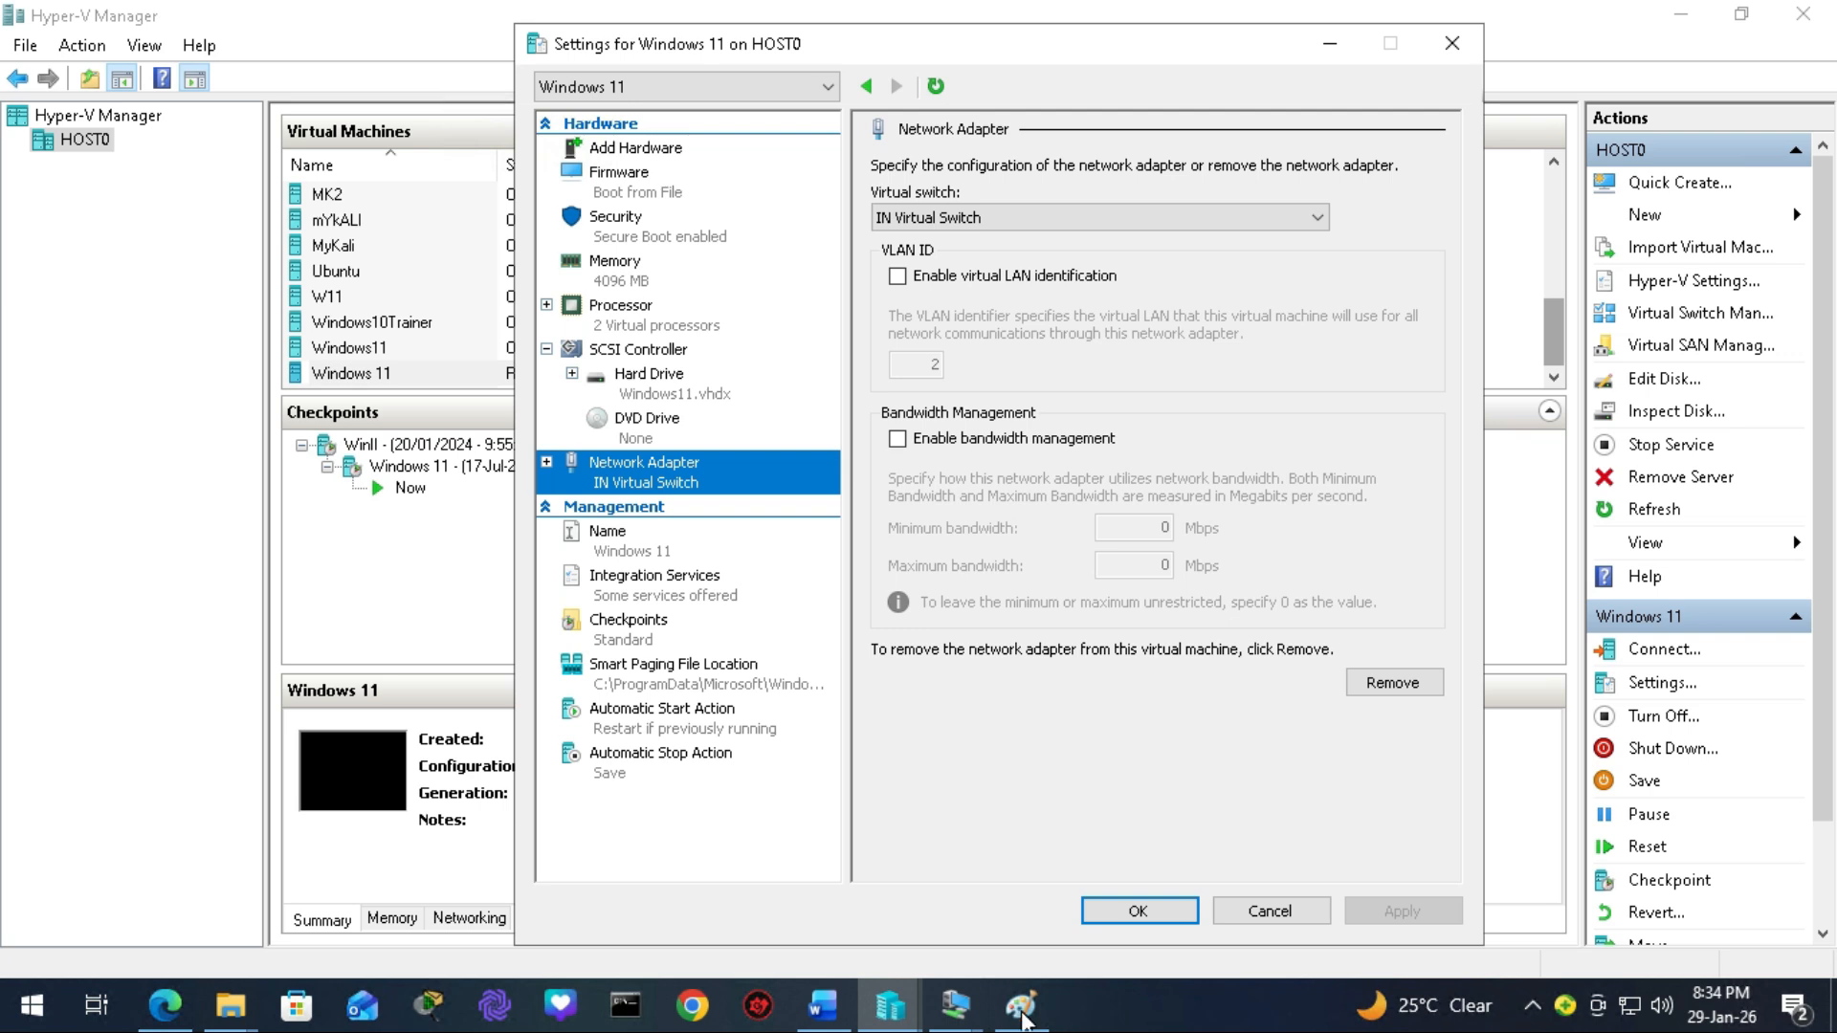
left_click(1022, 1007)
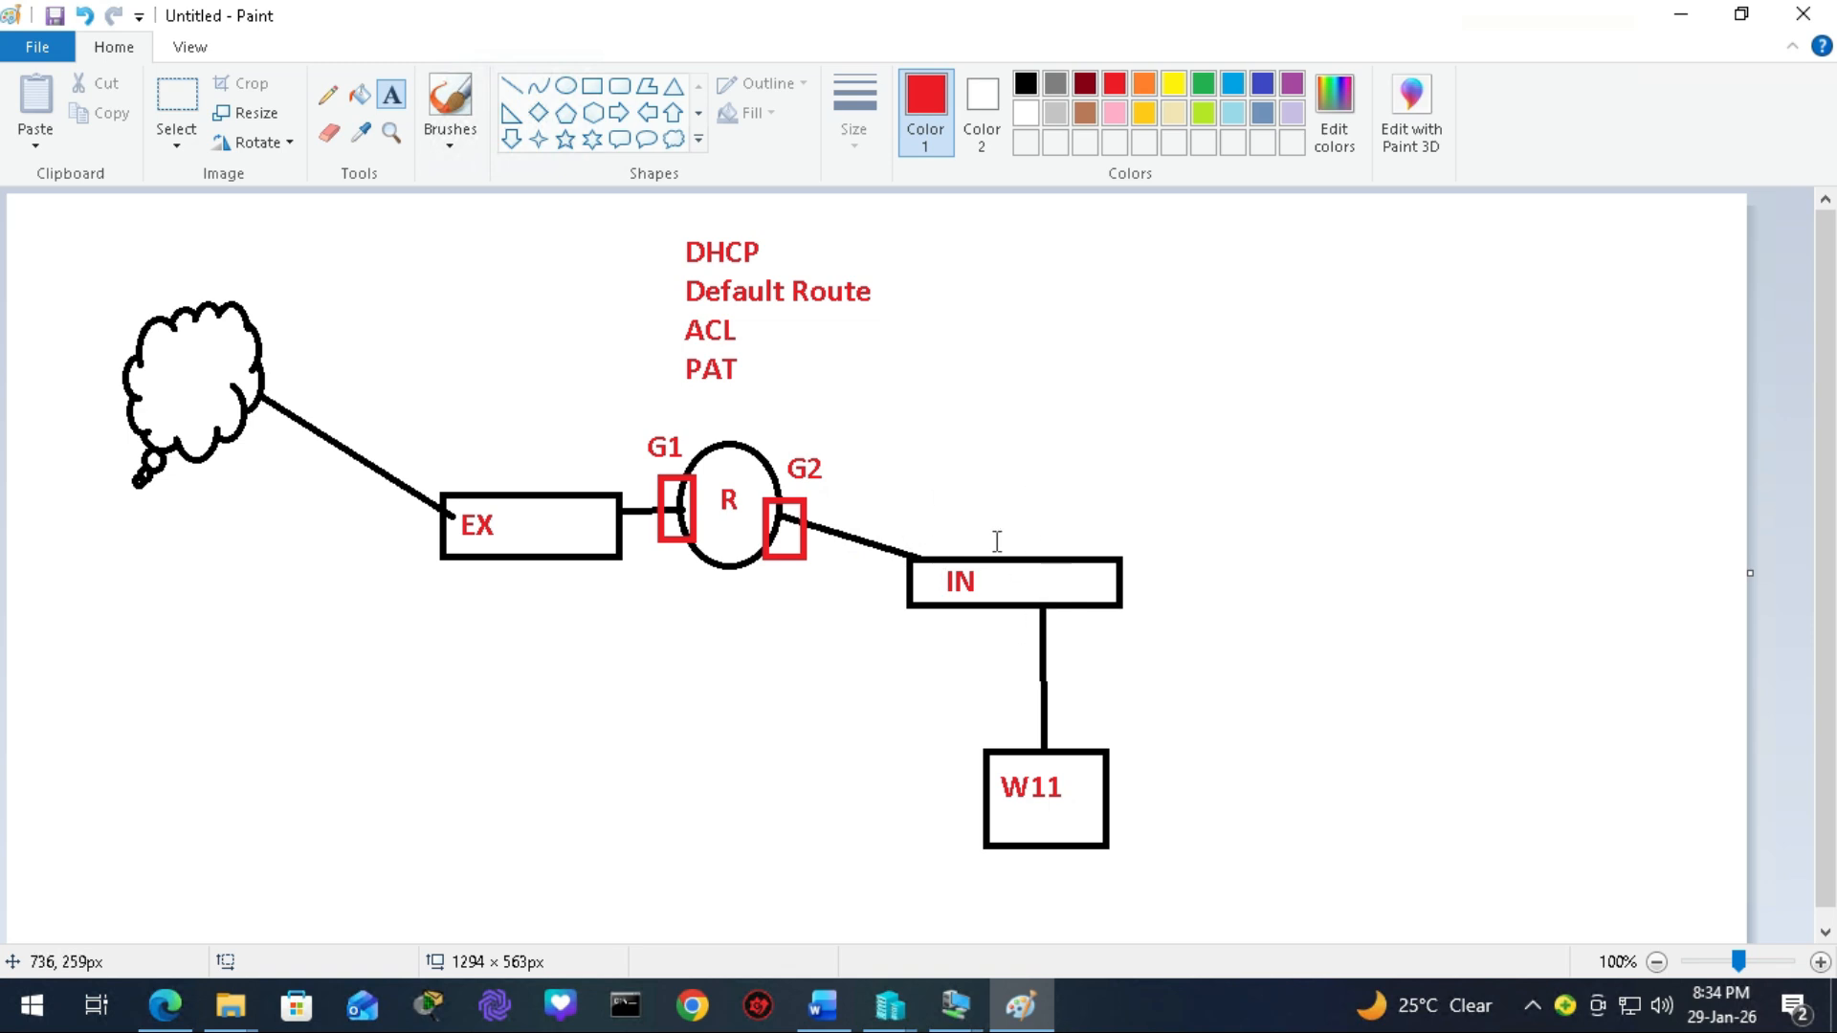
key("alt+Tab")
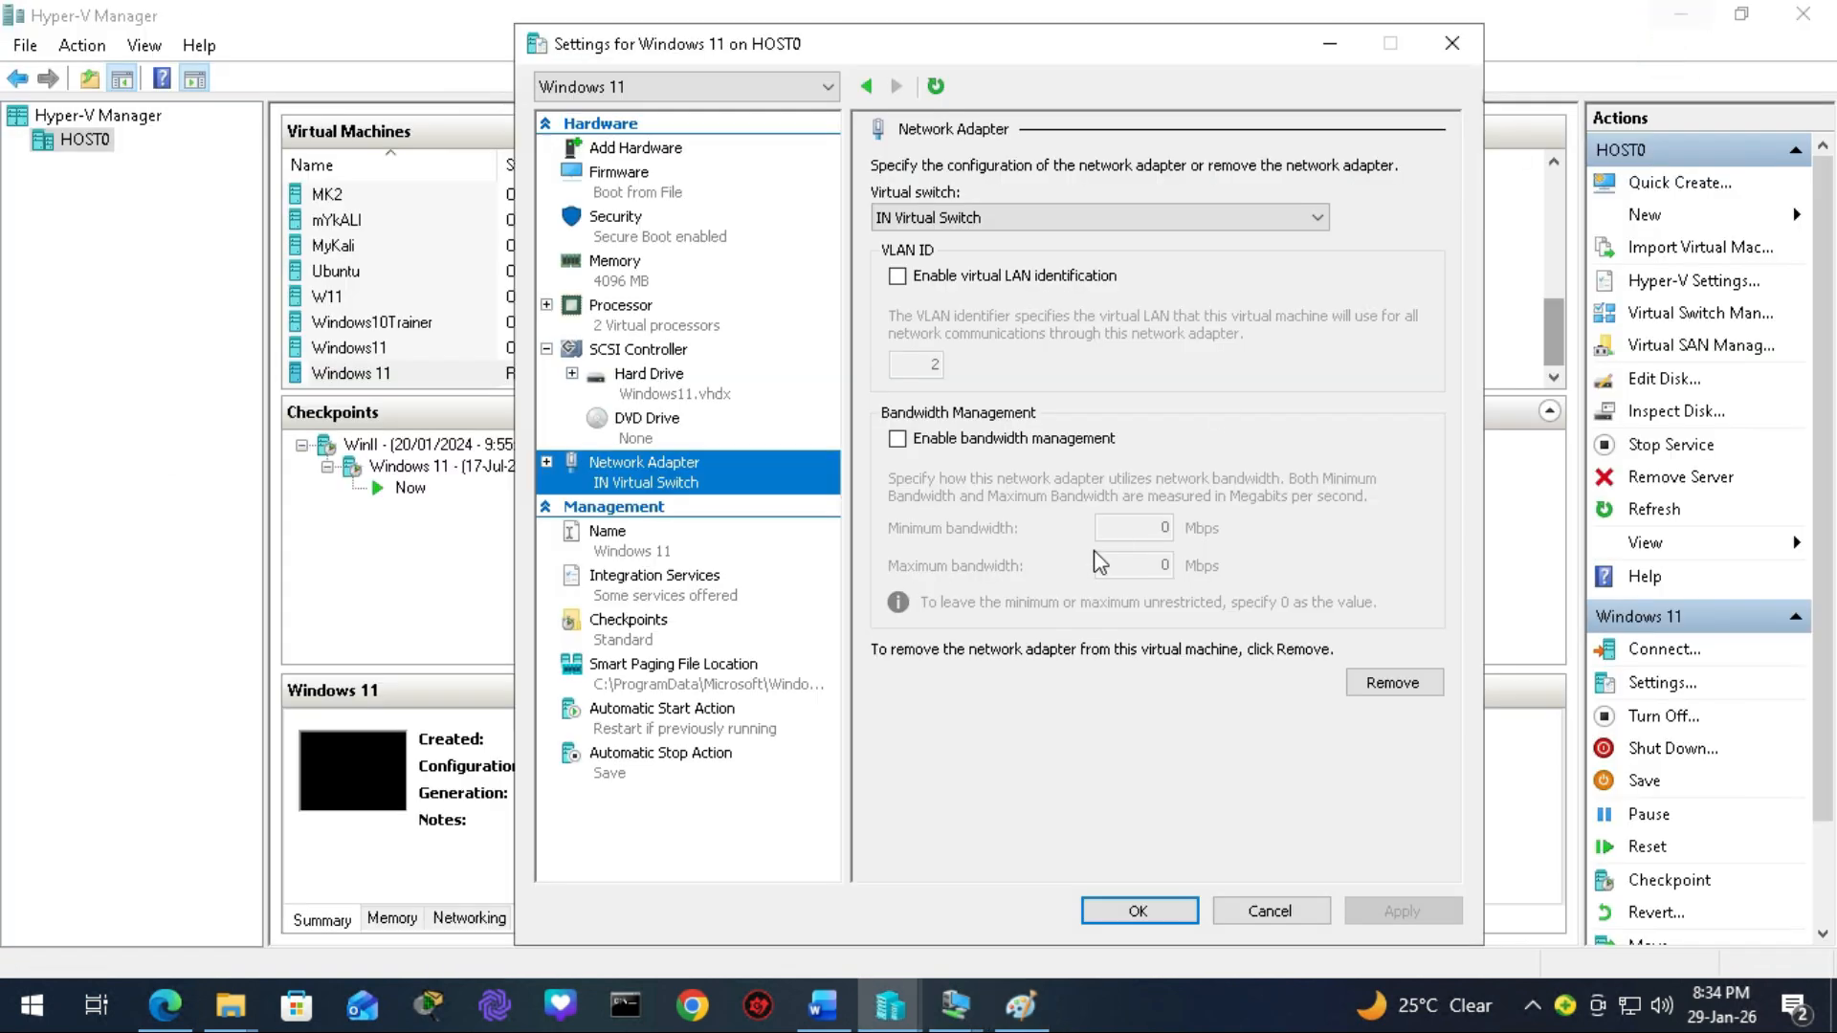
left_click(955, 755)
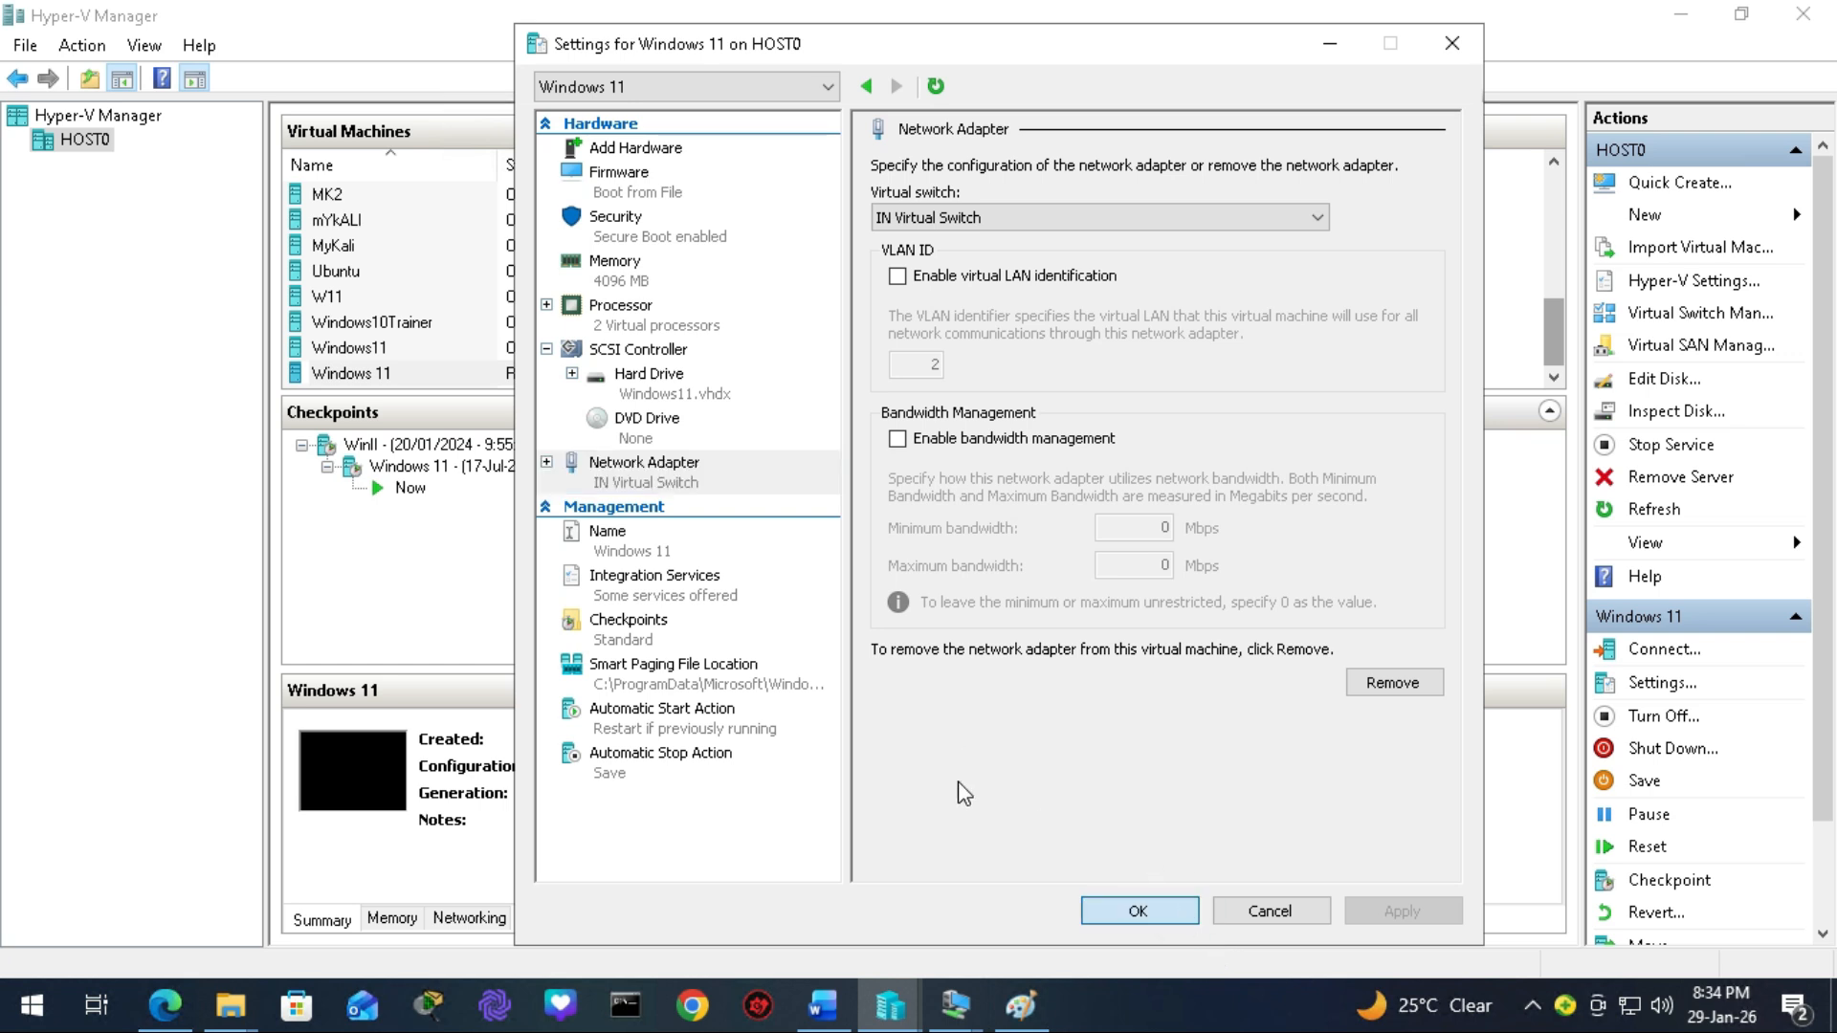
left_click(1090, 901)
Switch to the Windows 11 virtual machine's connection window and display it in full screen mode.
mouse_move(968, 1017)
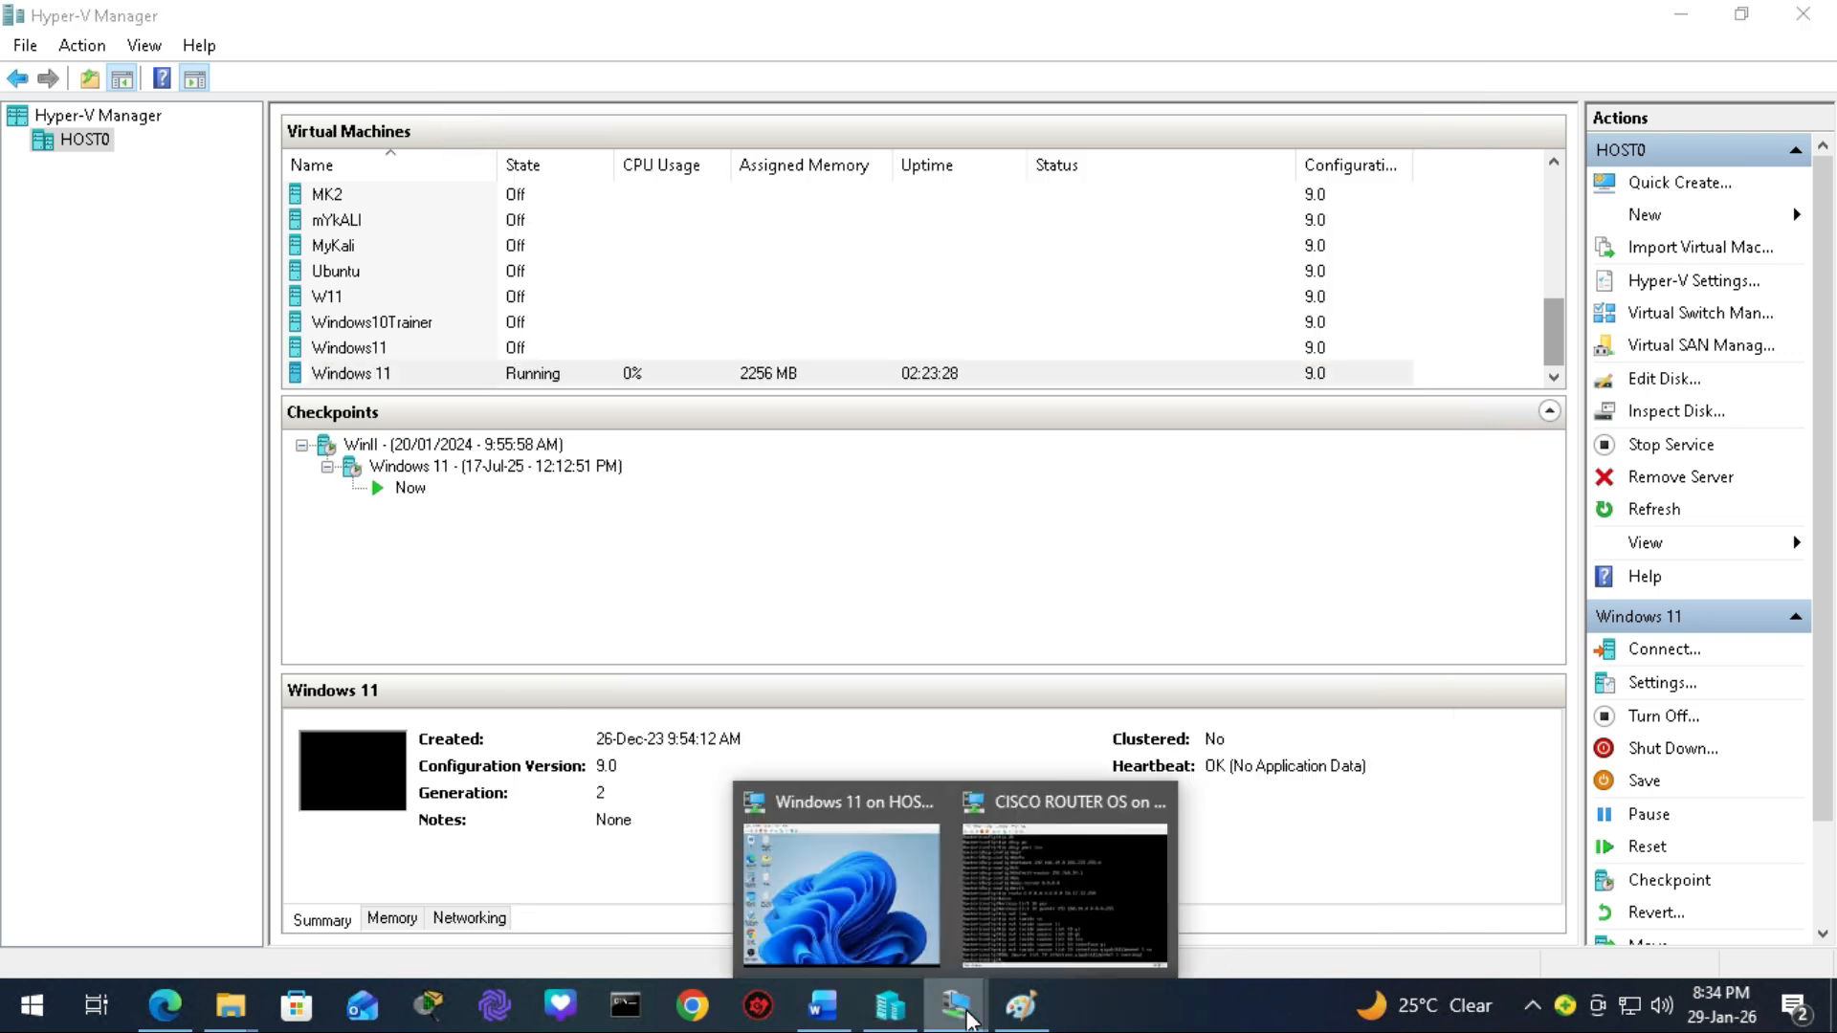
left_click(834, 917)
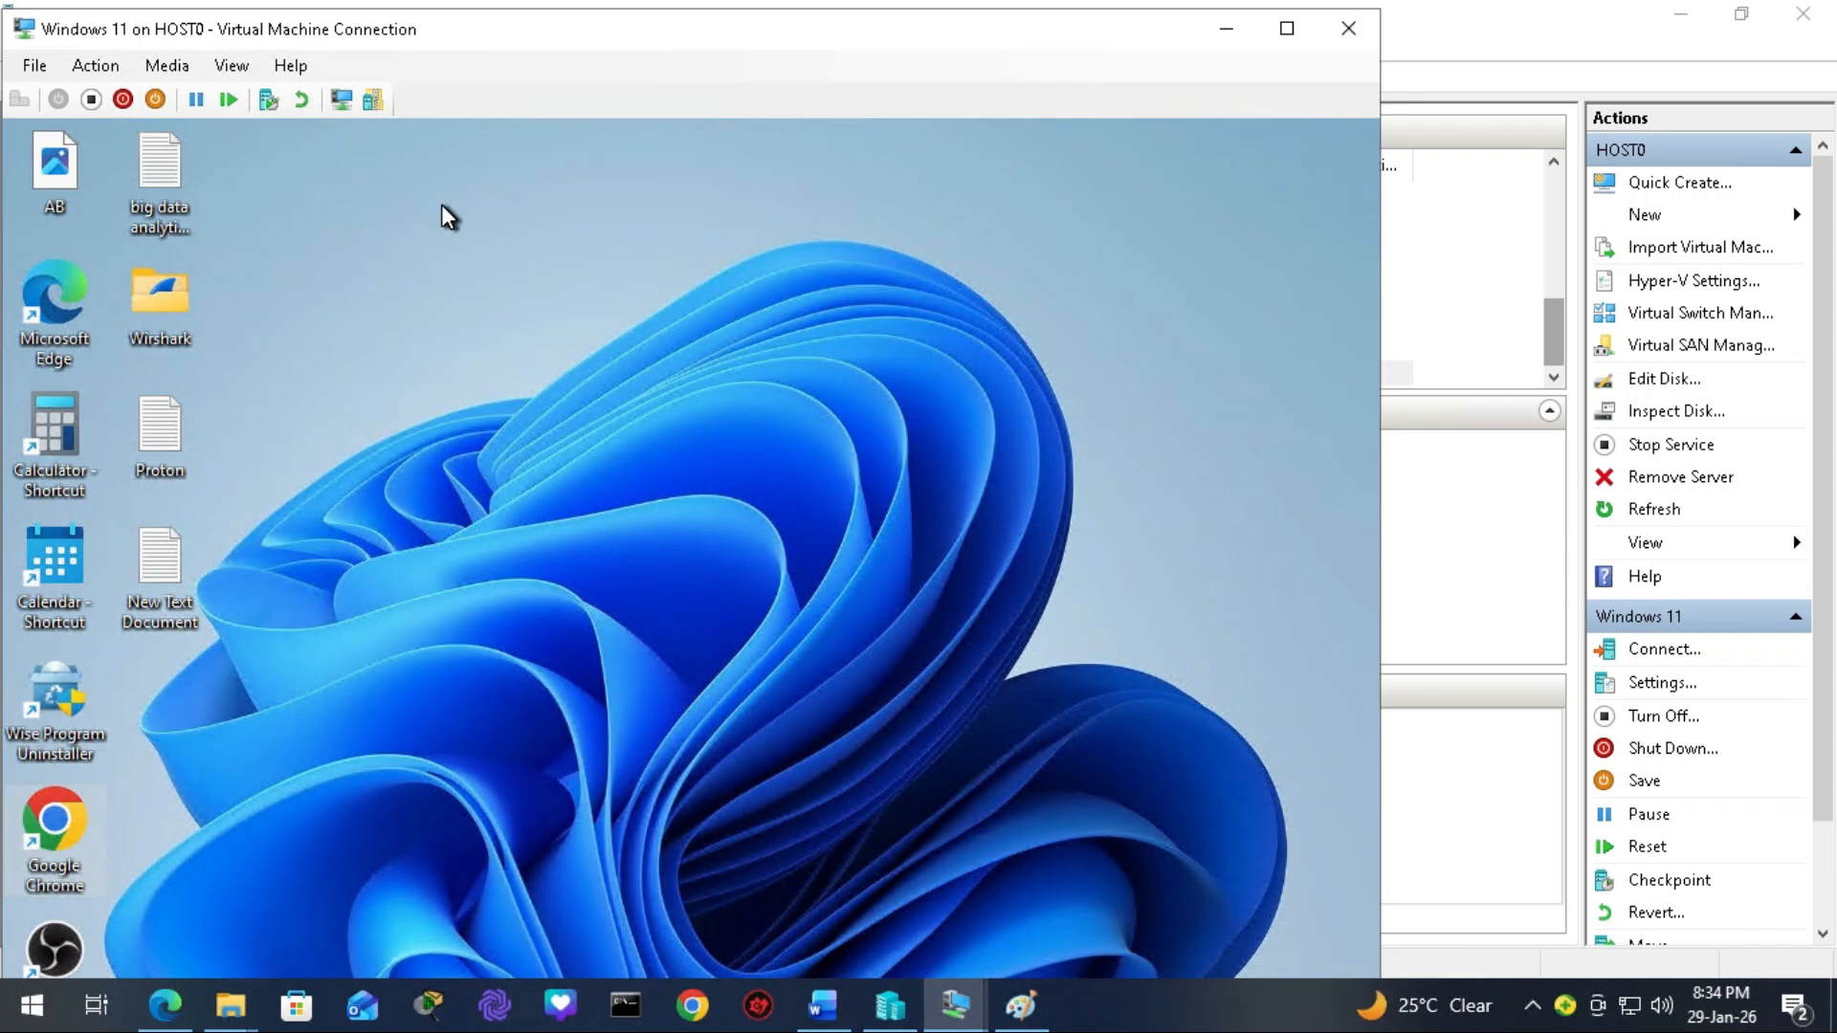
left_click(231, 65)
left_click(250, 90)
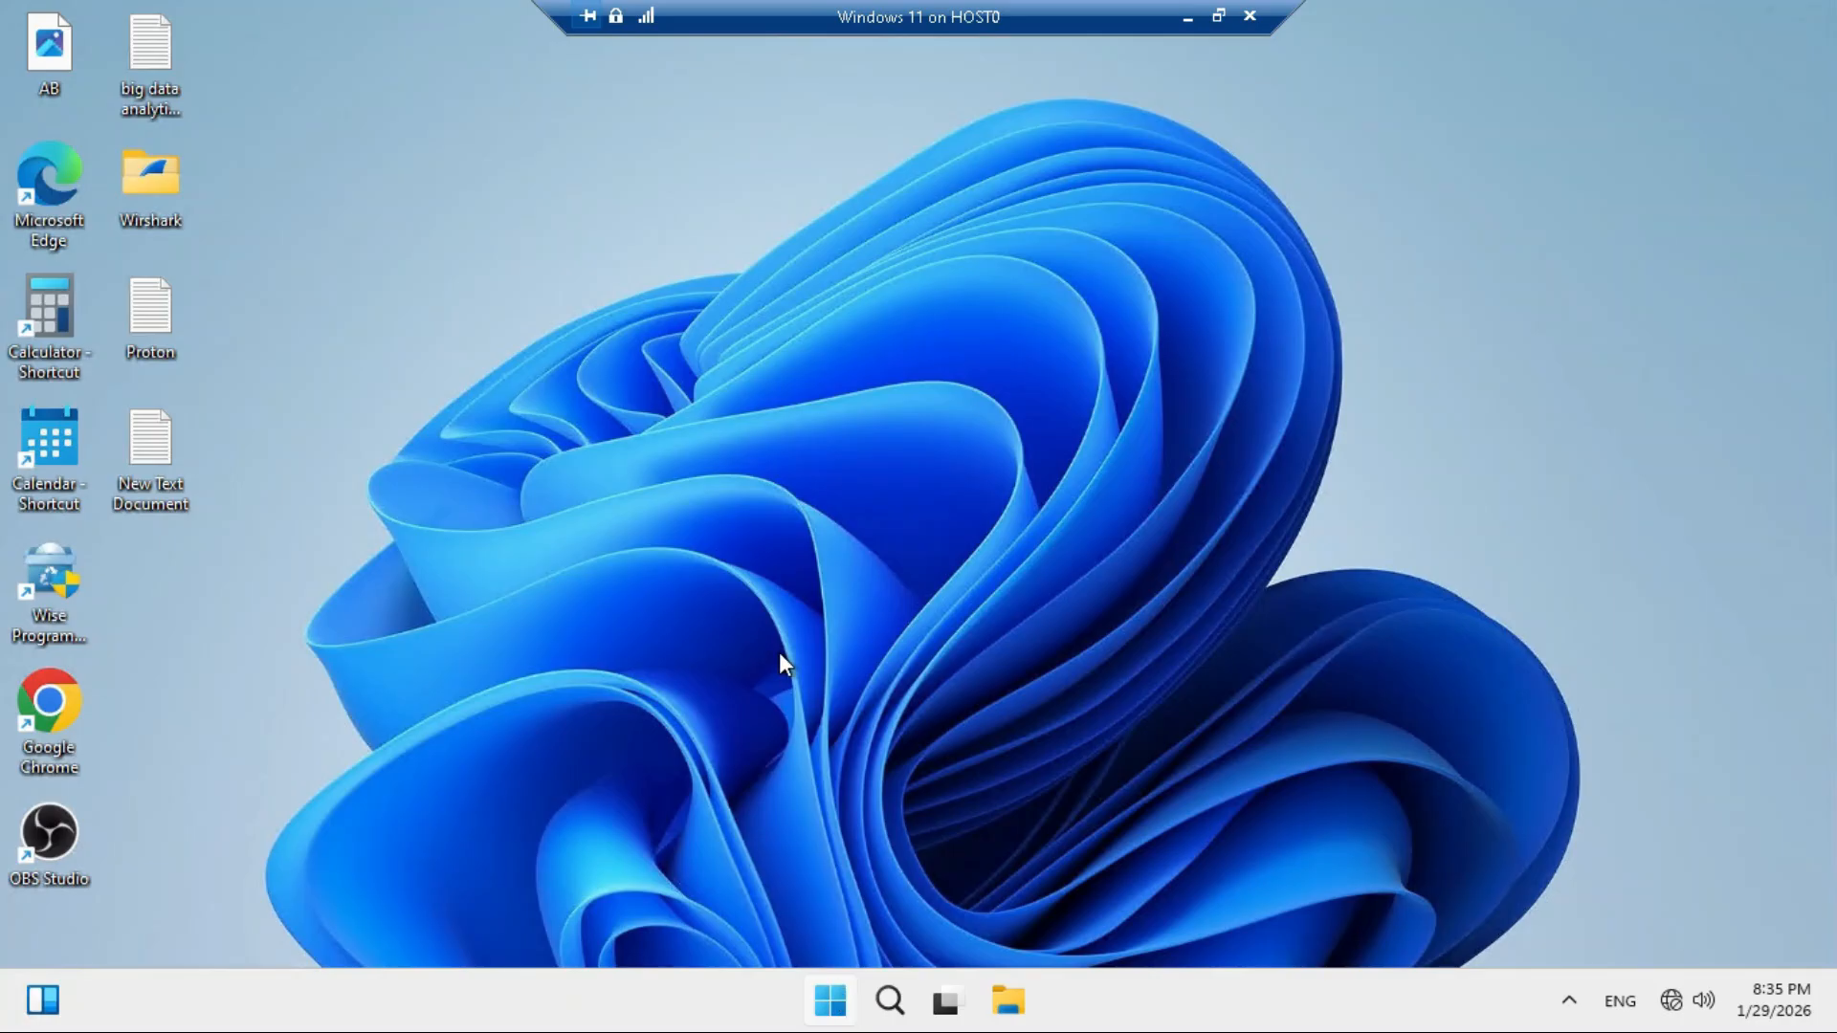
In the Windows 11 VM, open Control Panel in large icons view and go to the network adapter settings.
key("super")
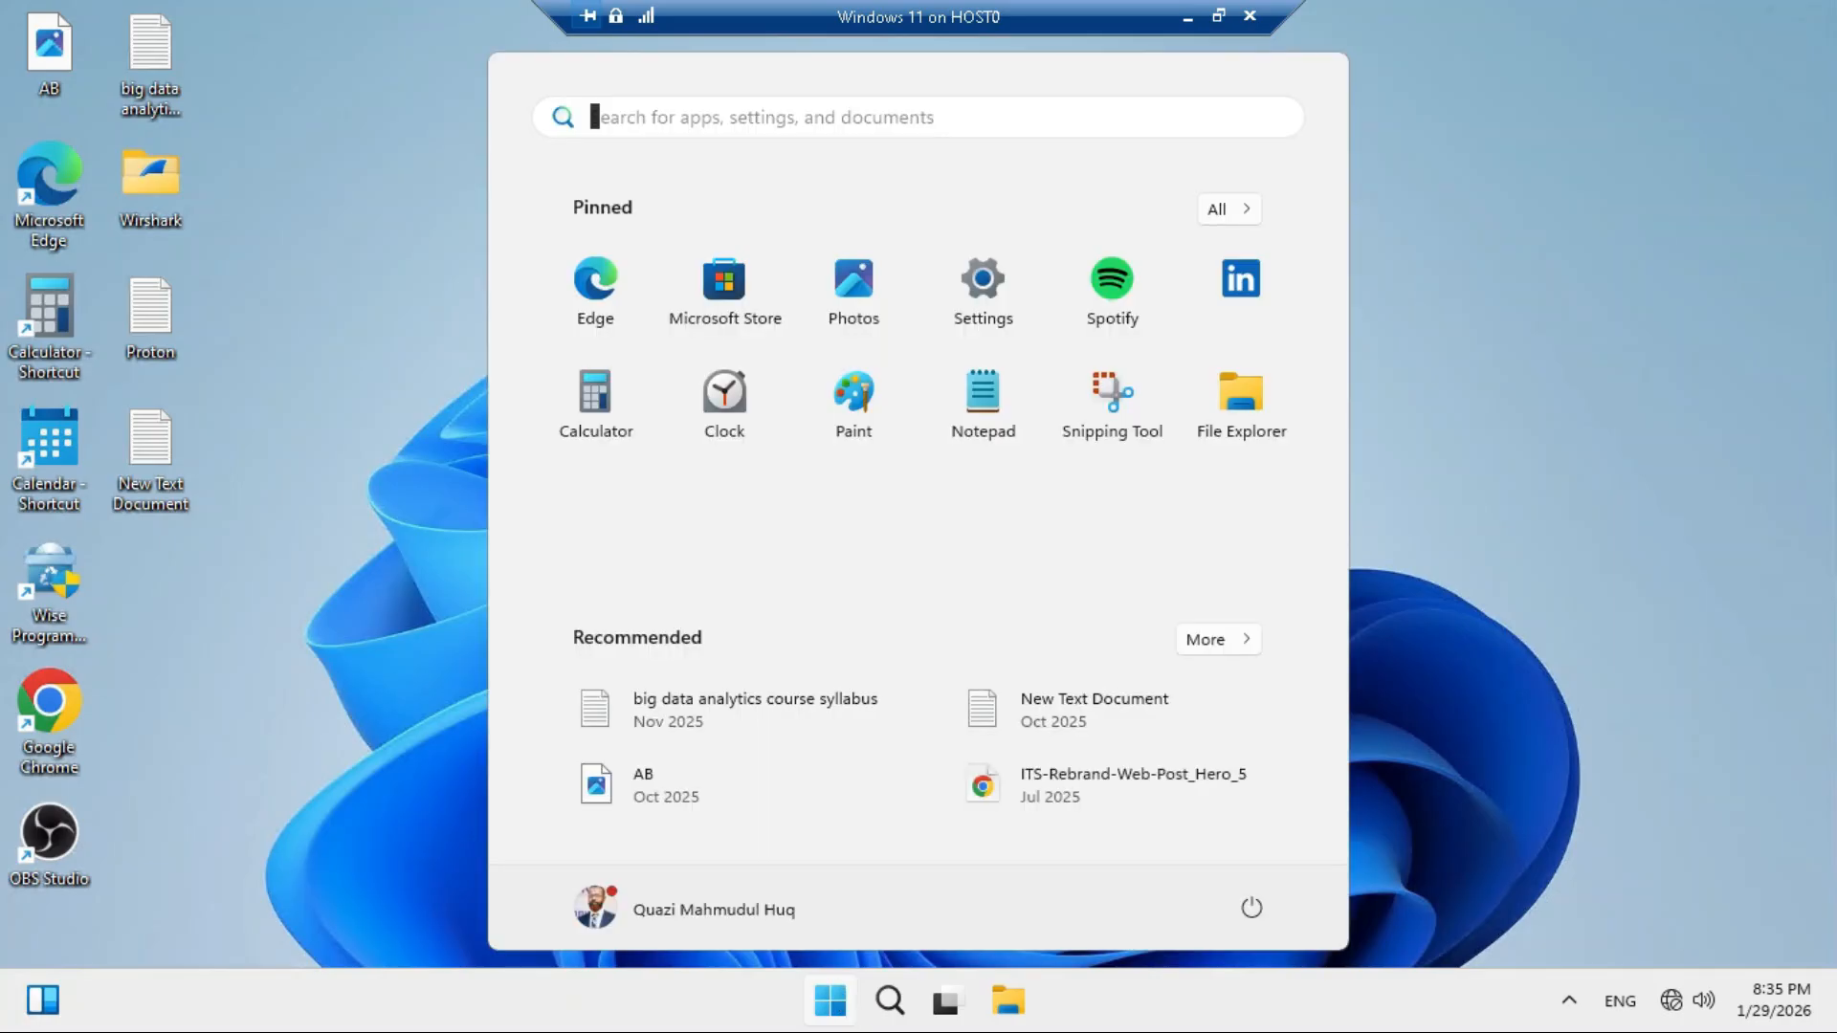
type("control panel")
left_click(545, 314)
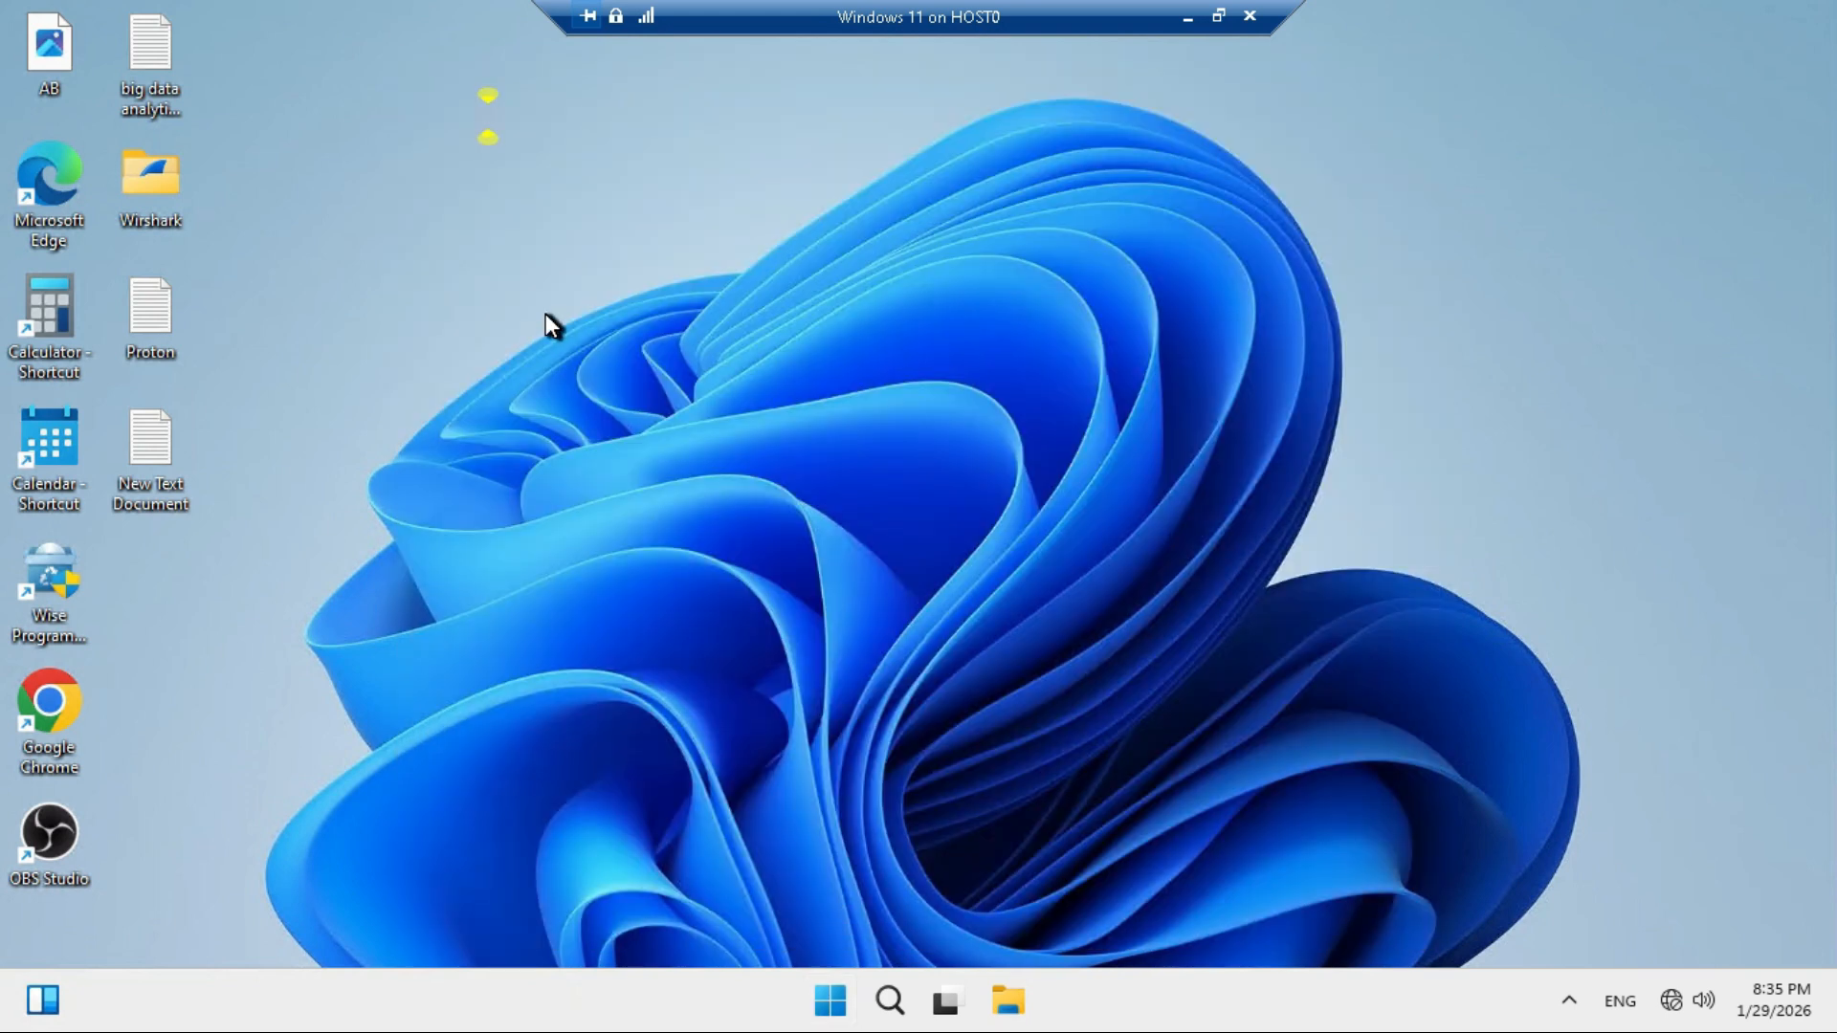
left_click(1355, 193)
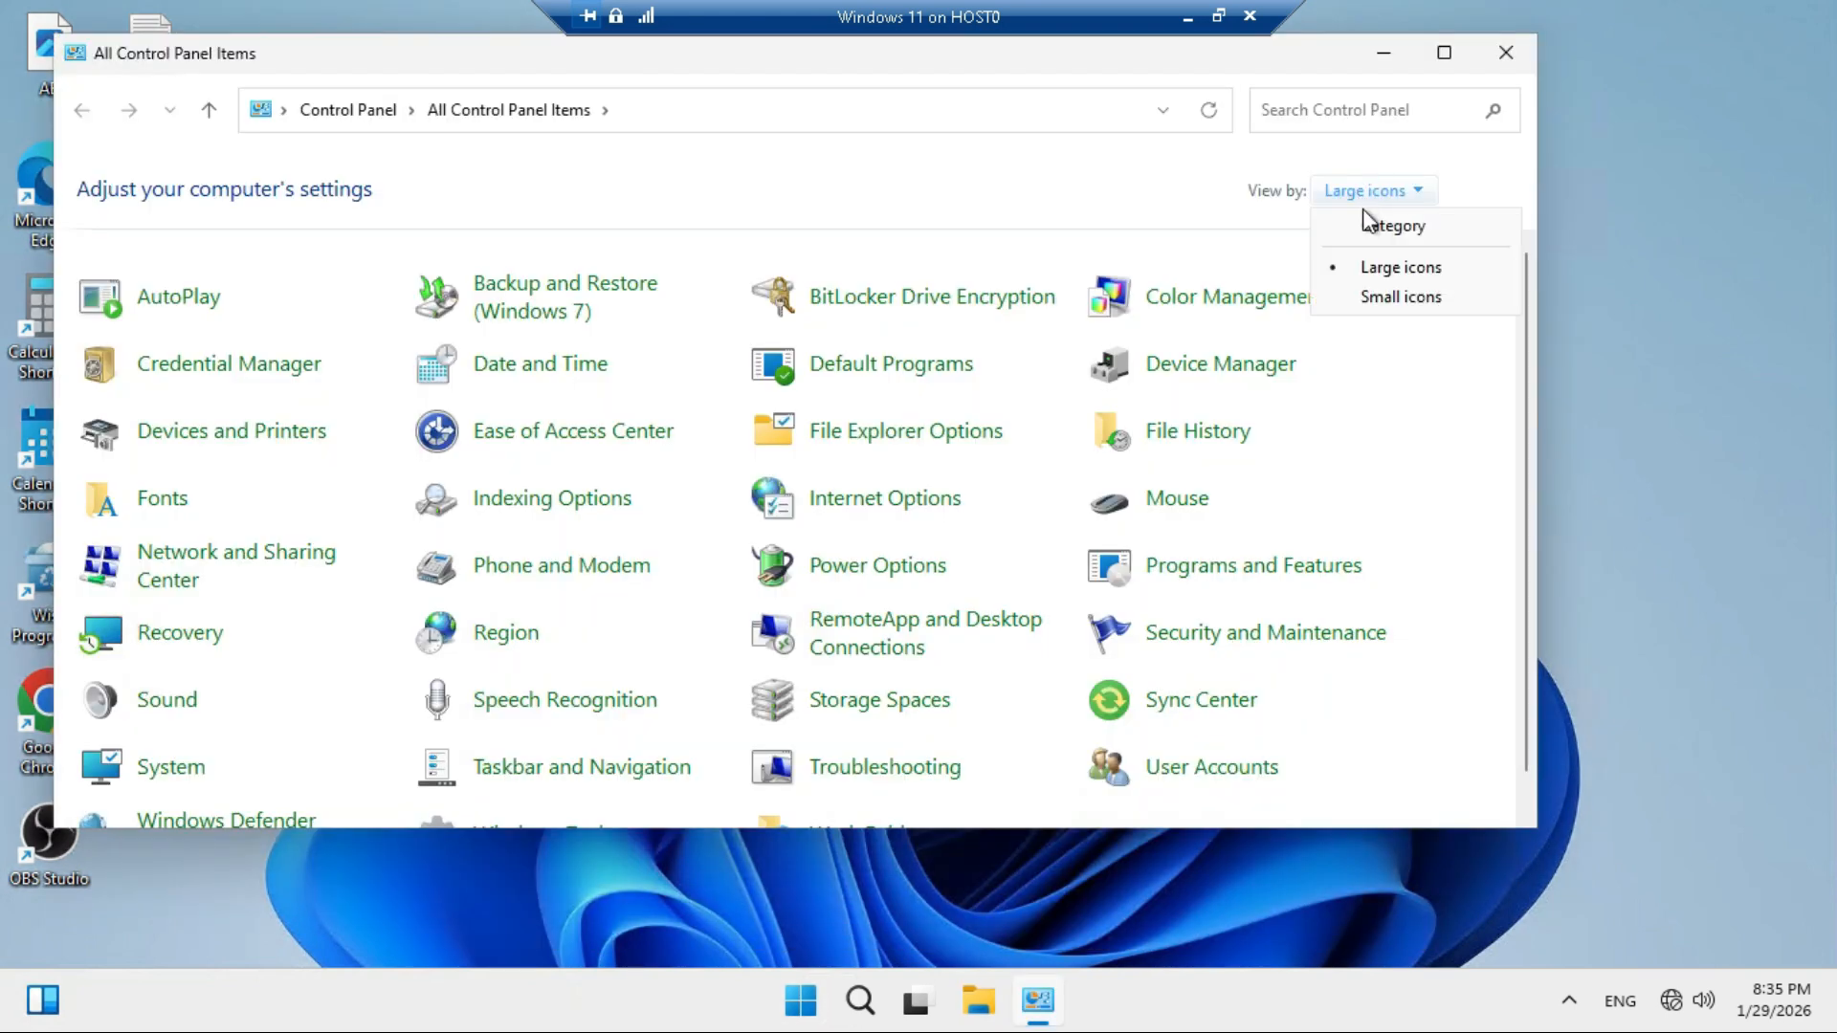
left_click(1378, 268)
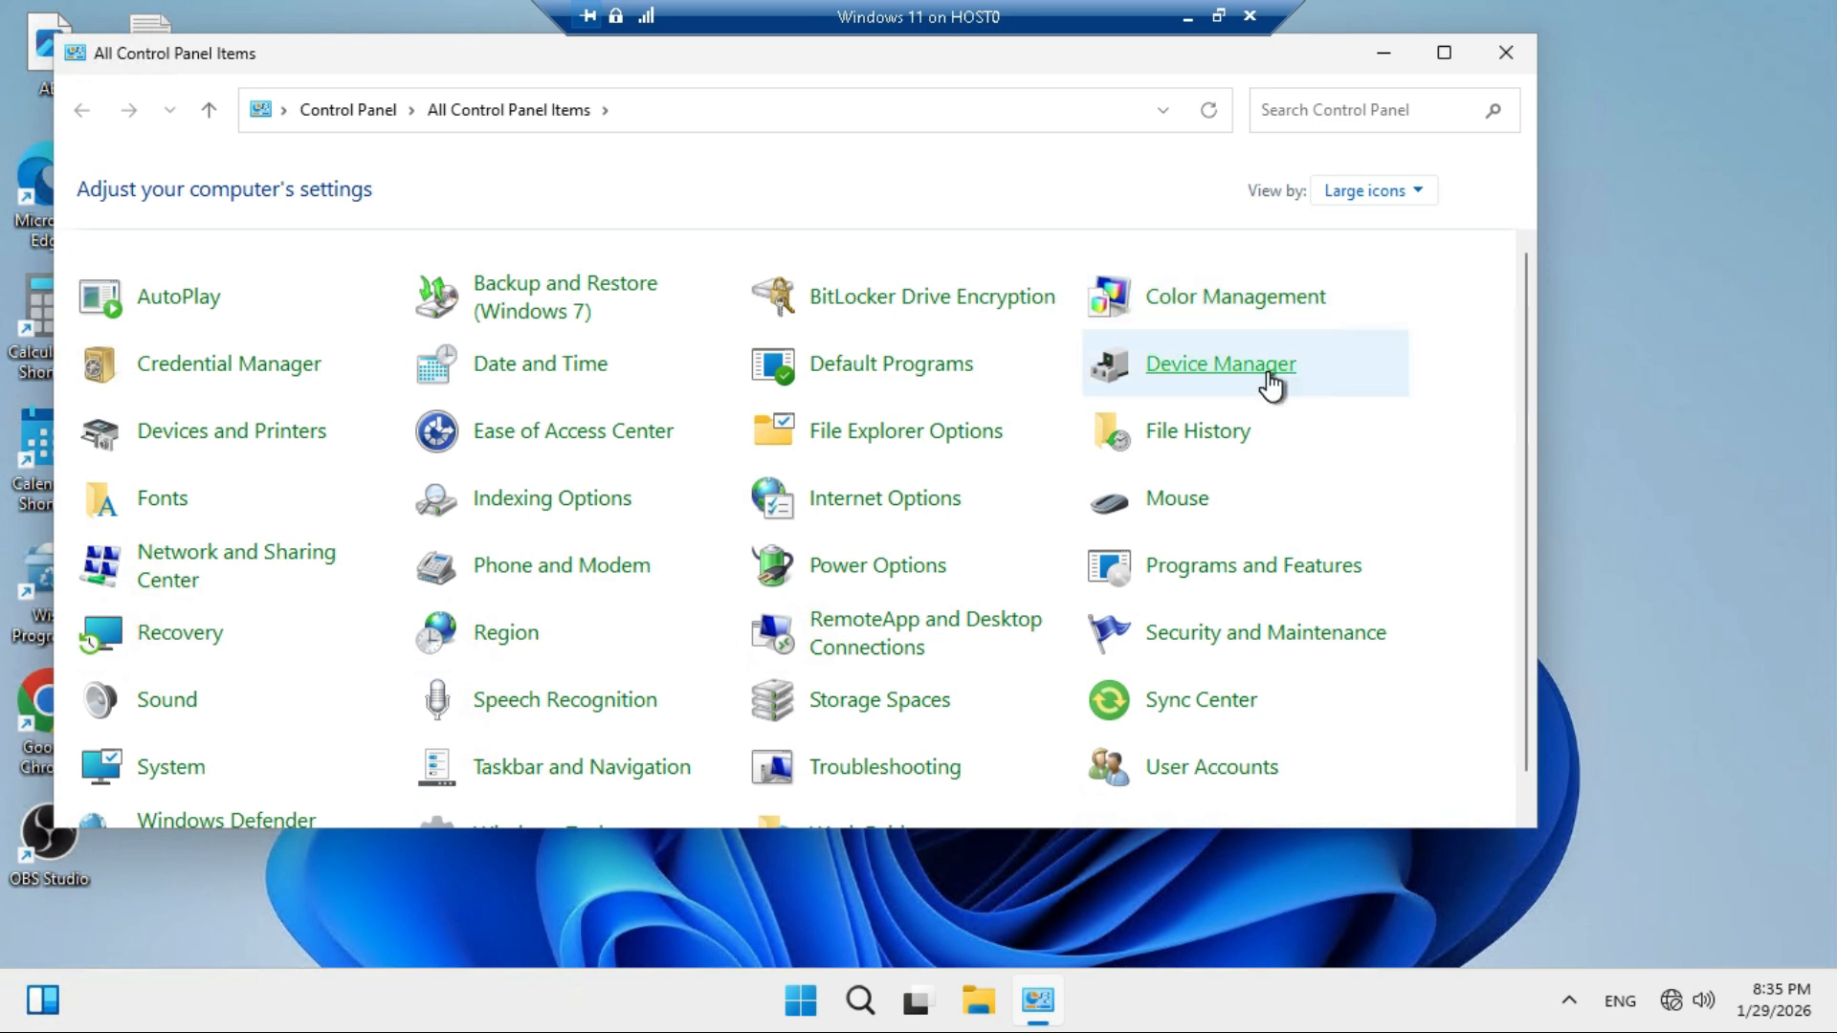
left_click(242, 555)
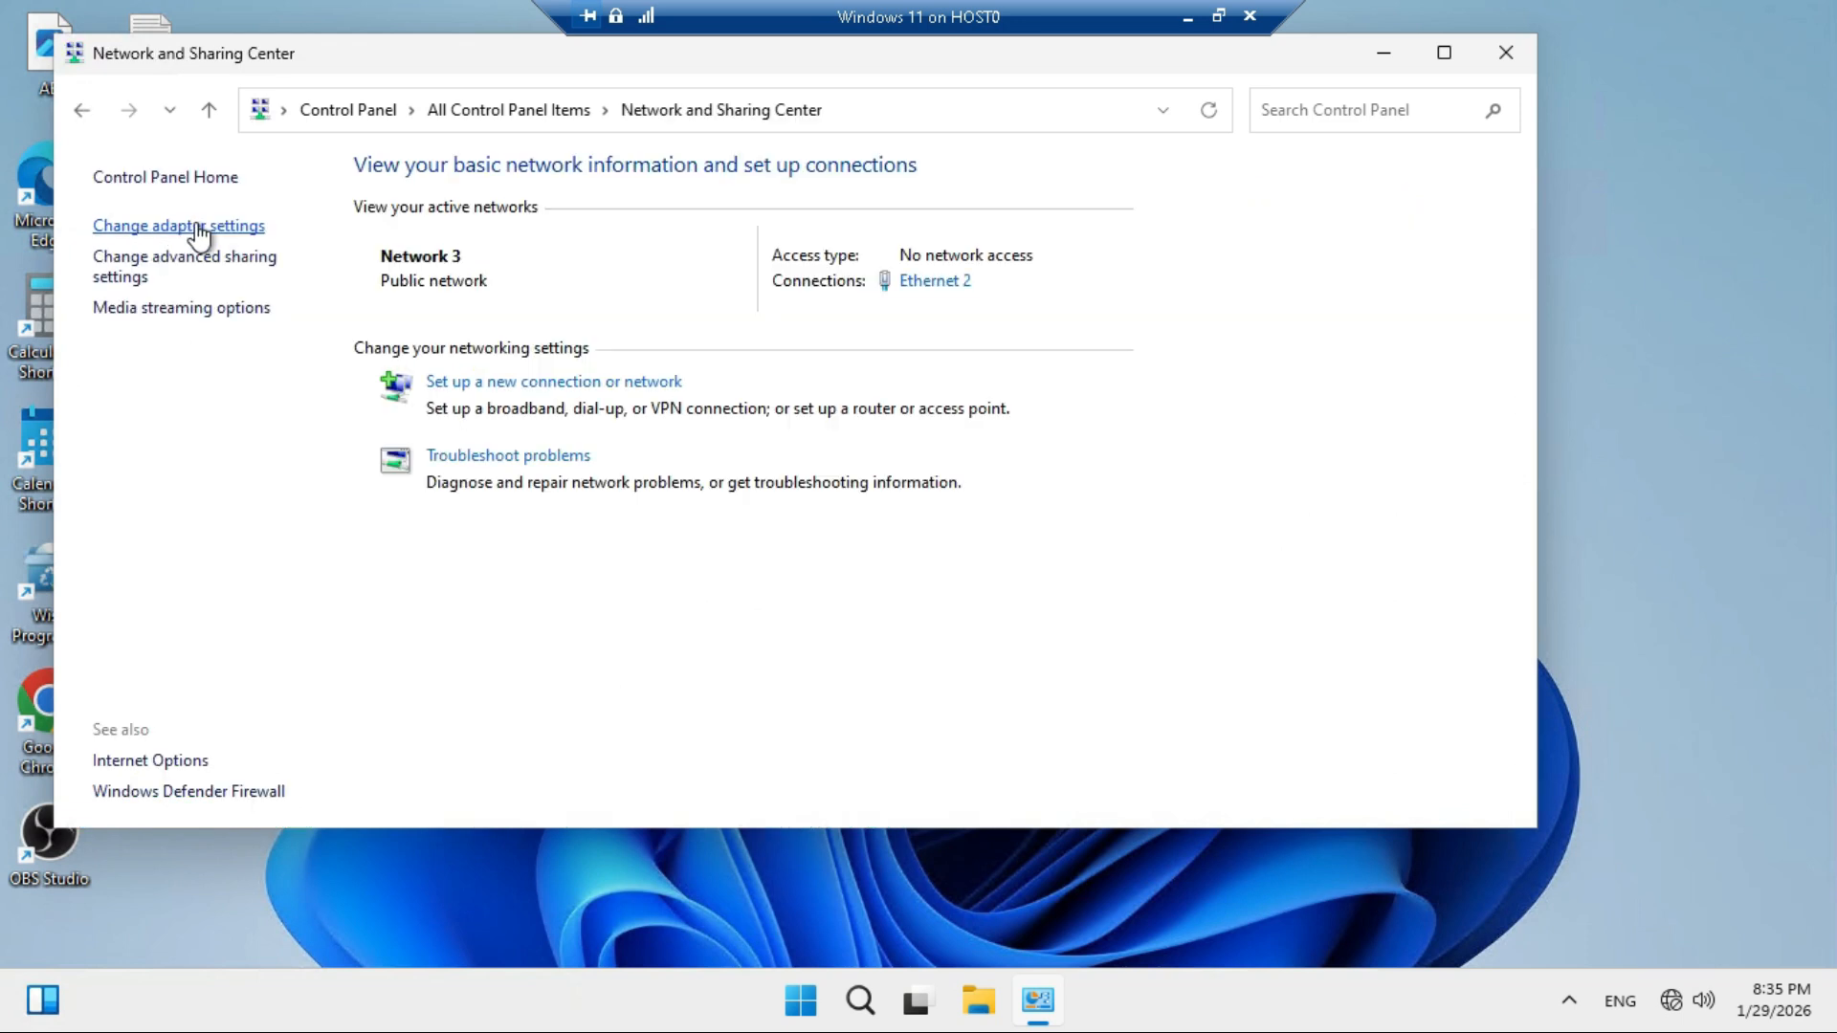
left_click(198, 225)
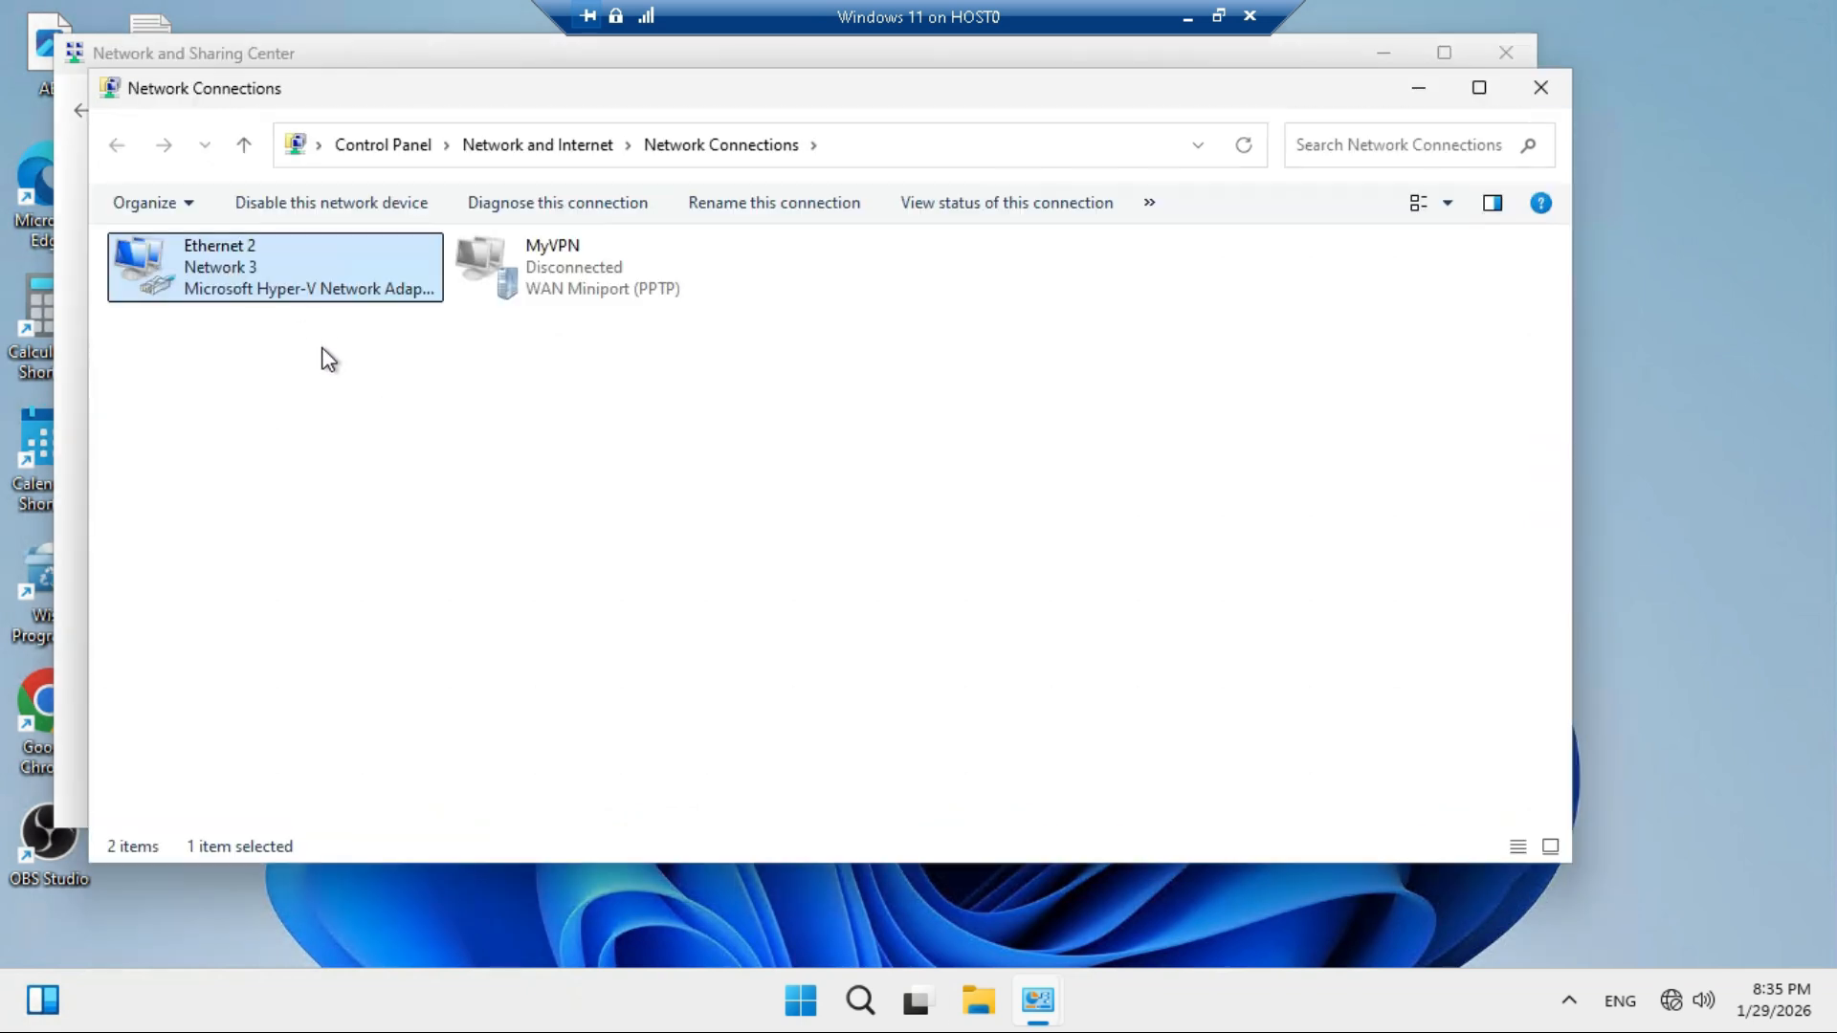
Set Ethernet 2's Internet Protocol Version 4 properties to obtain the IP address and DNS server address automatically.
right_click(236, 266)
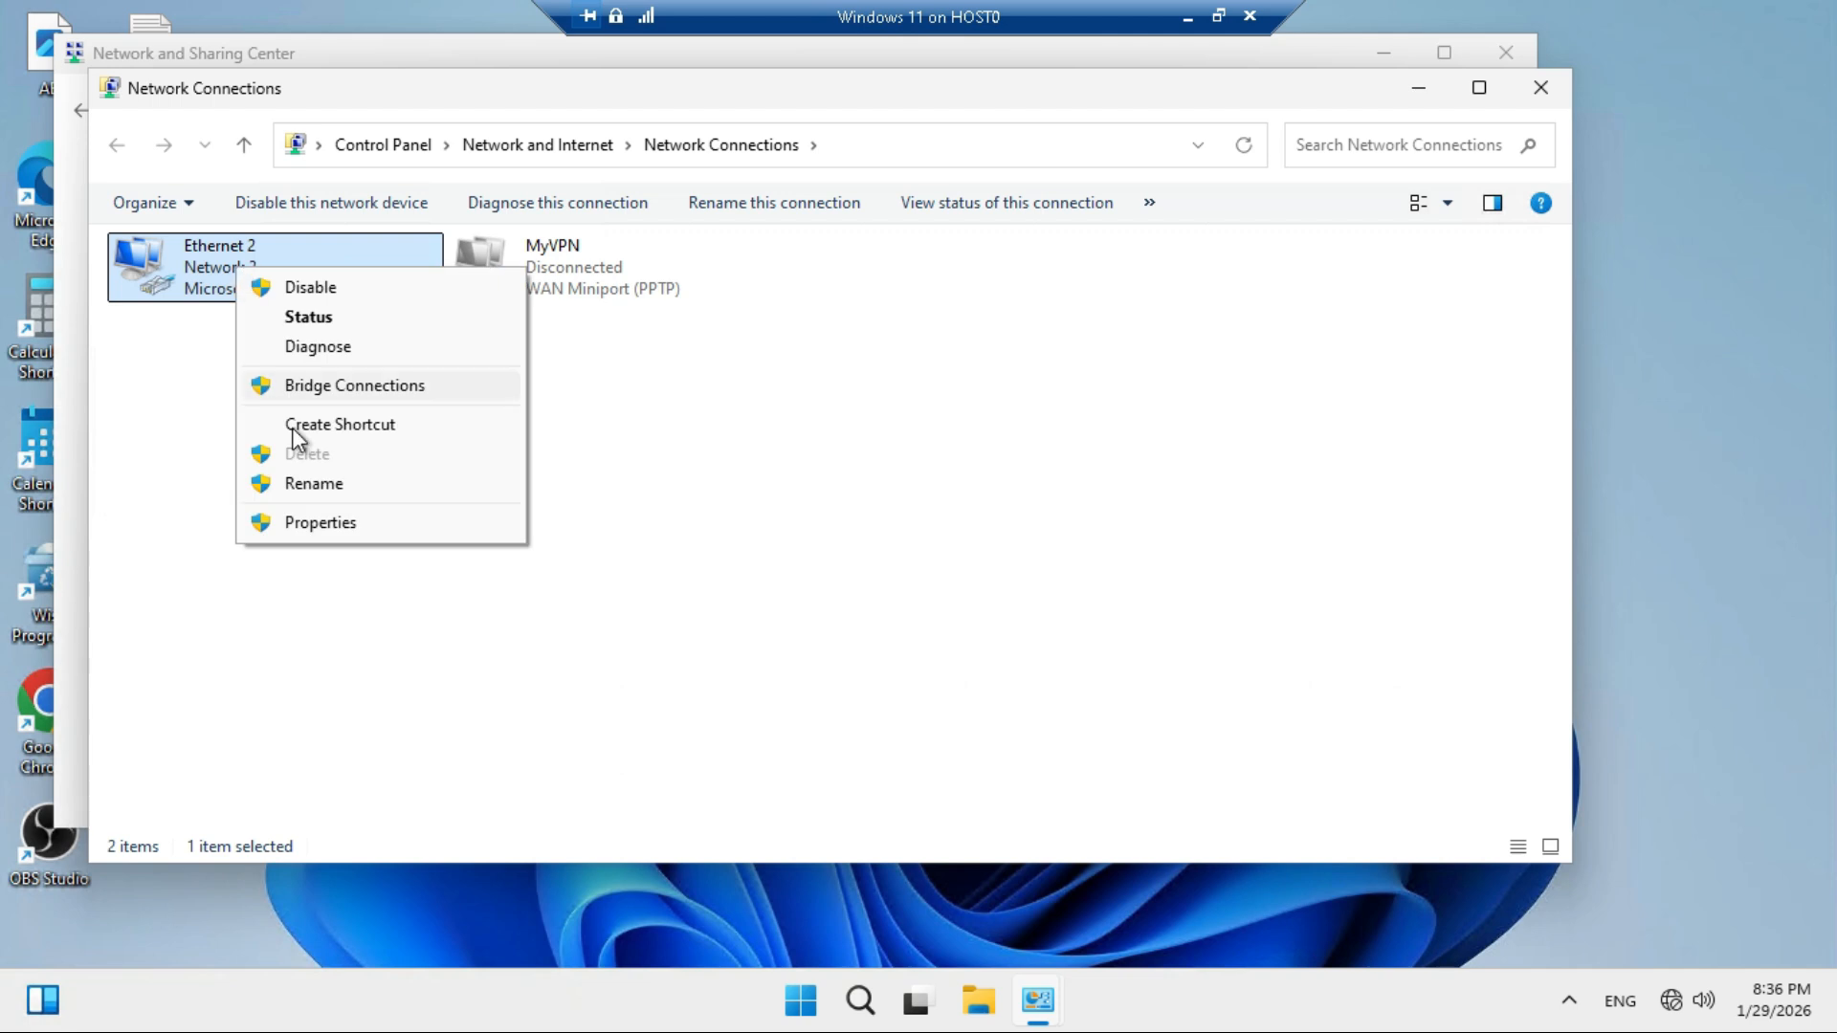
left_click(329, 521)
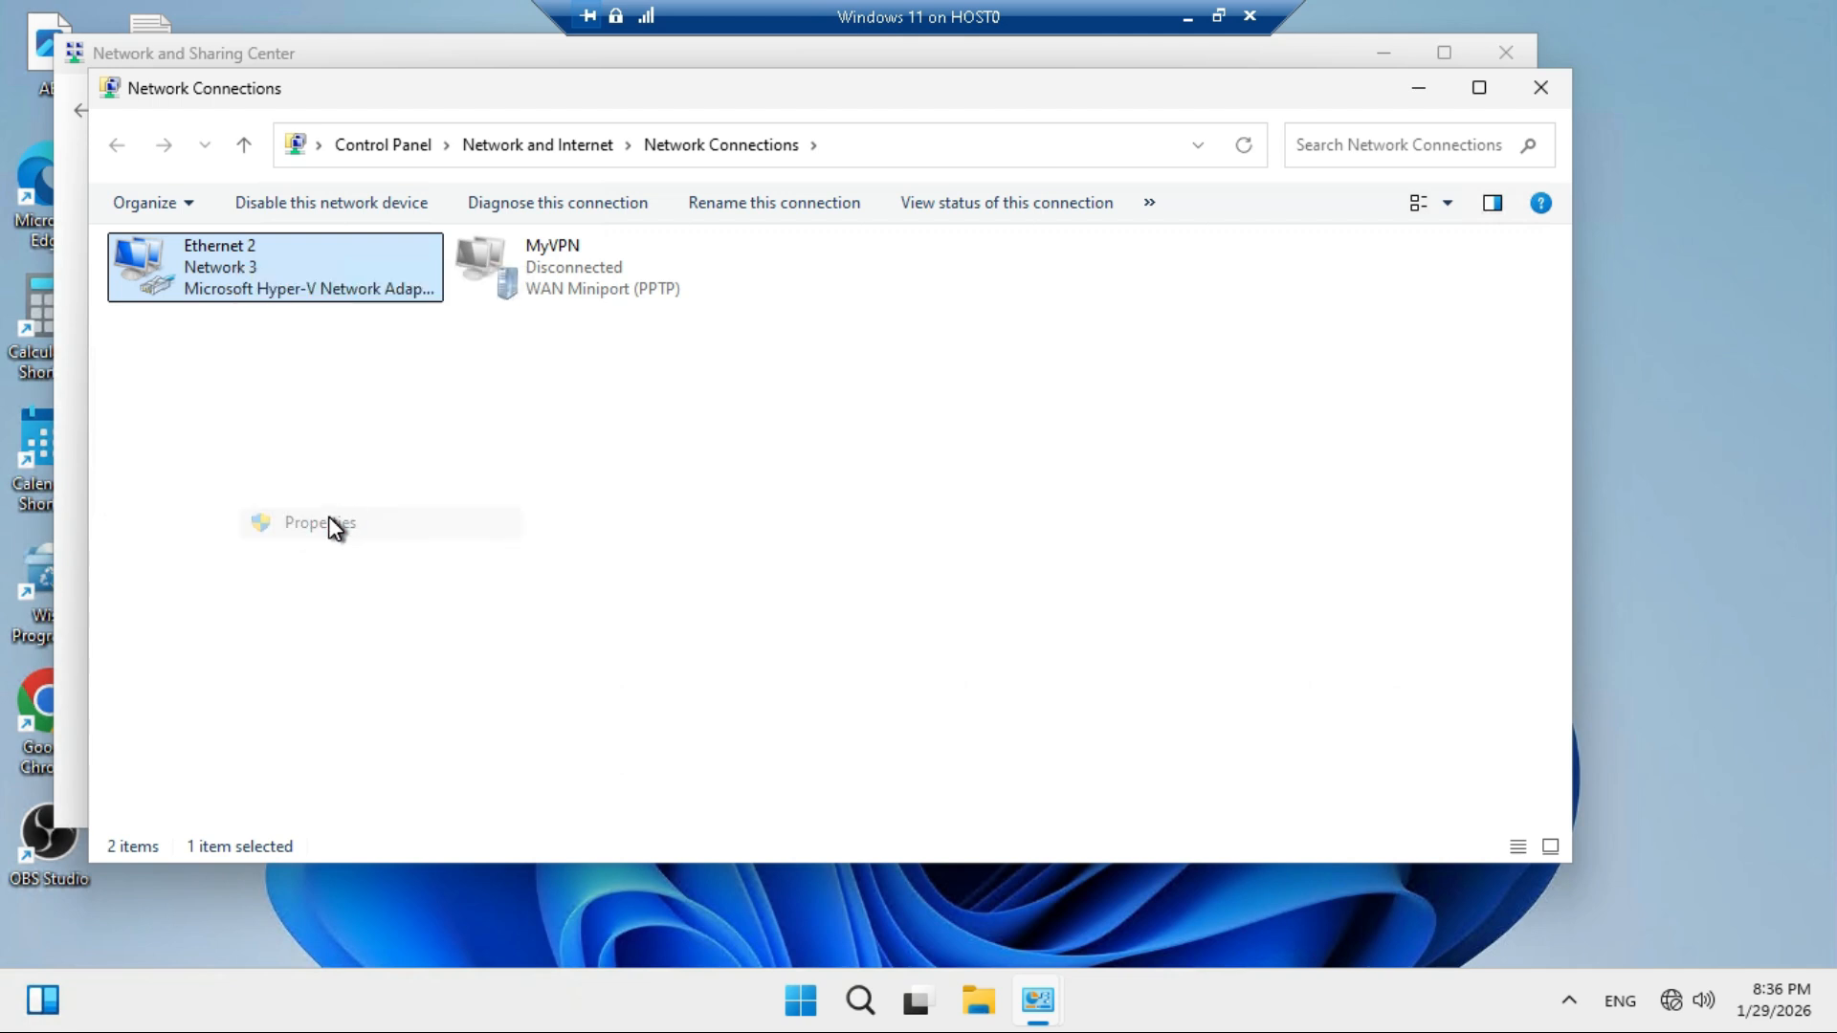
left_click(664, 518)
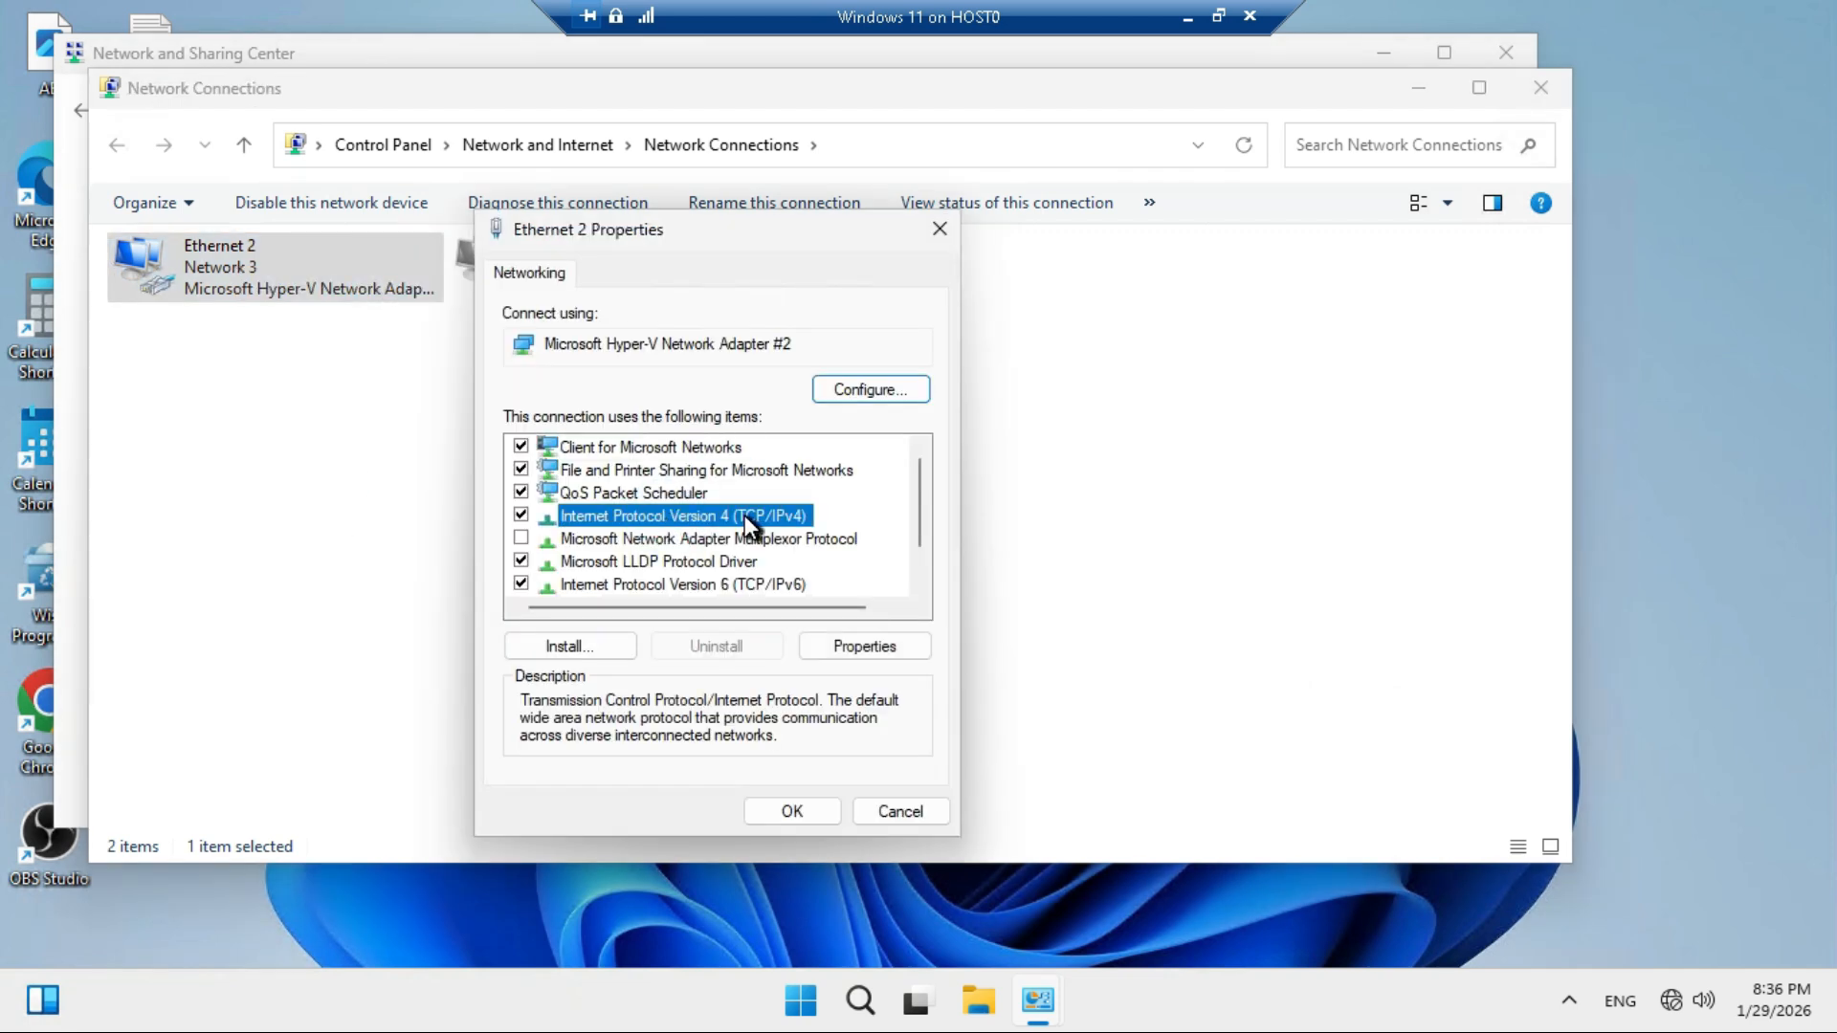
left_click(852, 647)
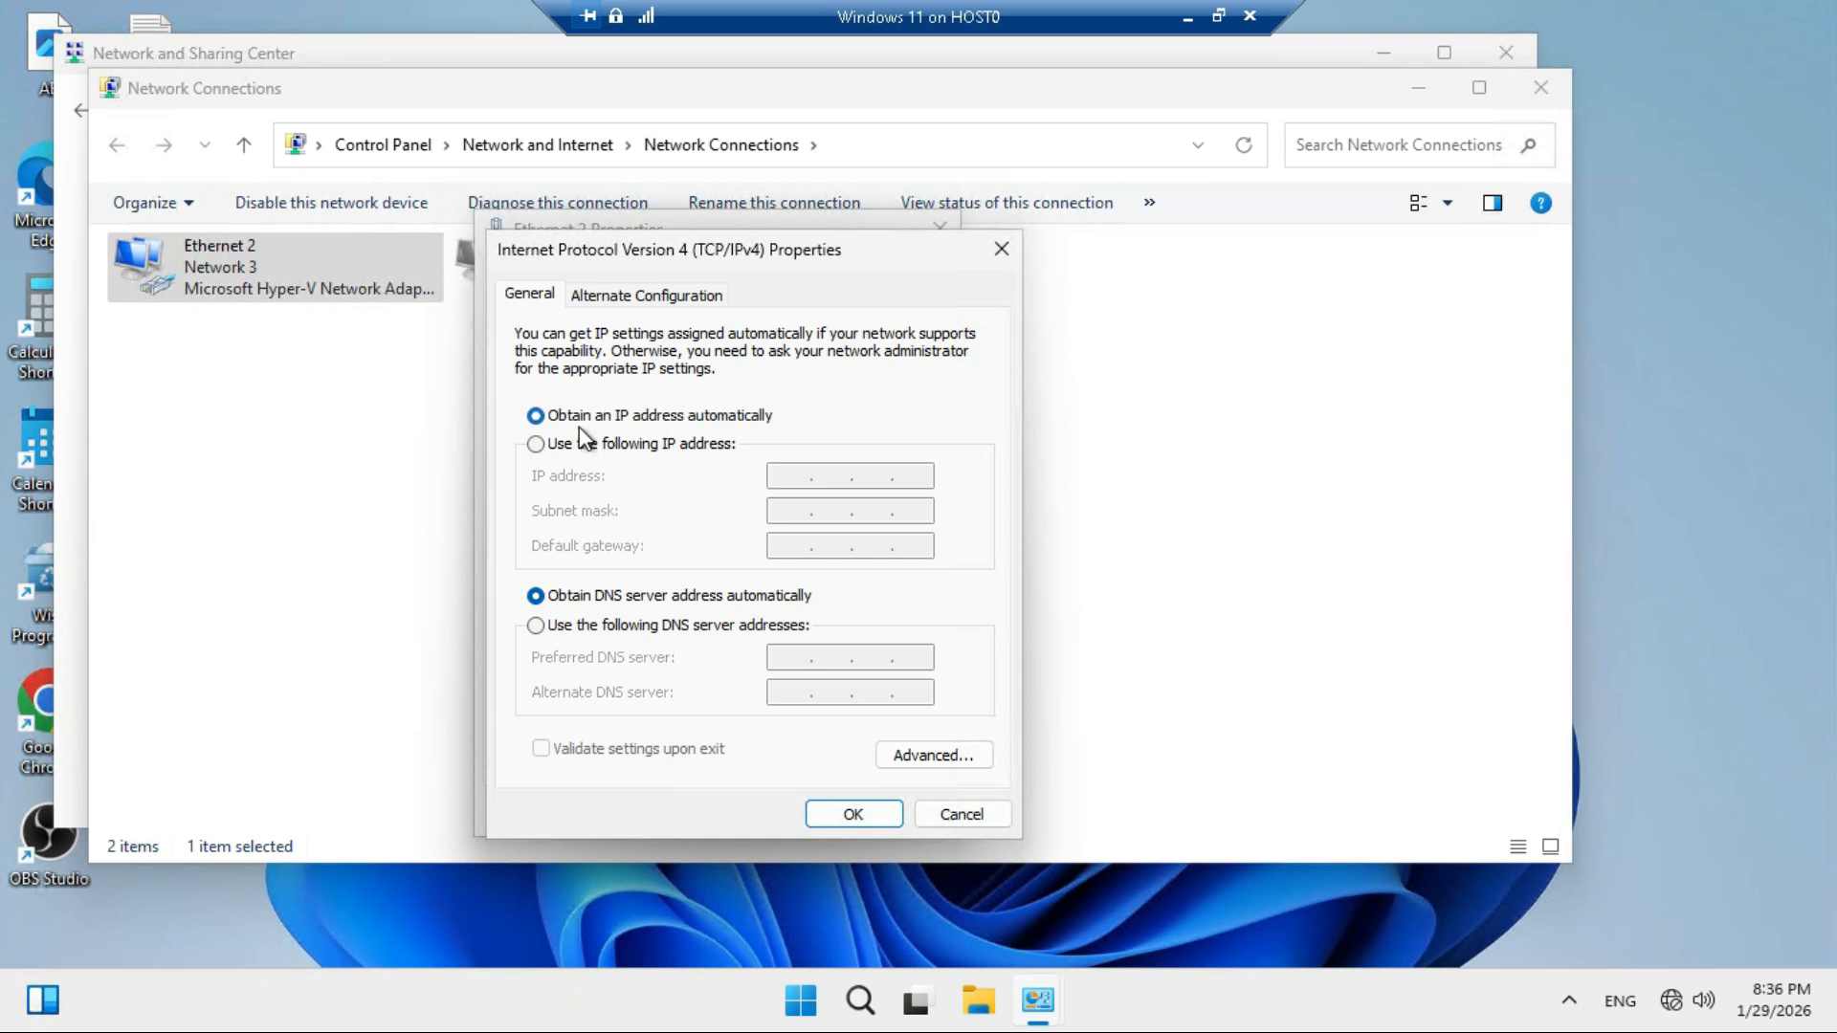
left_click(558, 445)
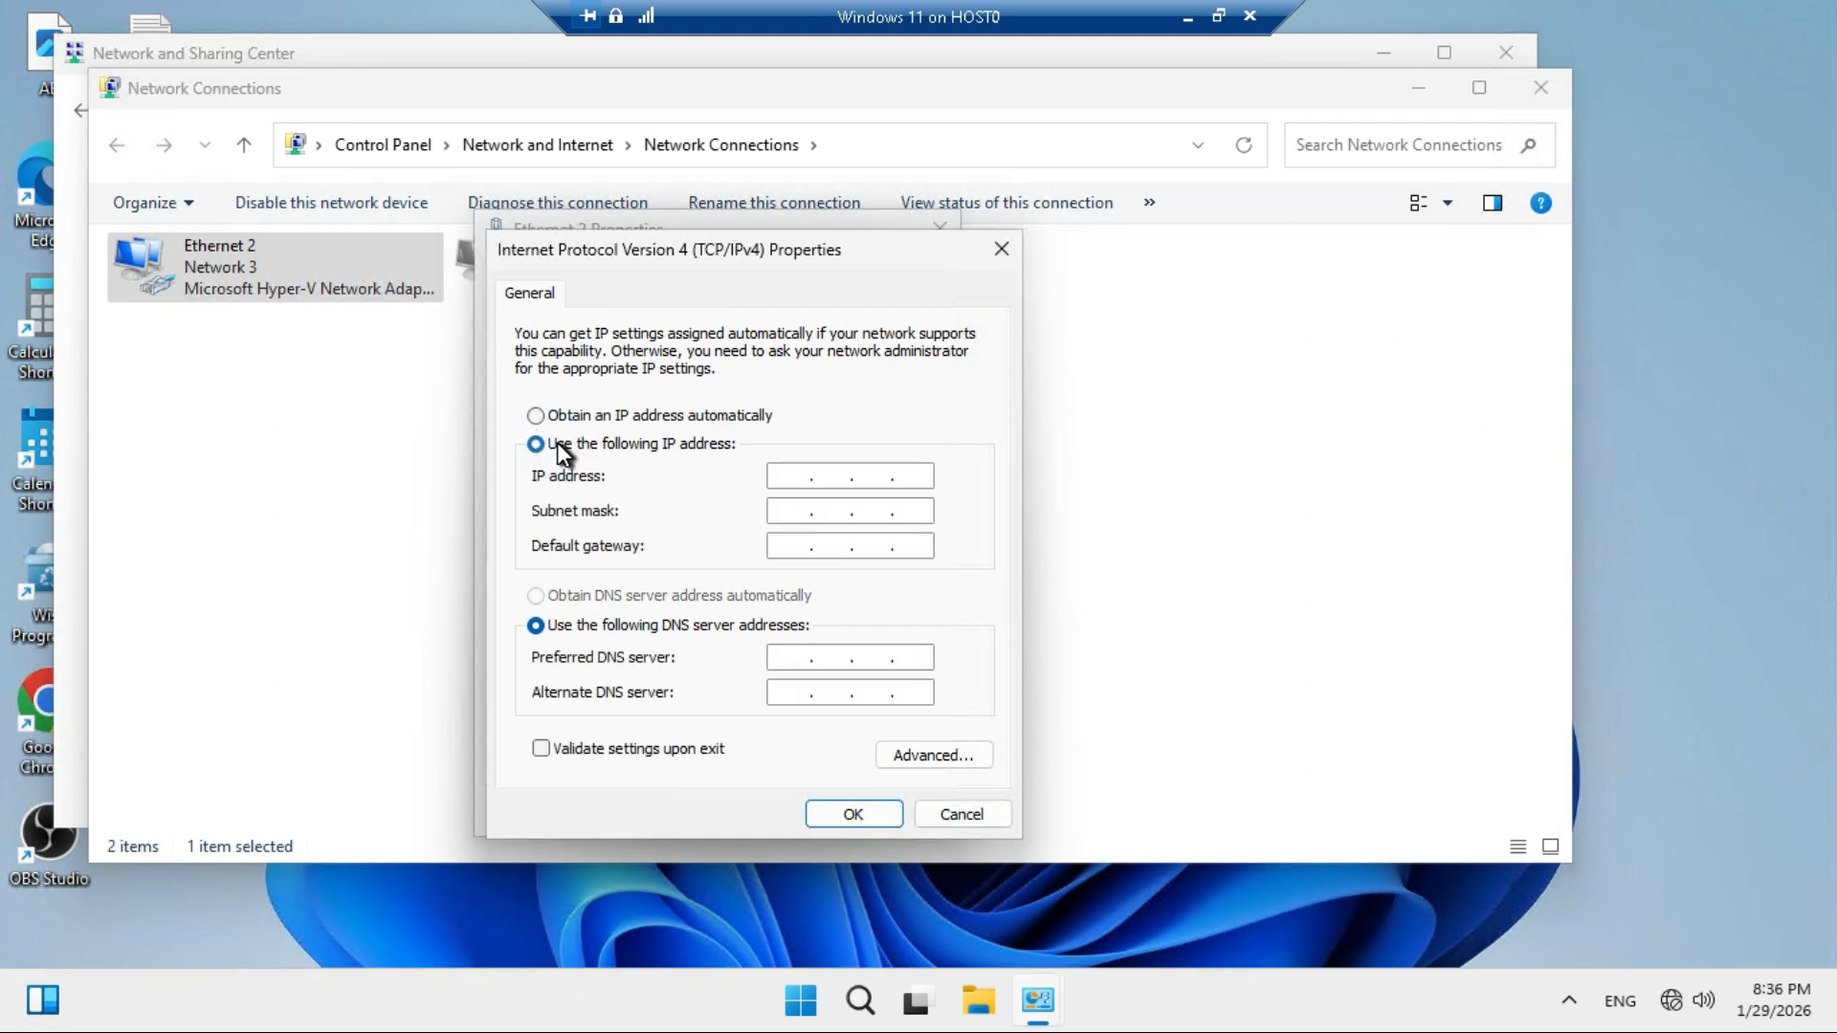
left_click(537, 415)
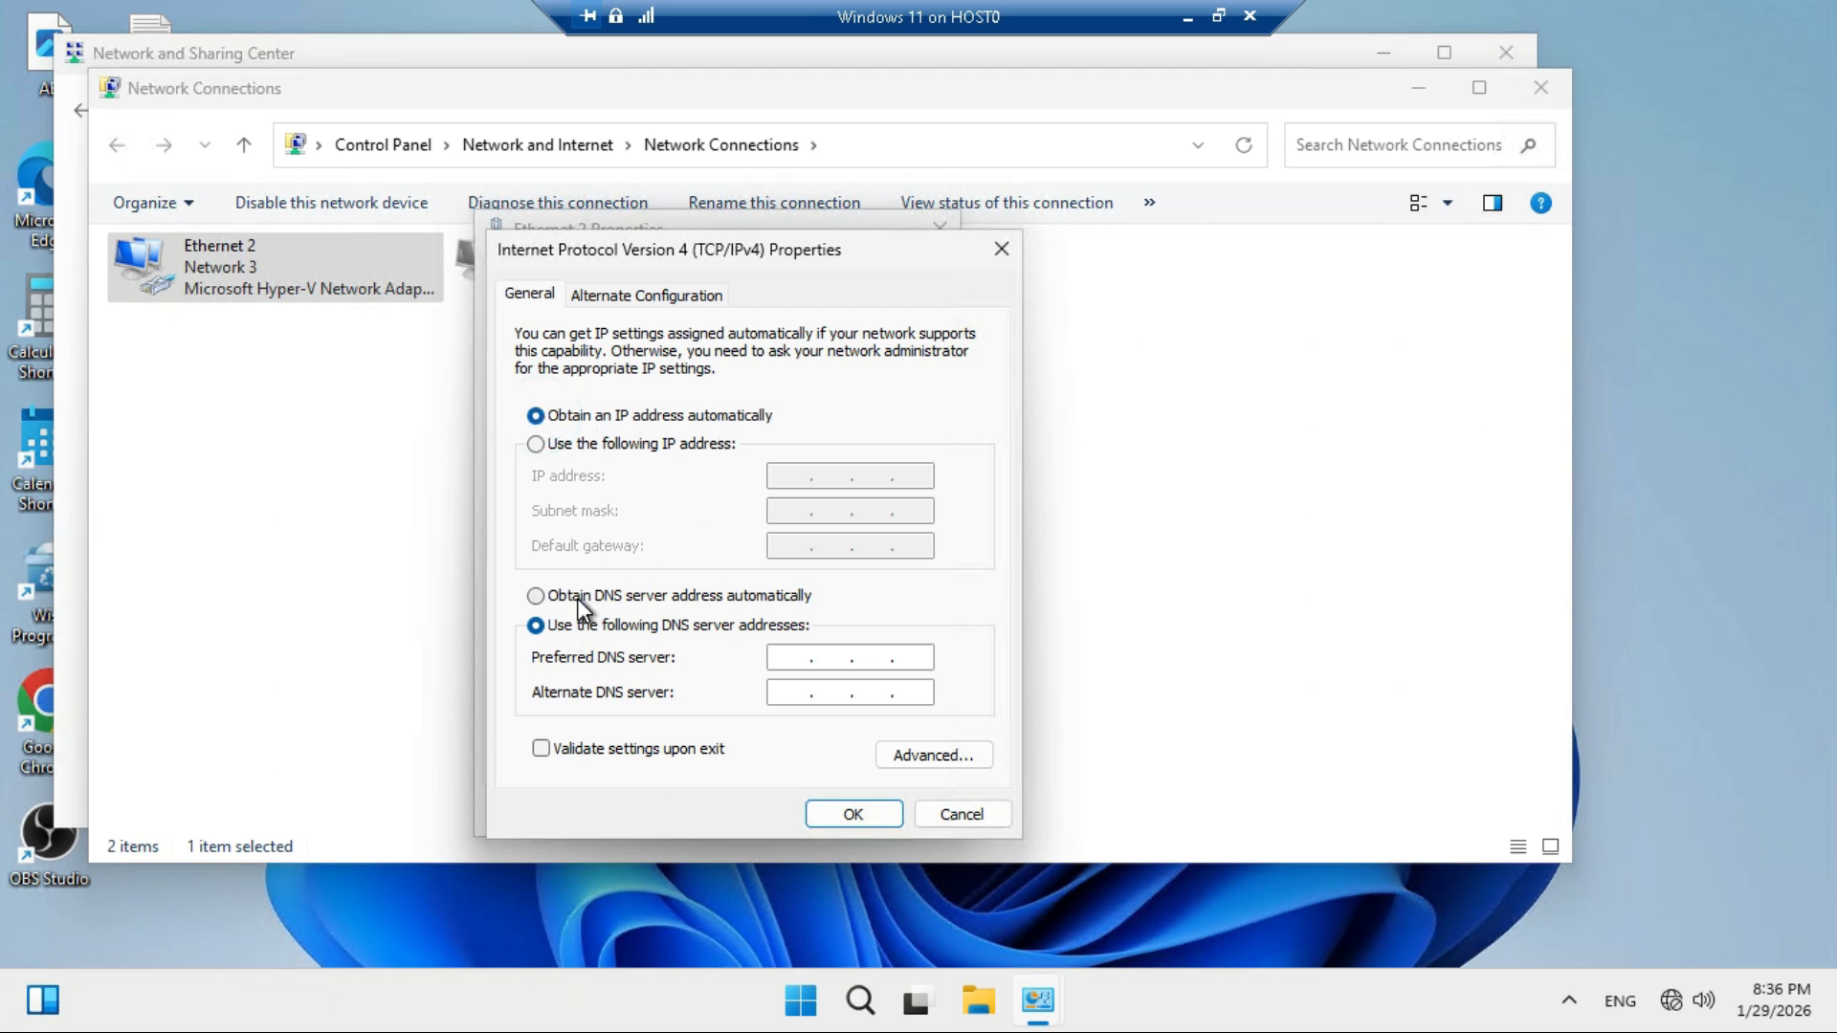
left_click(533, 597)
left_click(875, 814)
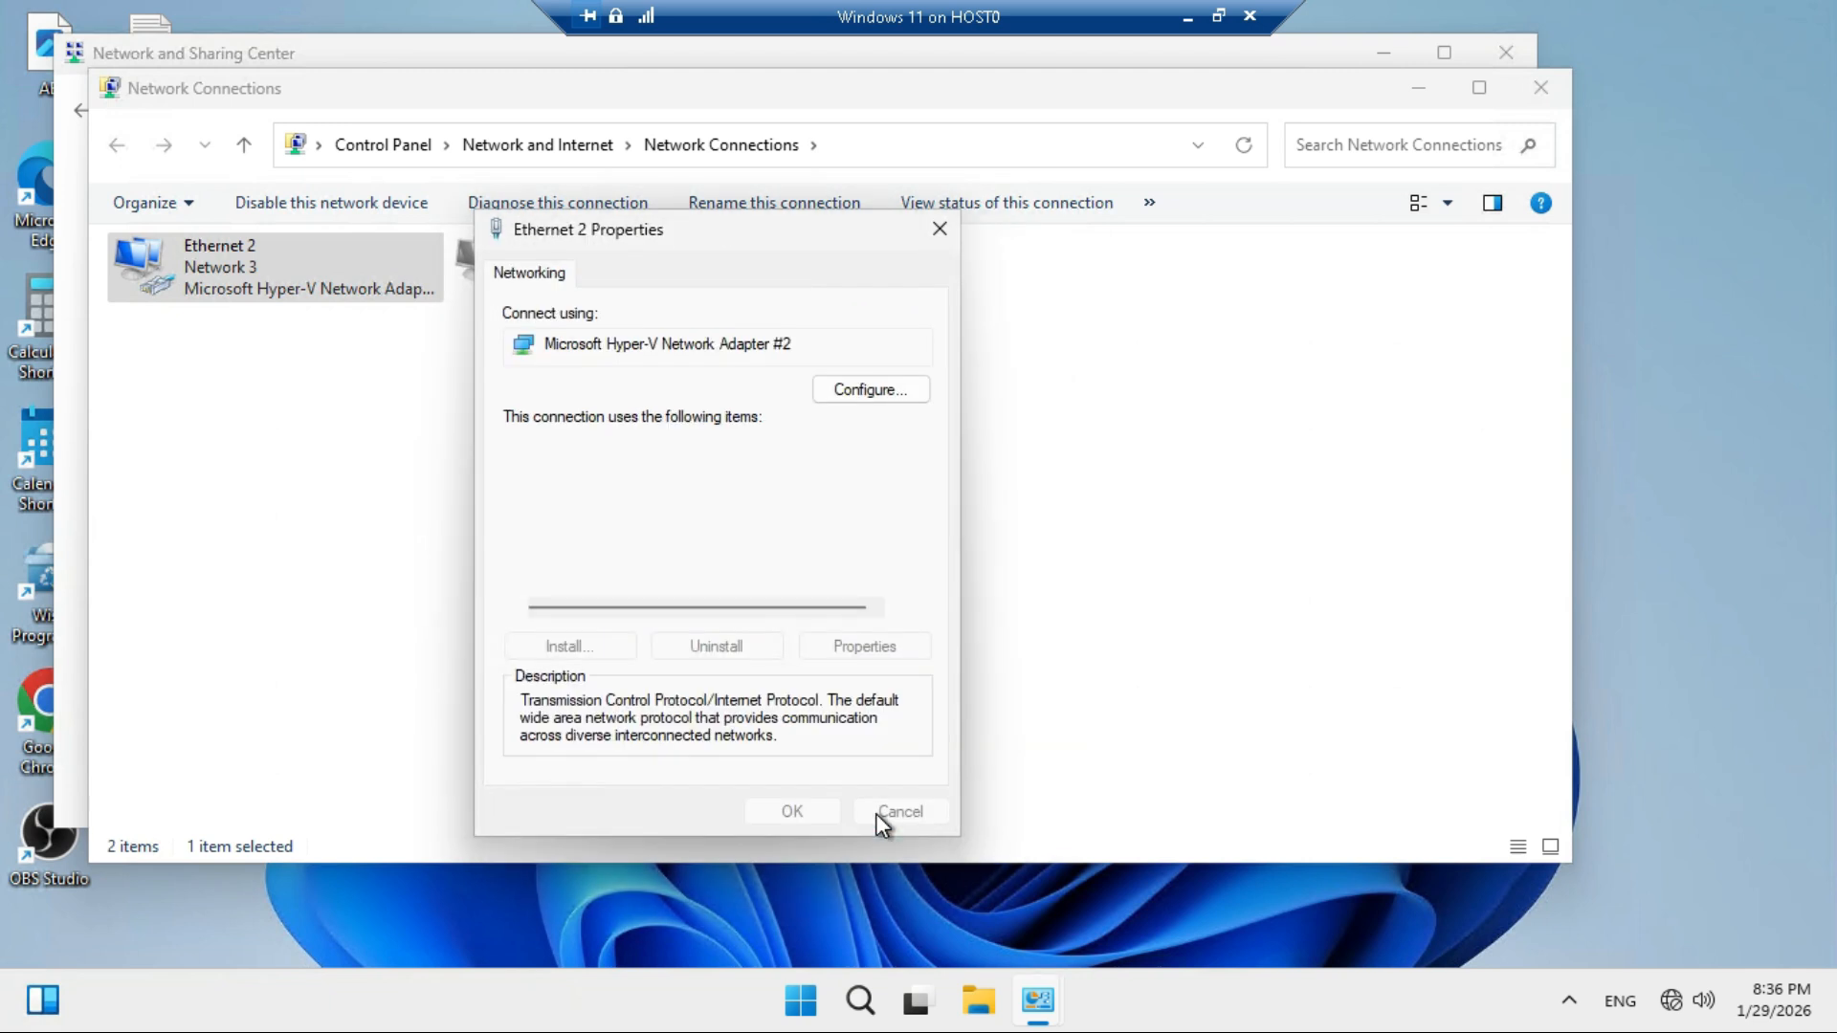
Apply the Ethernet 2 properties, and disable and re-enable the Ethernet 2 adapter to renew its configuration.
left_click(796, 812)
right_click(258, 256)
left_click(321, 281)
right_click(266, 268)
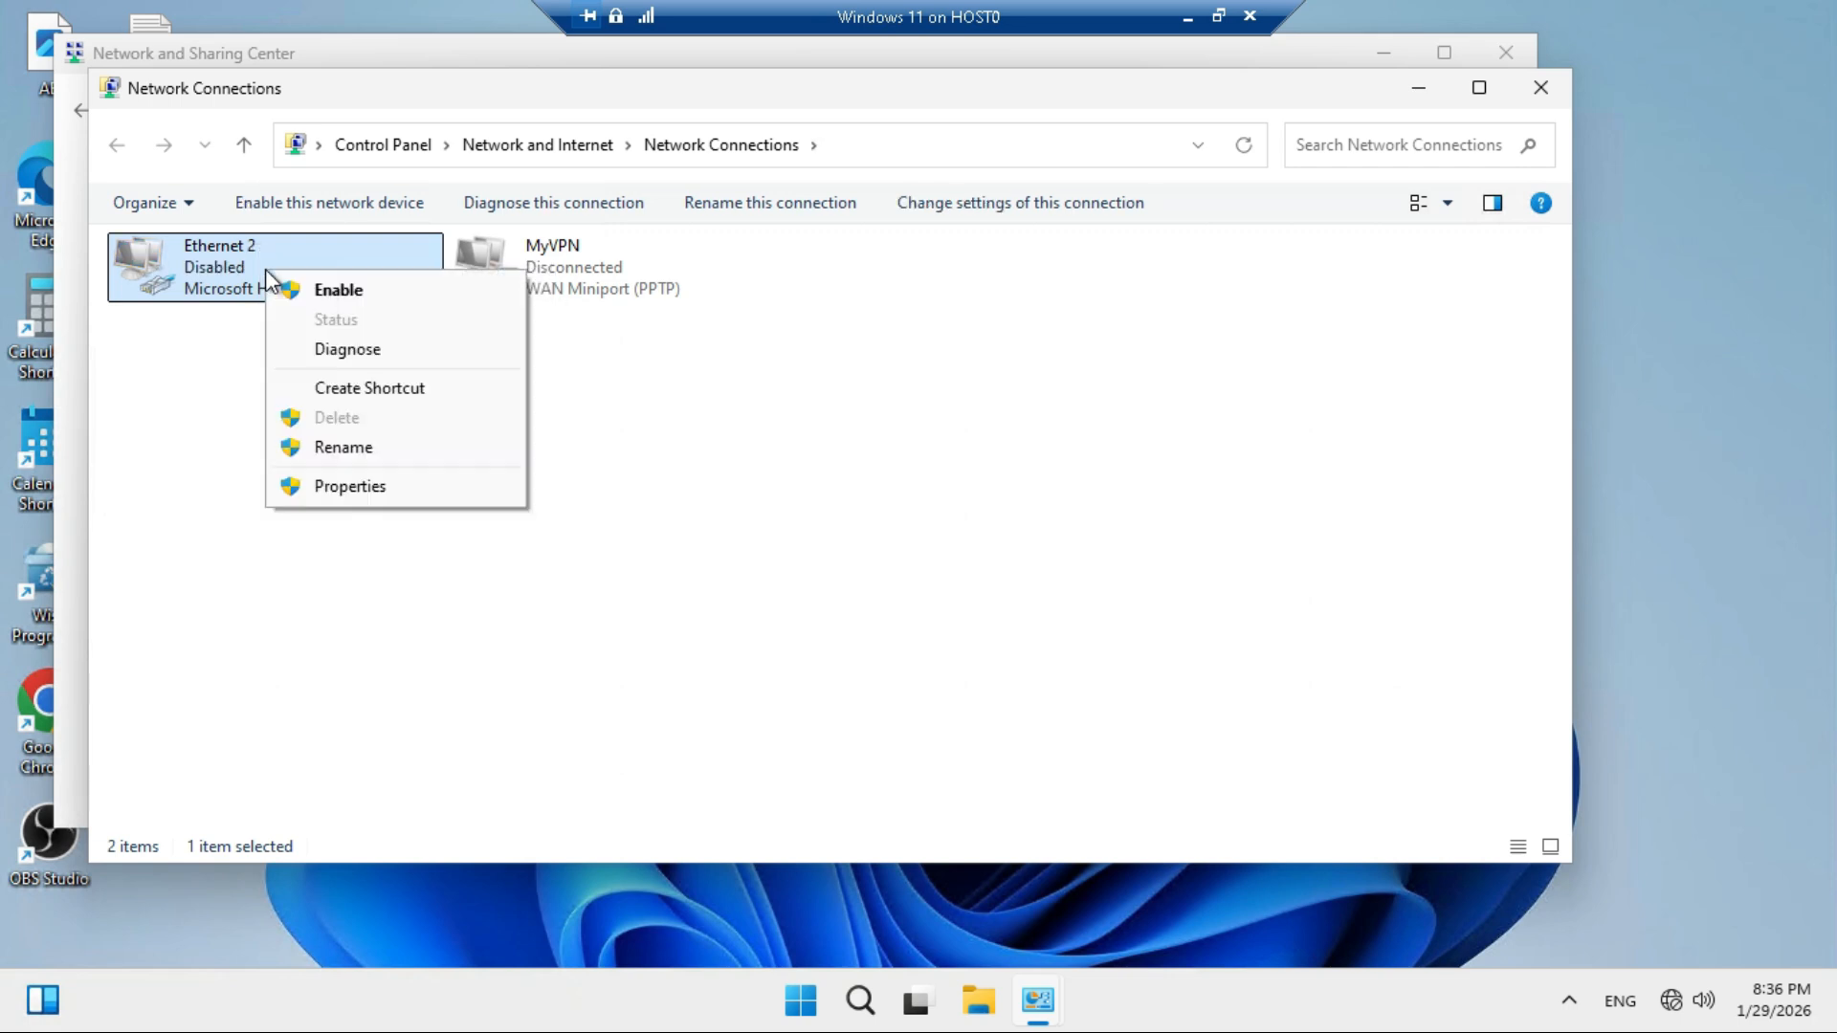
left_click(318, 285)
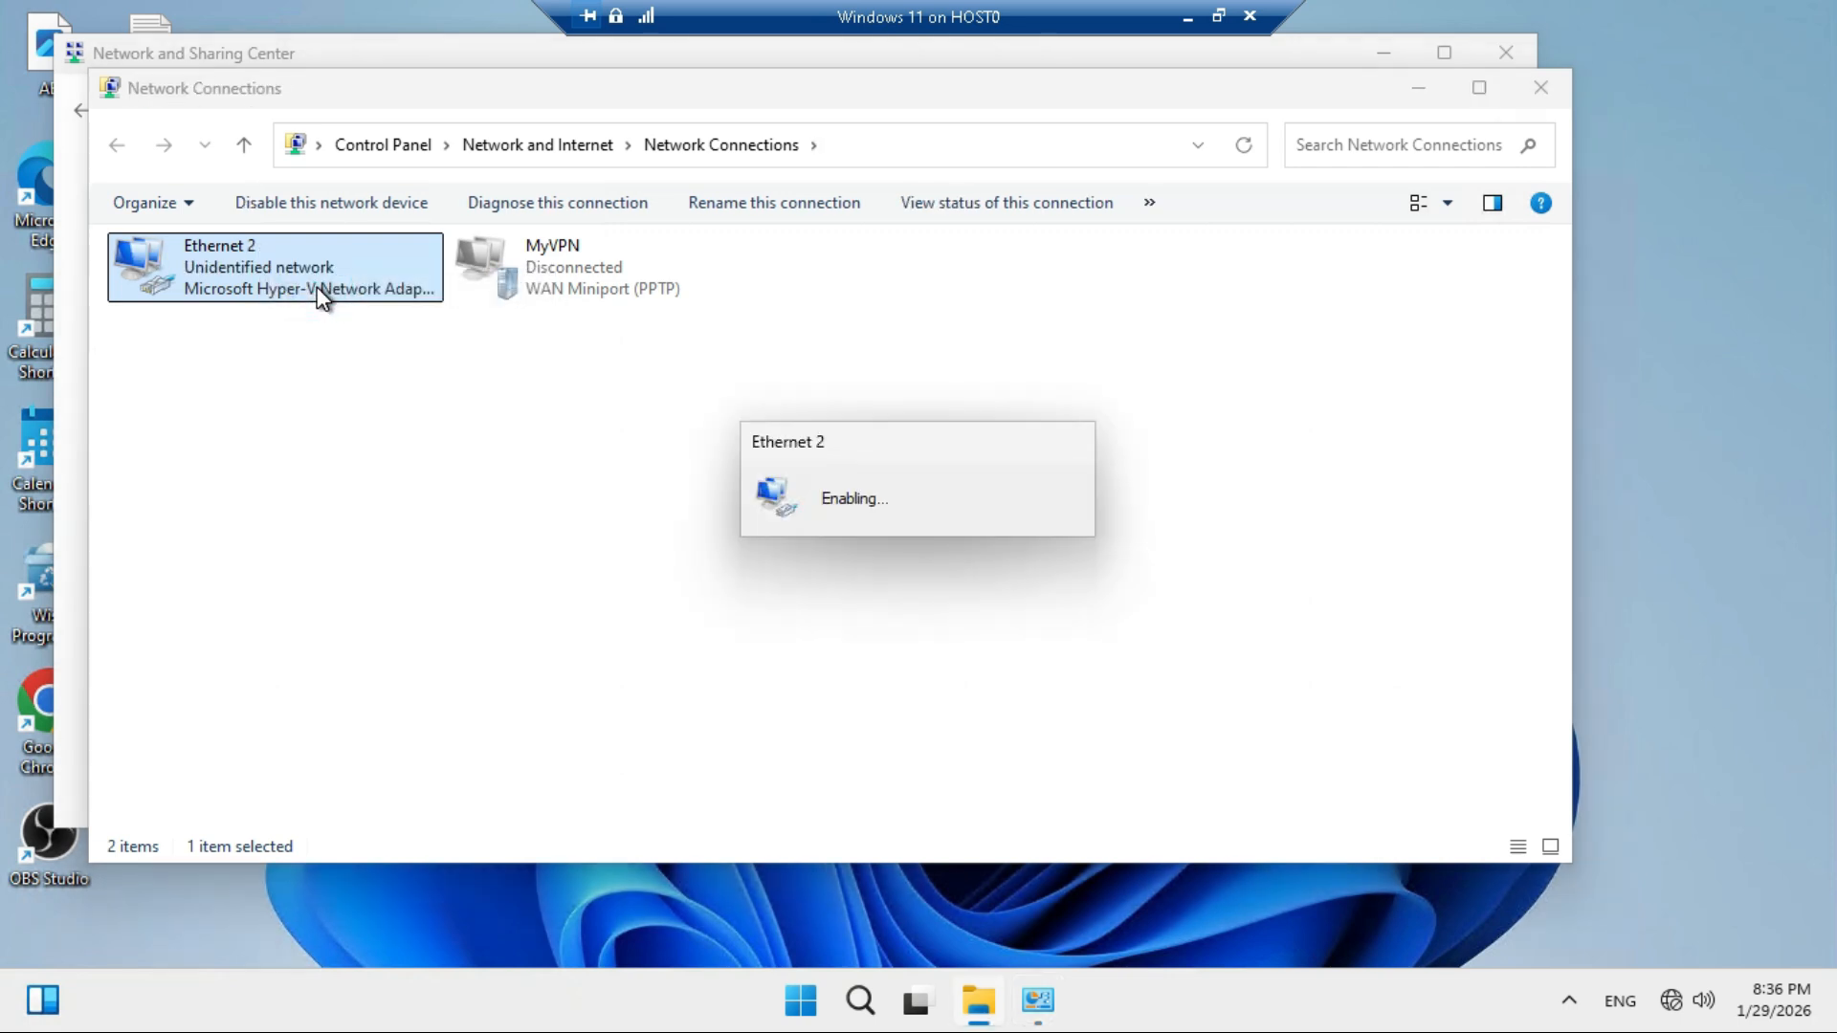
Examine Ethernet 2's connection details for the IPv4 address, subnet mask, default gateway, DHCP and DNS servers, and check the network's internet access status.
double_click(245, 267)
left_click(773, 486)
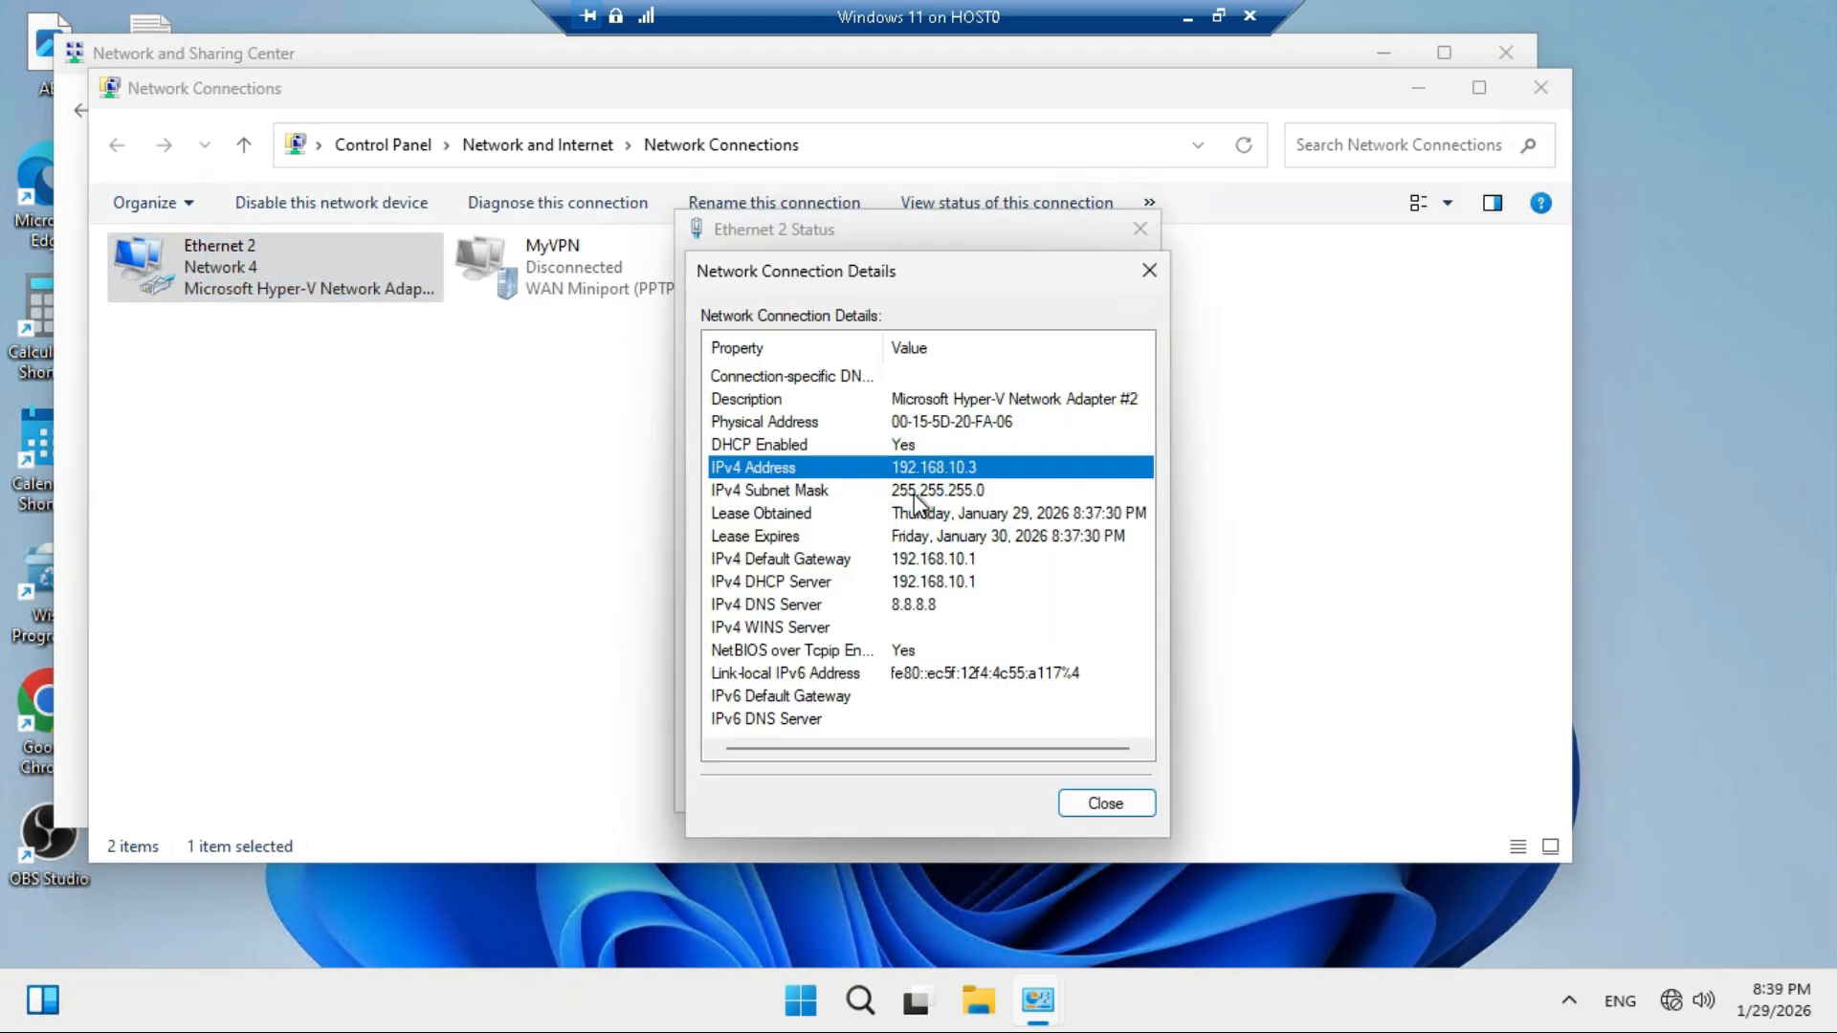
left_click(915, 492)
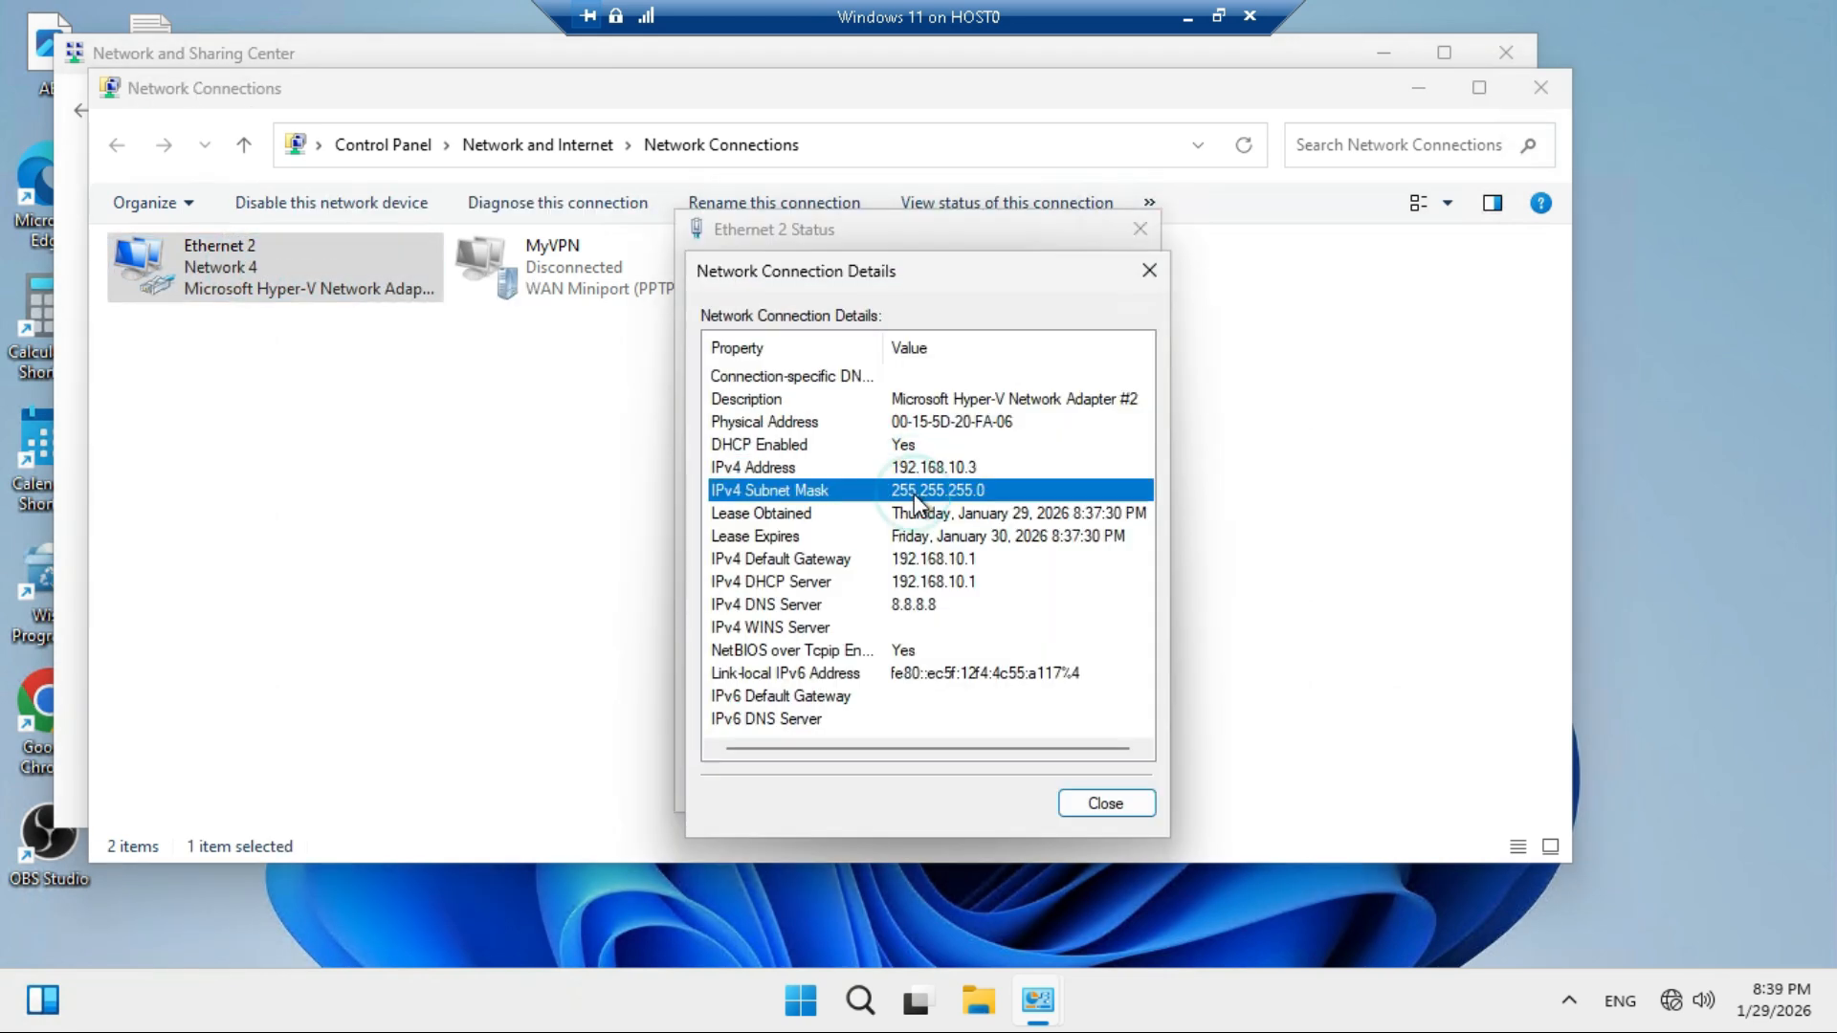
left_click(922, 562)
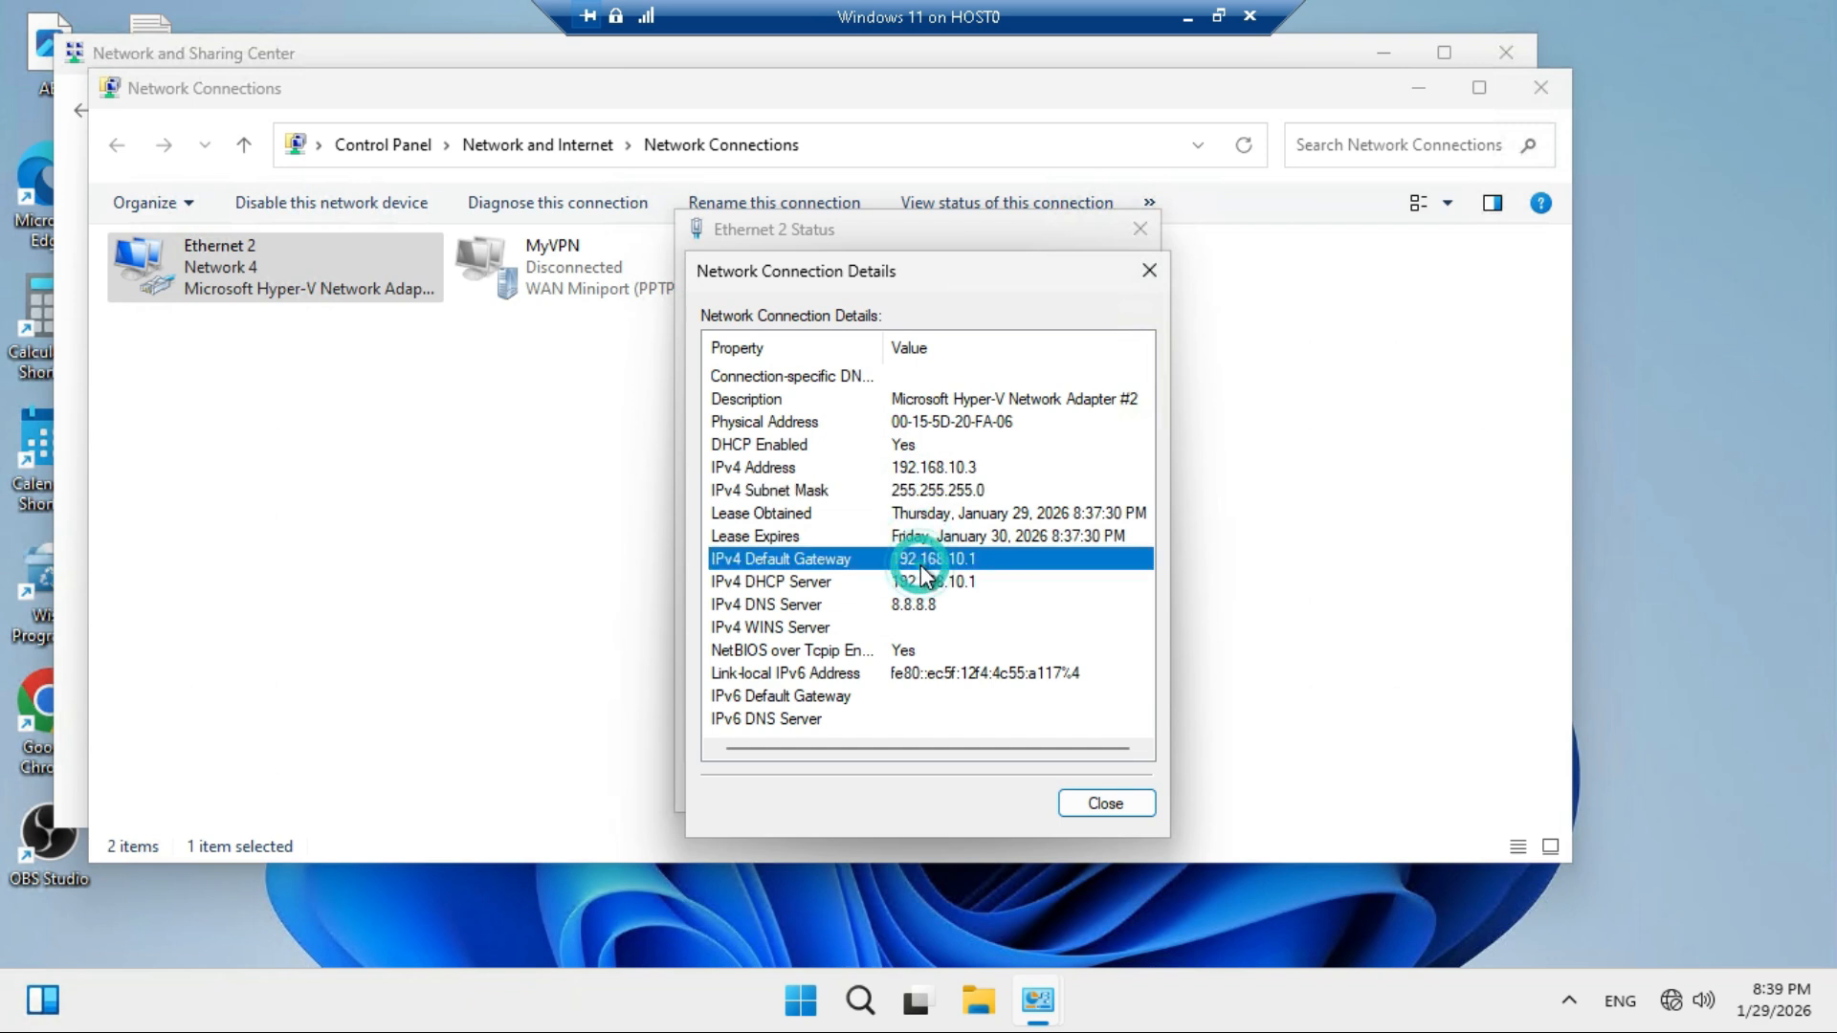
key("Down")
left_click(921, 606)
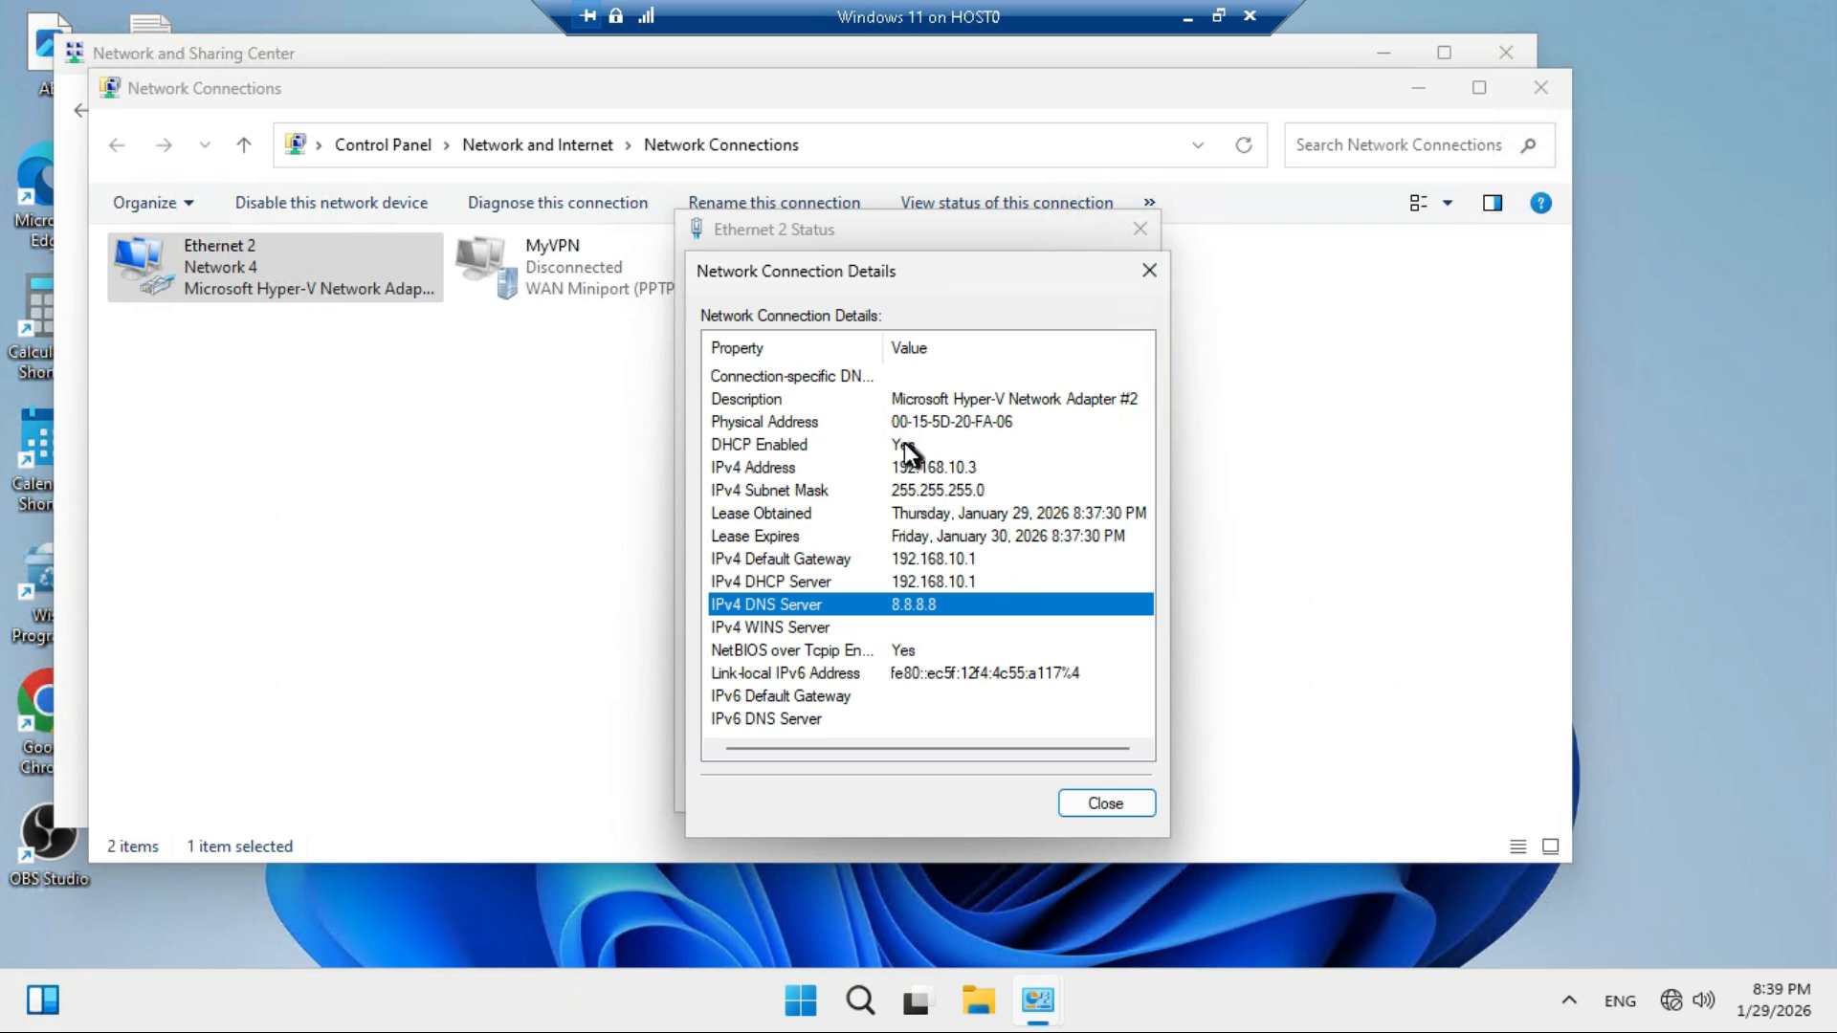
left_click(1100, 804)
left_click(1114, 784)
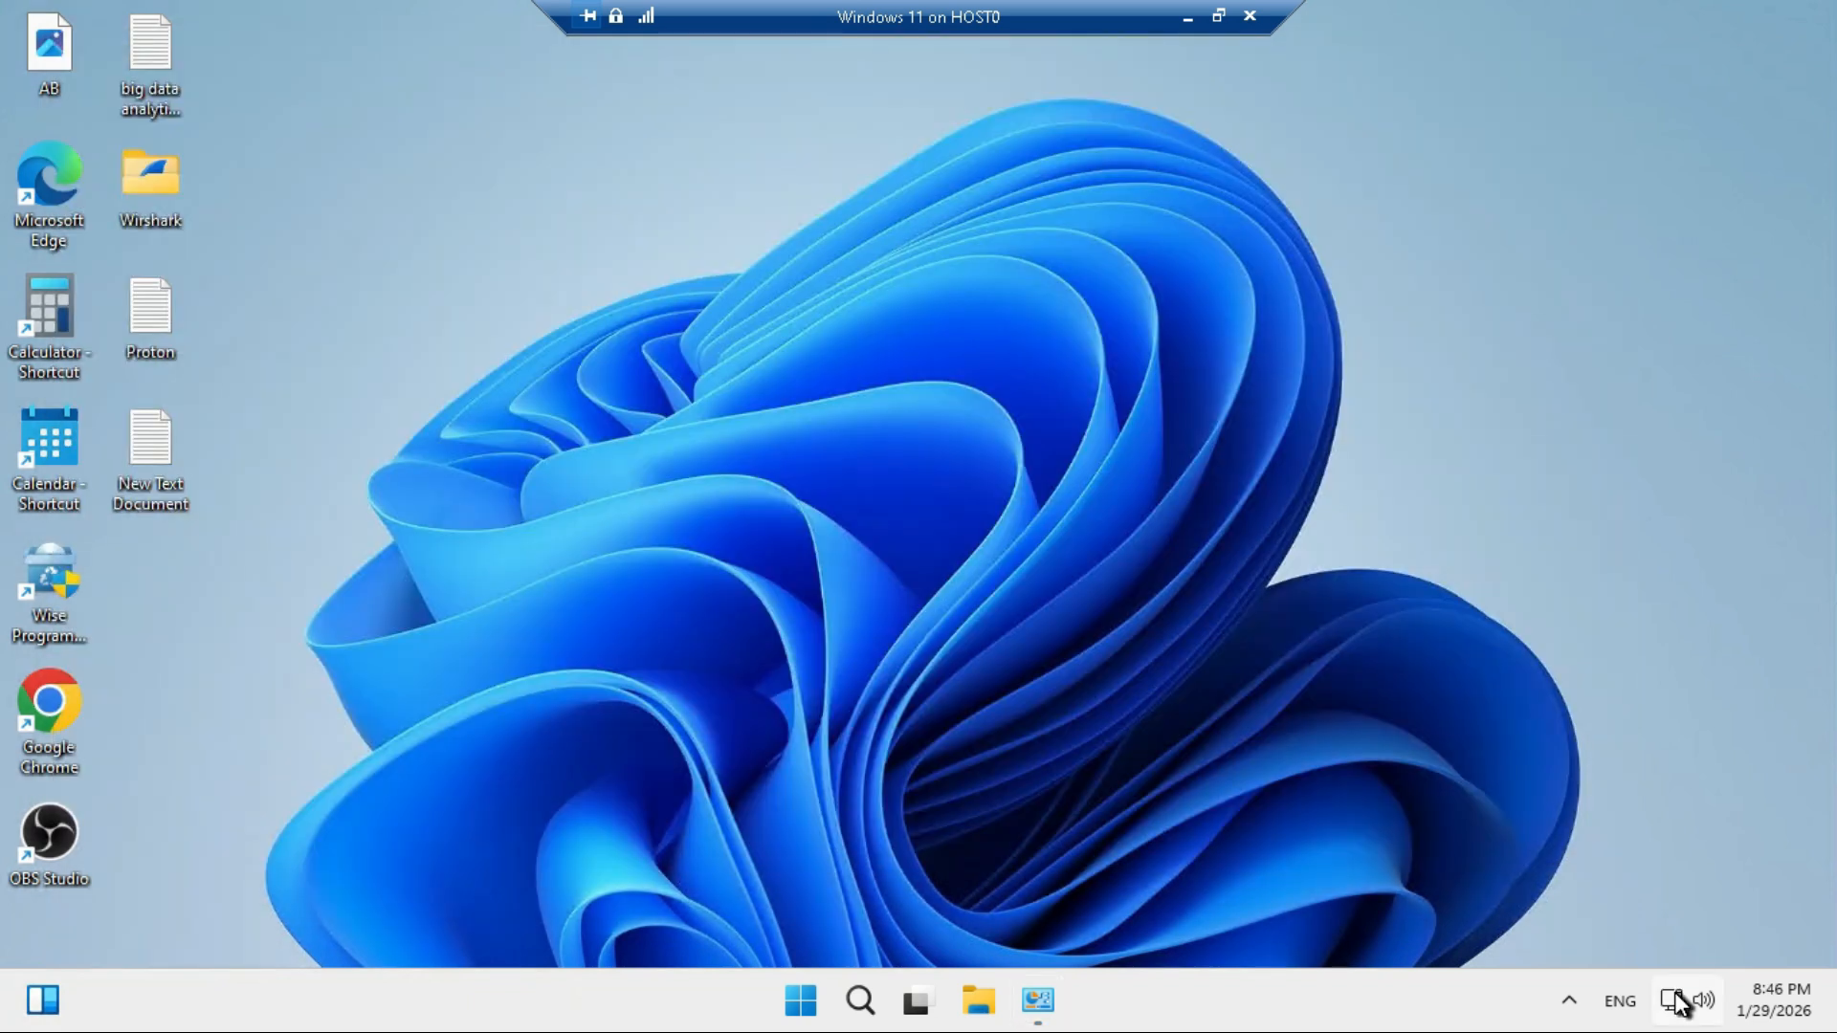
mouse_move(1677, 1000)
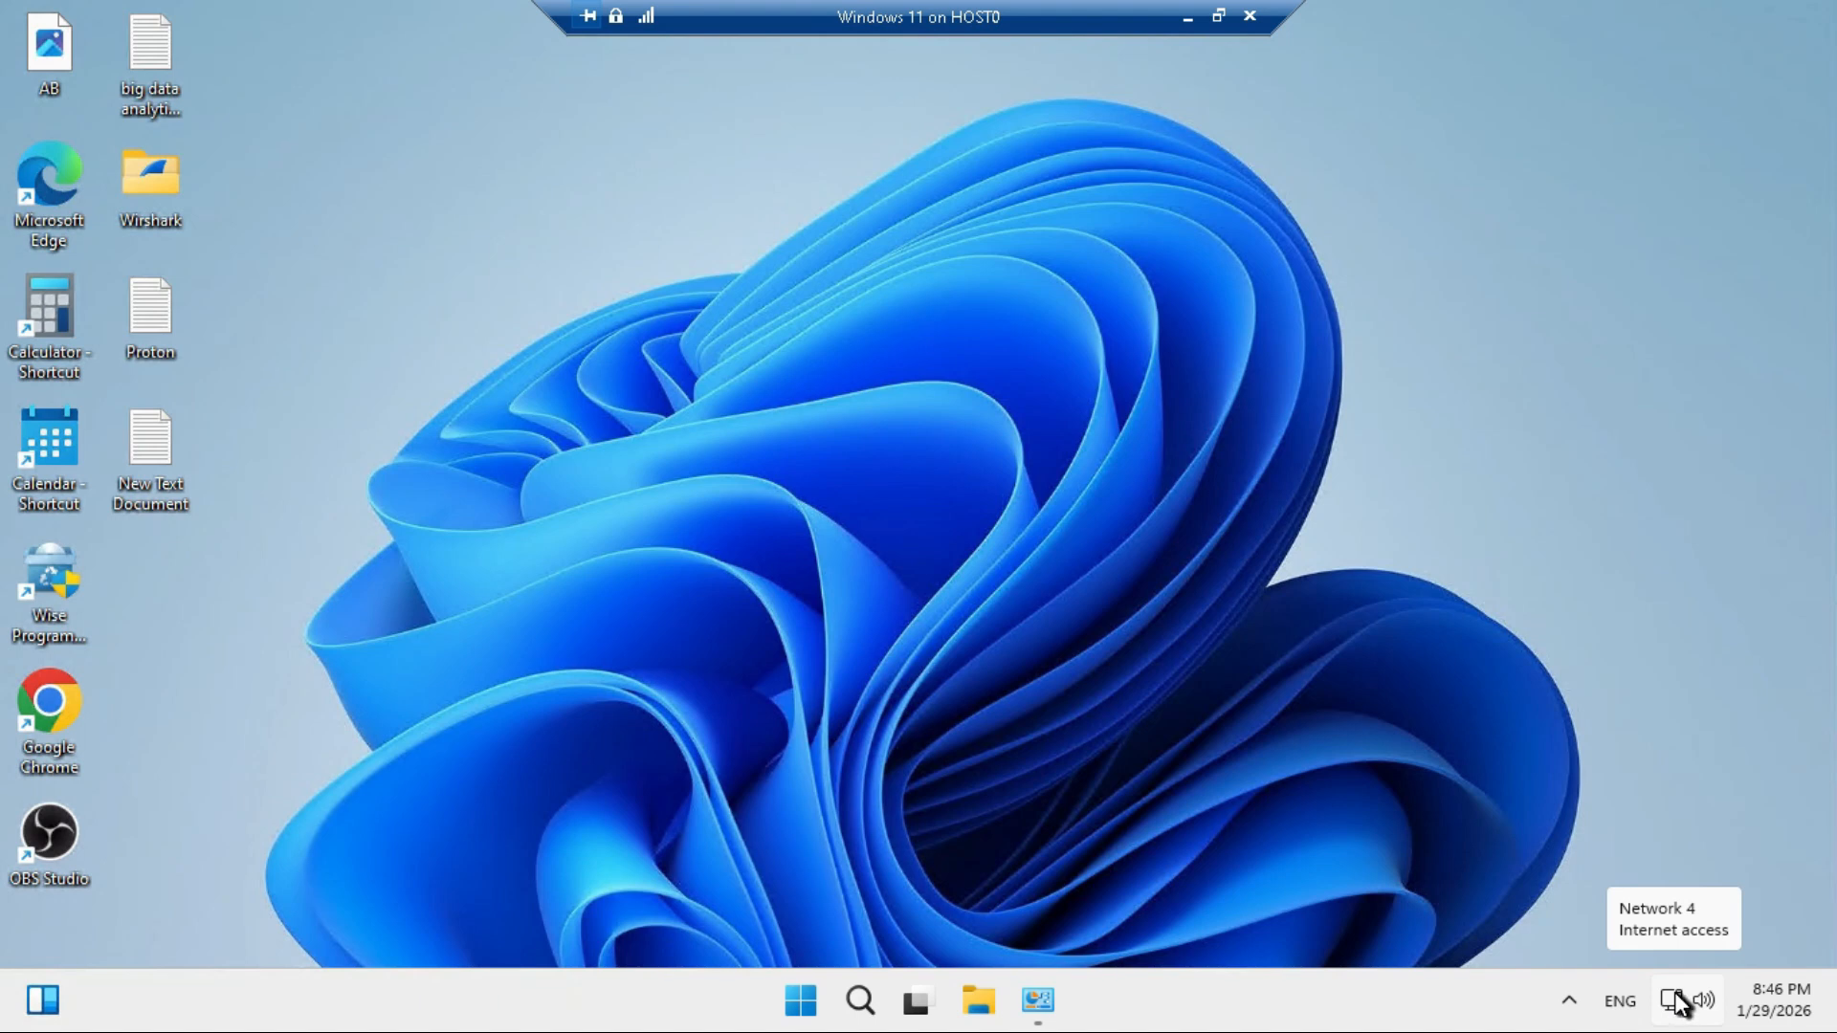
Open Command Prompt in the Windows 11 VM and ping google.com to test internet connectivity.
left_click(859, 1001)
type("cmd")
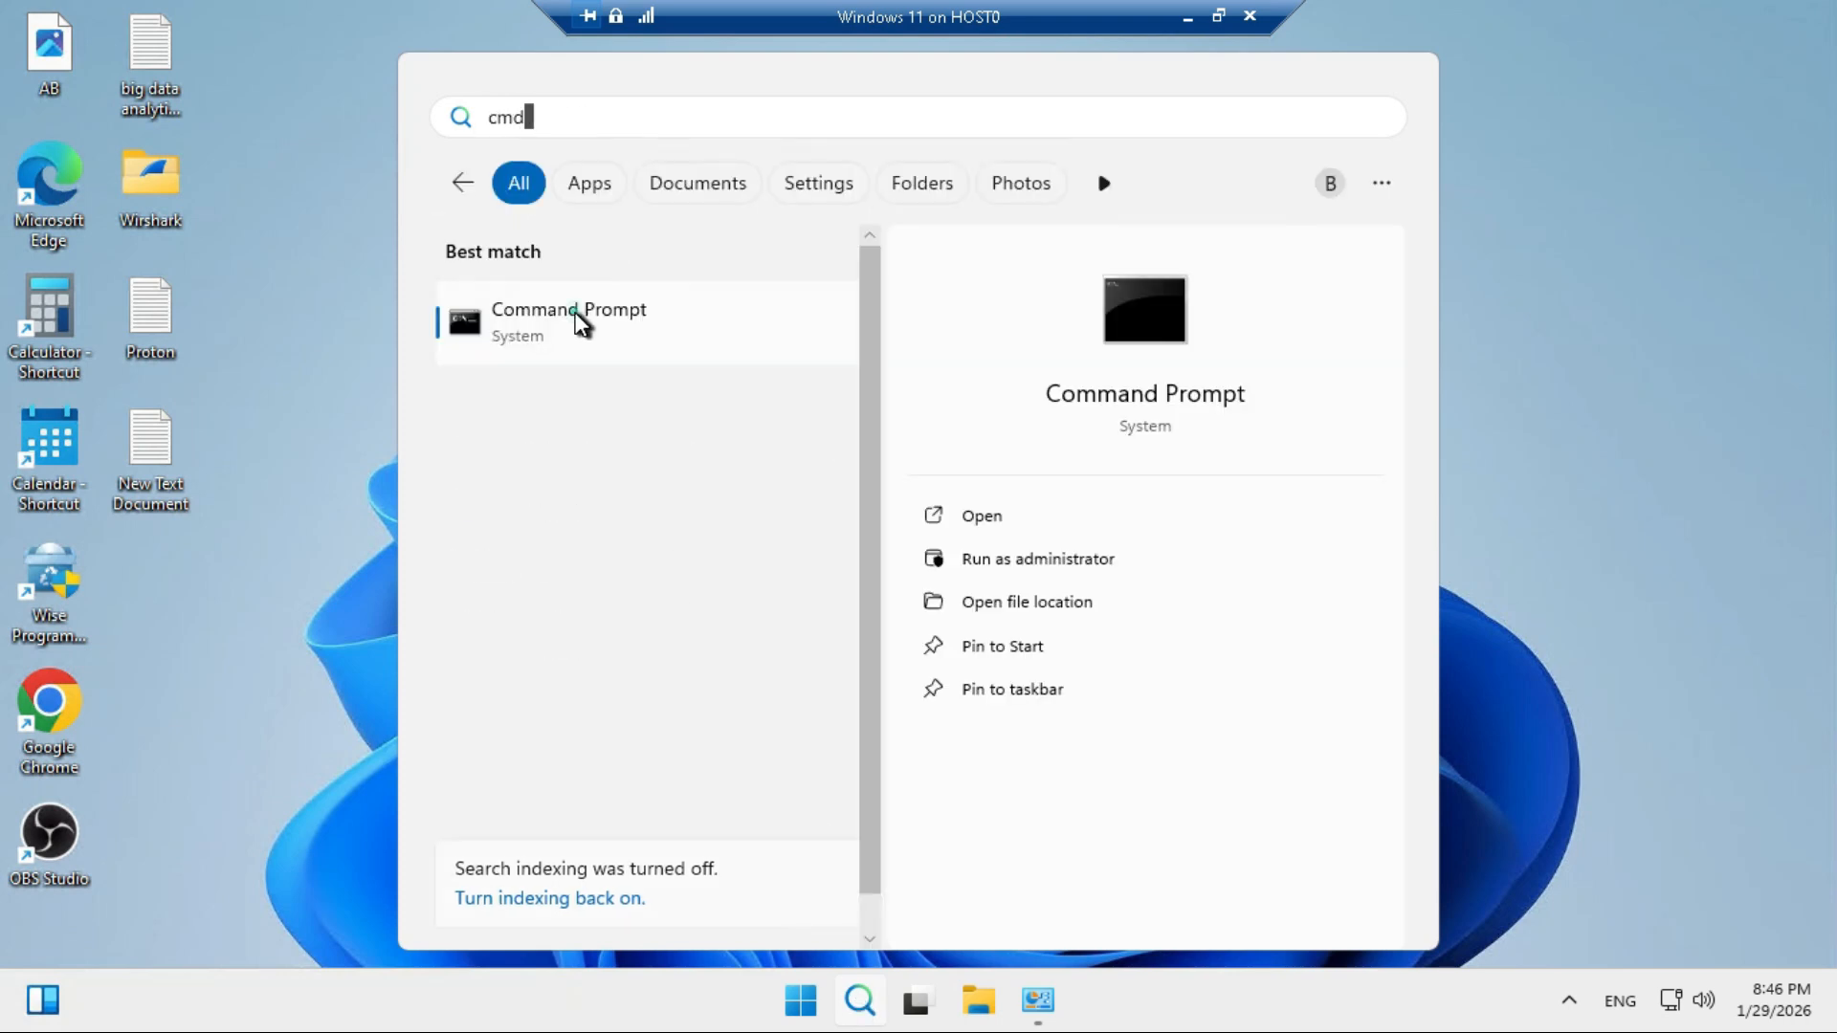
left_click(576, 314)
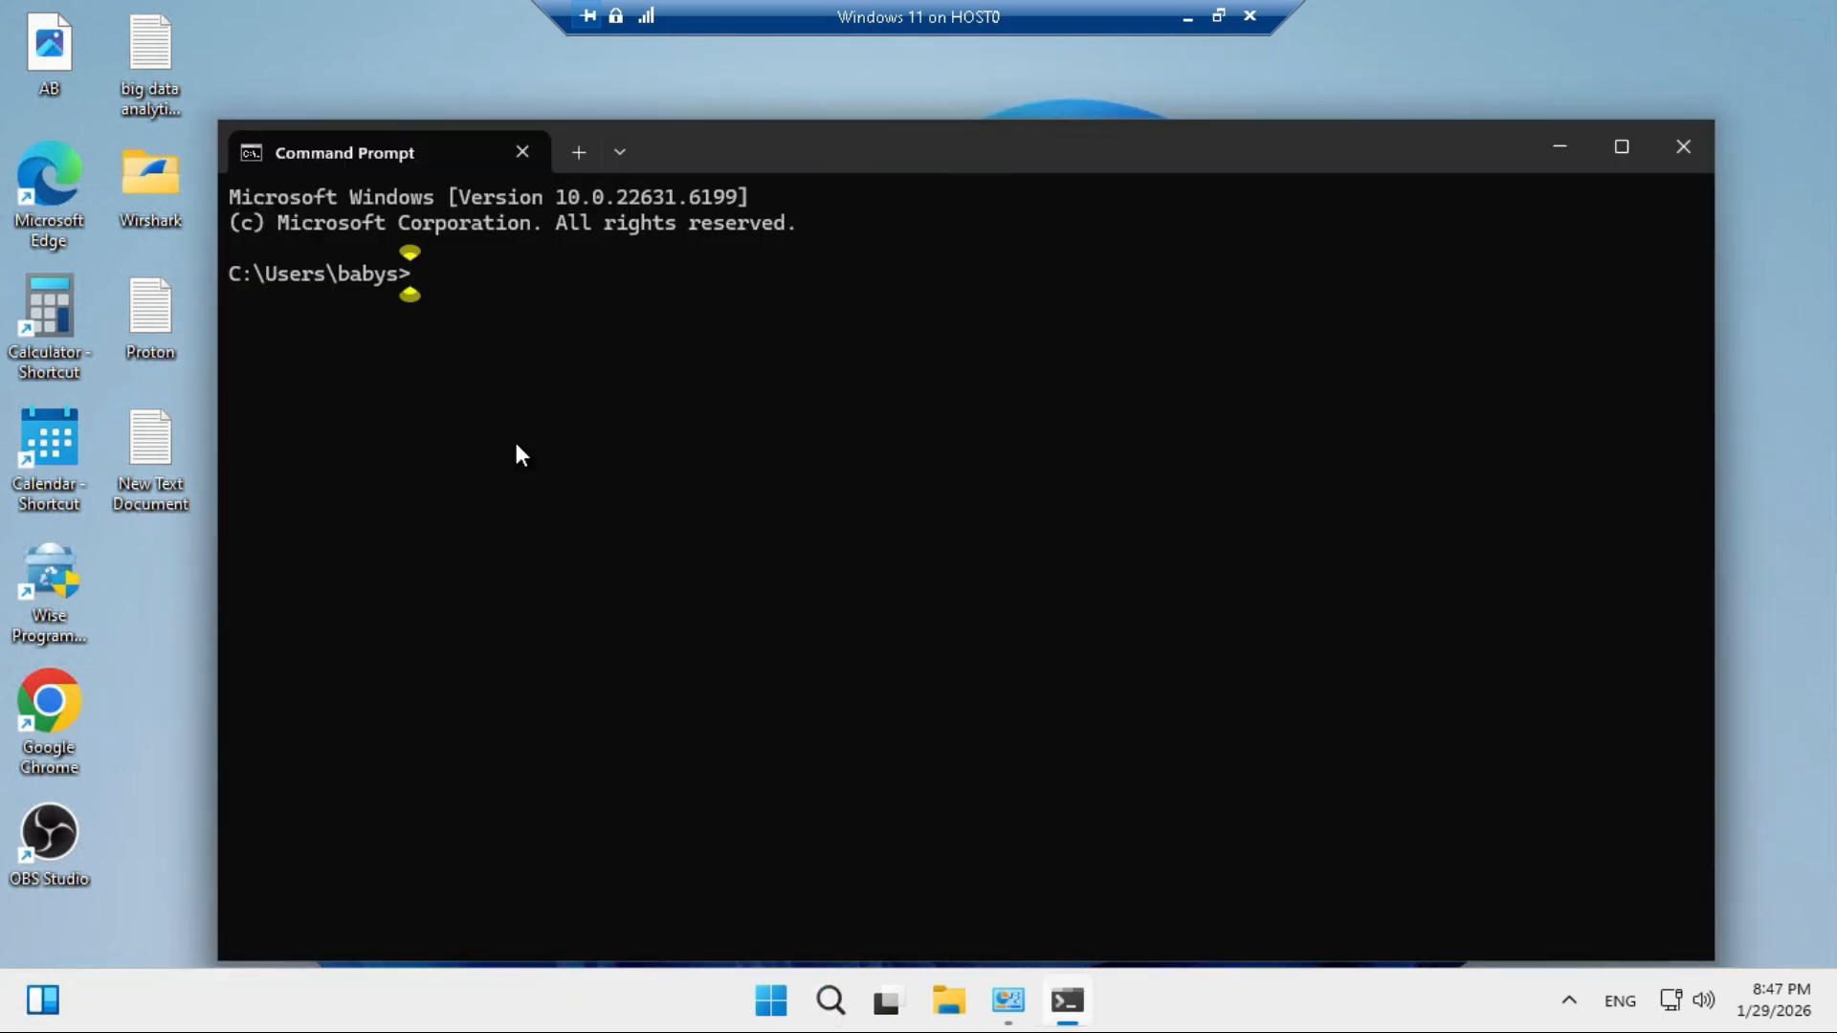
type("ping google.com")
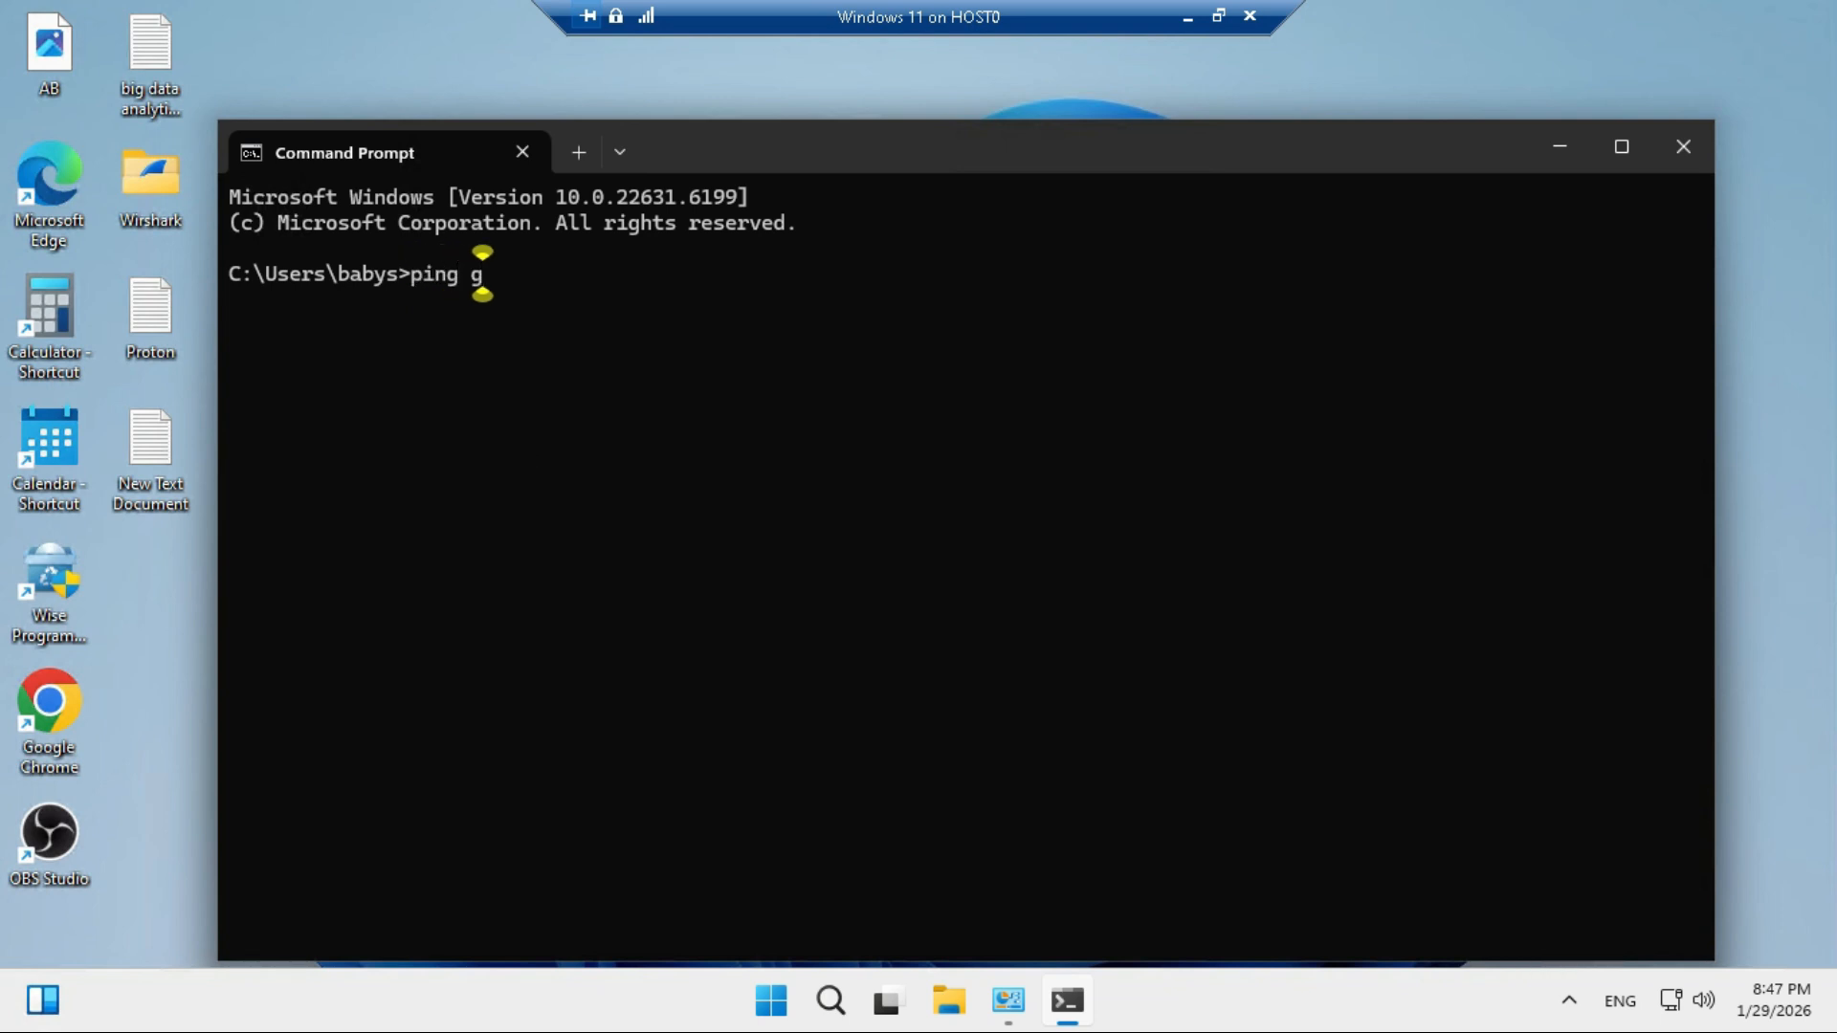
key("Return")
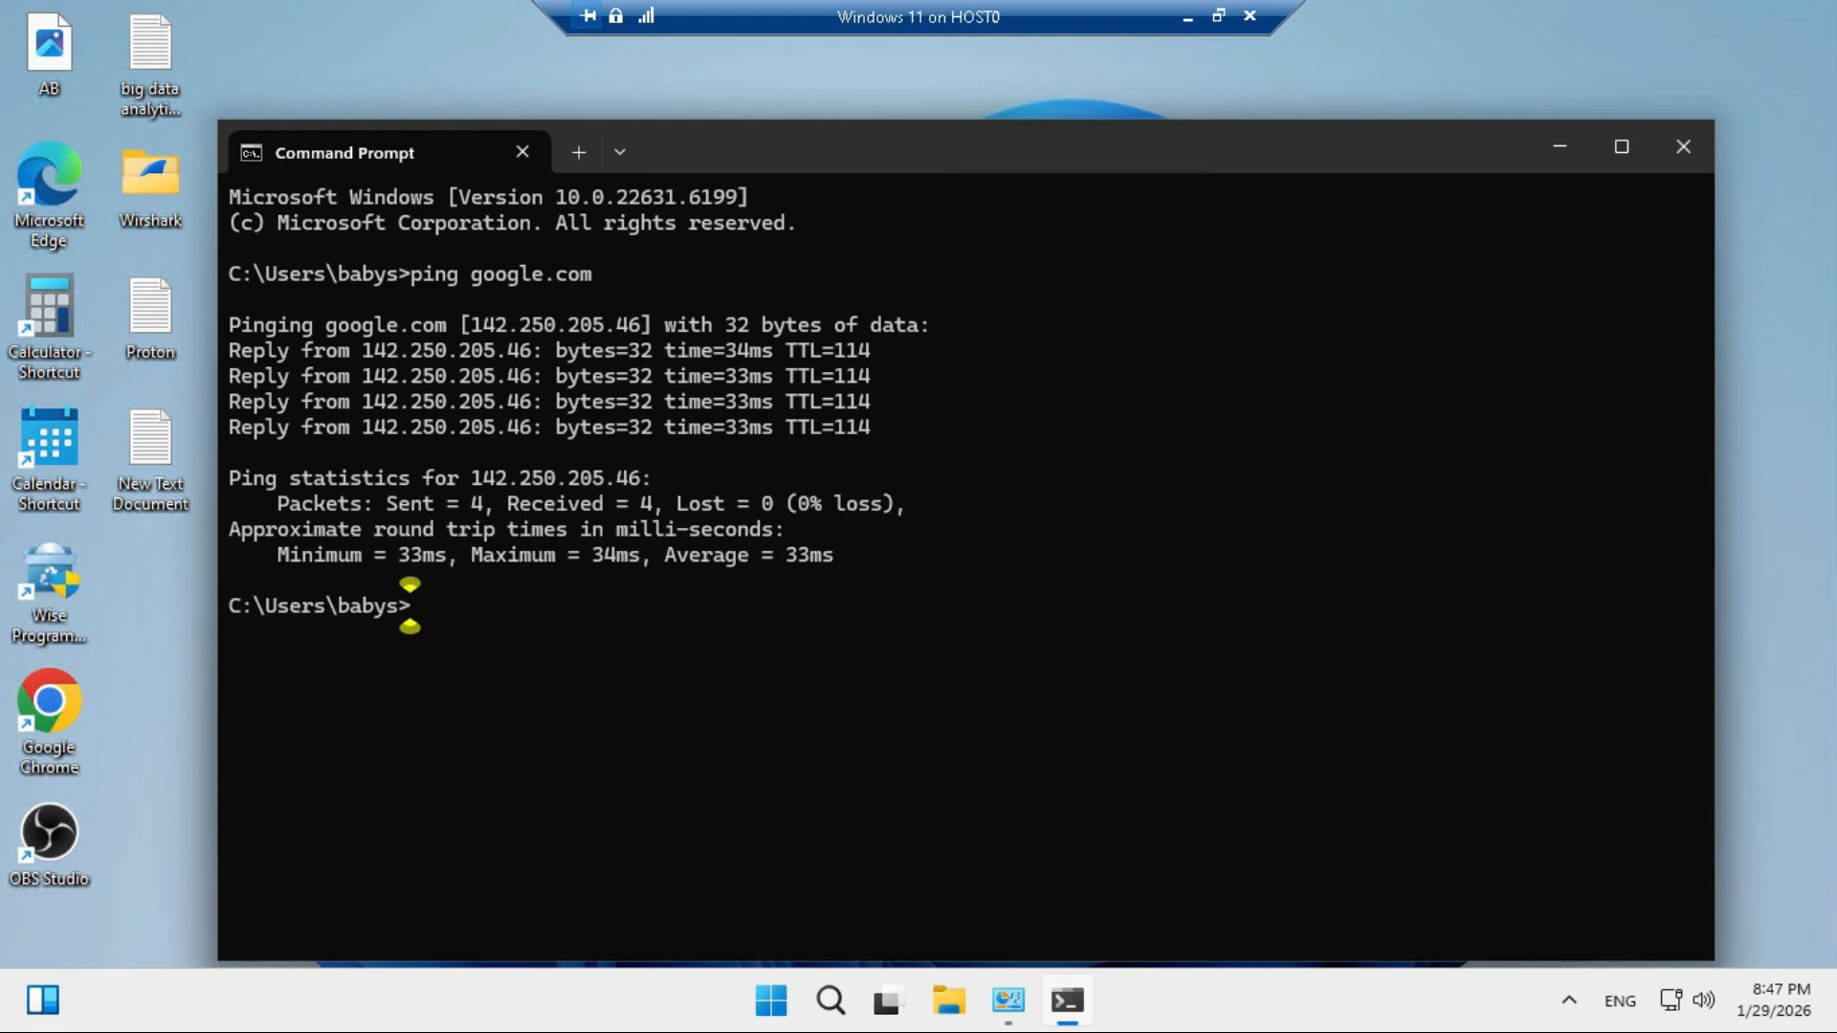
Reuse the previous ping command with facebook.com as the target to test connectivity to a second site.
key("Up")
key("BackSpace")
key("BackSpace")
key("BackSpace")
key("BackSpace")
key("BackSpace")
key("BackSpace")
key("BackSpace")
key("BackSpace")
key("BackSpace")
key("BackSpace")
type("facebook.com")
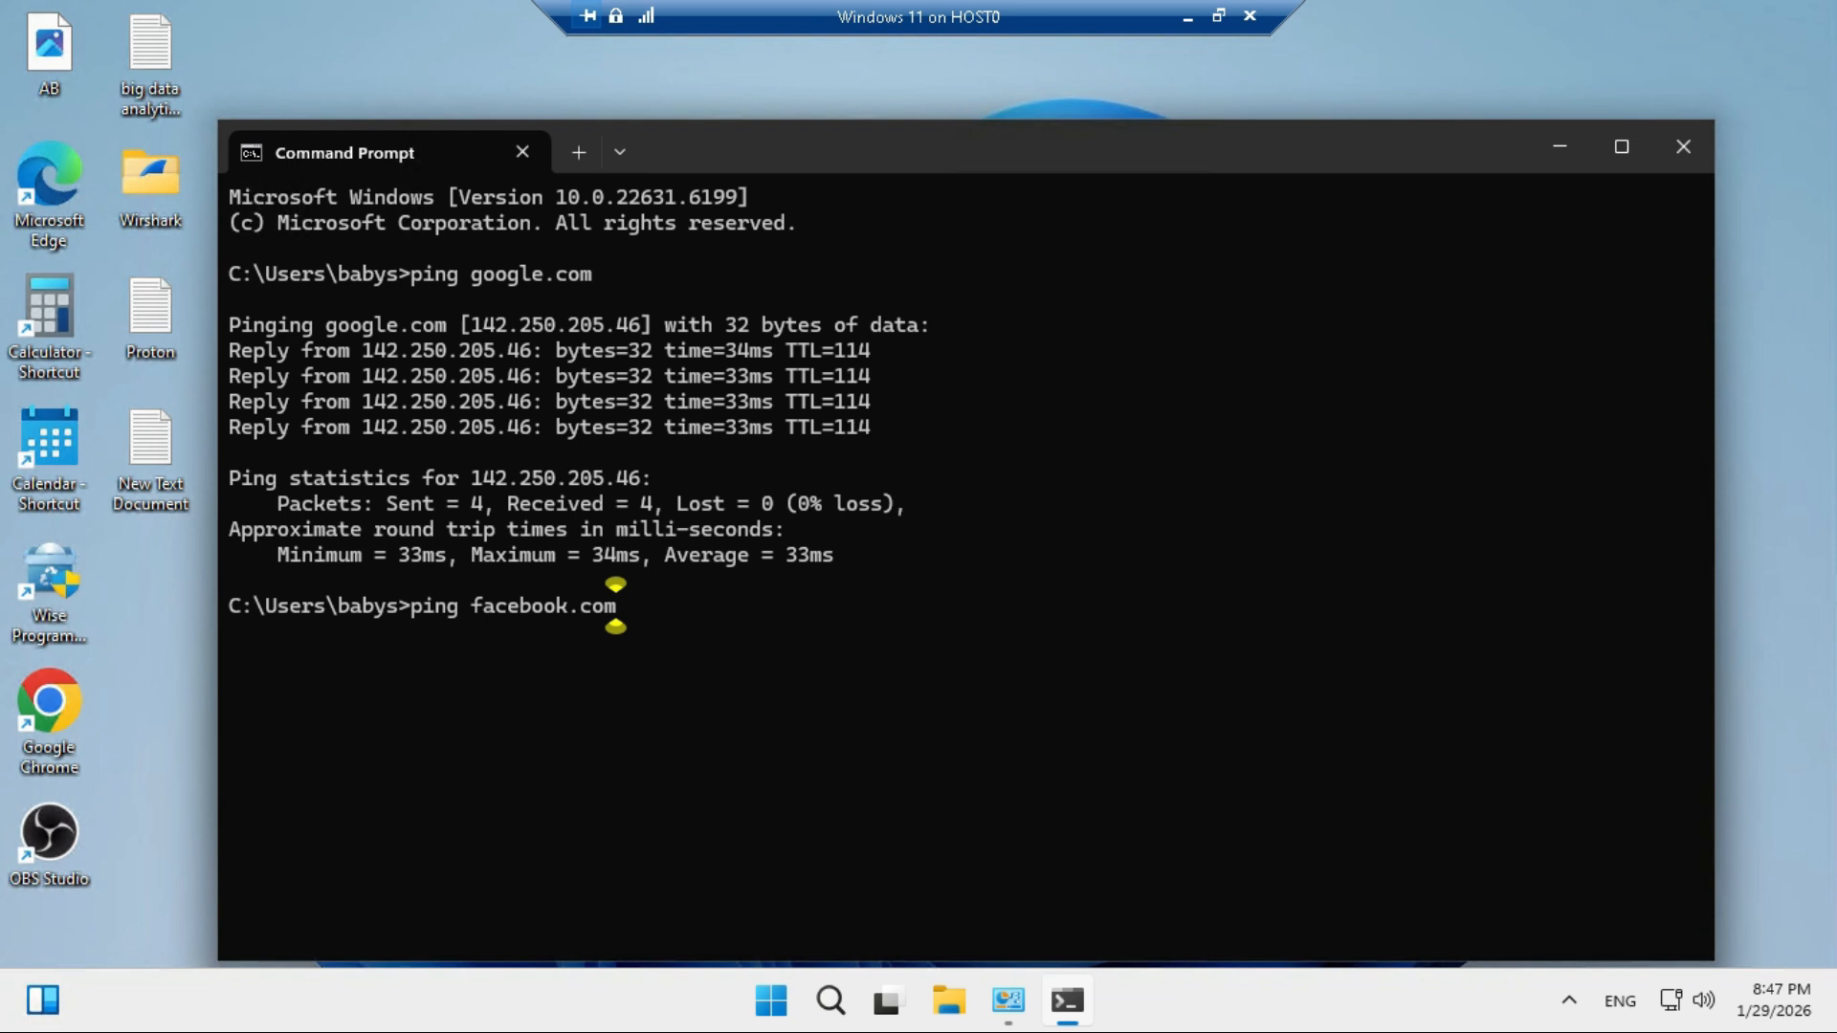
key("Return")
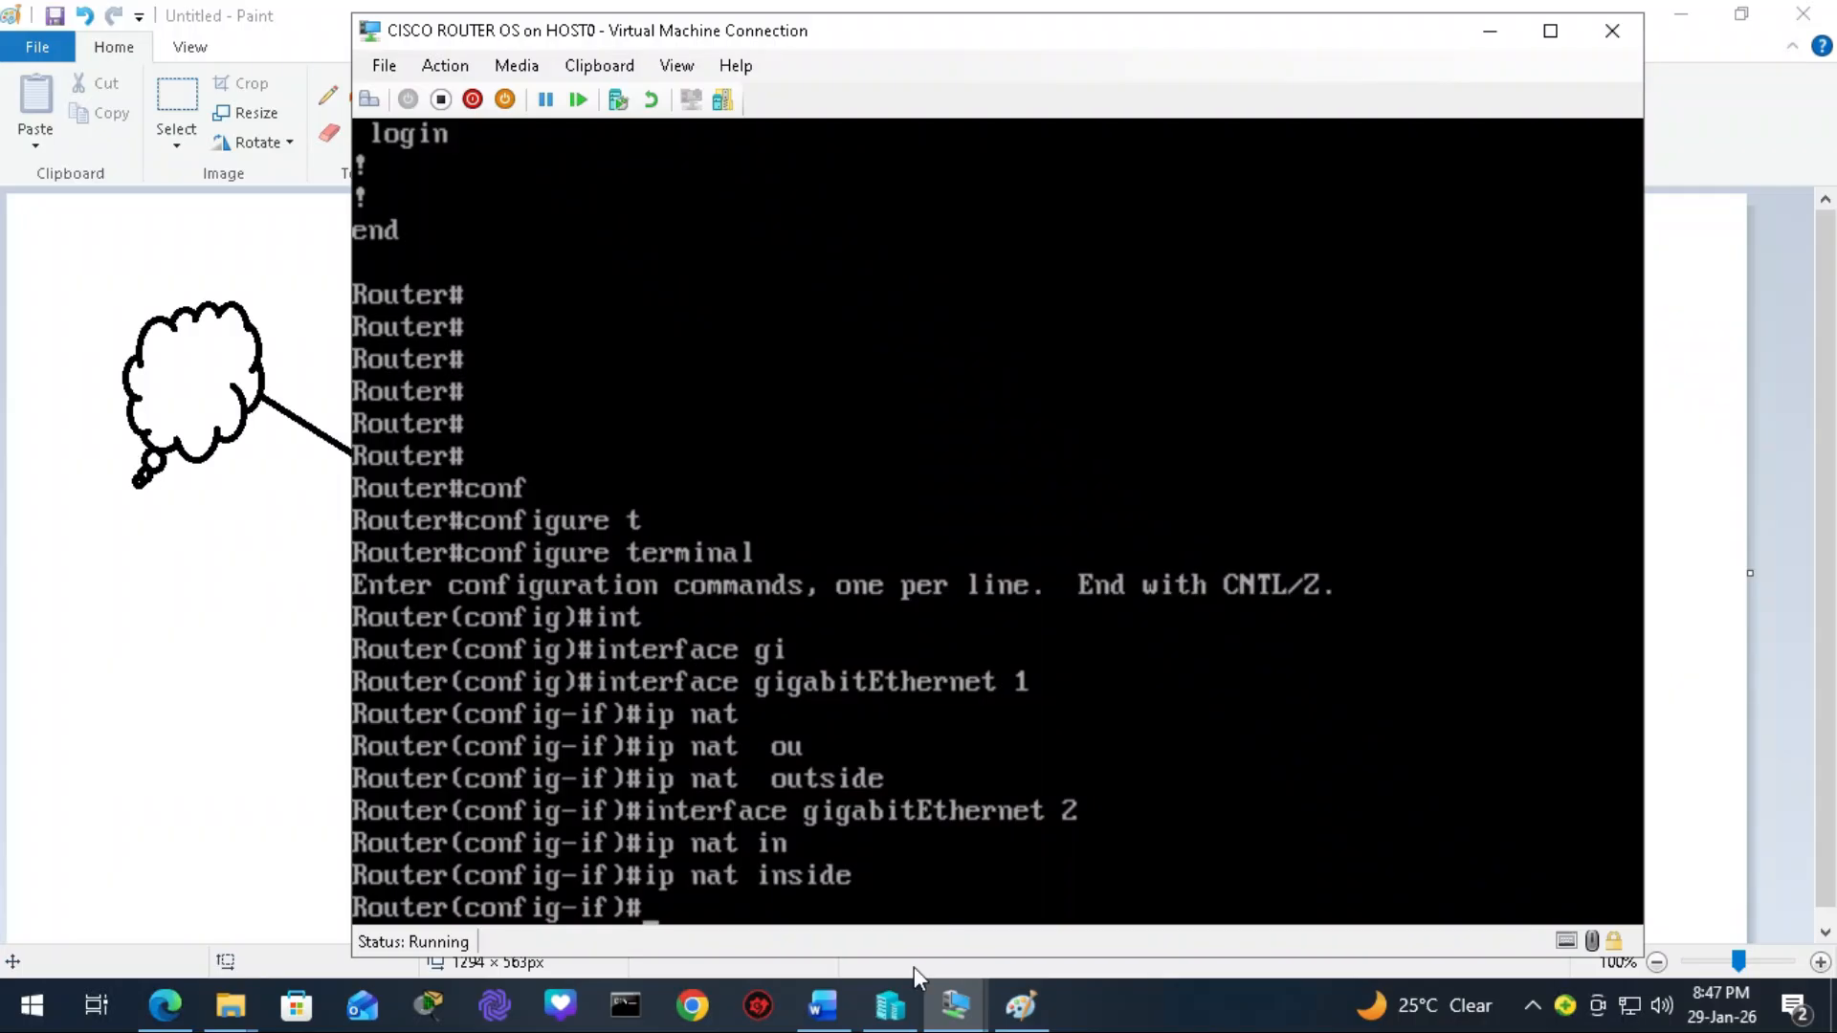
Switch to Hyper-V Manager on the host.
left_click(906, 1016)
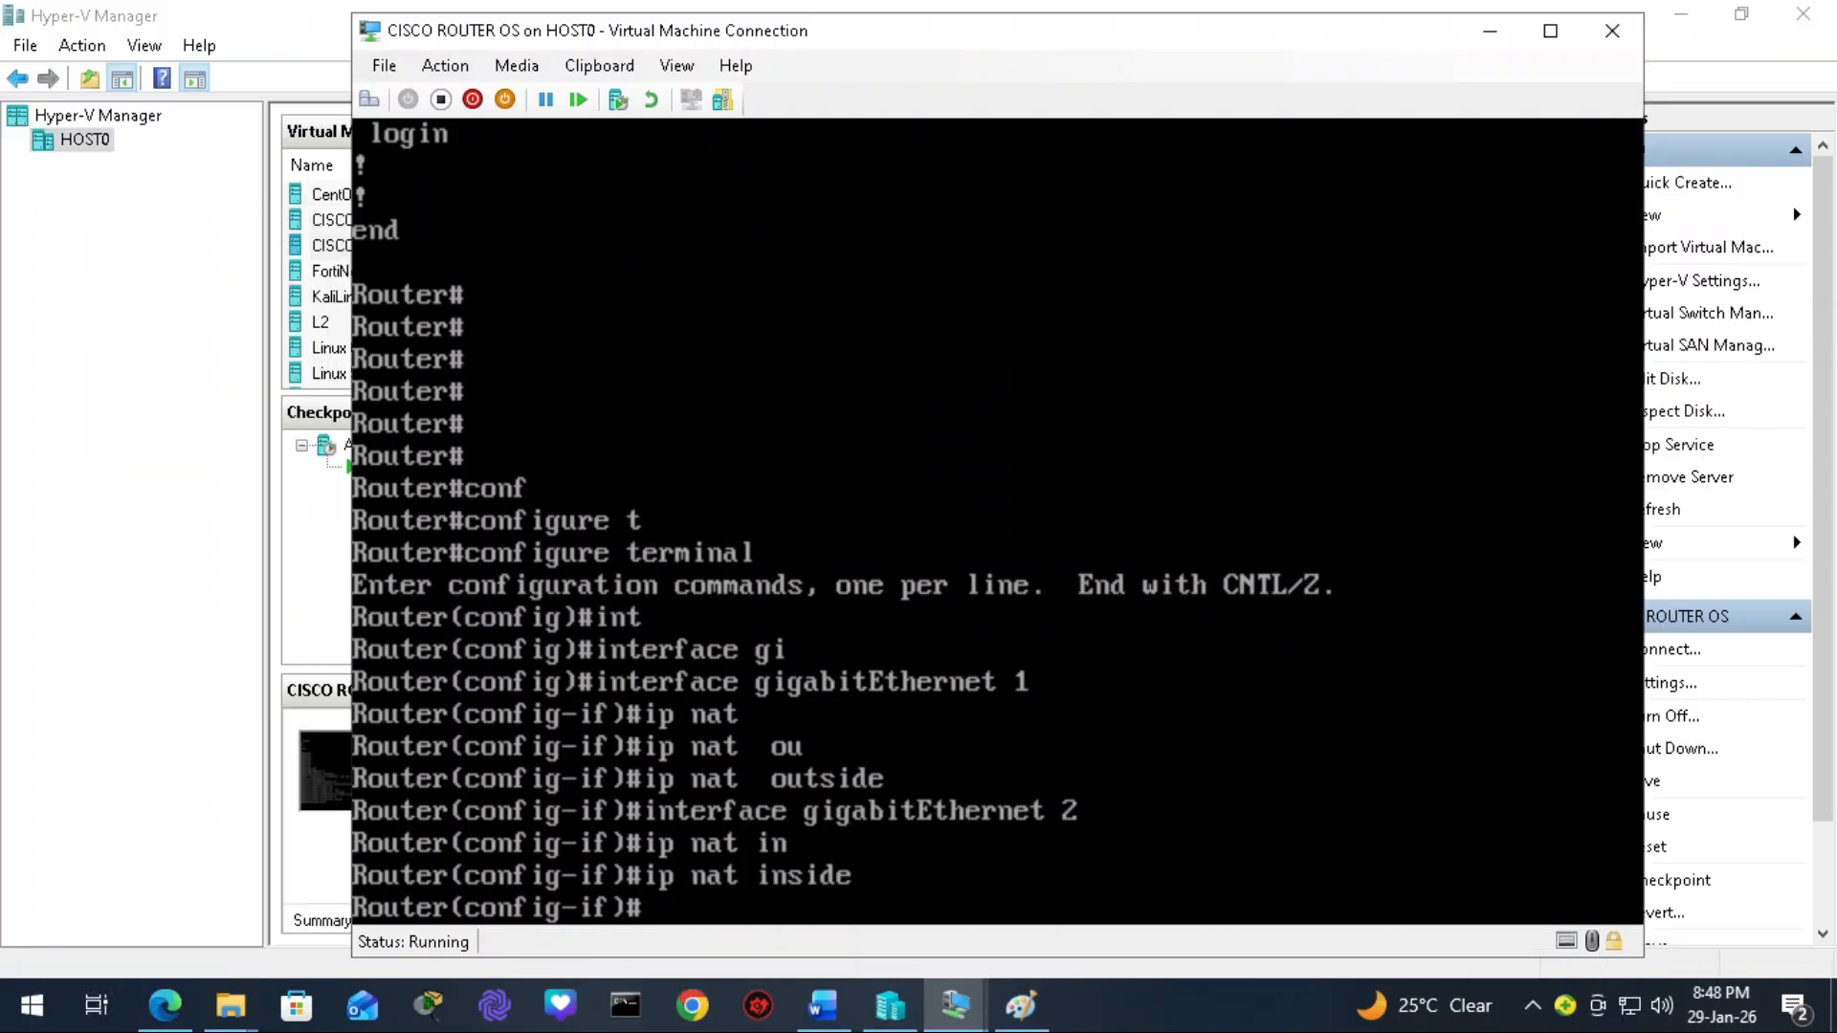